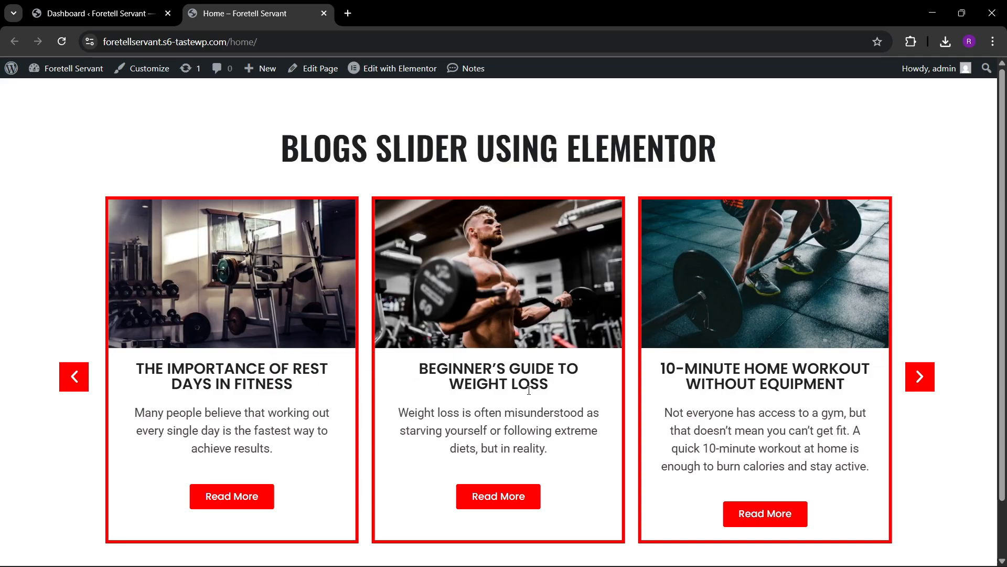
# Test the blog slider on the Home page by moving through its slides with the arrows, pagination dots and swiping
pyautogui.click(916, 386)
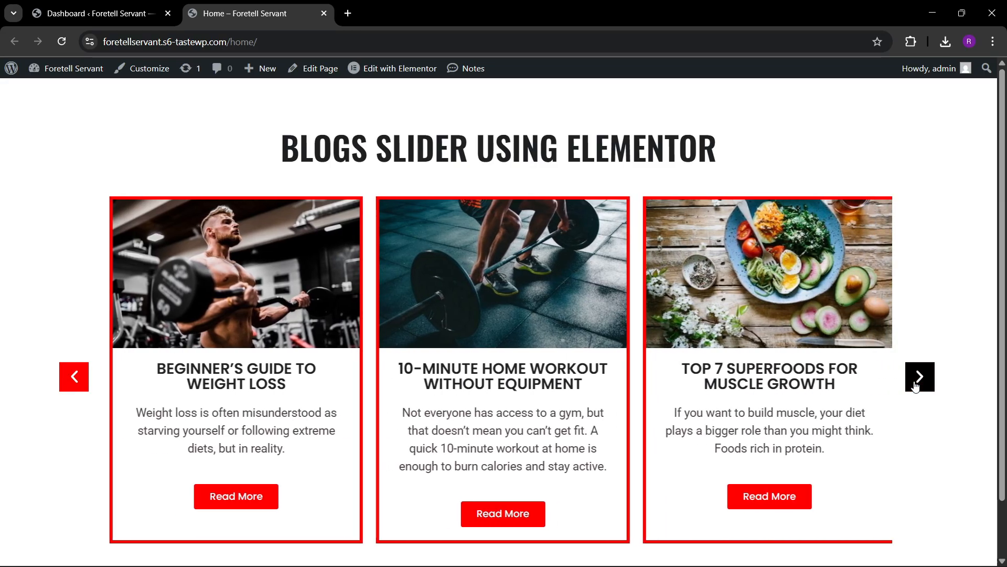
pyautogui.click(916, 386)
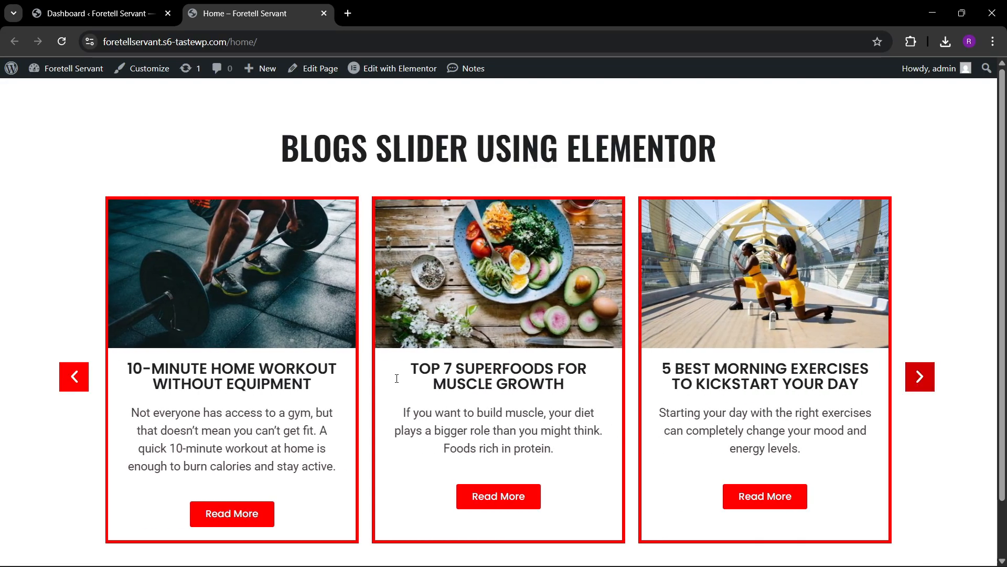
pyautogui.scroll(-1, 166, 432)
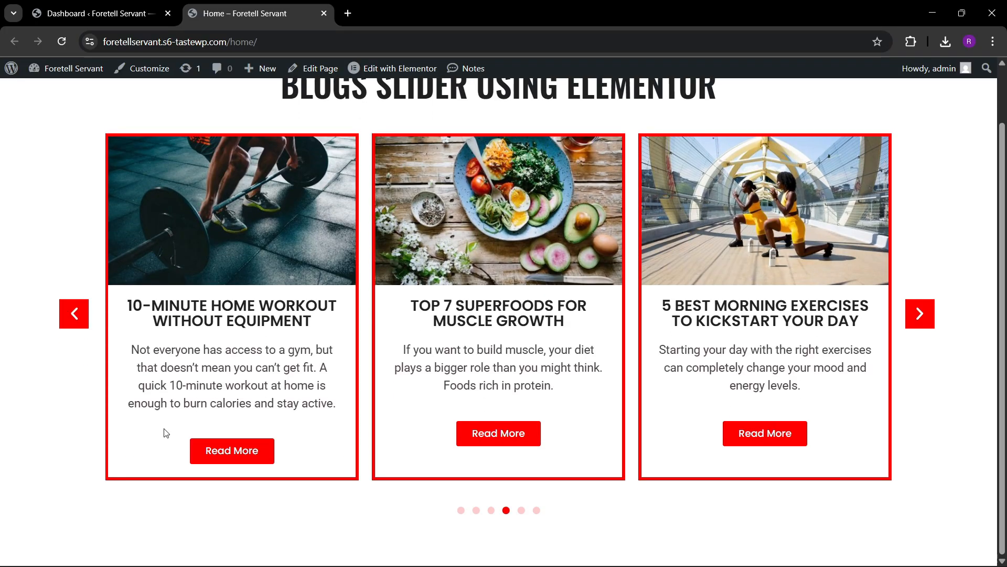
pyautogui.click(475, 511)
pyautogui.click(461, 510)
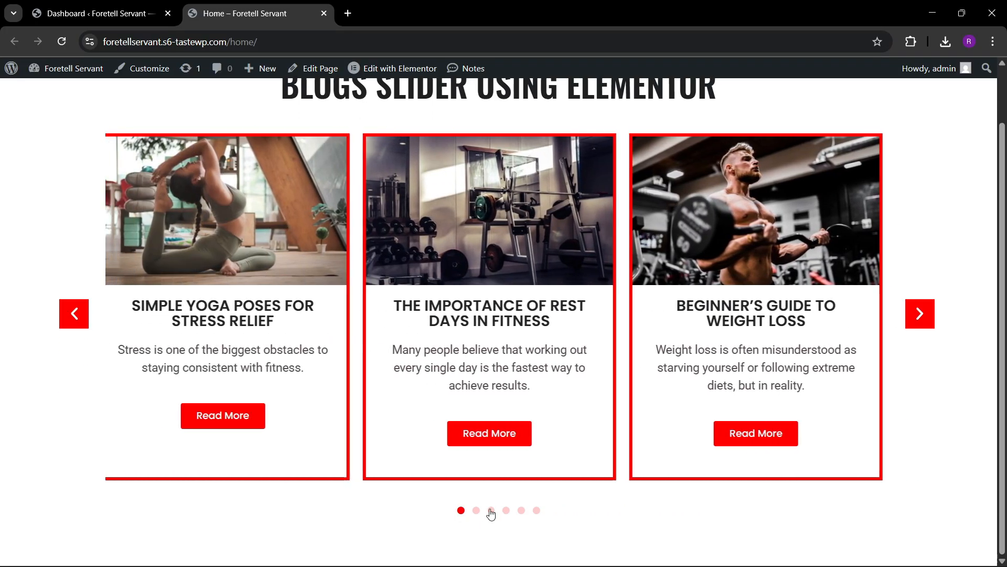
pyautogui.click(491, 511)
pyautogui.scroll(1, 501, 506)
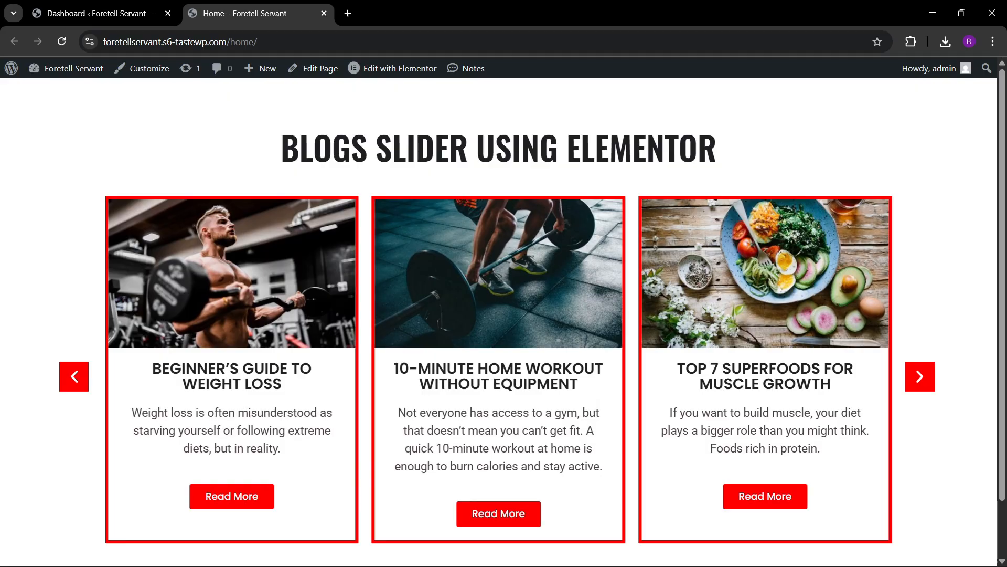
pyautogui.moveTo(681, 443); pyautogui.dragTo(119, 444)
pyautogui.moveTo(546, 399); pyautogui.dragTo(316, 387)
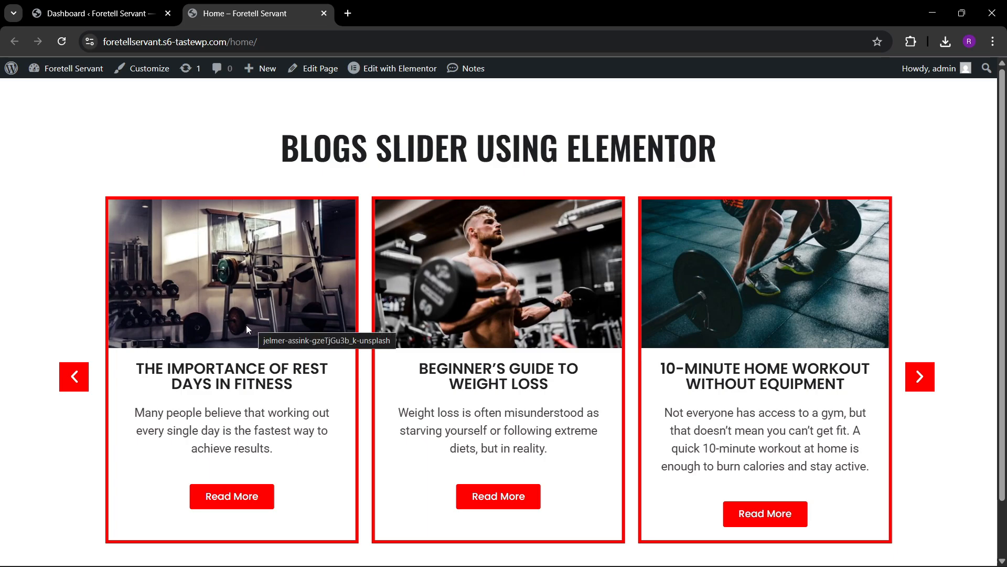
# View the full posts linked from the rest days and weight loss slides, returning to the Home page after each
pyautogui.scroll(-1, 231, 329)
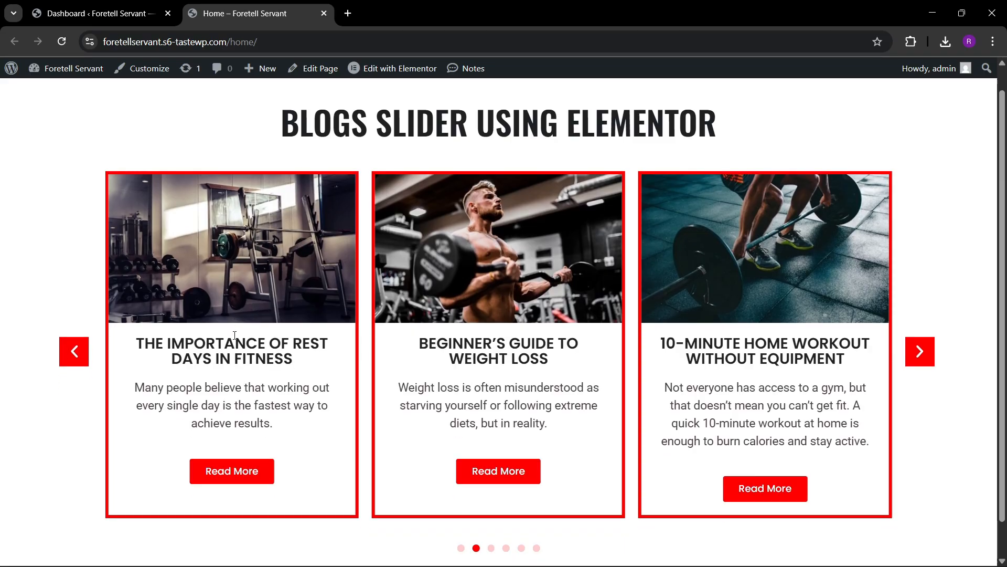
pyautogui.click(245, 443)
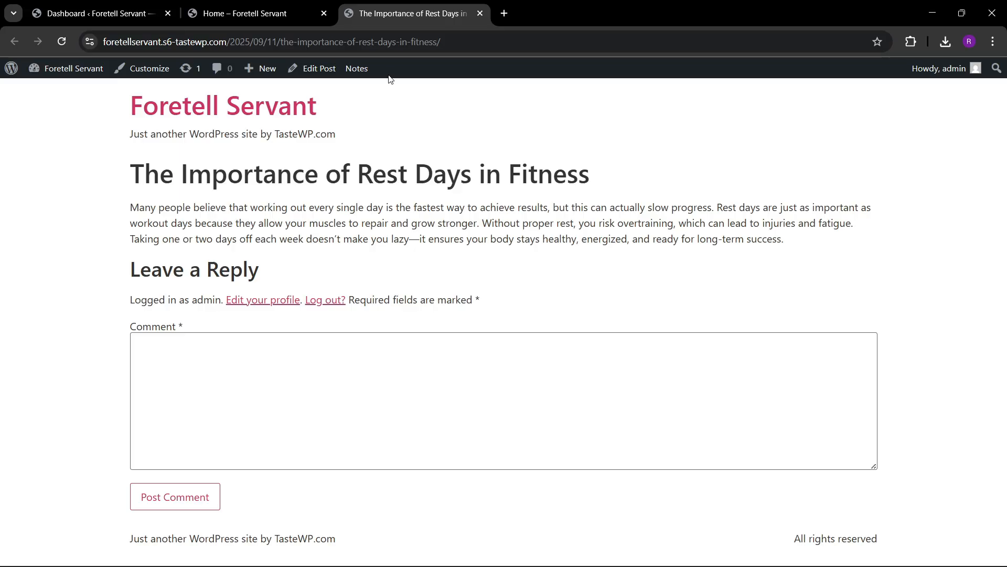
pyautogui.click(241, 13)
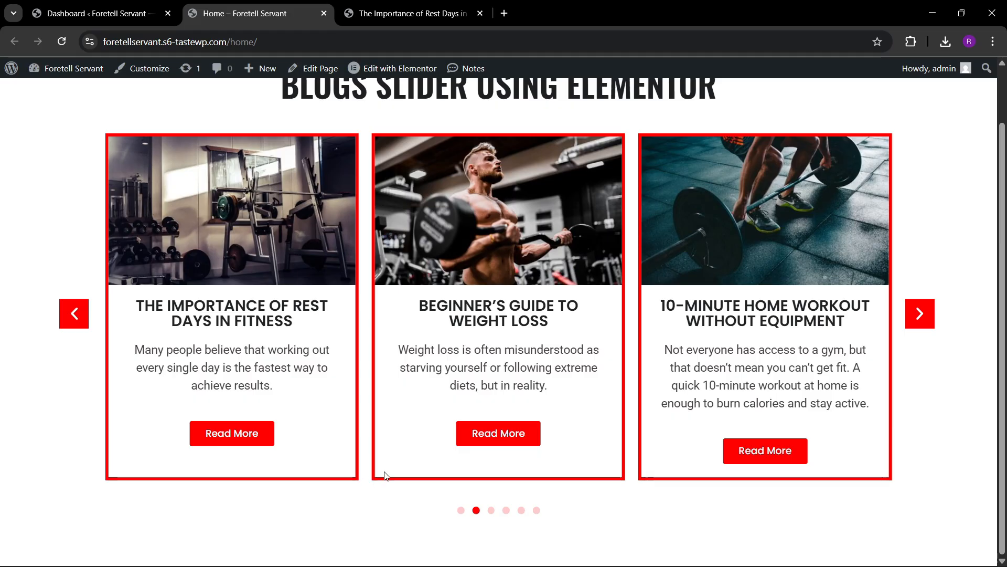
pyautogui.click(499, 434)
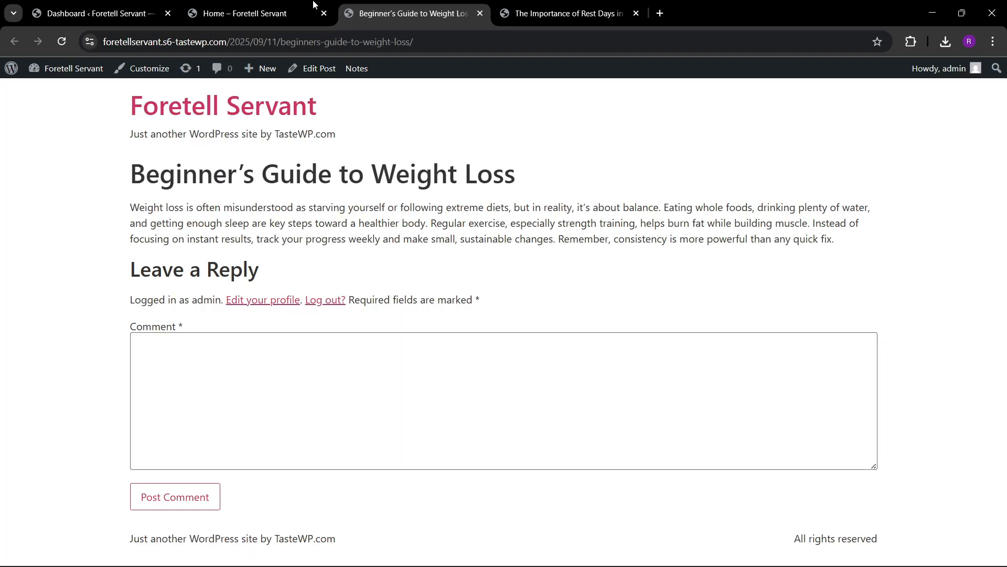
pyautogui.click(284, 8)
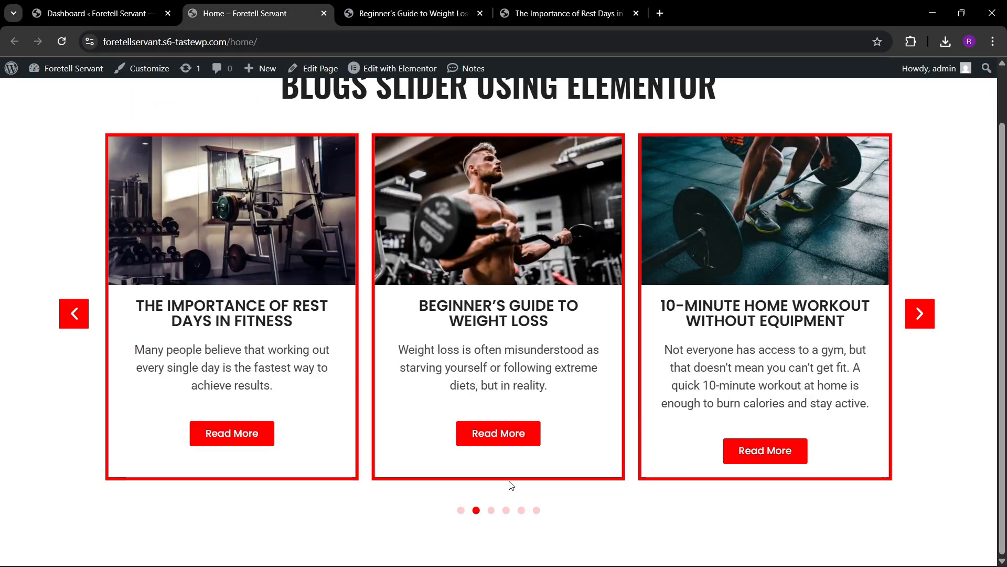
# Open the weight loss post once more from its slide and close all the opened post pages
pyautogui.click(507, 438)
pyautogui.click(531, 8)
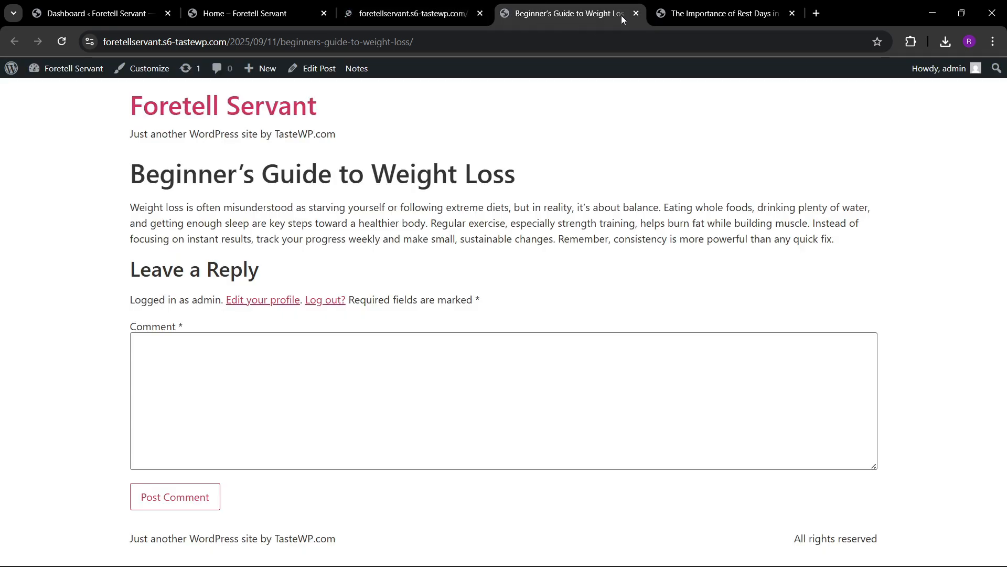
pyautogui.click(635, 13)
pyautogui.click(637, 13)
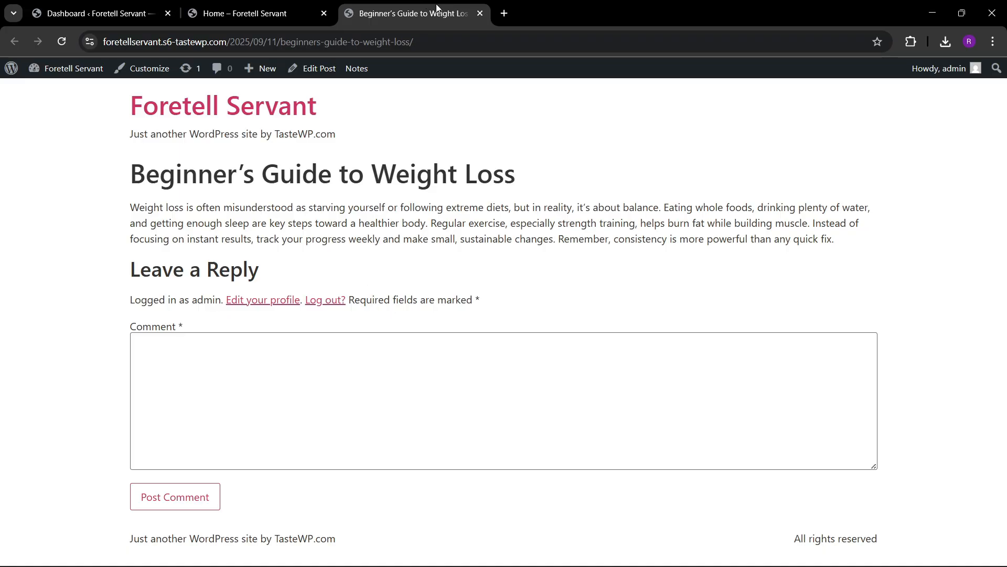
pyautogui.click(479, 14)
pyautogui.scroll(1, 707, 376)
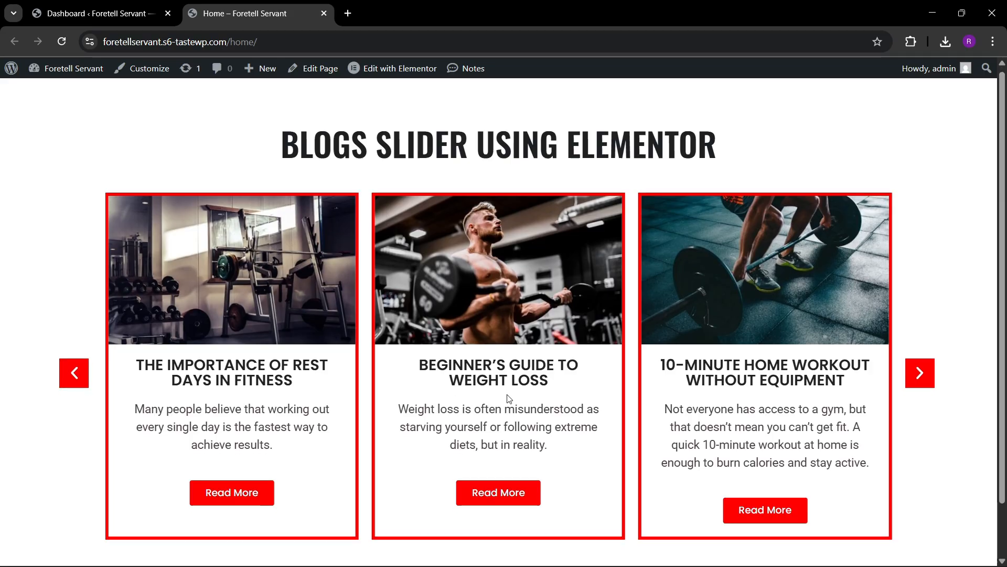
pyautogui.scroll(-1, 508, 398)
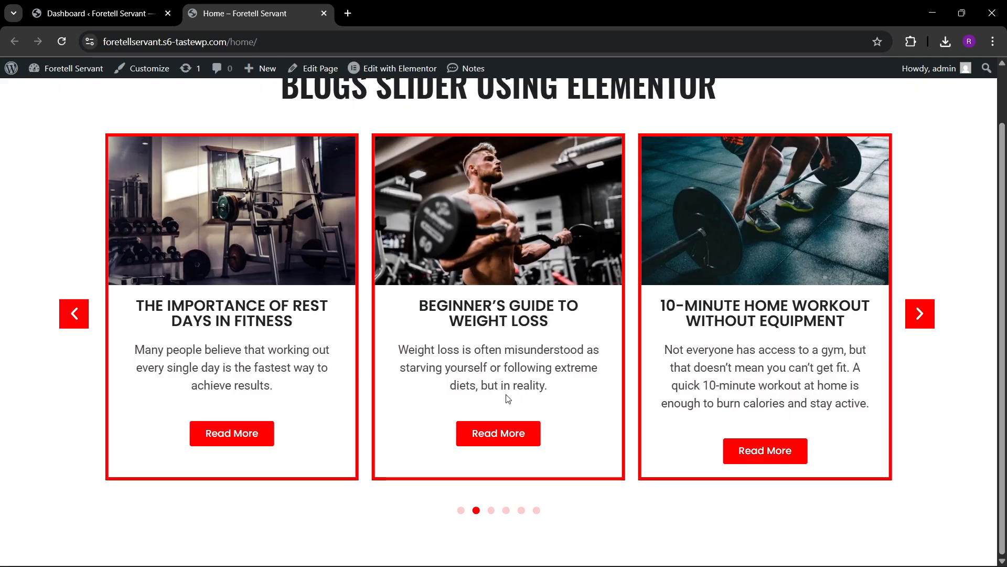
pyautogui.scroll(1, 508, 398)
pyautogui.scroll(-1, 507, 405)
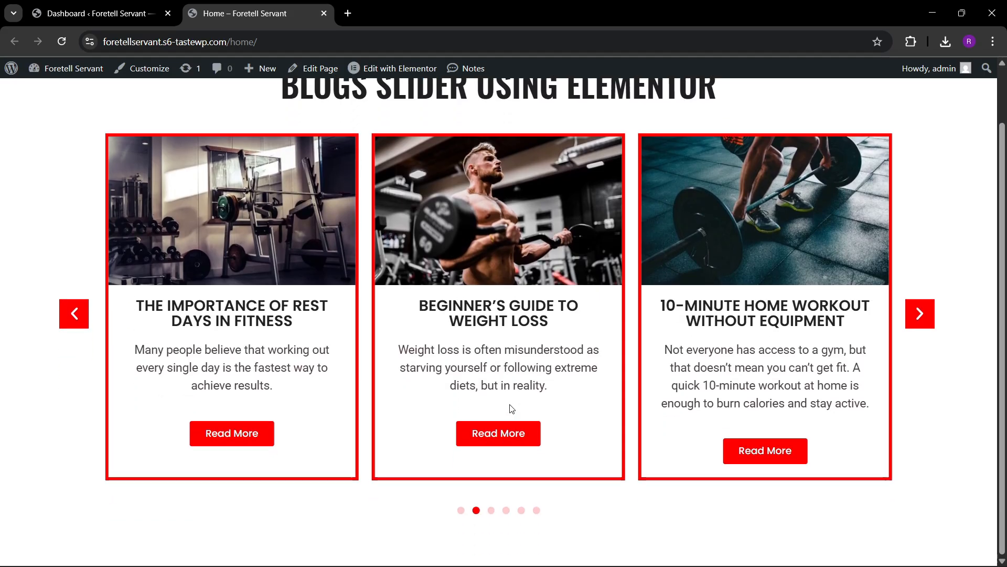
pyautogui.scroll(1, 426, 397)
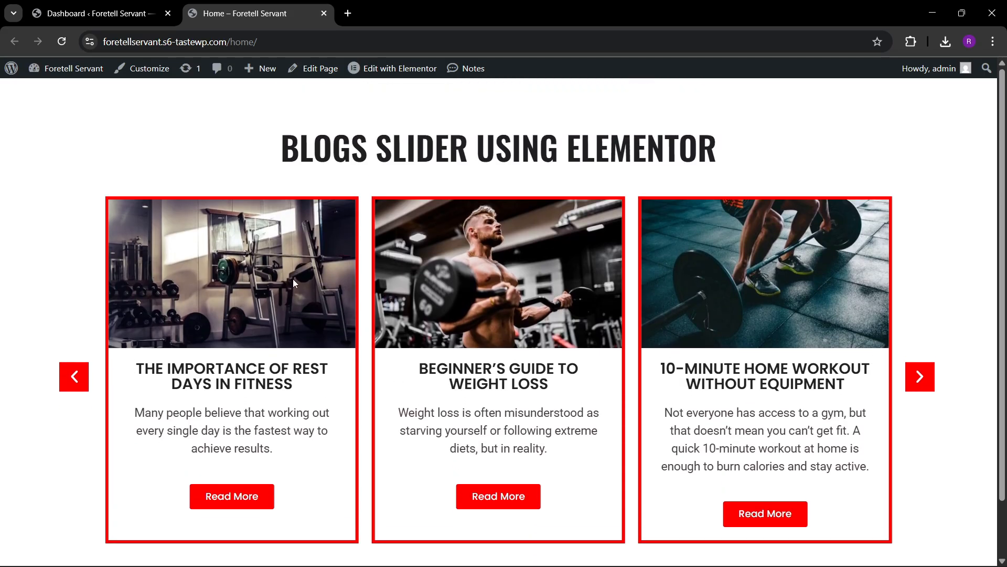
# Inspect the Home page in the browser's responsive device view and move through the mobile slider with its arrows
pyautogui.rightClick(247, 166)
pyautogui.click(292, 477)
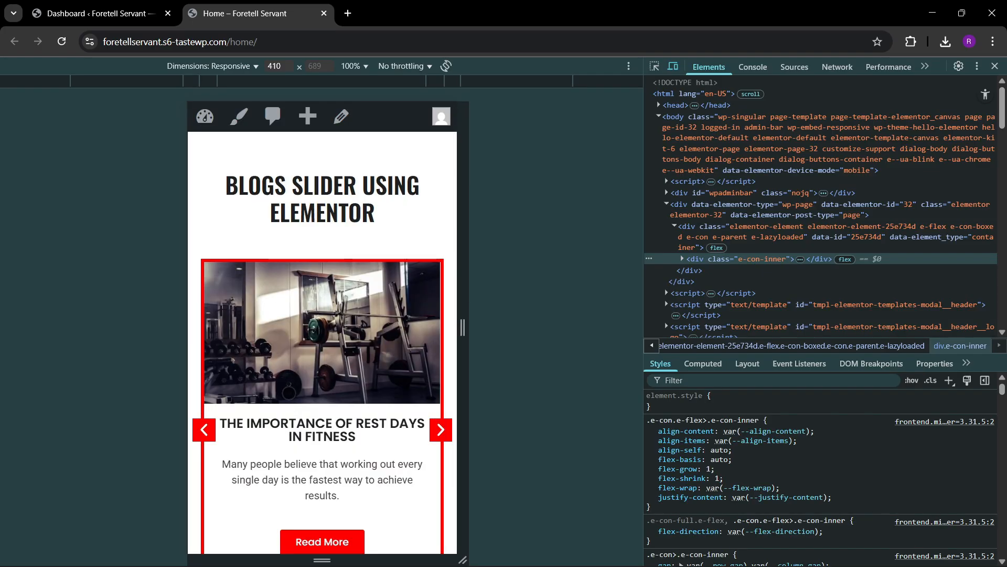
pyautogui.scroll(-2, 255, 398)
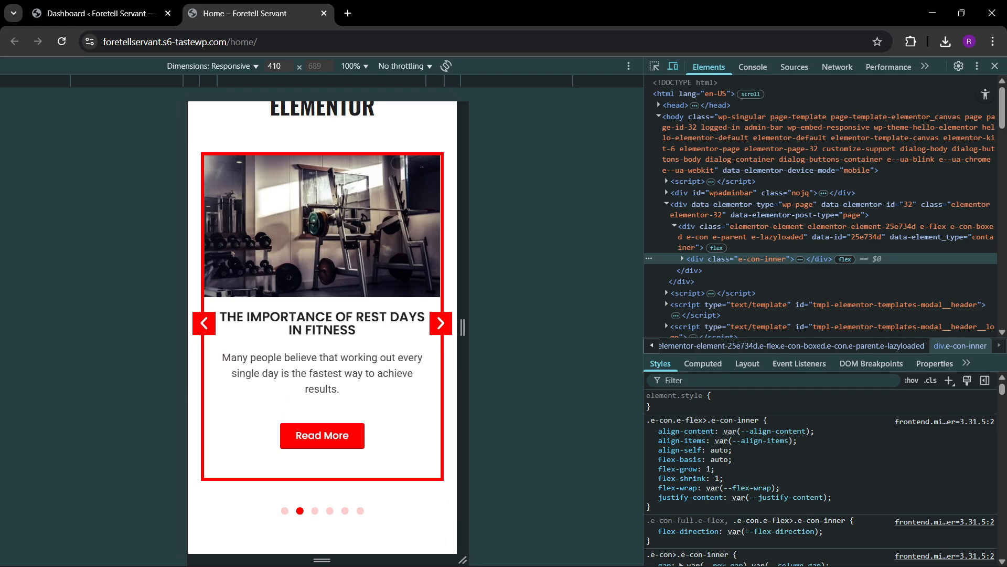
pyautogui.click(440, 323)
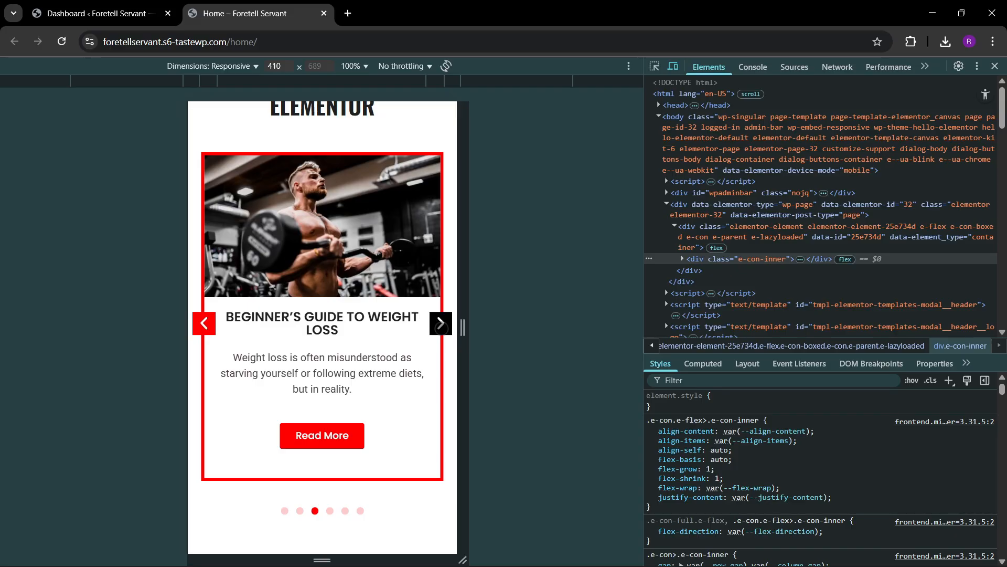
pyautogui.click(440, 324)
pyautogui.click(441, 324)
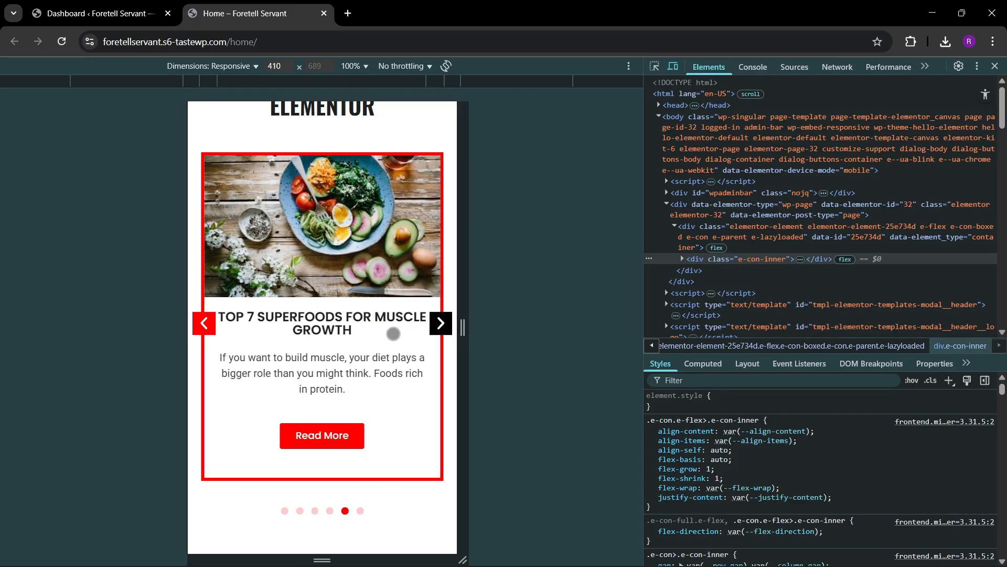
pyautogui.click(210, 328)
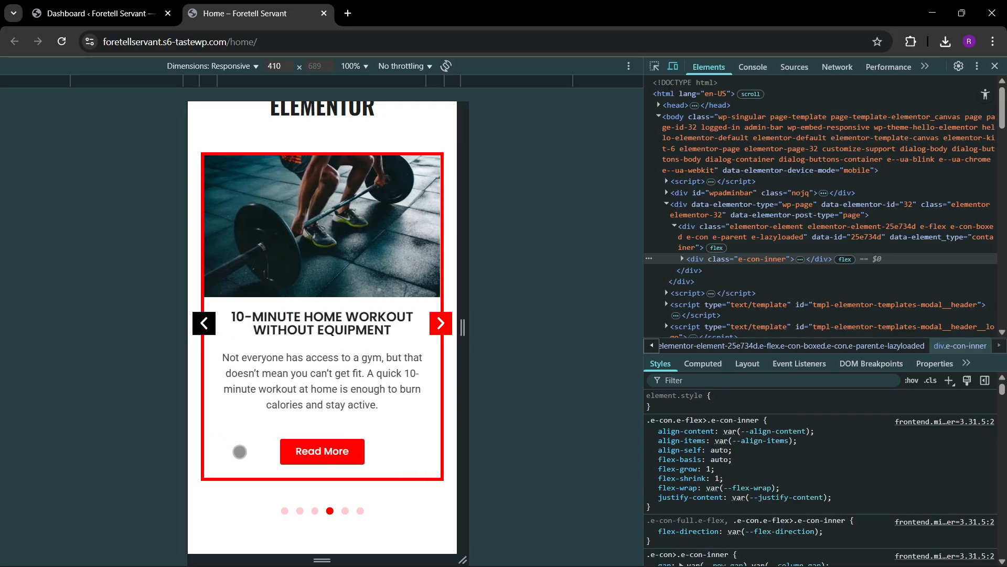
# Test the mobile slider's pagination dots and swipe through its slides
pyautogui.click(299, 510)
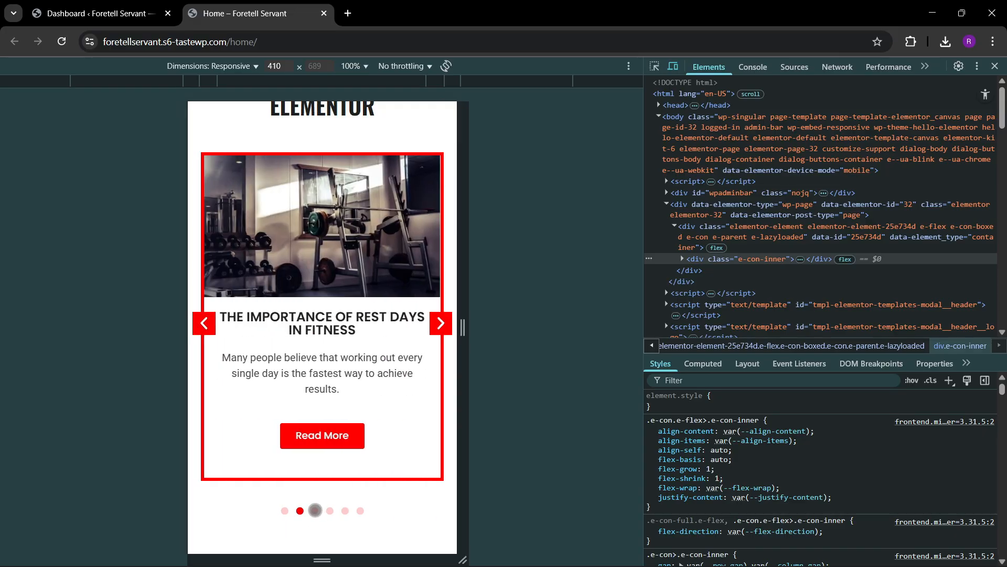
pyautogui.click(314, 510)
pyautogui.click(329, 511)
pyautogui.click(345, 511)
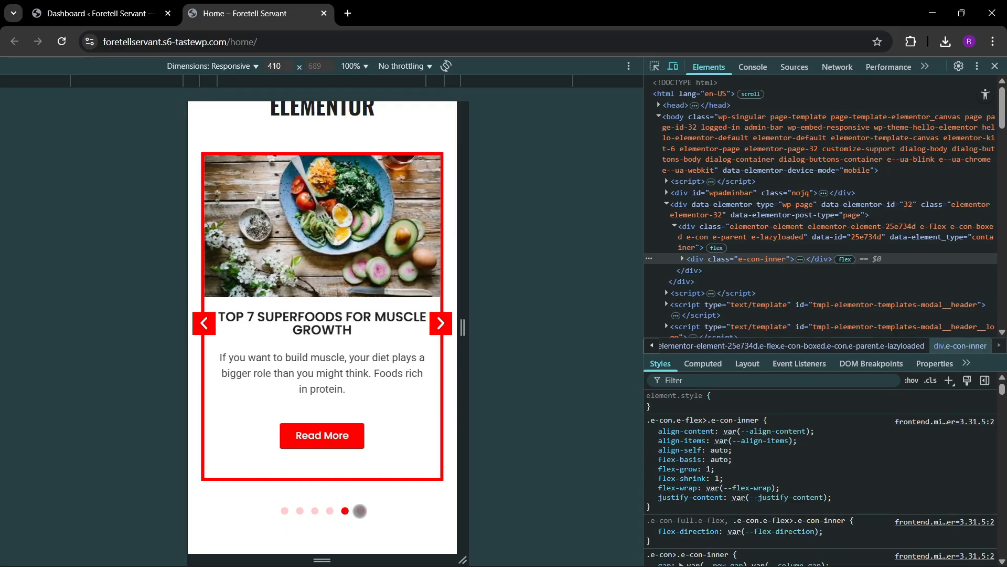
pyautogui.click(360, 511)
pyautogui.moveTo(330, 380); pyautogui.dragTo(205, 395)
pyautogui.moveTo(356, 362); pyautogui.dragTo(182, 413)
pyautogui.moveTo(321, 390); pyautogui.dragTo(210, 415)
pyautogui.moveTo(367, 389); pyautogui.dragTo(182, 417)
pyautogui.moveTo(305, 396); pyautogui.dragTo(184, 433)
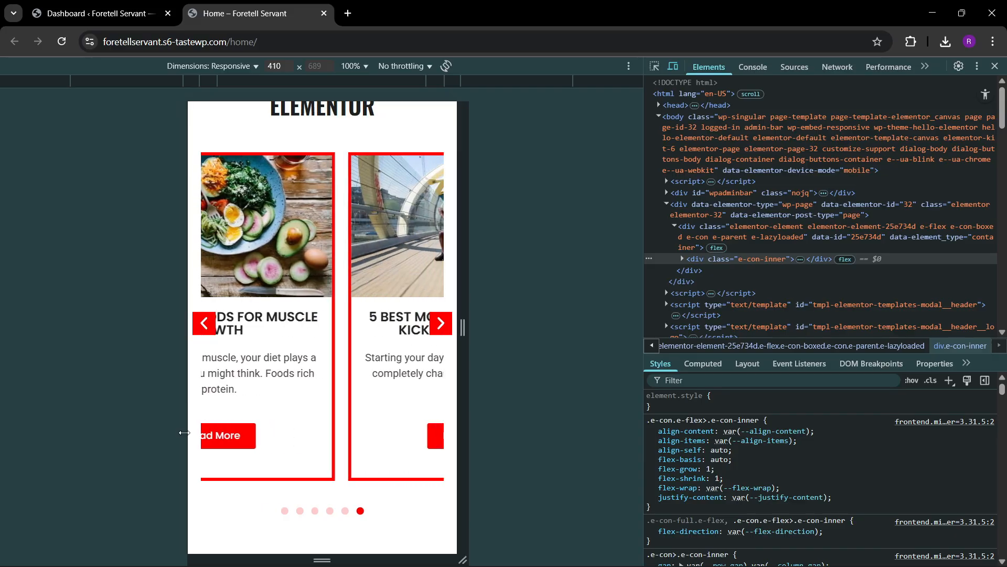
# Review the slider section's mobile layout and close the developer tools
pyautogui.scroll(2, 272, 373)
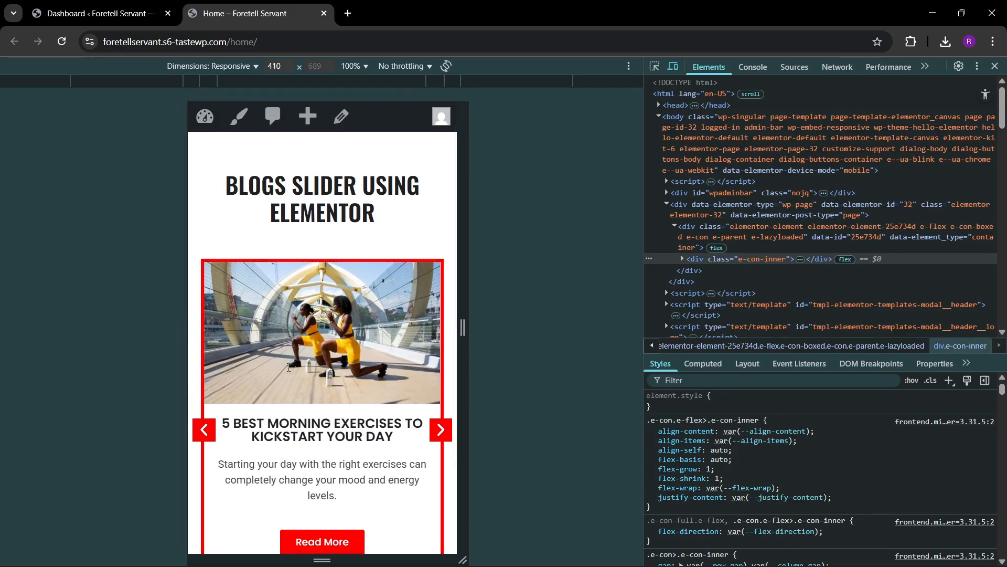
pyautogui.scroll(-2, 292, 362)
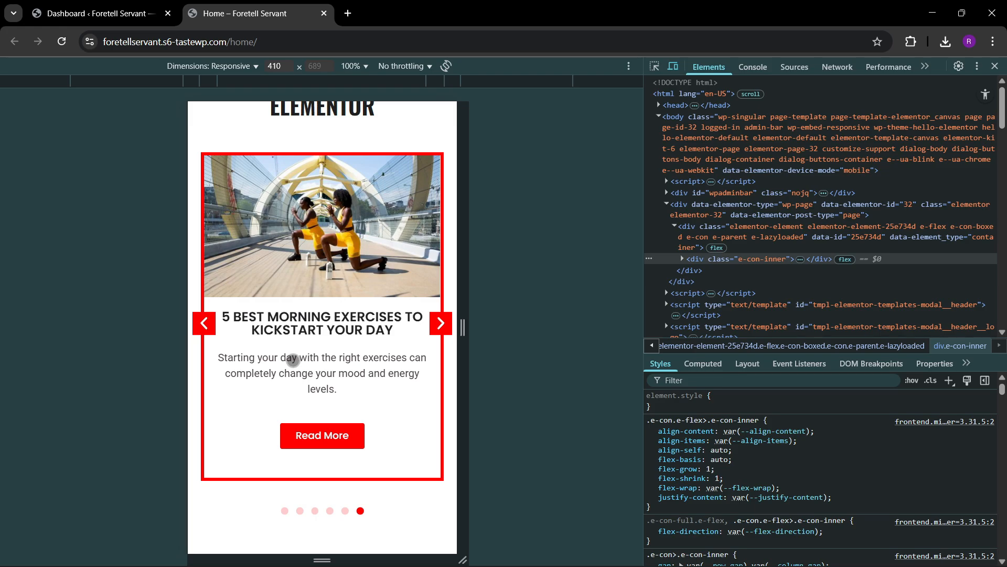
pyautogui.scroll(1, 288, 362)
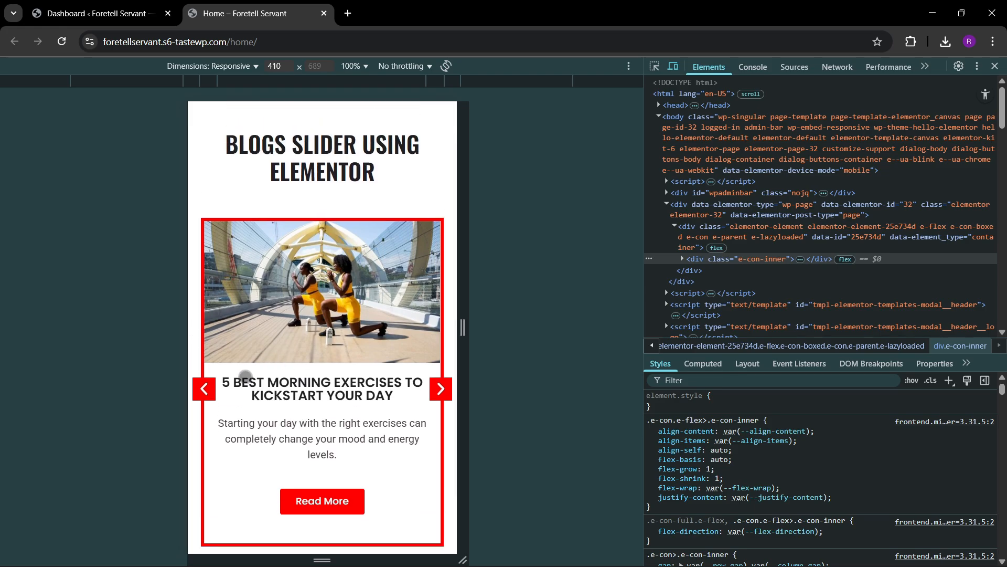
pyautogui.click(995, 65)
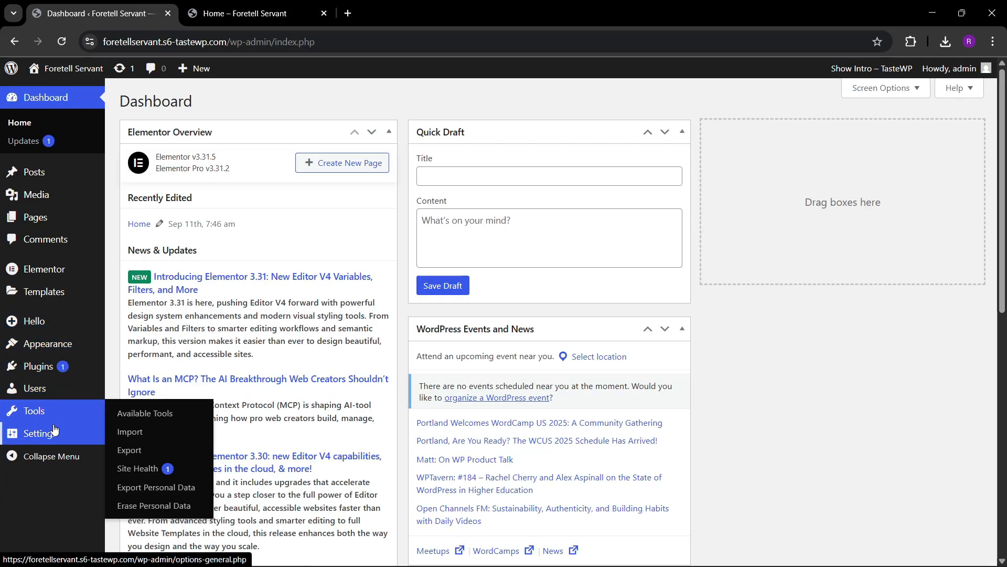
# Switch to the WordPress dashboard and check the site's active theme and installed plugins
pyautogui.moveTo(48, 347)
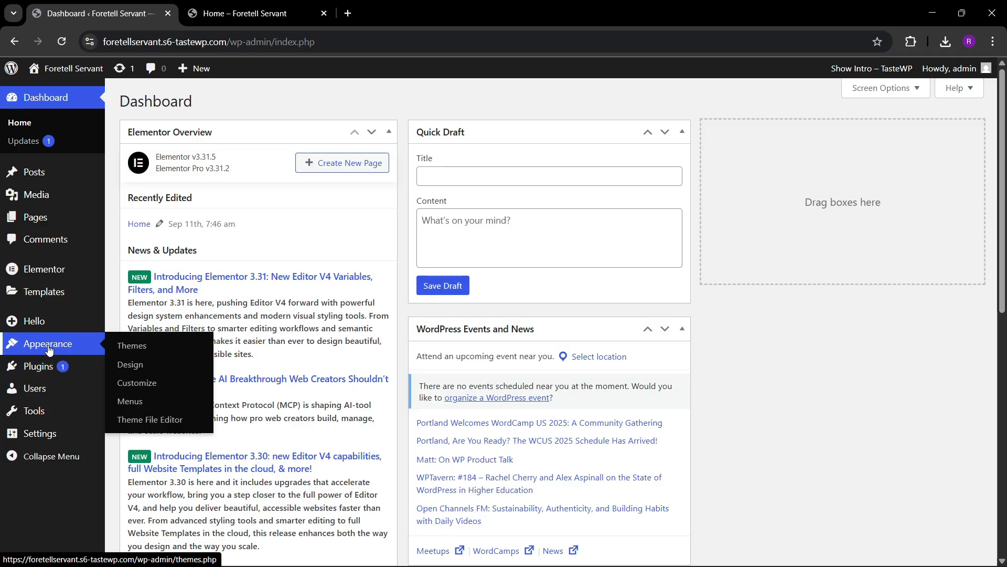
pyautogui.click(118, 348)
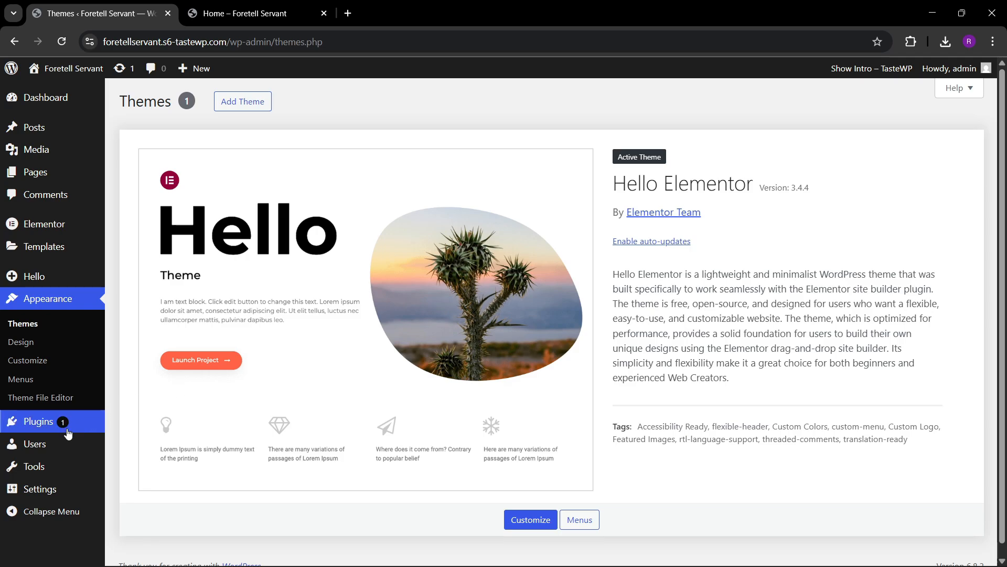
pyautogui.moveTo(63, 423)
pyautogui.click(140, 426)
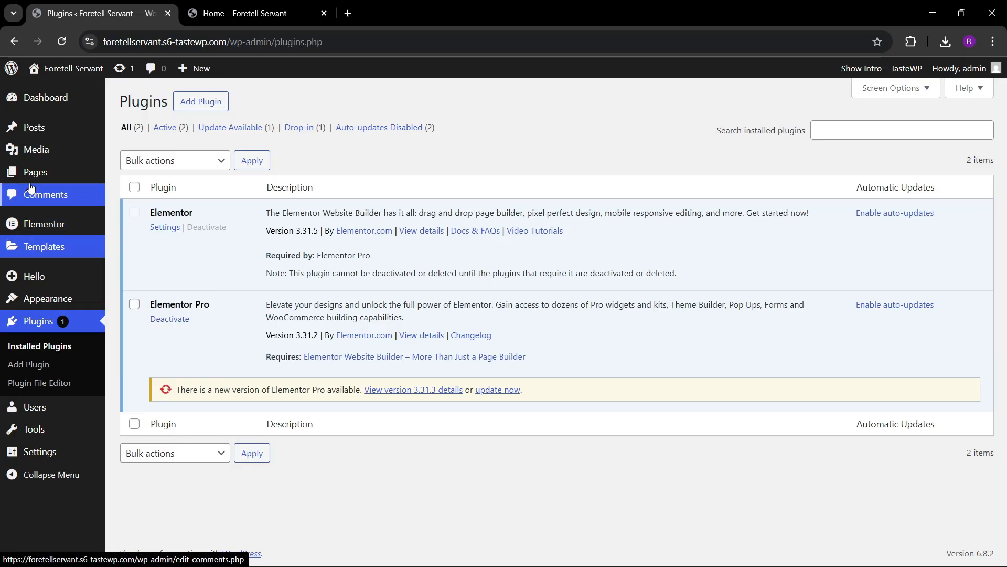
# Open the list of all the site's pages to find the Home page
pyautogui.moveTo(36, 181)
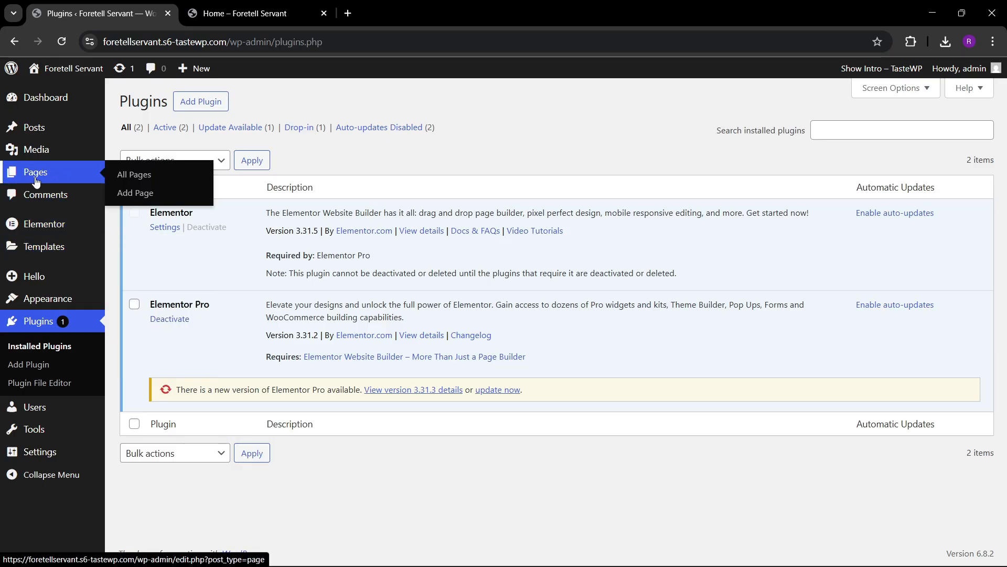
pyautogui.click(35, 181)
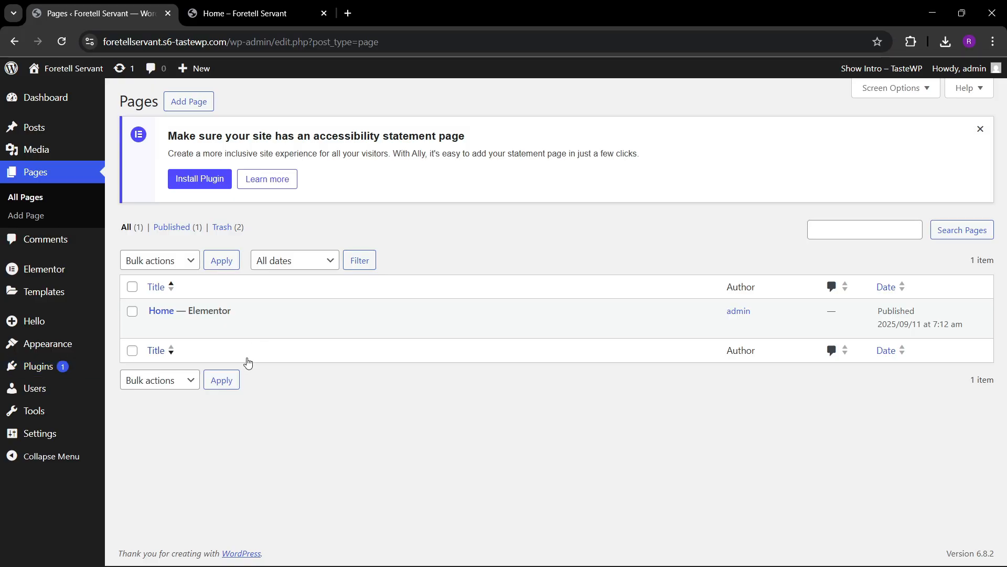
pyautogui.moveTo(205, 337)
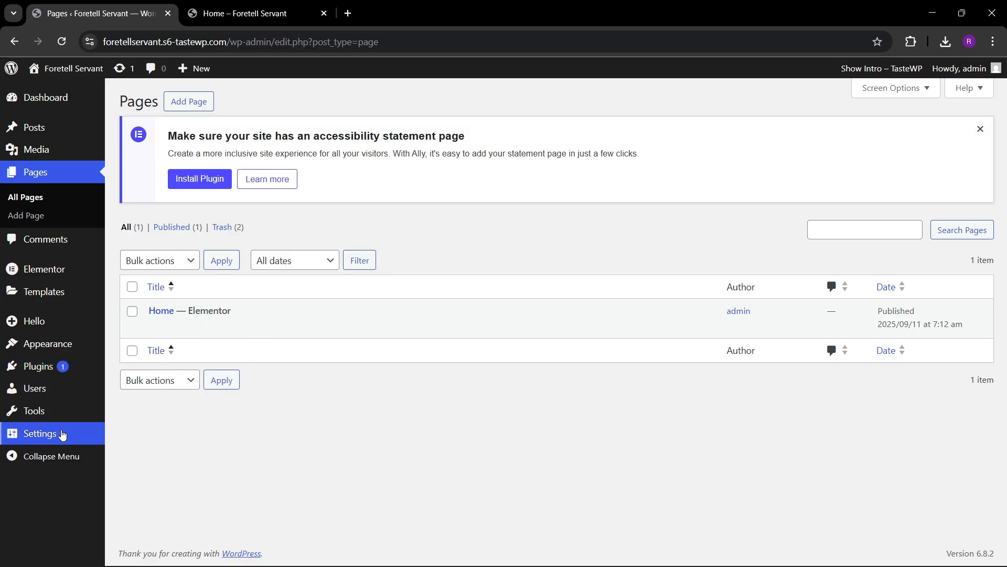
# Open the Home page in the Elementor editor in a new browser tab
pyautogui.moveTo(57, 437)
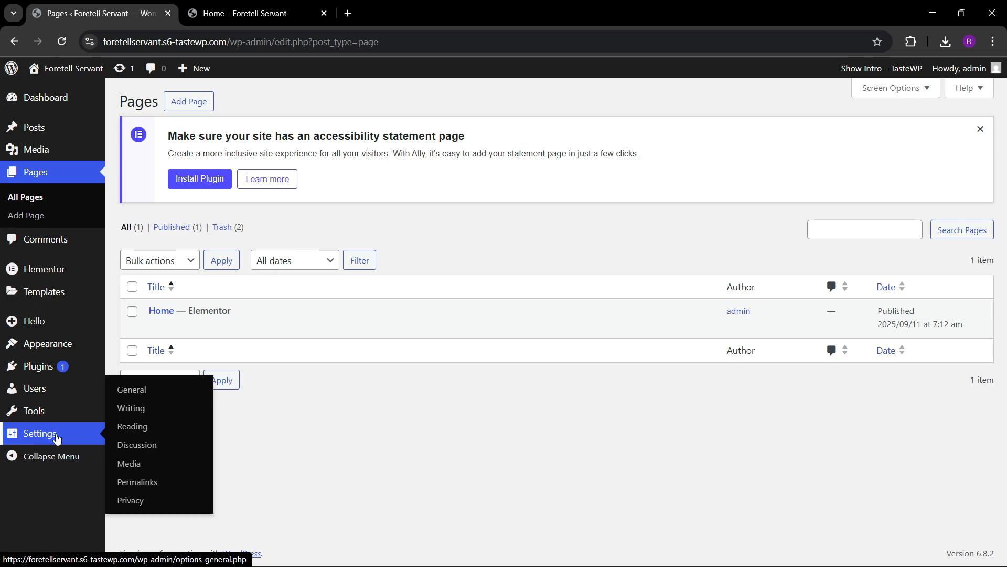
pyautogui.moveTo(44, 327)
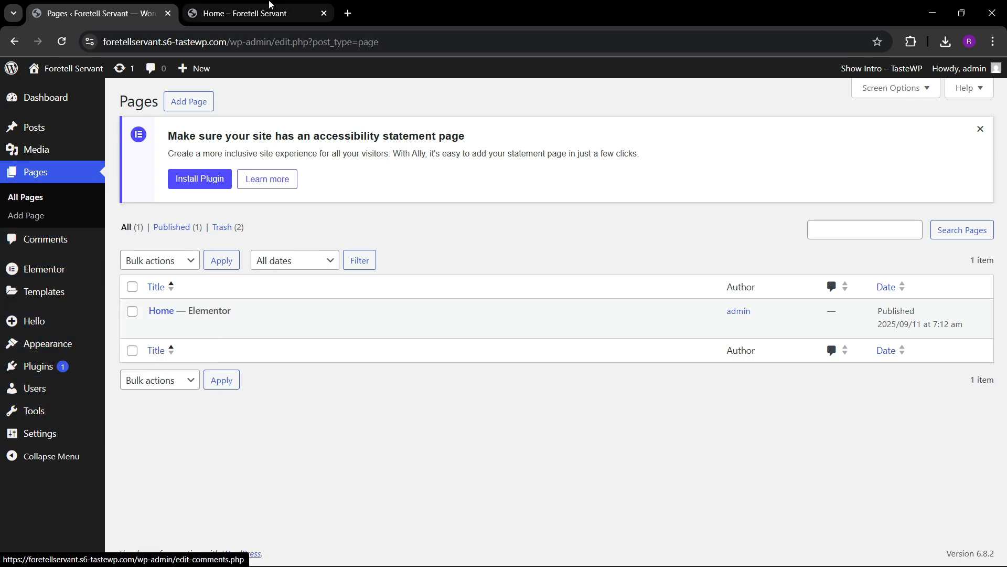
pyautogui.click(251, 13)
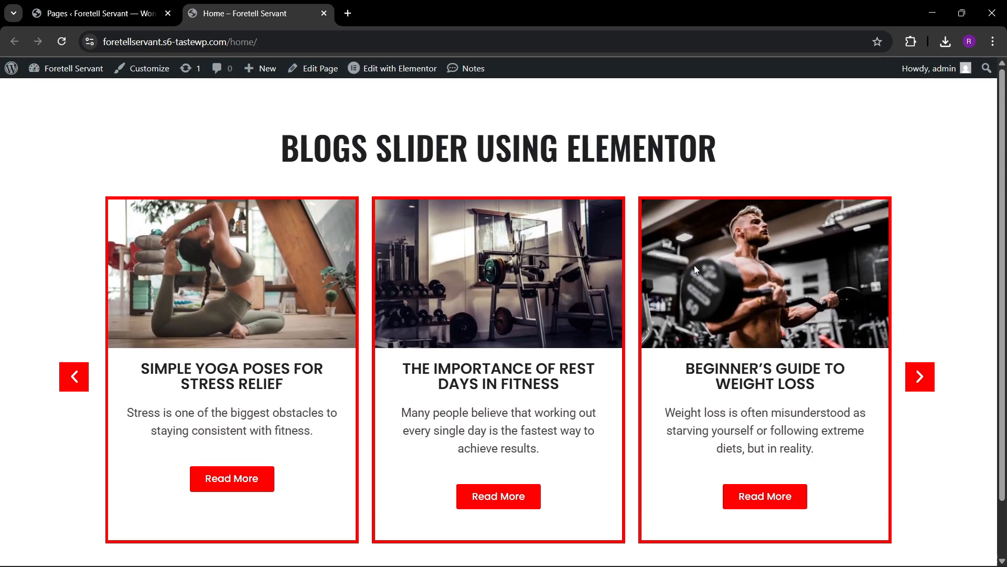
pyautogui.scroll(-1, 694, 266)
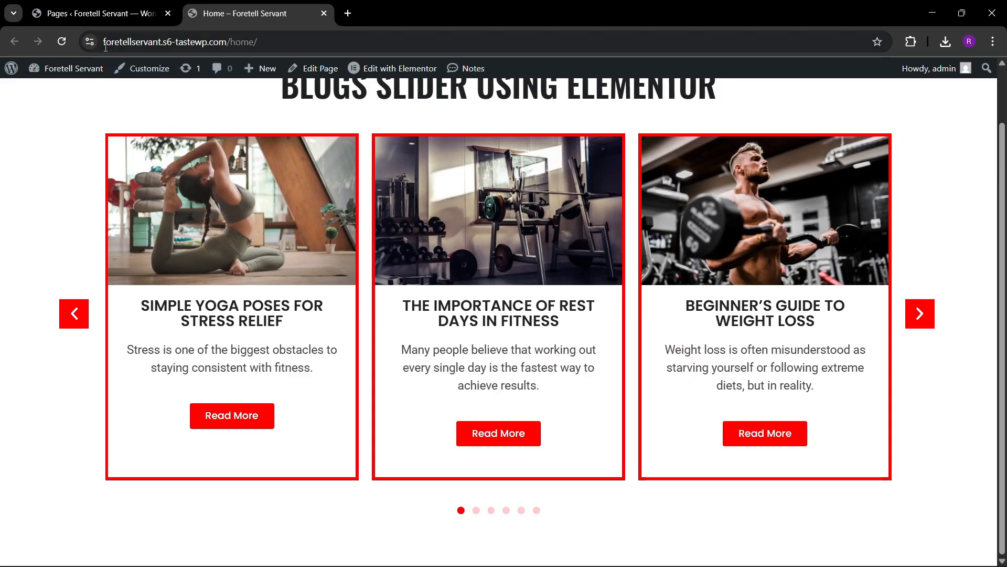
pyautogui.rightClick(409, 69)
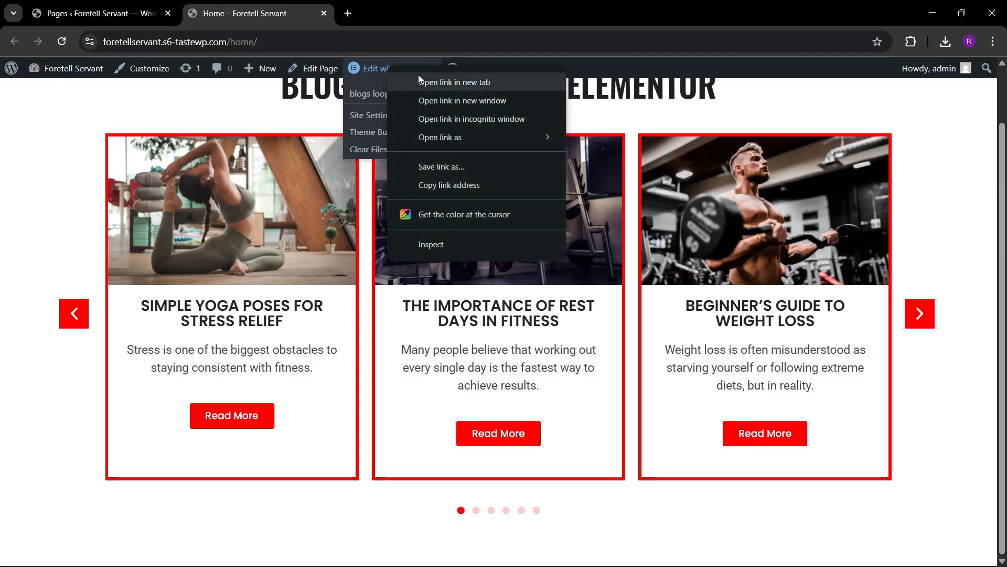
pyautogui.click(419, 77)
pyautogui.click(410, 5)
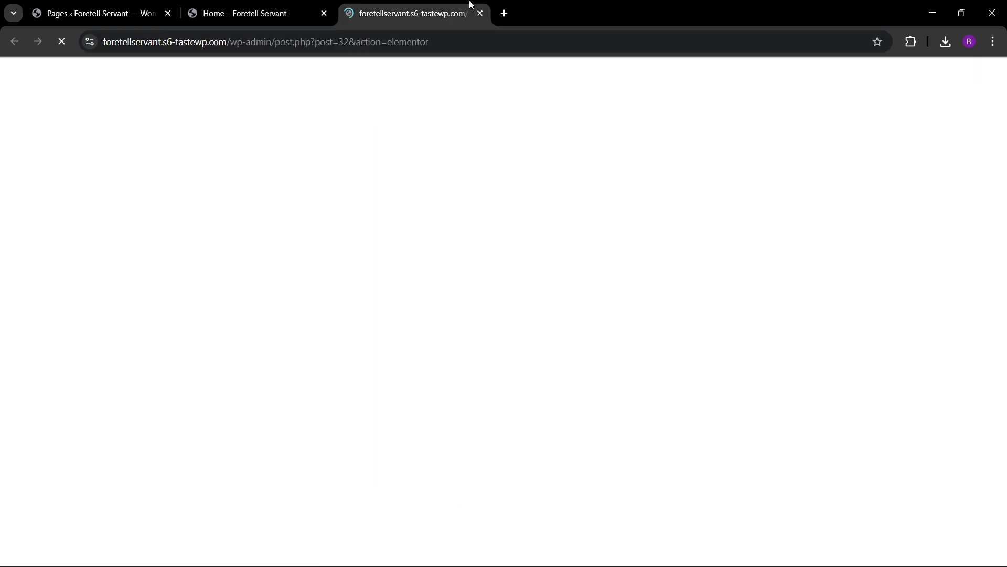
# Return to the WordPress dashboard and list all the site's blog posts
pyautogui.click(146, 7)
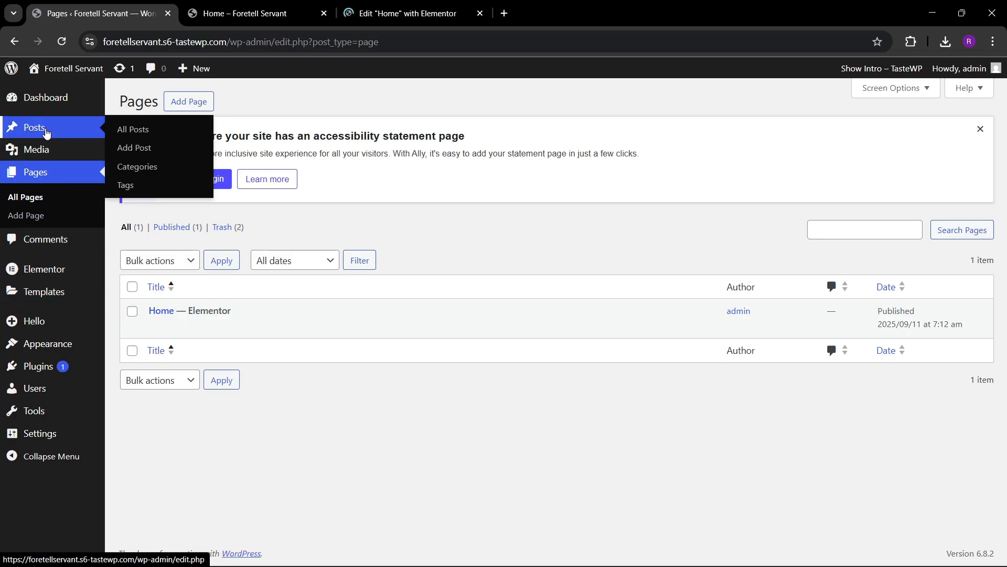
pyautogui.click(132, 130)
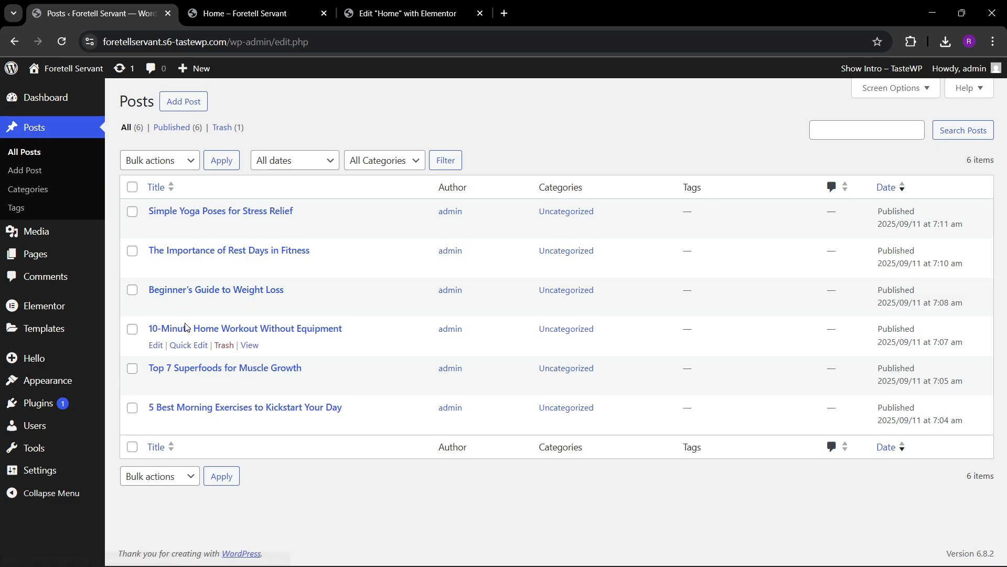
# Switch to ChatGPT in a new tab and review the "Dummy fitness blog content" conversation used for the blog text
pyautogui.click(504, 13)
pyautogui.write('chat')
pyautogui.click(527, 77)
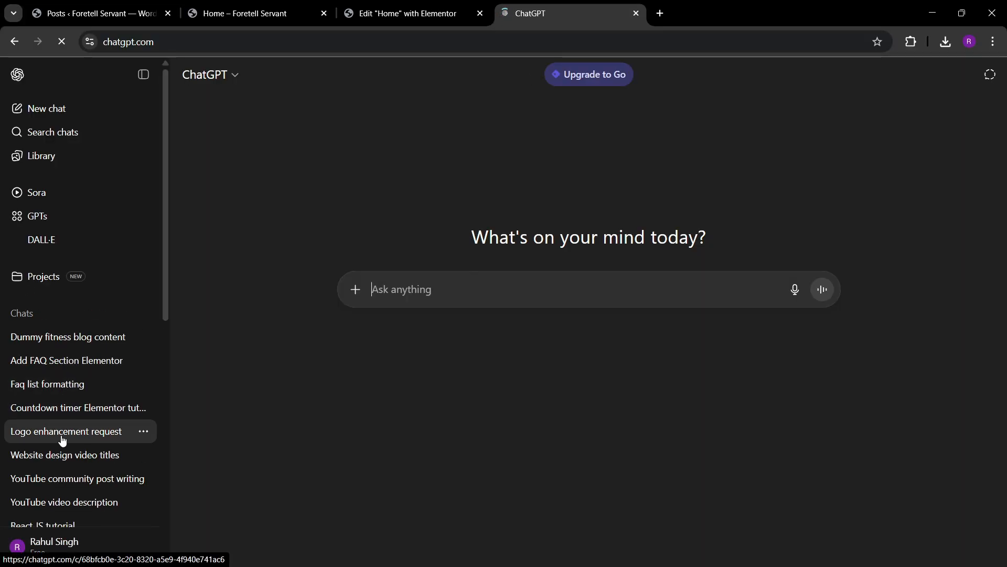
pyautogui.click(74, 341)
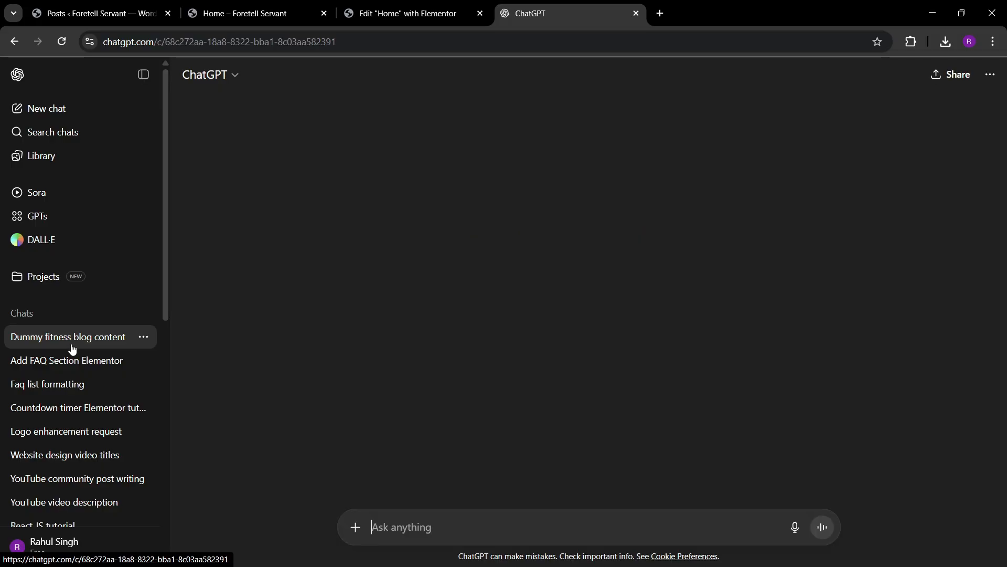
pyautogui.scroll(15, 407, 233)
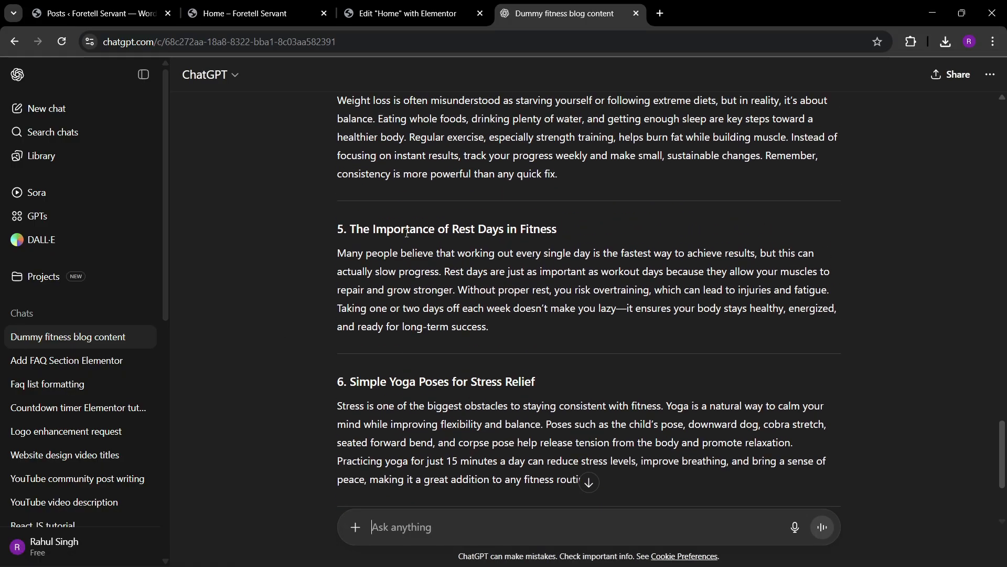
pyautogui.scroll(10, 405, 234)
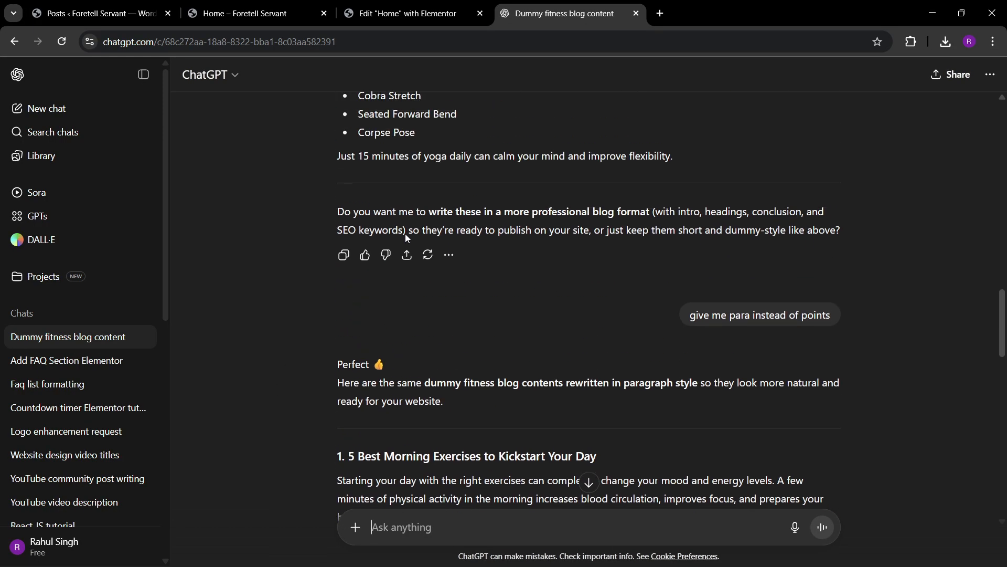
pyautogui.scroll(15, 490, 249)
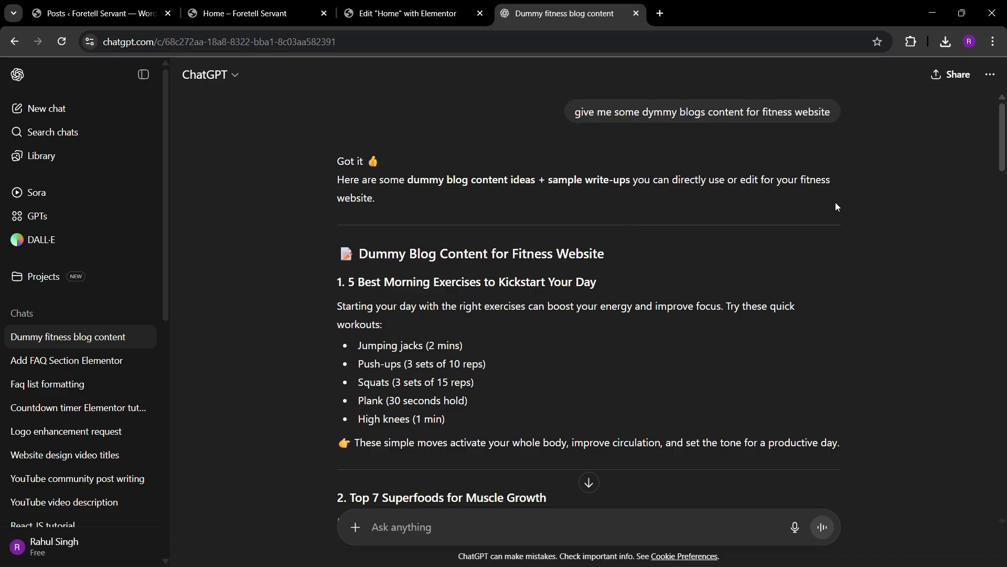
pyautogui.moveTo(1003, 167); pyautogui.dragTo(1004, 477)
pyautogui.scroll(-3, 426, 342)
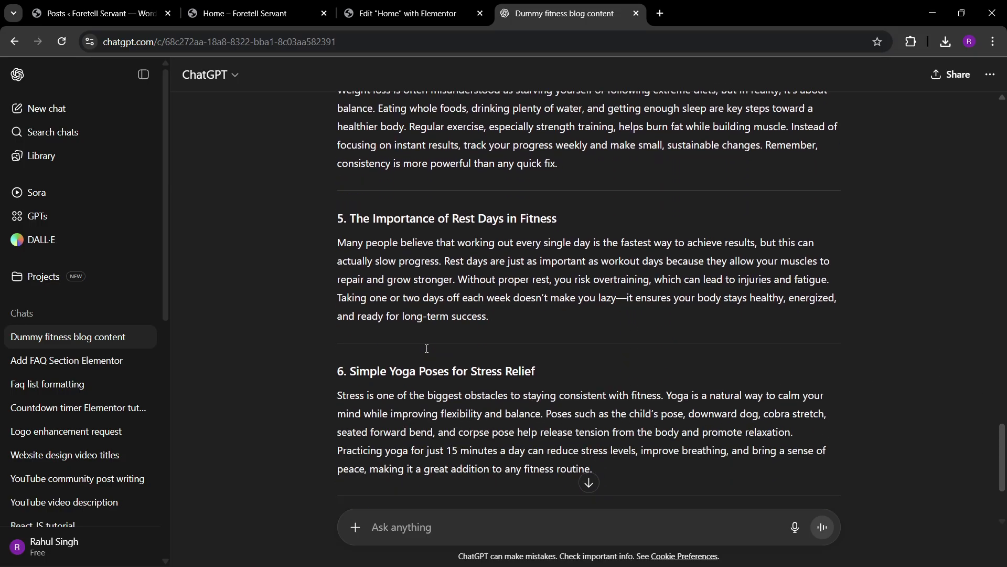
# Find Unsplash through a web search in a new tab and open its site as the image source
pyautogui.click(660, 13)
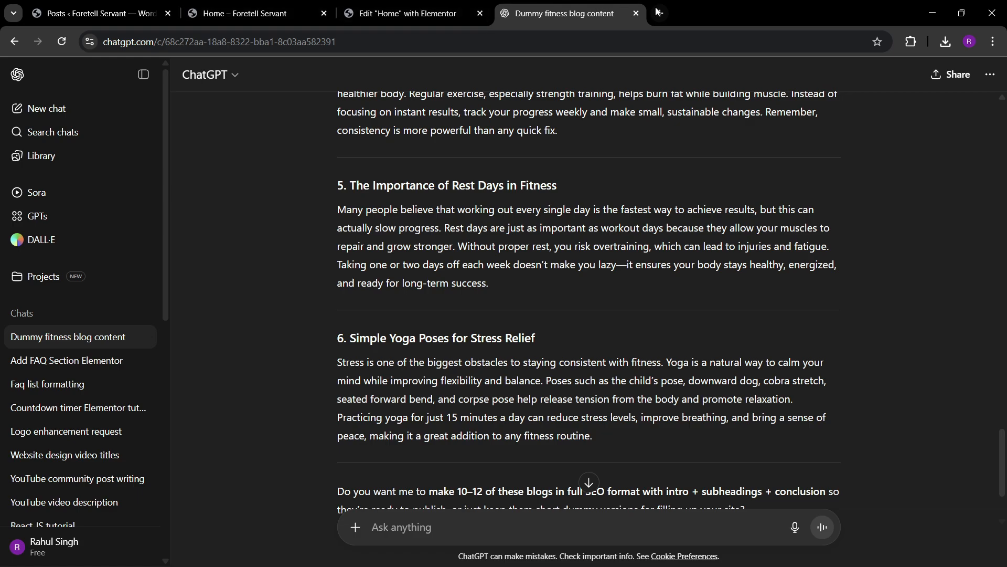
pyautogui.write('uns')
pyautogui.press('Return')
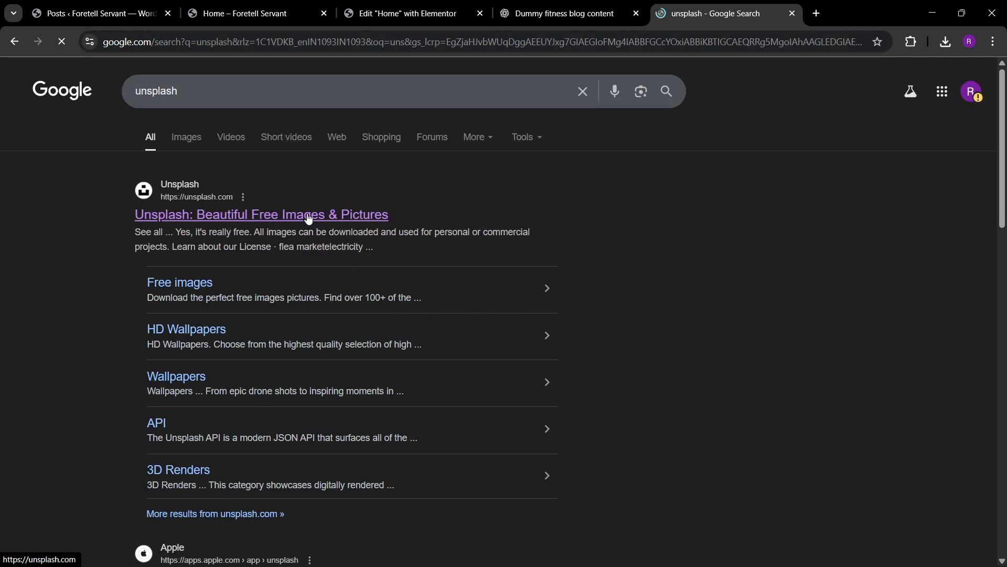
pyautogui.click(315, 217)
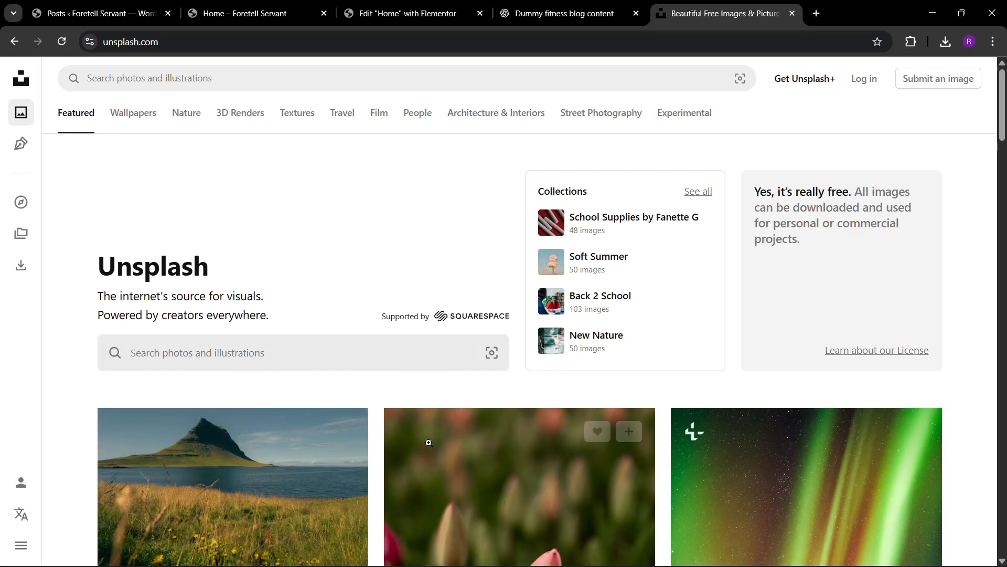
# Open the "Simple Yoga Poses for Stress Relief" post in a new tab, check its excerpt, and return to the posts list
pyautogui.click(84, 7)
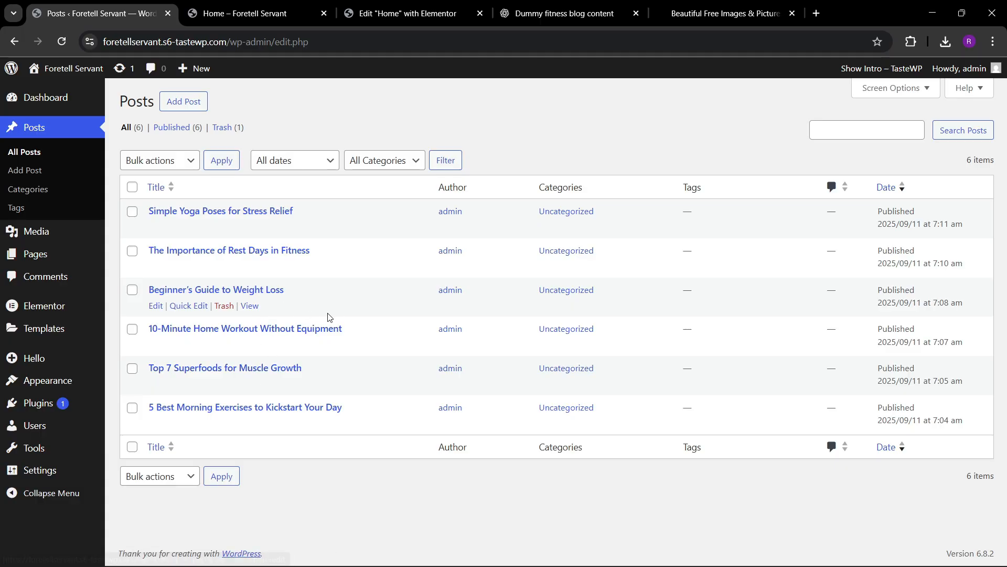
pyautogui.rightClick(164, 228)
pyautogui.click(176, 239)
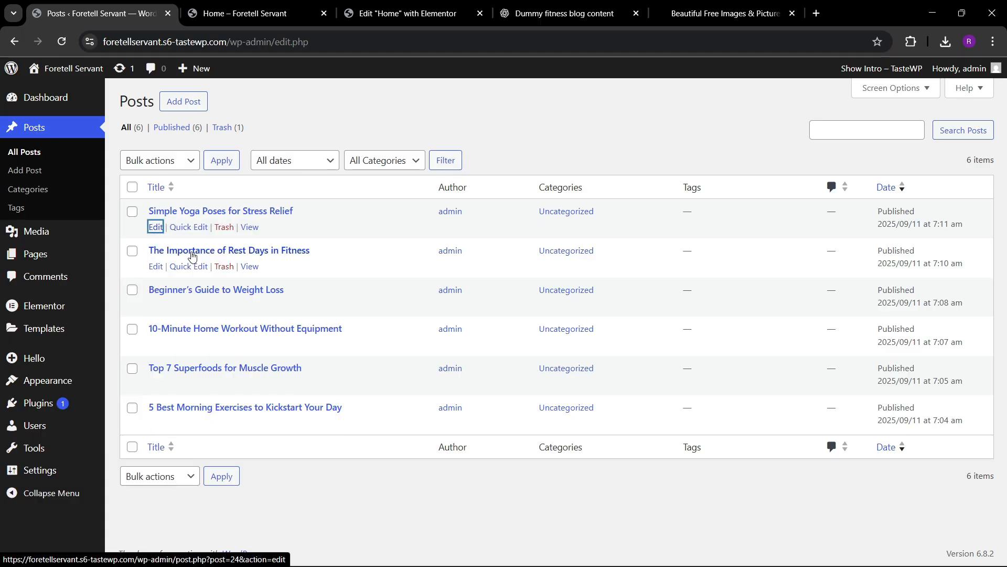
pyautogui.click(193, 5)
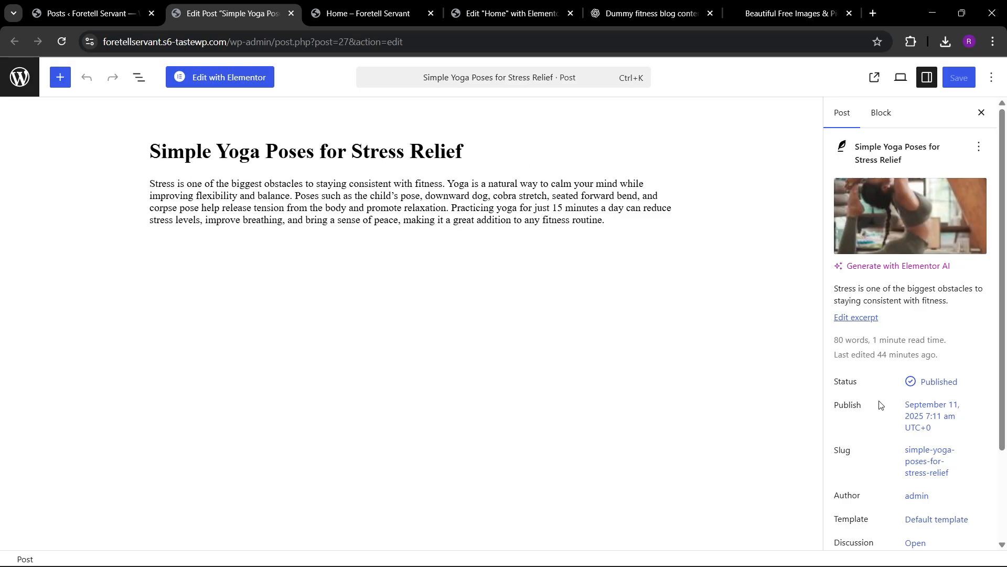
pyautogui.click(863, 324)
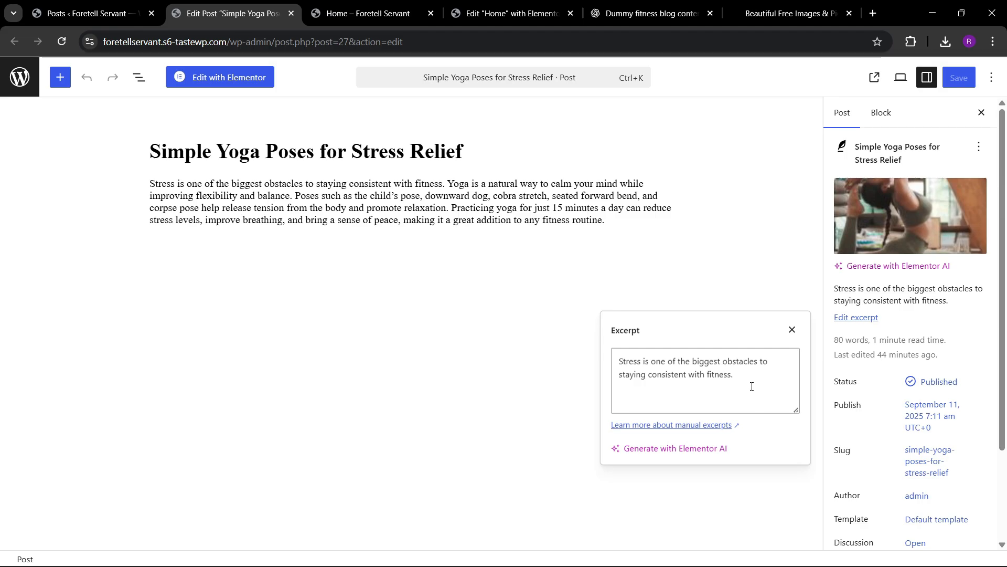
pyautogui.click(749, 301)
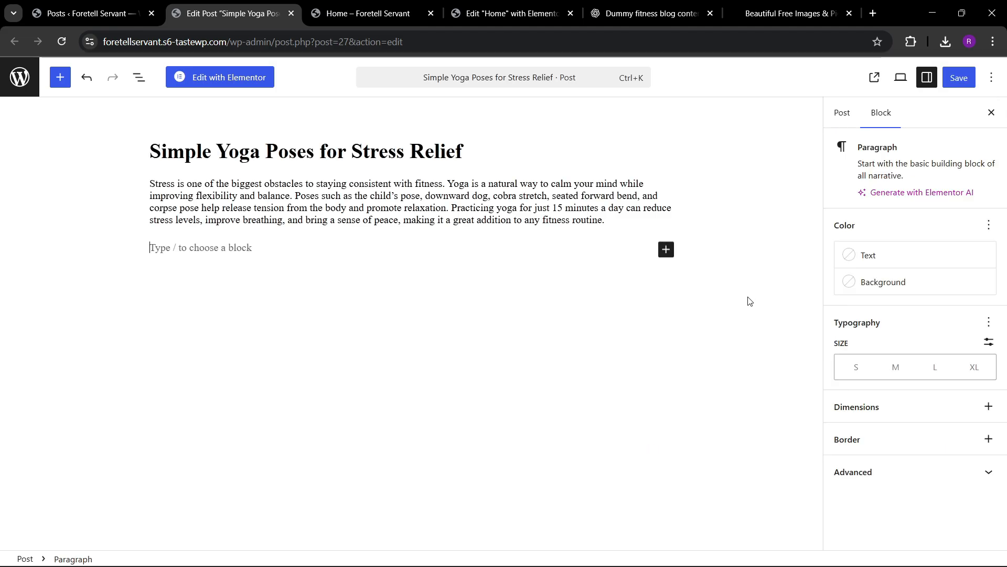
pyautogui.click(19, 77)
pyautogui.click(562, 124)
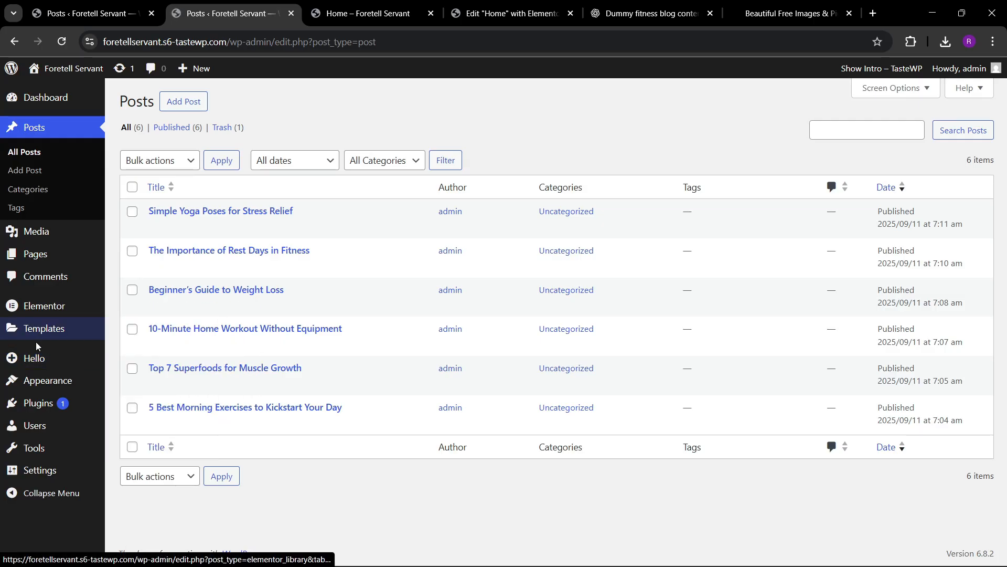
# Close the ChatGPT, Unsplash and duplicate Posts browser tabs, keeping the dashboard, Home page and Elementor editor open
pyautogui.moveTo(35, 343)
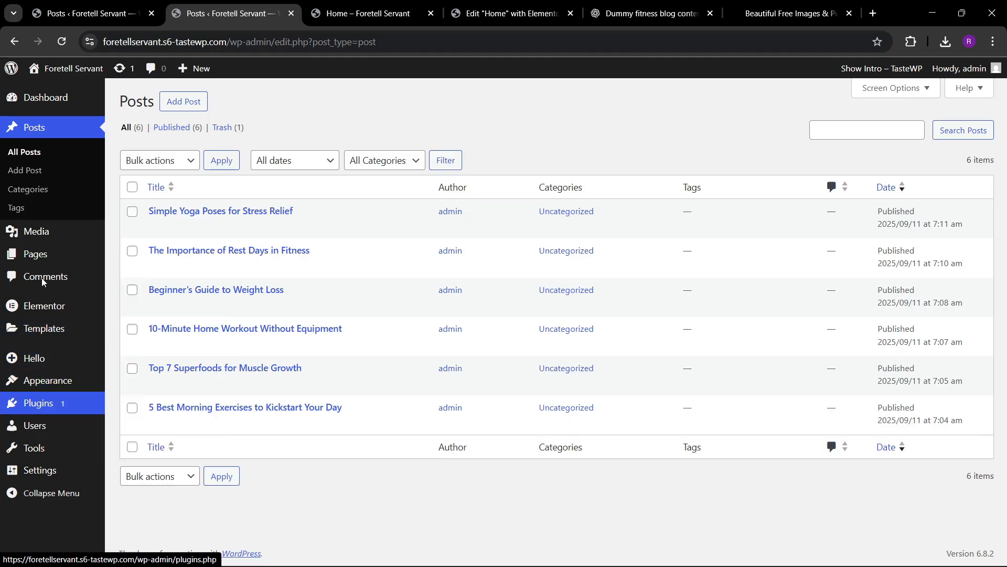
pyautogui.click(374, 13)
pyautogui.click(507, 5)
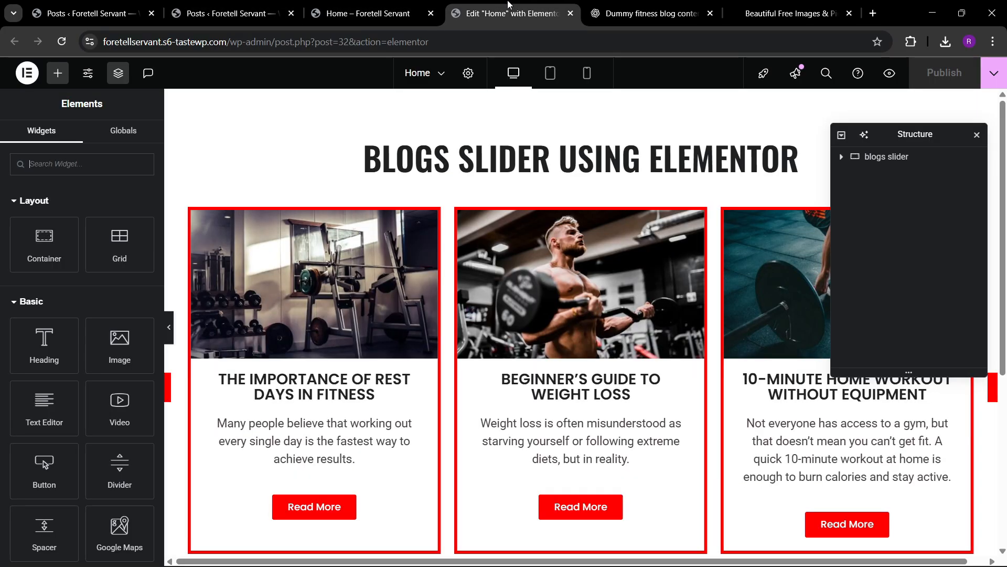
pyautogui.click(603, 11)
pyautogui.click(711, 13)
pyautogui.click(711, 13)
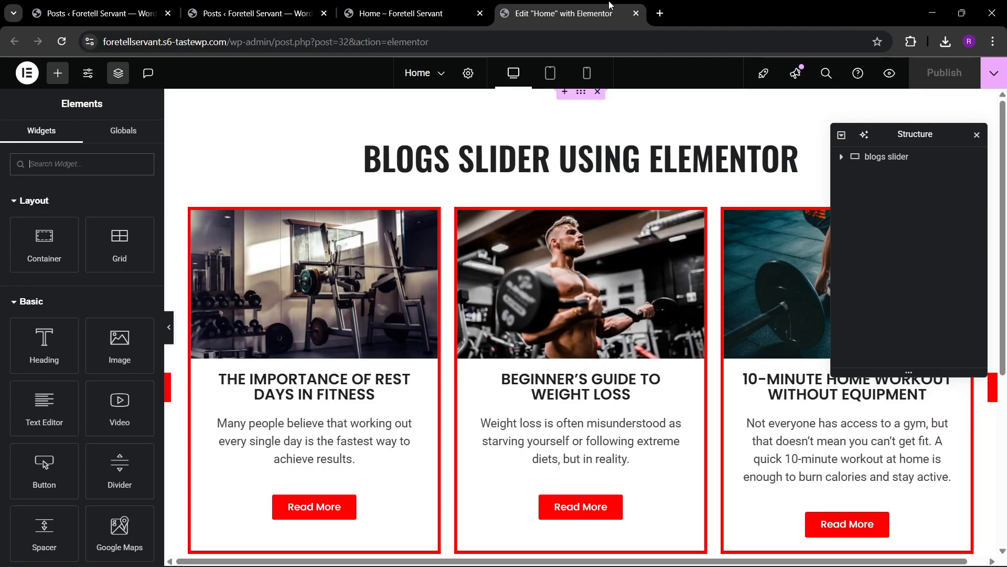
pyautogui.click(398, 12)
pyautogui.click(525, 5)
pyautogui.click(404, 14)
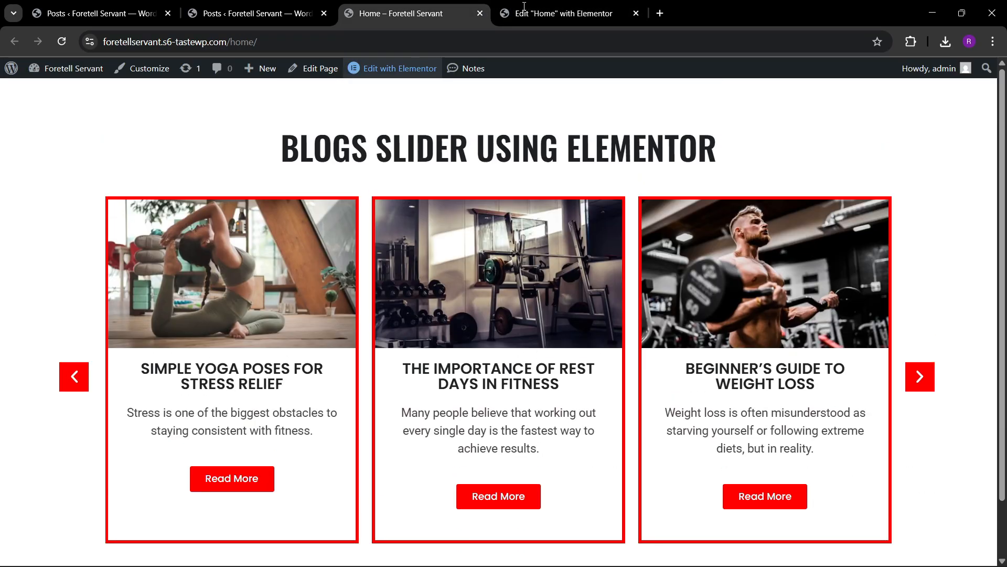
pyautogui.click(308, 4)
pyautogui.click(104, 4)
pyautogui.click(236, 5)
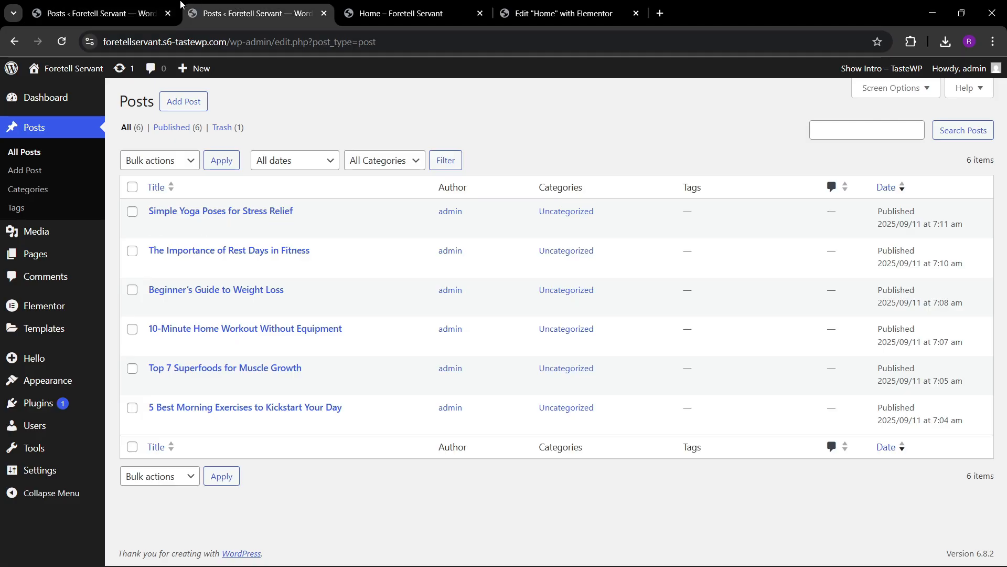
pyautogui.click(156, 5)
pyautogui.click(168, 13)
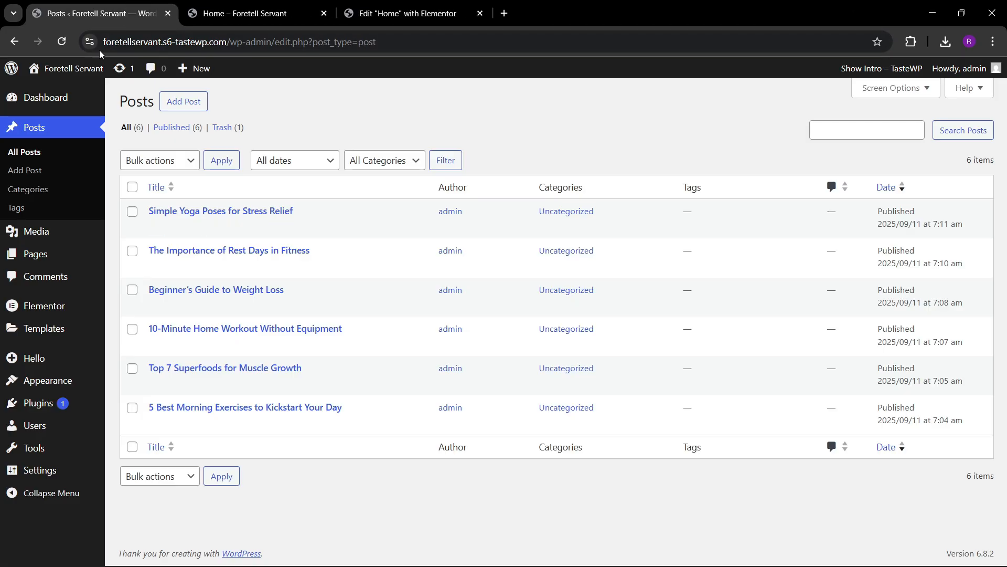
# Open Elementor's Theme Builder from the dashboard in a new tab and show its Loop Item templates
pyautogui.moveTo(39, 350)
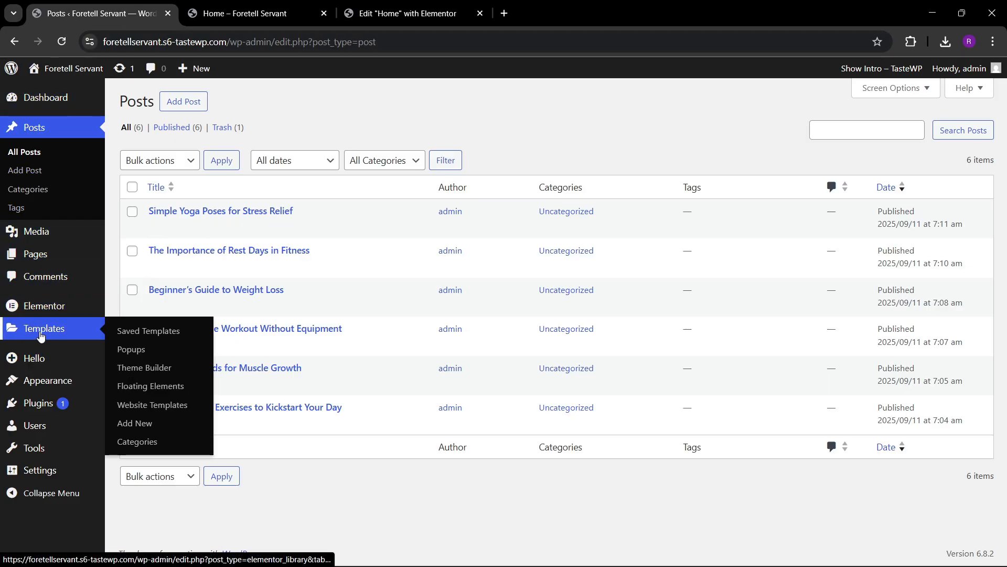
pyautogui.rightClick(152, 368)
pyautogui.click(209, 383)
pyautogui.click(236, 13)
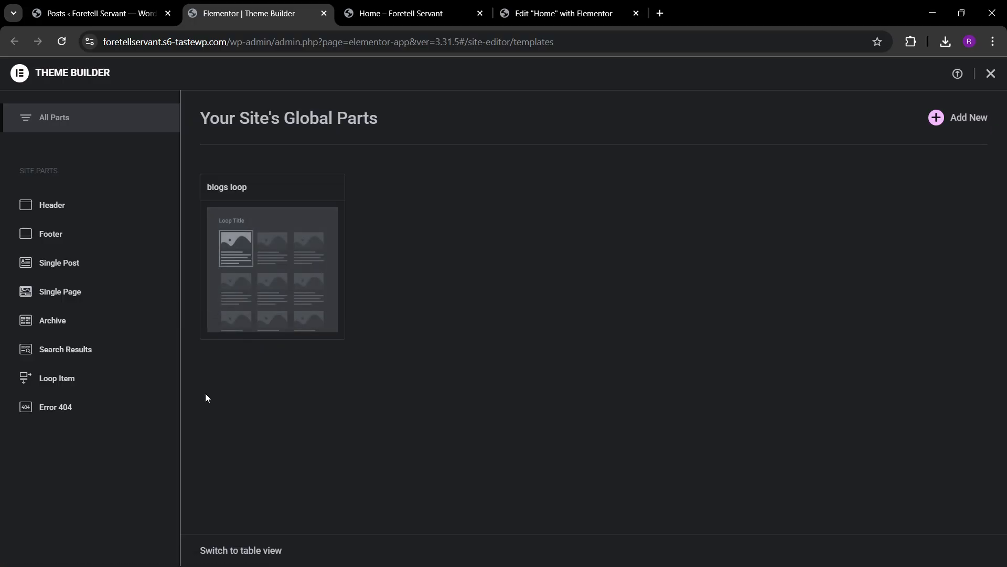
pyautogui.click(77, 383)
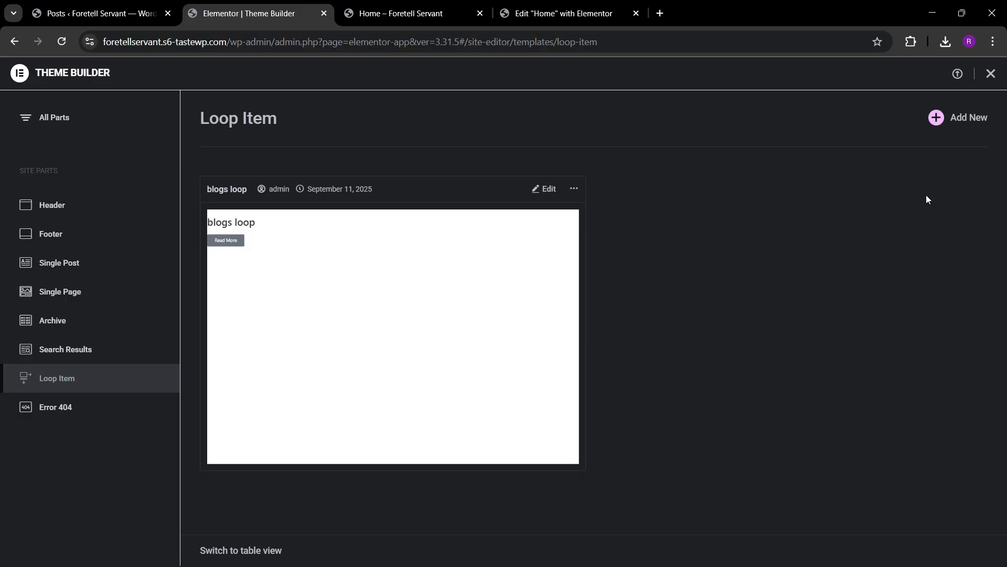
# Add a new Loop Item template and dismiss the template library to start from a blank canvas
pyautogui.click(937, 119)
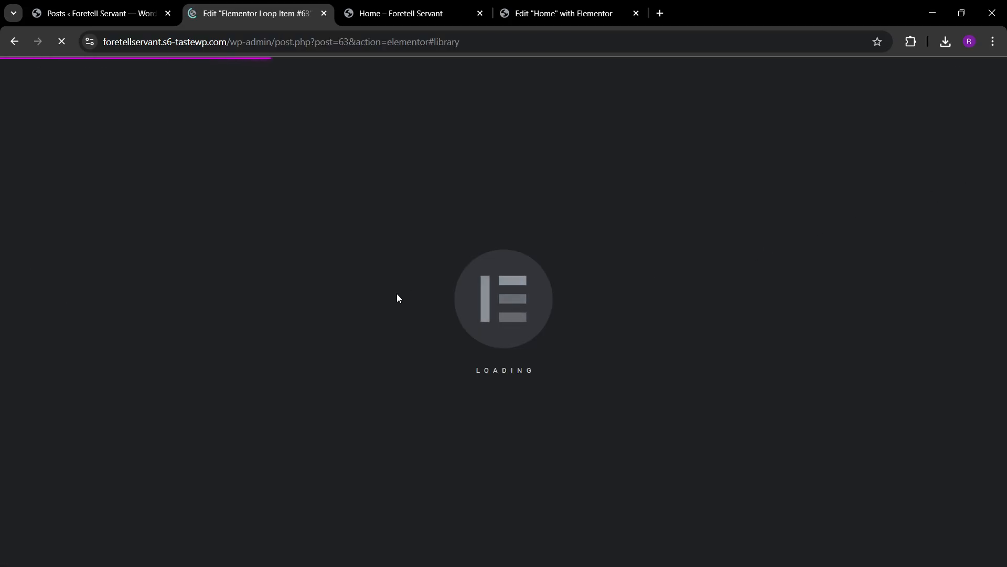
pyautogui.click(426, 4)
pyautogui.click(294, 13)
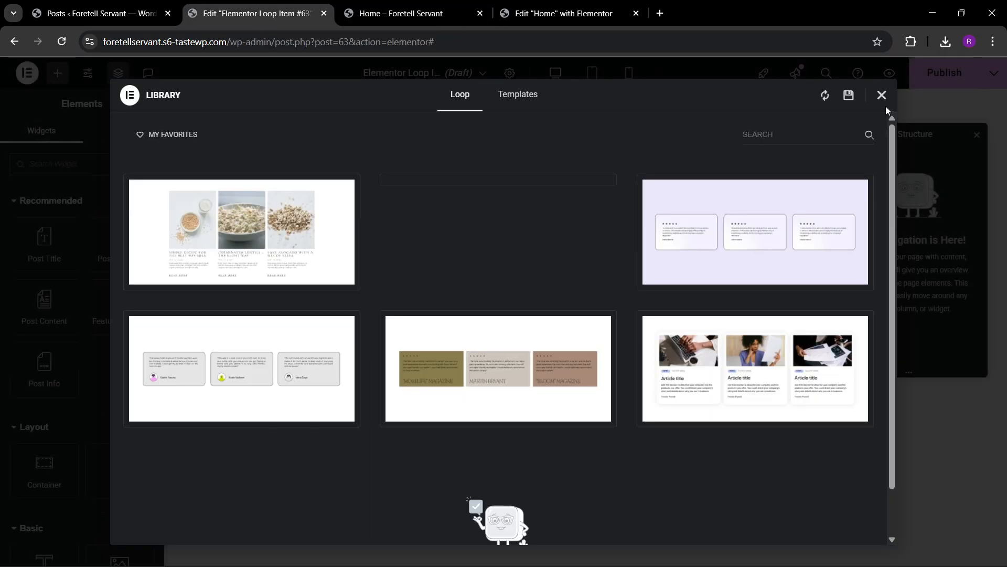
pyautogui.click(882, 95)
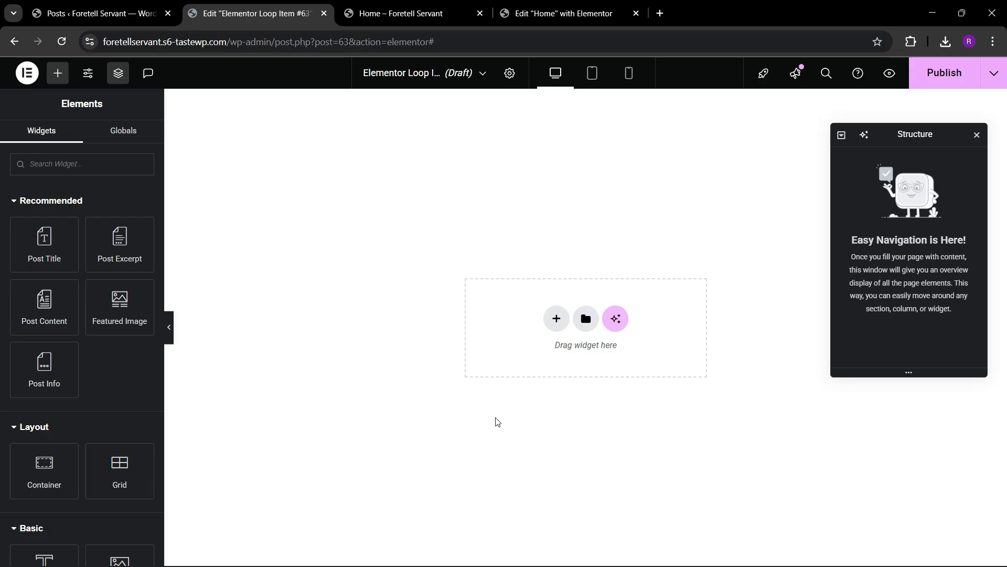
# Add a single-column Flexbox container to the blank loop item canvas and rename it "main box"
pyautogui.click(557, 318)
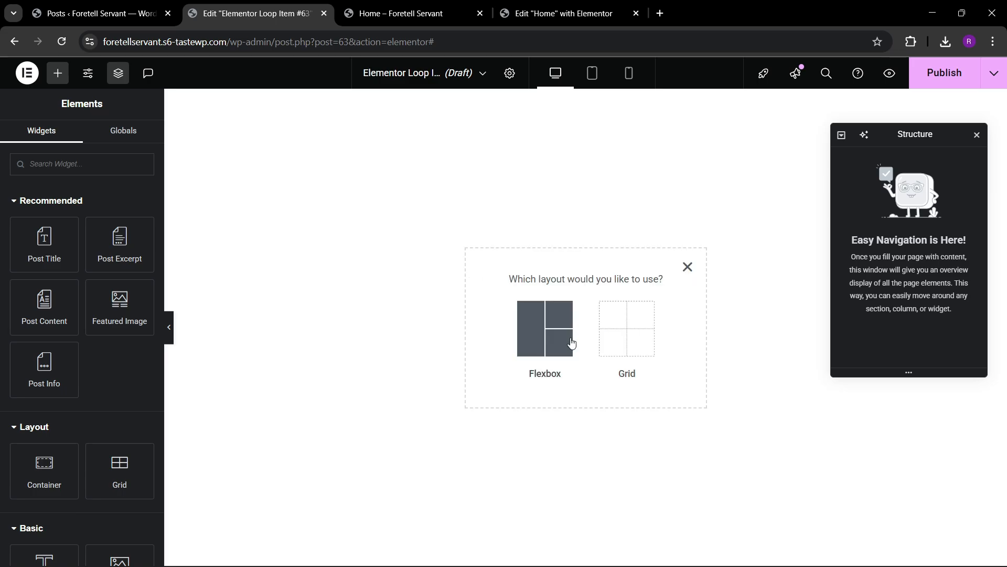
pyautogui.click(568, 341)
pyautogui.click(515, 286)
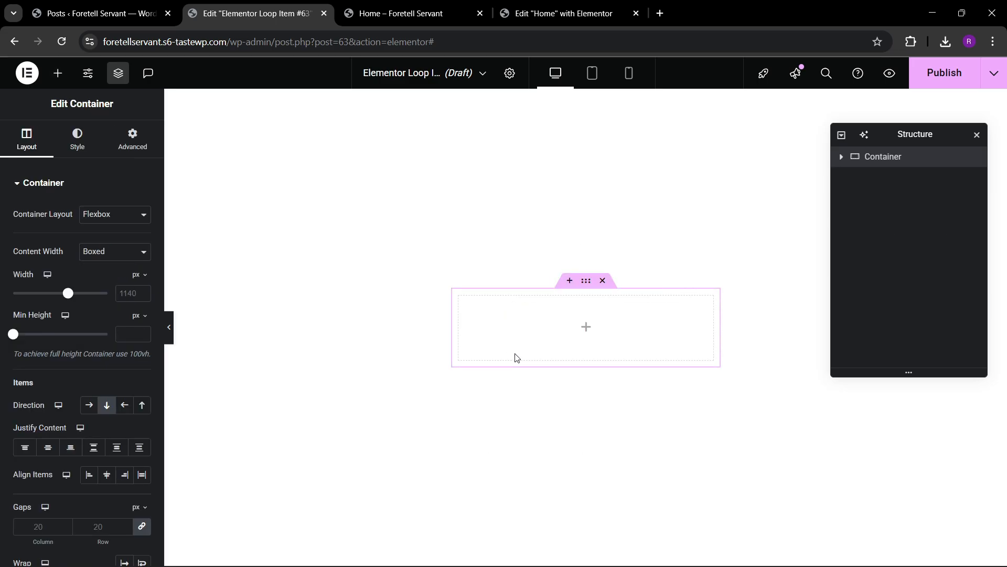
pyautogui.doubleClick(876, 160)
pyautogui.write('main box')
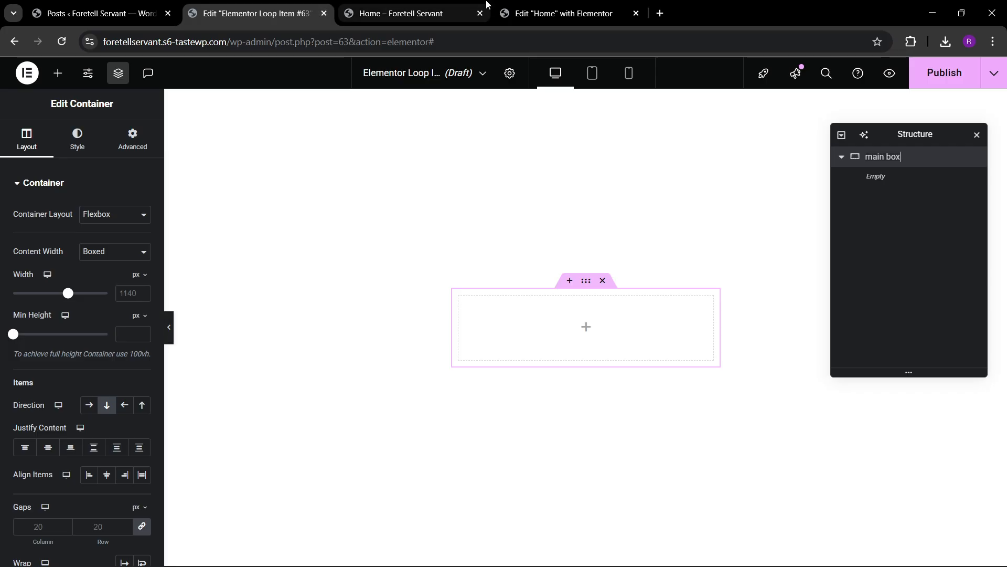
# Check the finished slider on the Home page, then set the main box to Full Width with 0 px padding on all sides
pyautogui.click(439, 6)
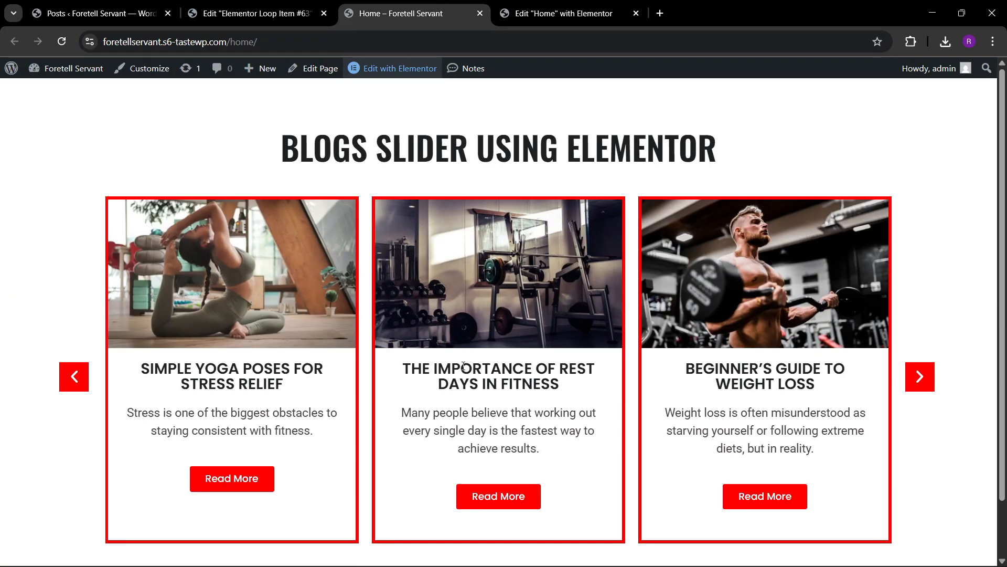
pyautogui.click(257, 13)
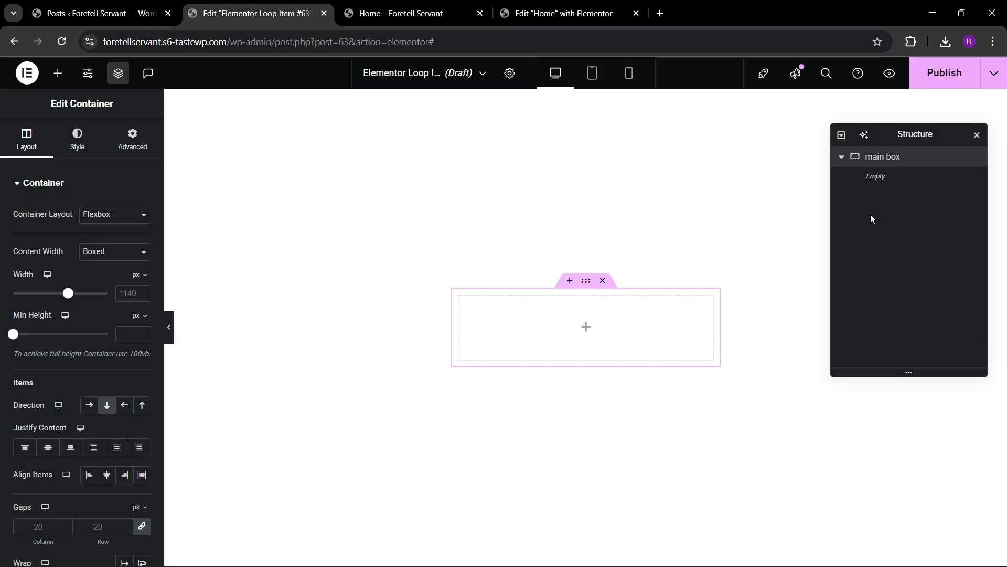
pyautogui.click(117, 252)
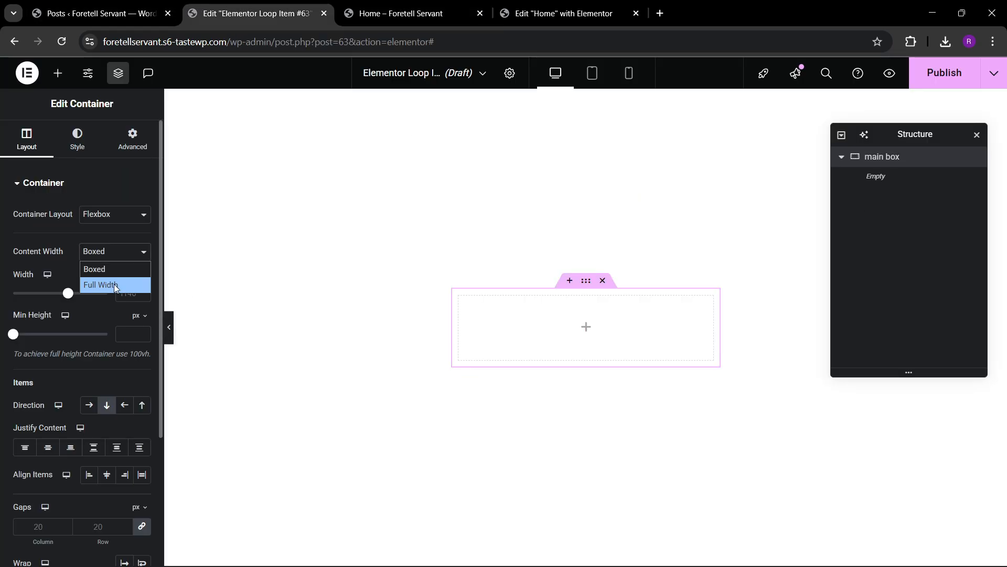
pyautogui.click(116, 285)
pyautogui.click(138, 148)
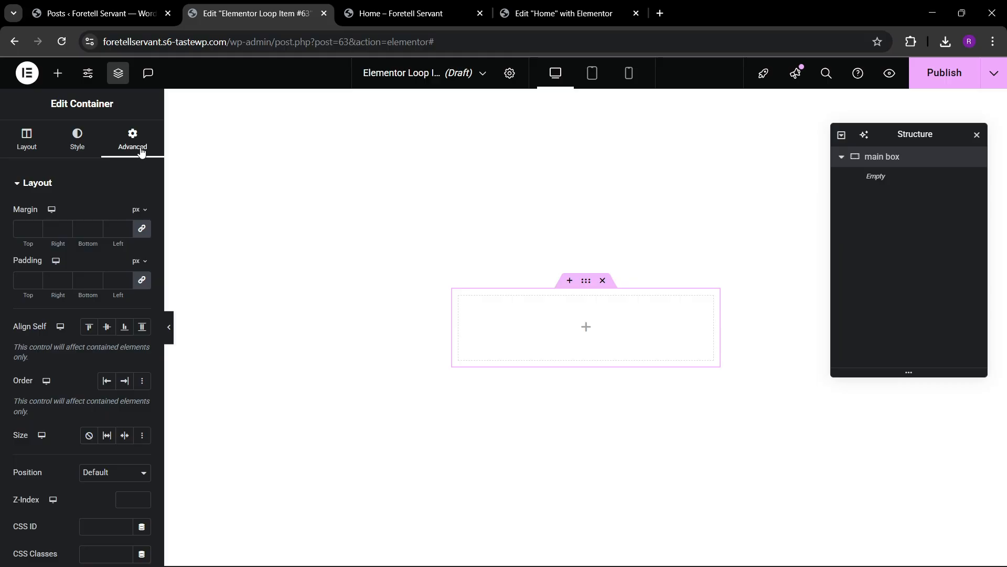
pyautogui.click(141, 281)
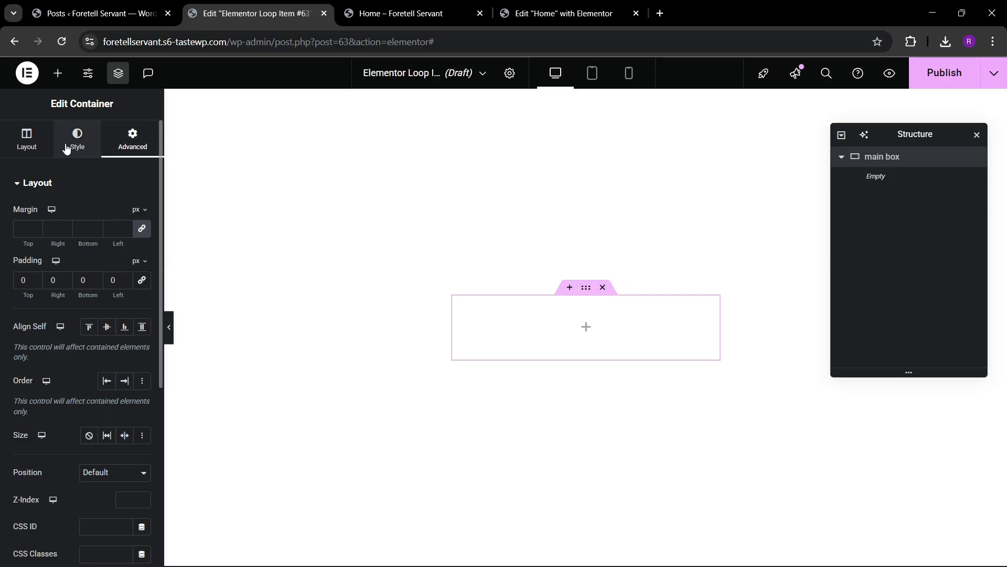
# Add an Image widget inside the main box and link its source to the post's Featured Image dynamic tag
pyautogui.click(58, 73)
pyautogui.scroll(-2, 105, 431)
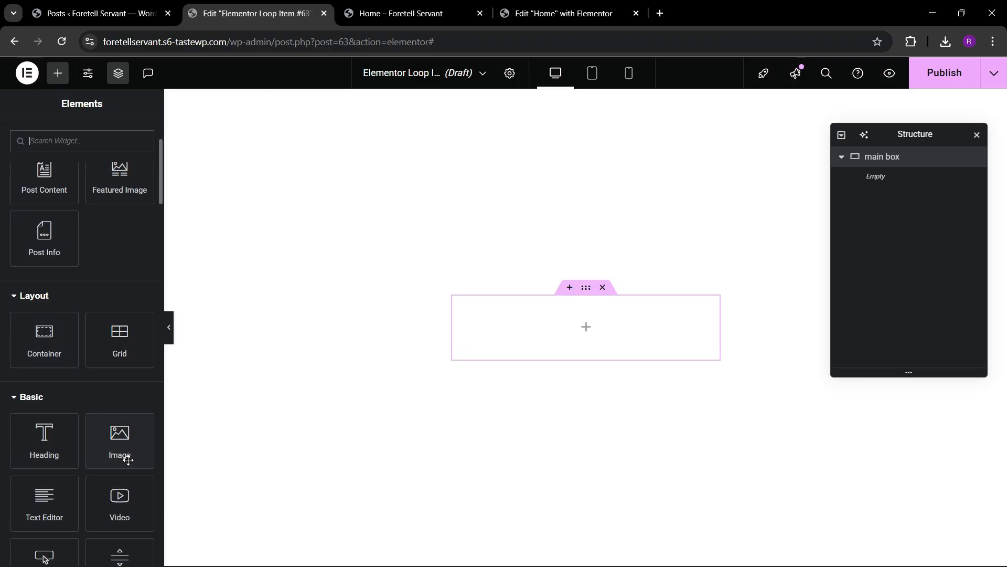
pyautogui.moveTo(128, 460); pyautogui.dragTo(506, 341)
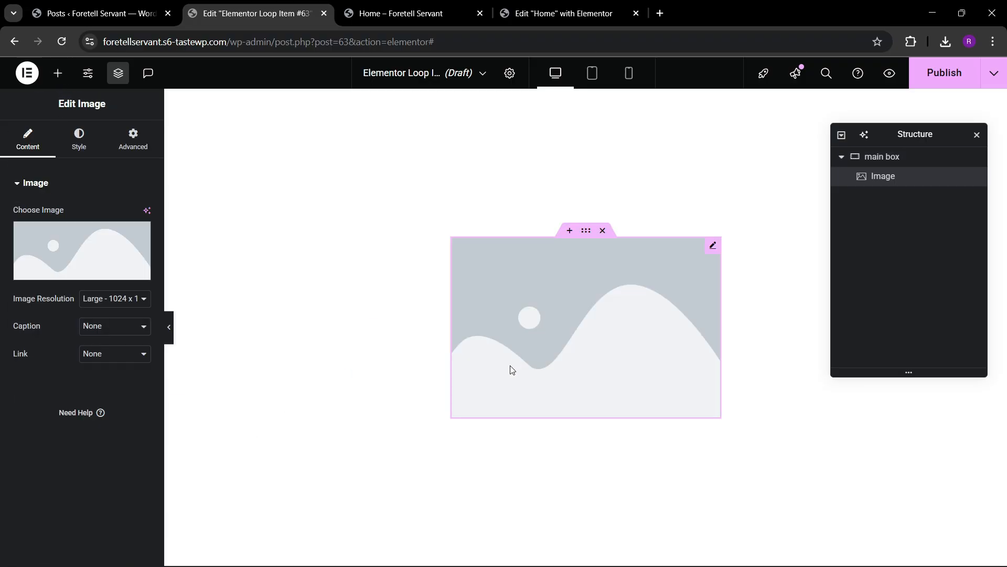
pyautogui.click(99, 254)
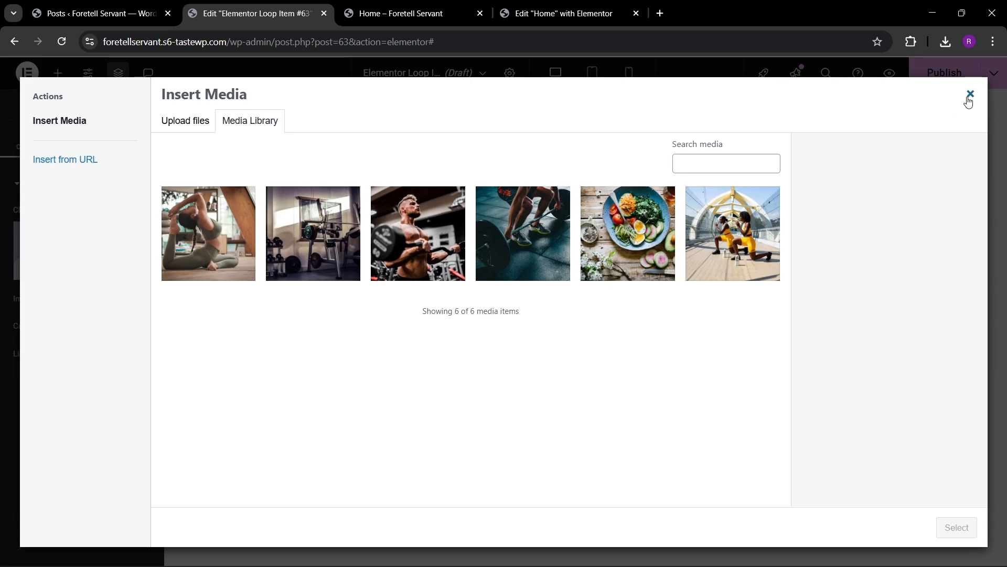
pyautogui.click(969, 96)
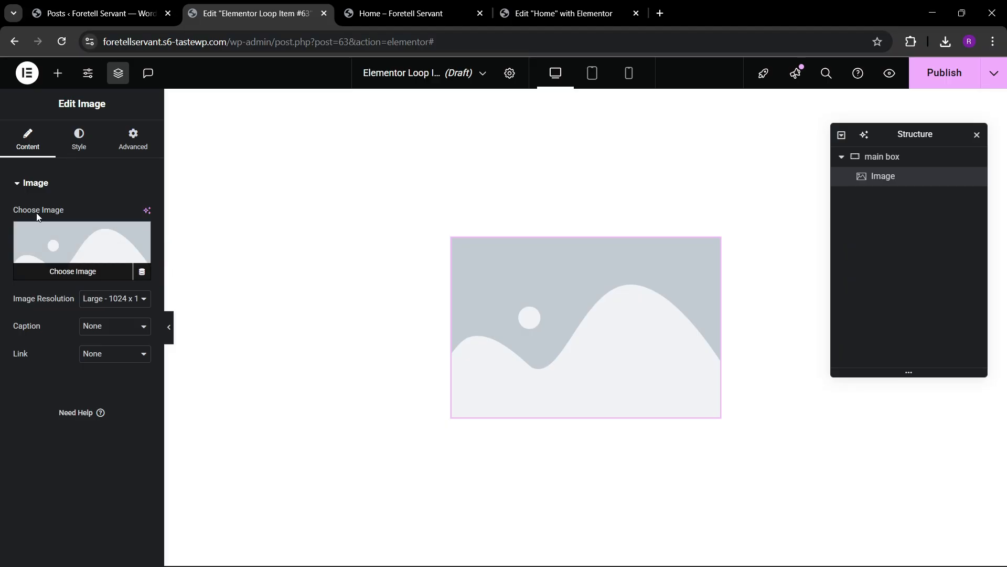
pyautogui.click(143, 274)
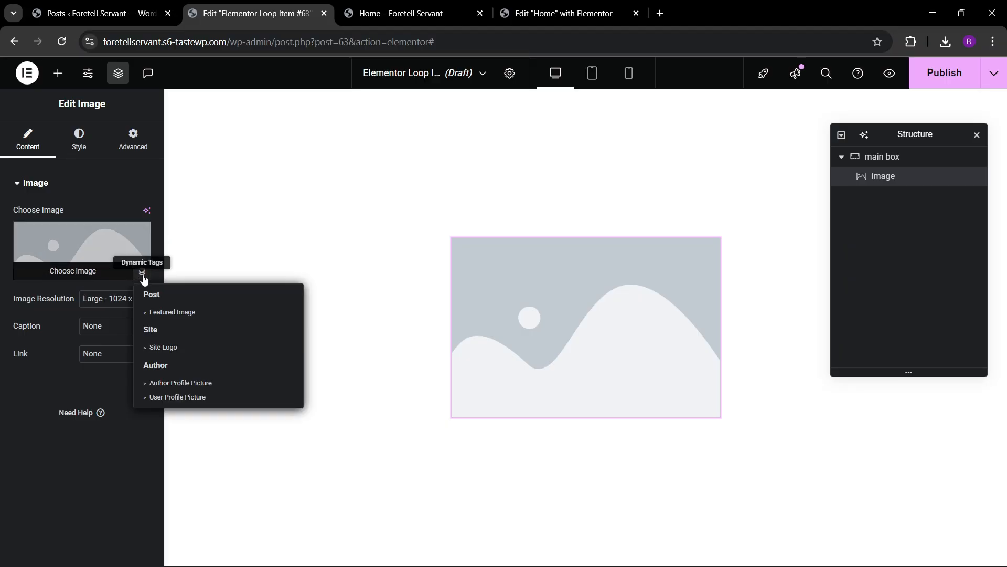
pyautogui.click(169, 312)
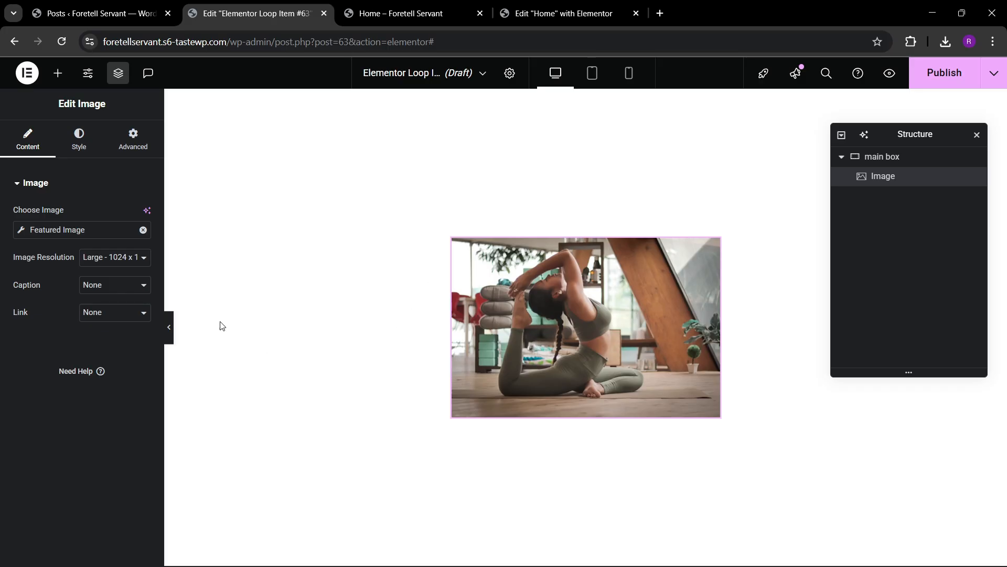
# Set the featured image to a custom resolution of 500 x 300 and apply it
pyautogui.click(116, 258)
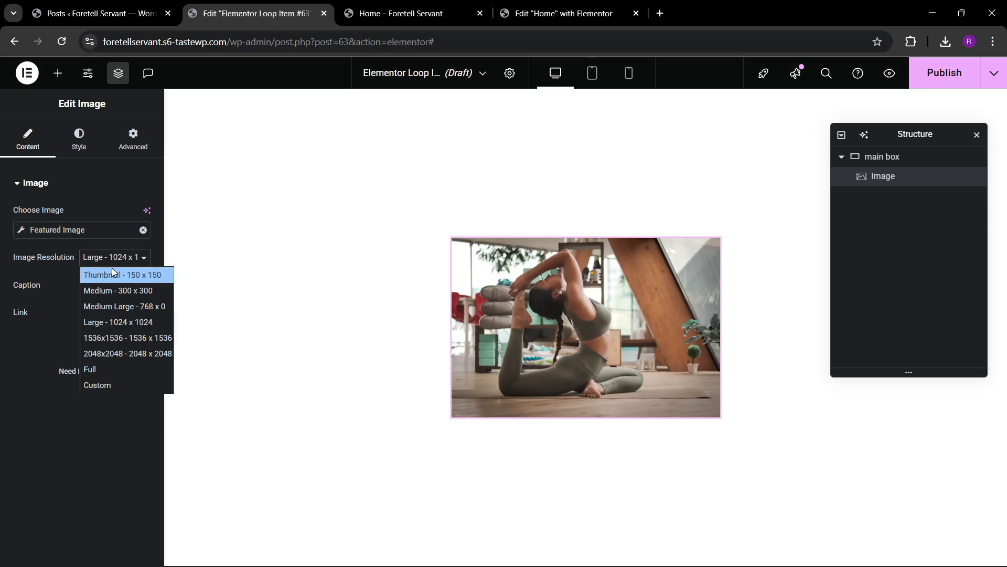
pyautogui.click(112, 385)
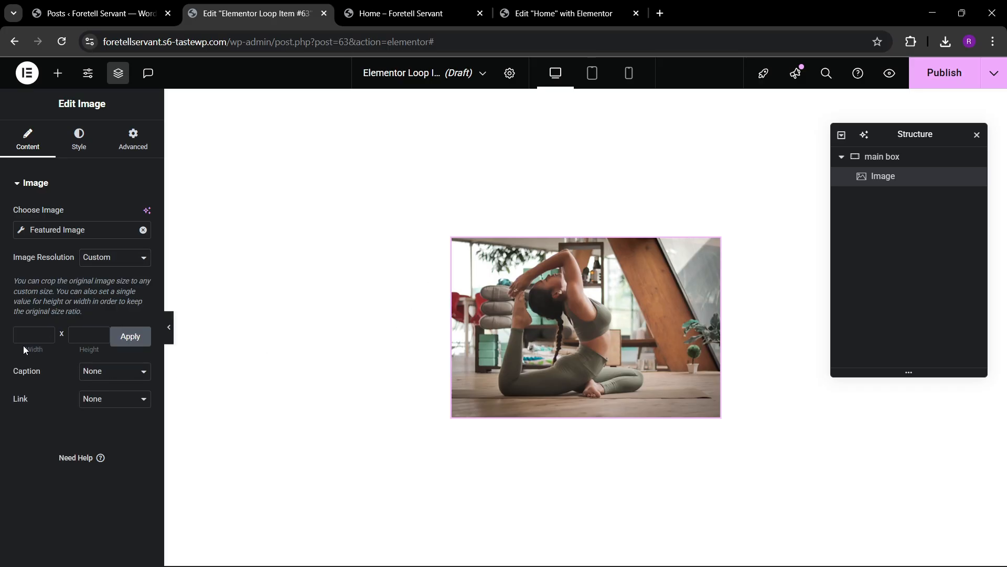
pyautogui.click(37, 332)
pyautogui.press('Tab')
pyautogui.click(129, 336)
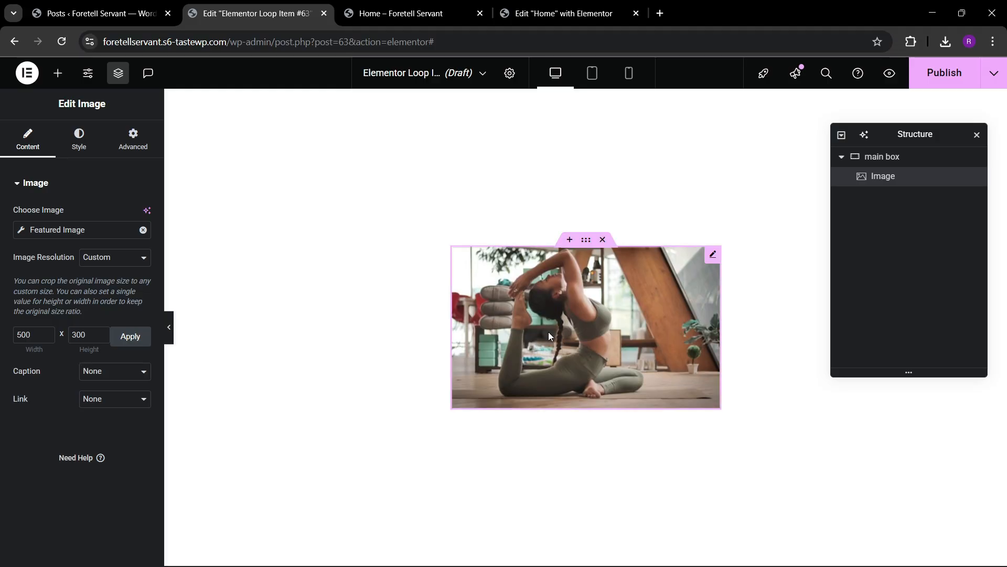
# Add a nested container below the image in the main box and rename it "content box"
pyautogui.click(58, 72)
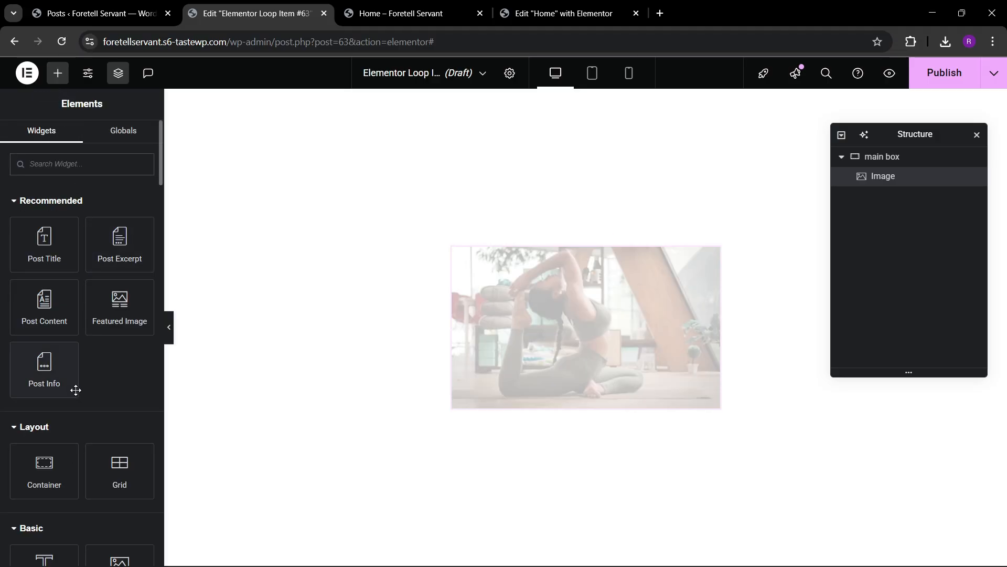
pyautogui.scroll(-2, 73, 391)
pyautogui.moveTo(68, 418); pyautogui.dragTo(564, 371)
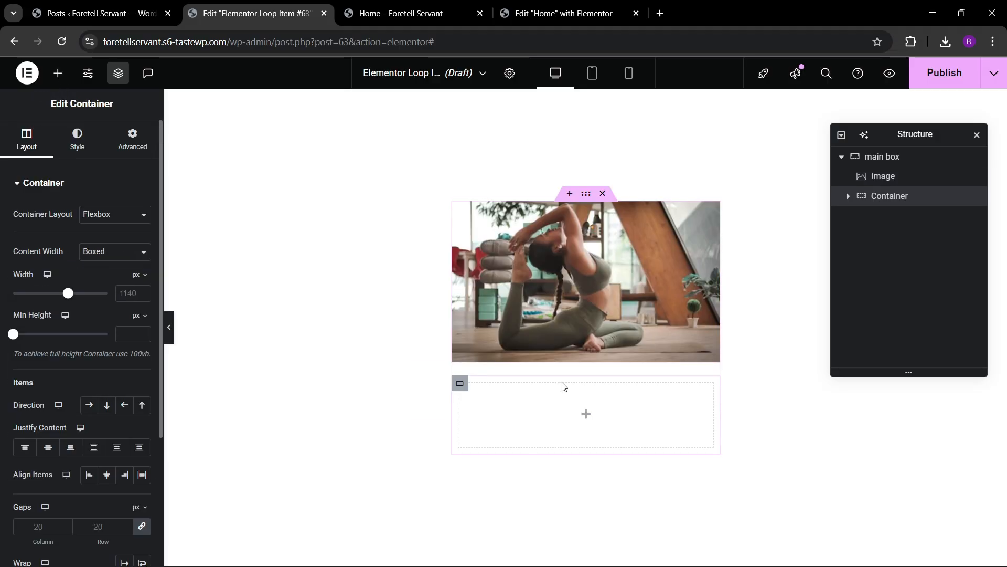
pyautogui.click(841, 158)
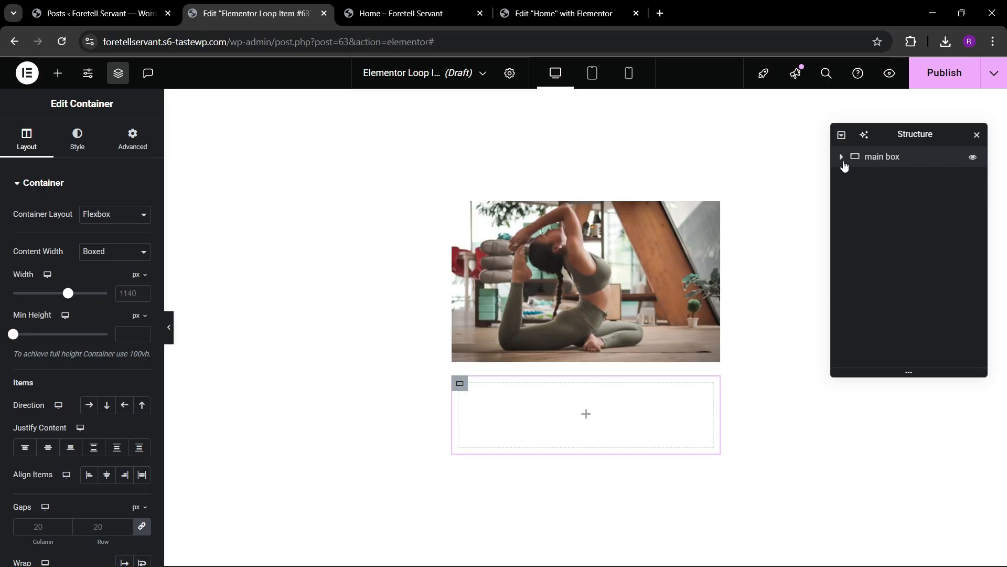
pyautogui.click(841, 157)
pyautogui.click(880, 178)
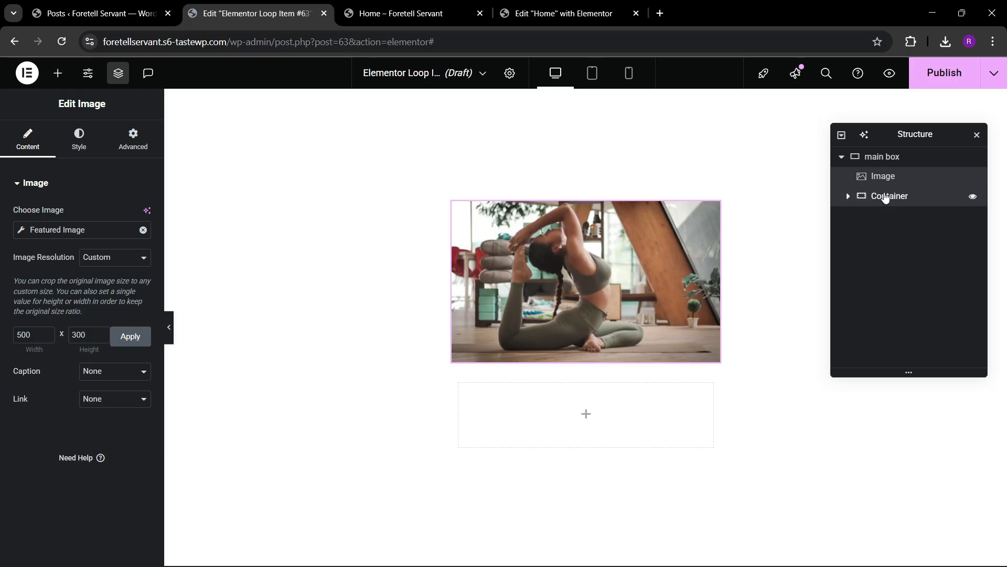
pyautogui.click(884, 198)
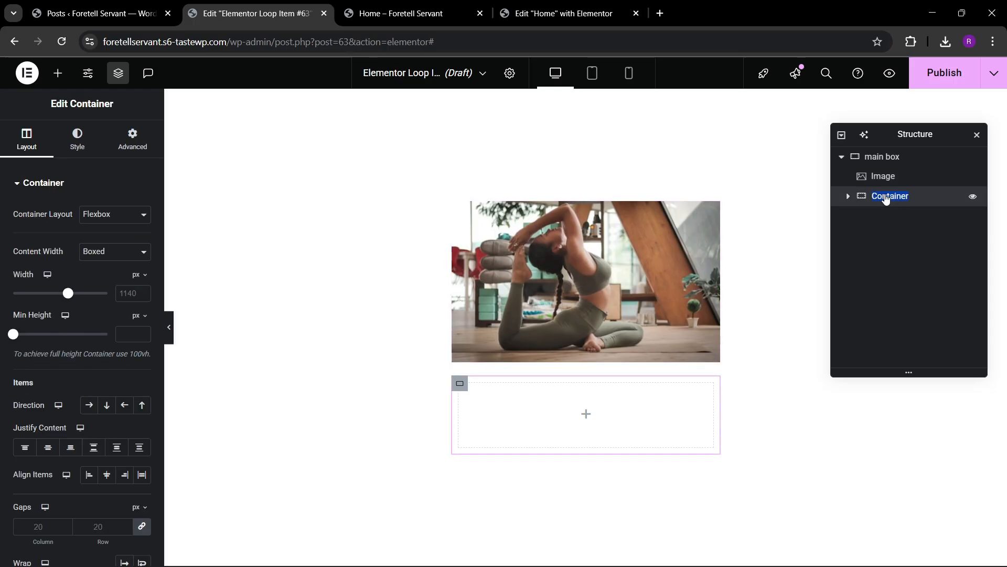
pyautogui.write('cont4ent box')
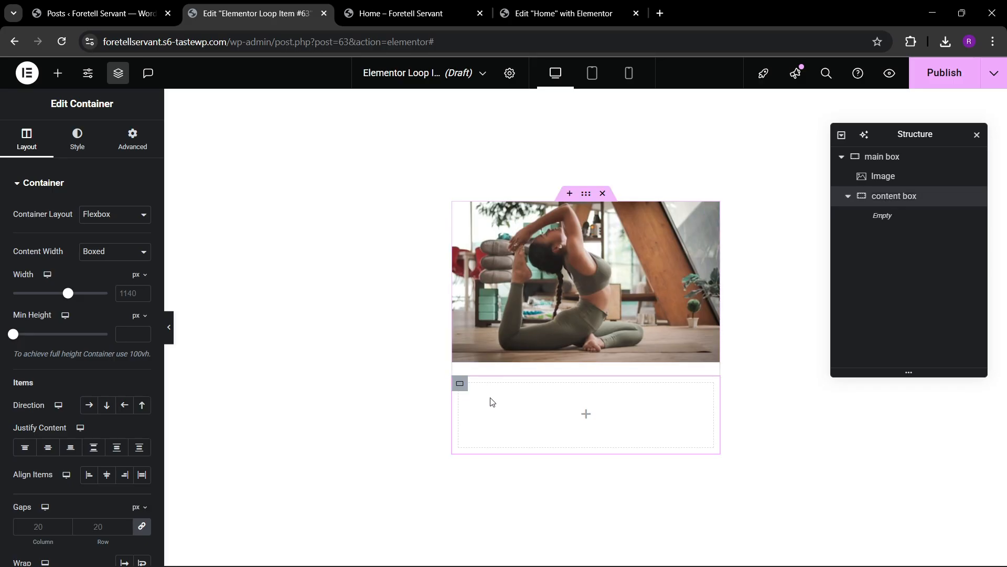
# Set the content box's padding to 30 px on all sides
pyautogui.click(131, 139)
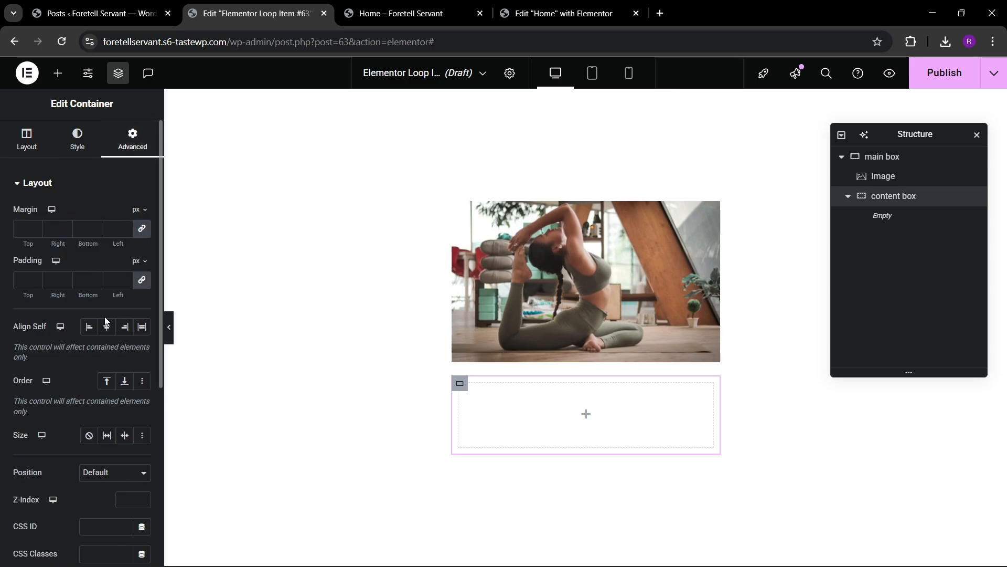
pyautogui.click(26, 284)
pyautogui.write('30')
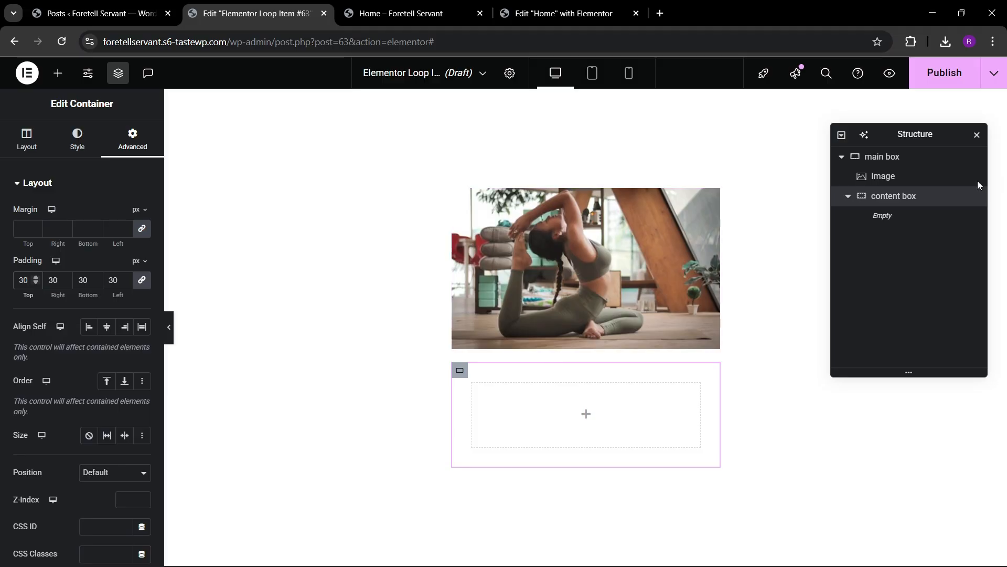
# Centre the main box's items with Justify Content and Align Items, and set its column and row gaps to 0 px
pyautogui.click(890, 158)
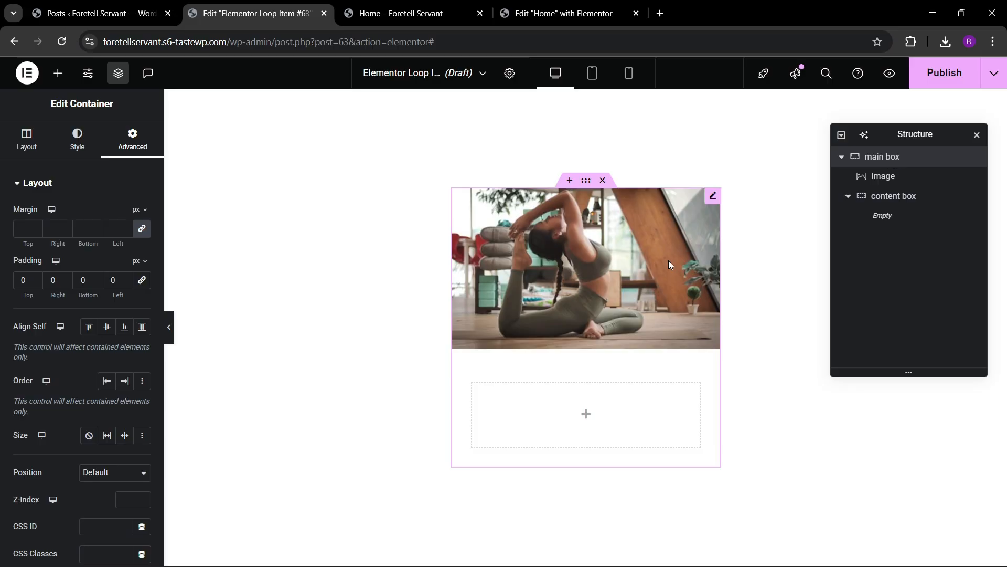
pyautogui.click(30, 147)
pyautogui.scroll(-3, 61, 364)
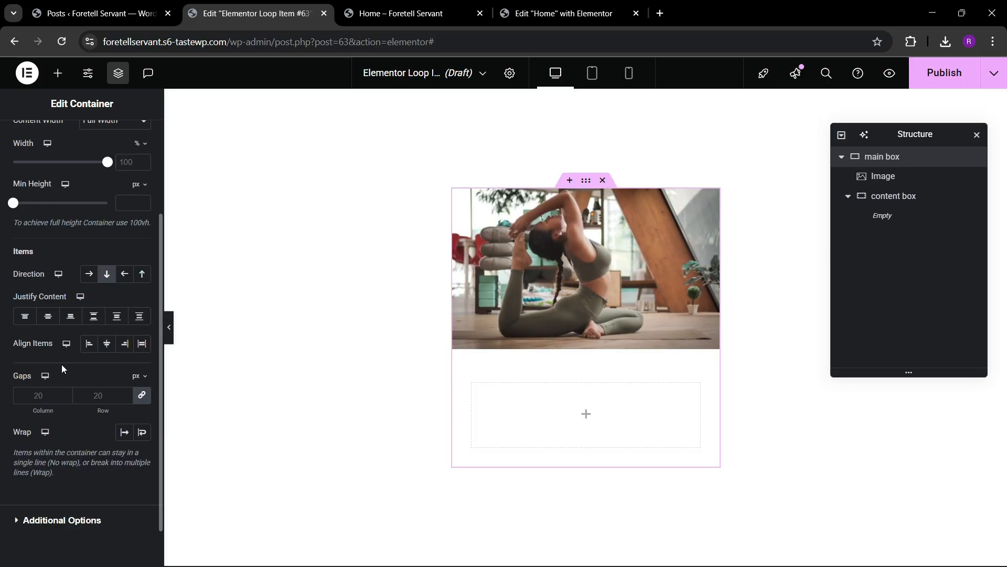
pyautogui.click(48, 317)
pyautogui.click(107, 343)
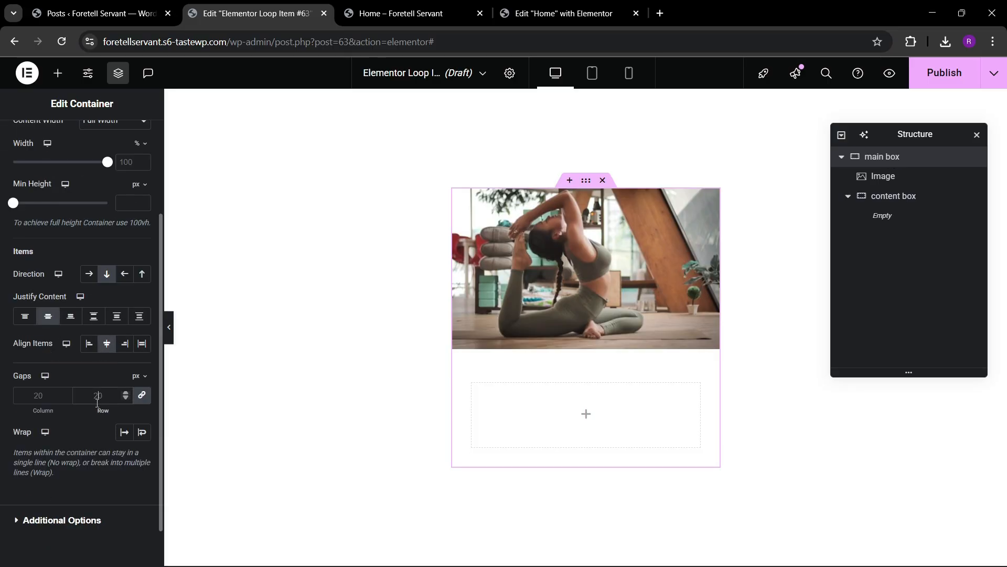
pyautogui.click(97, 401)
pyautogui.write('0')
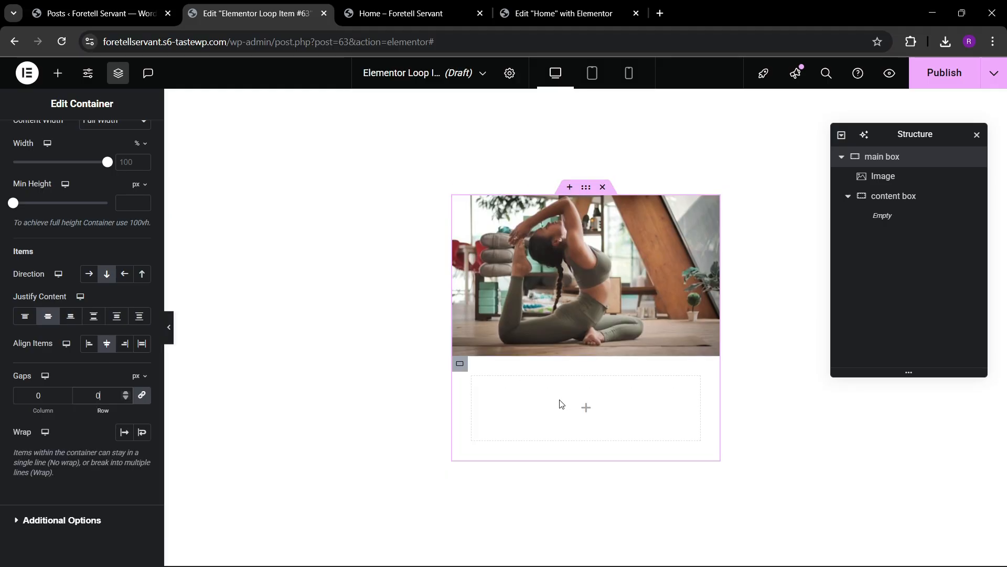
# Add a Heading widget to the content box and link its title to the Post Title dynamic tag
pyautogui.click(57, 78)
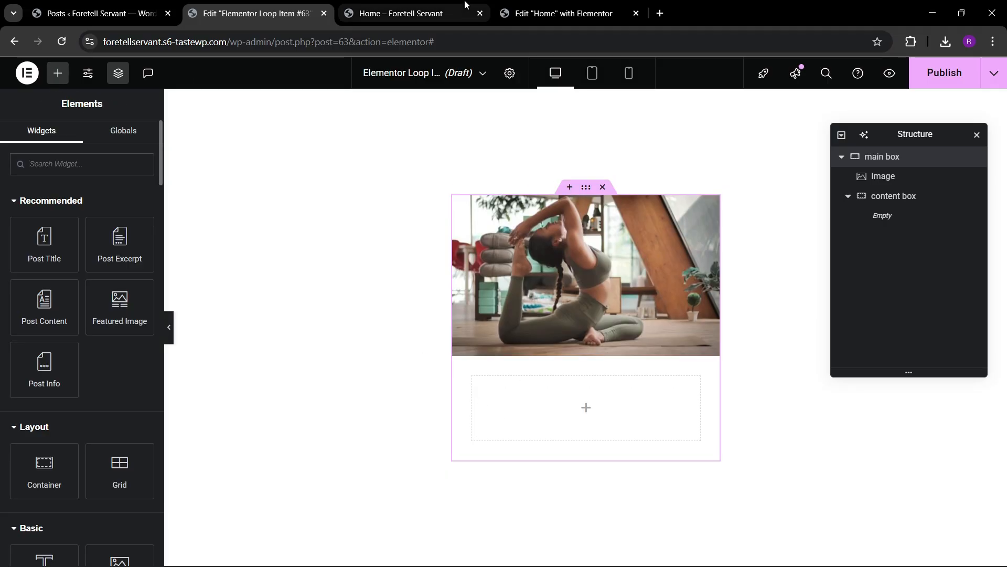
pyautogui.click(451, 13)
pyautogui.click(310, 5)
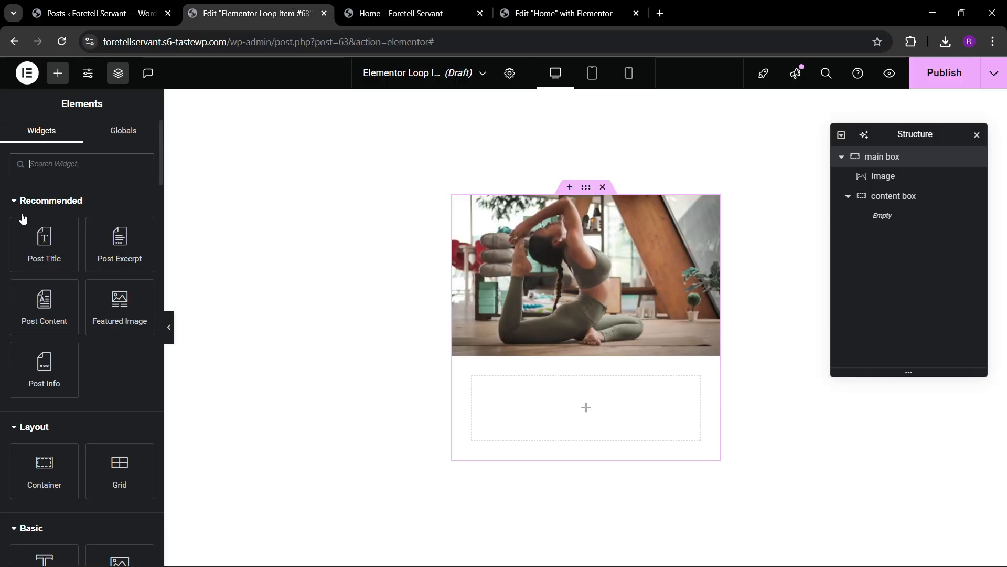
pyautogui.scroll(-3, 86, 315)
pyautogui.moveTo(45, 433); pyautogui.dragTo(595, 403)
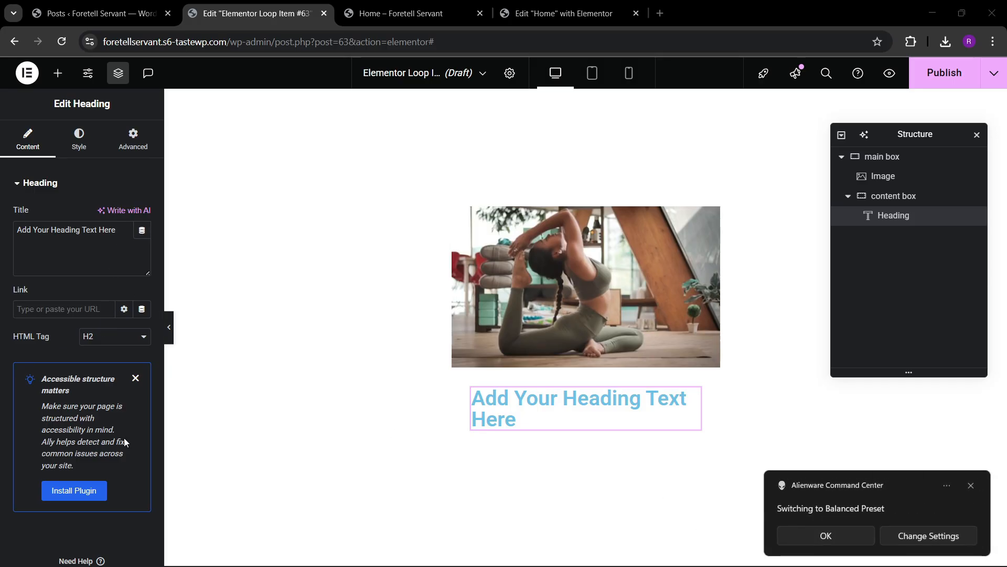
pyautogui.click(141, 235)
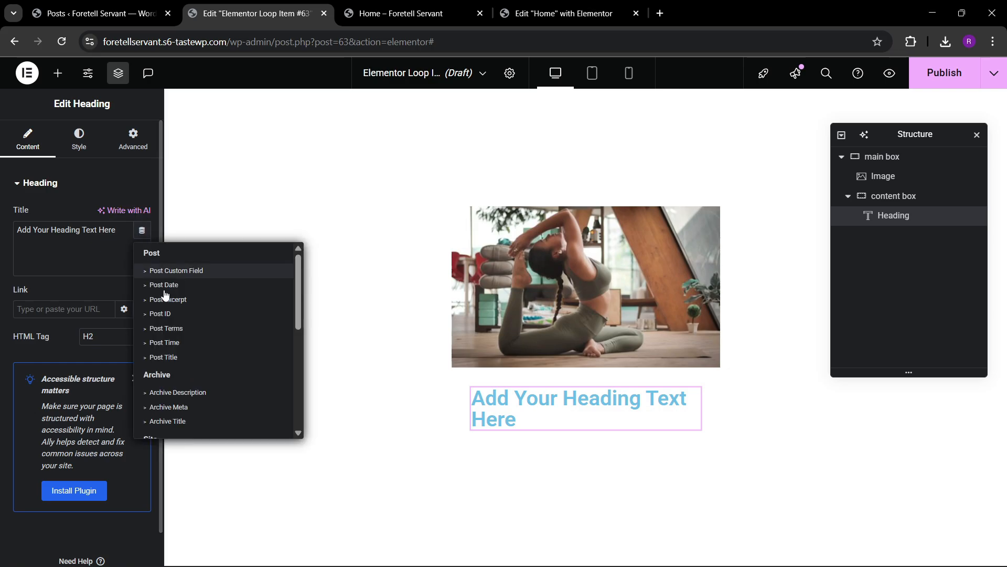
pyautogui.click(166, 357)
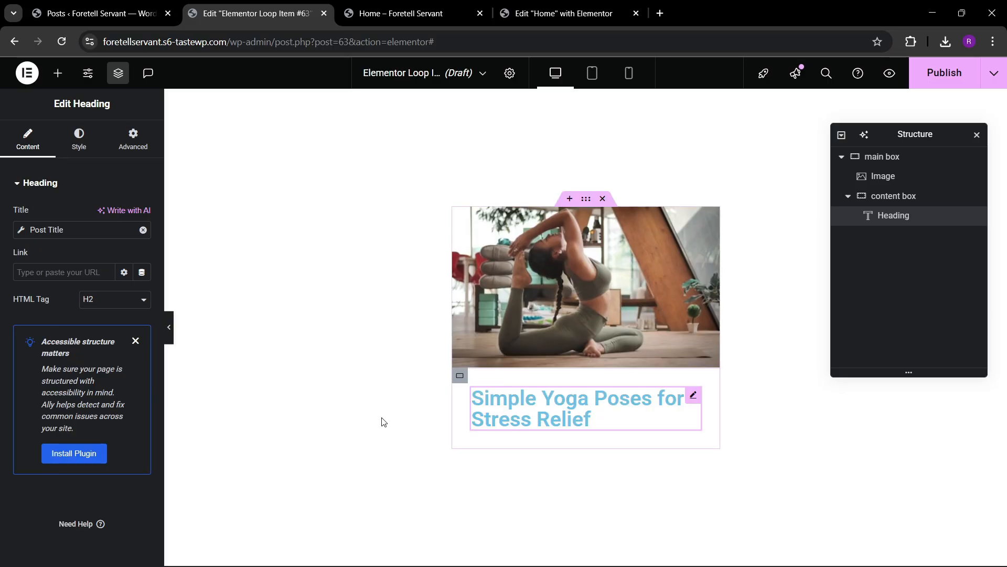
# Set the post title heading's font size to 23 px in its typography settings, keeping the Roboto family
pyautogui.click(79, 142)
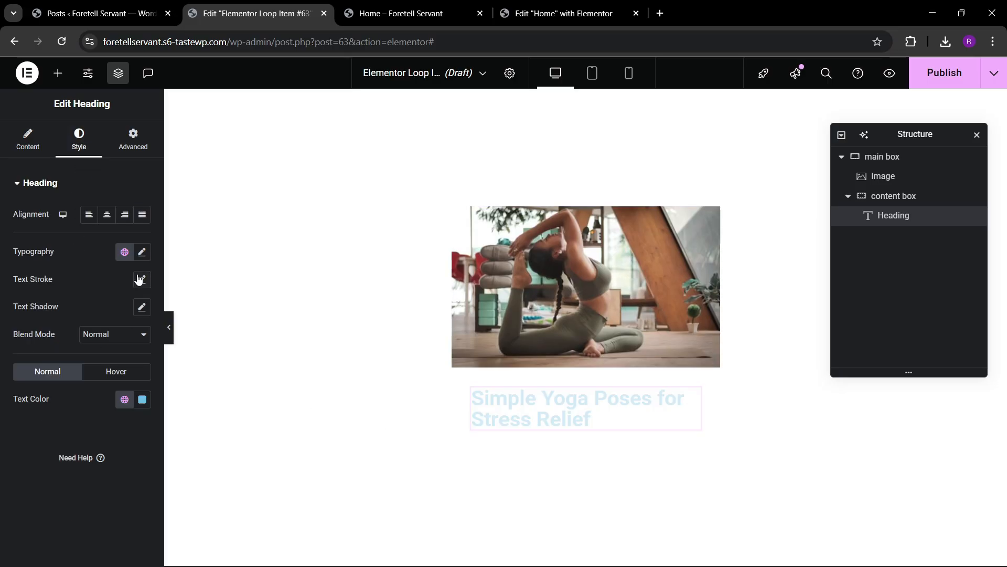
pyautogui.moveTo(437, 565)
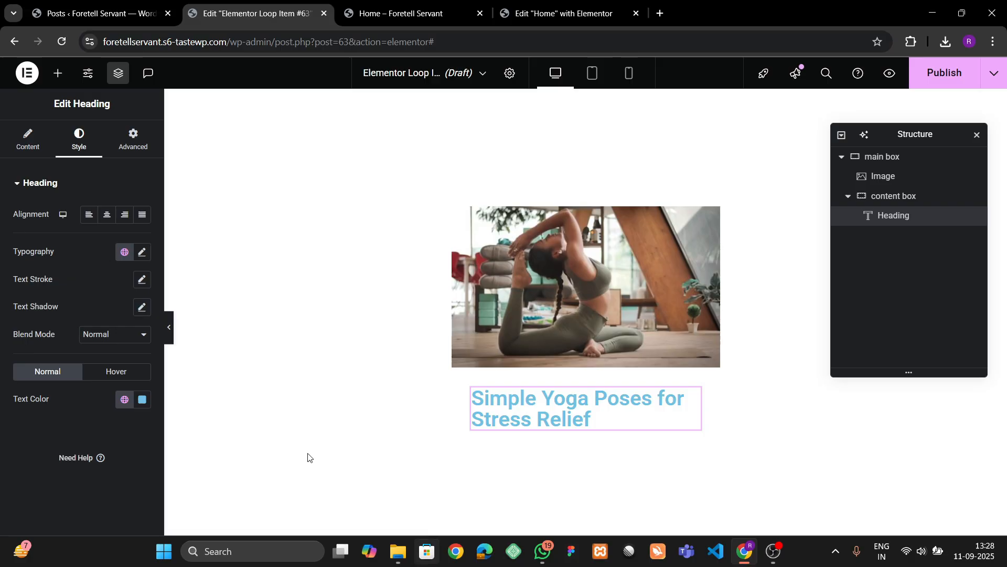
pyautogui.click(141, 252)
pyautogui.click(112, 313)
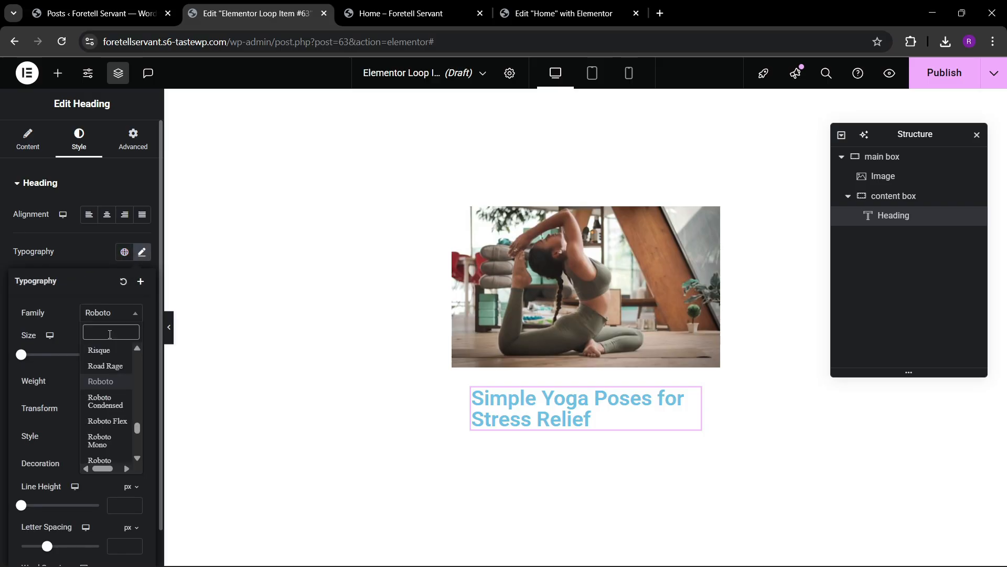
pyautogui.click(79, 312)
pyautogui.click(134, 352)
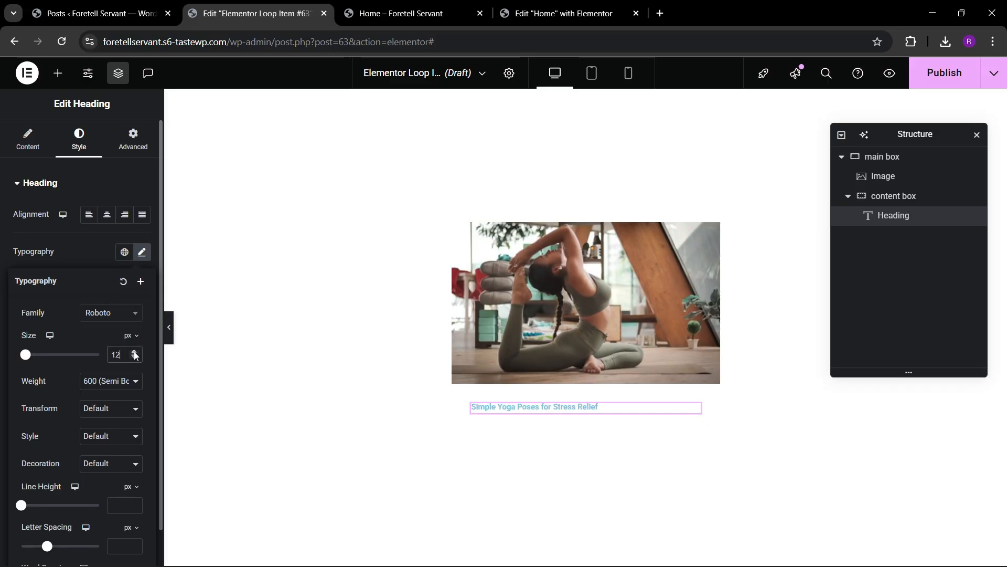
pyautogui.click(134, 352)
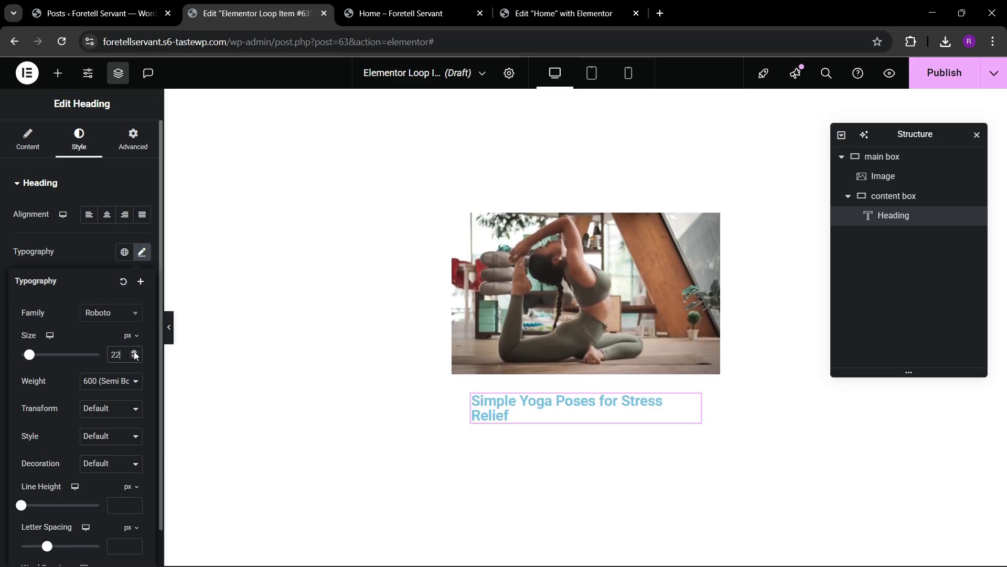
pyautogui.click(134, 352)
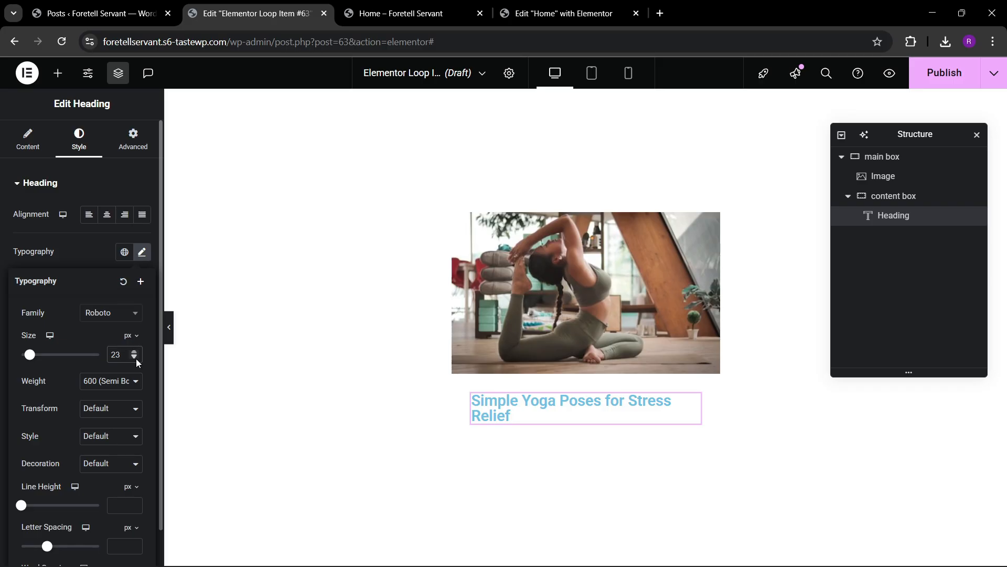
pyautogui.click(137, 358)
pyautogui.click(137, 357)
pyautogui.click(137, 352)
pyautogui.click(137, 352)
# Centre the post title heading and change its text colour to near-black
pyautogui.click(106, 215)
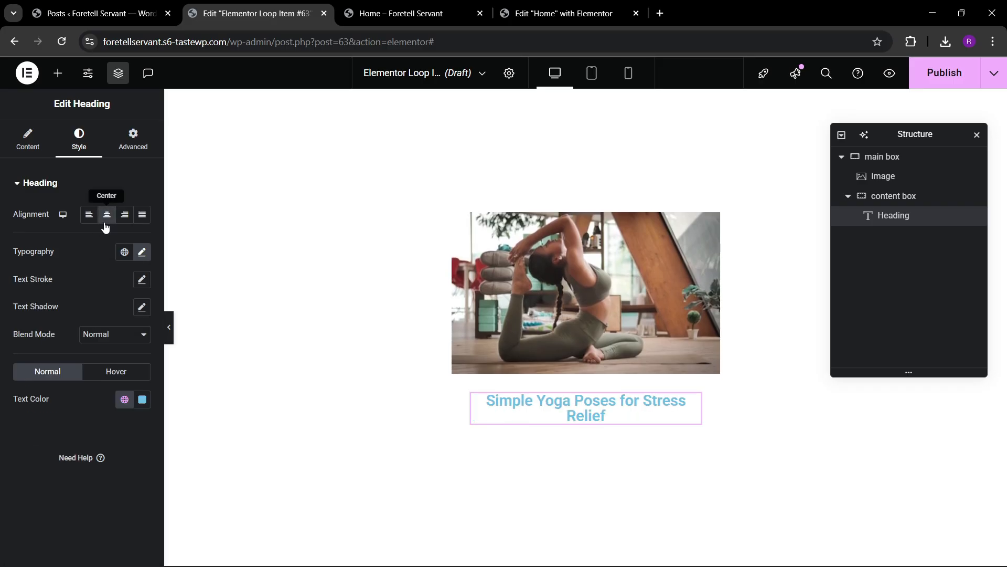
pyautogui.click(142, 399)
pyautogui.moveTo(159, 267); pyautogui.dragTo(88, 316)
pyautogui.click(51, 431)
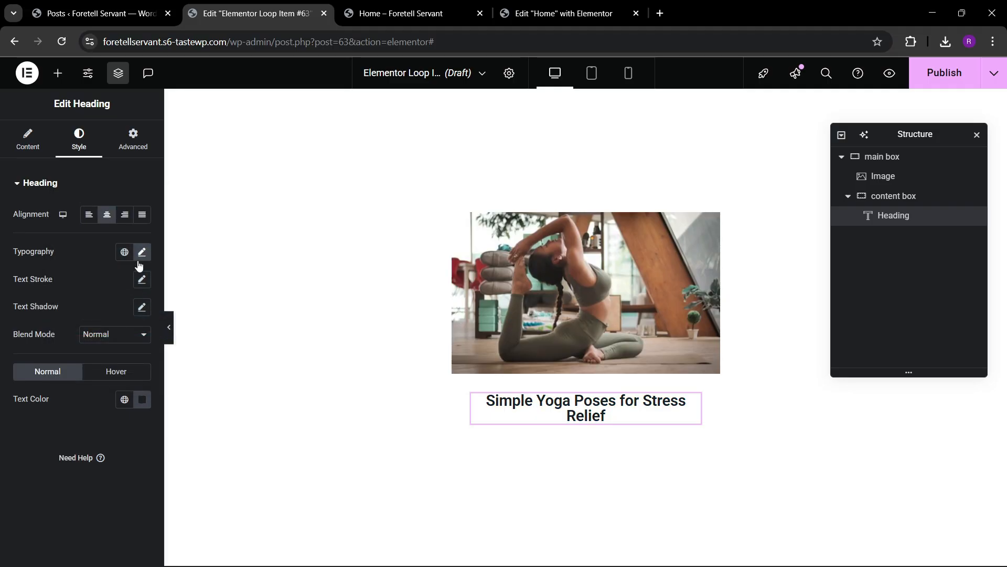
# Check the title styling of the finished slider on the Home page and set the heading's text transform to Uppercase
pyautogui.click(377, 10)
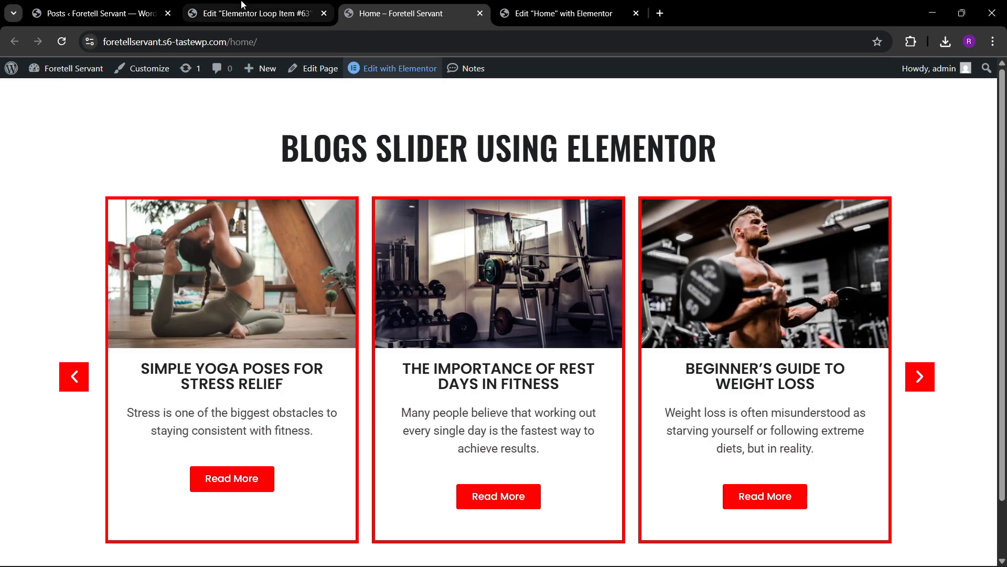
pyautogui.click(249, 6)
pyautogui.click(142, 254)
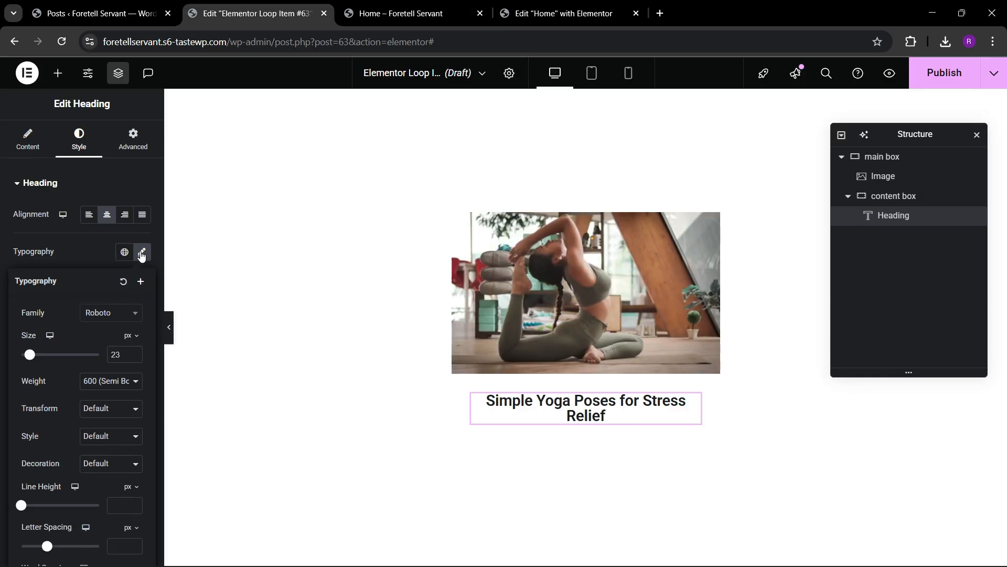
pyautogui.click(95, 444)
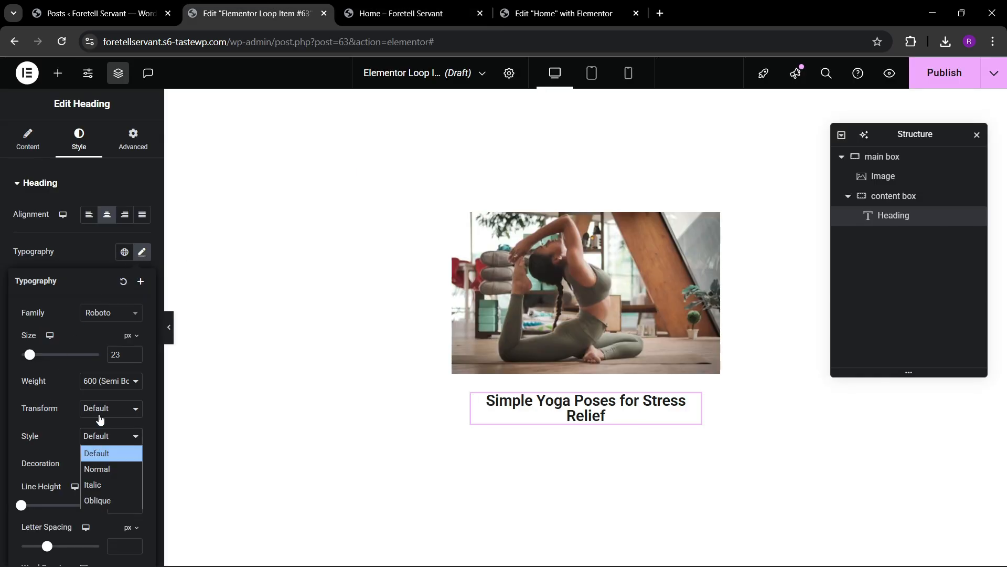
pyautogui.click(99, 412)
pyautogui.click(98, 440)
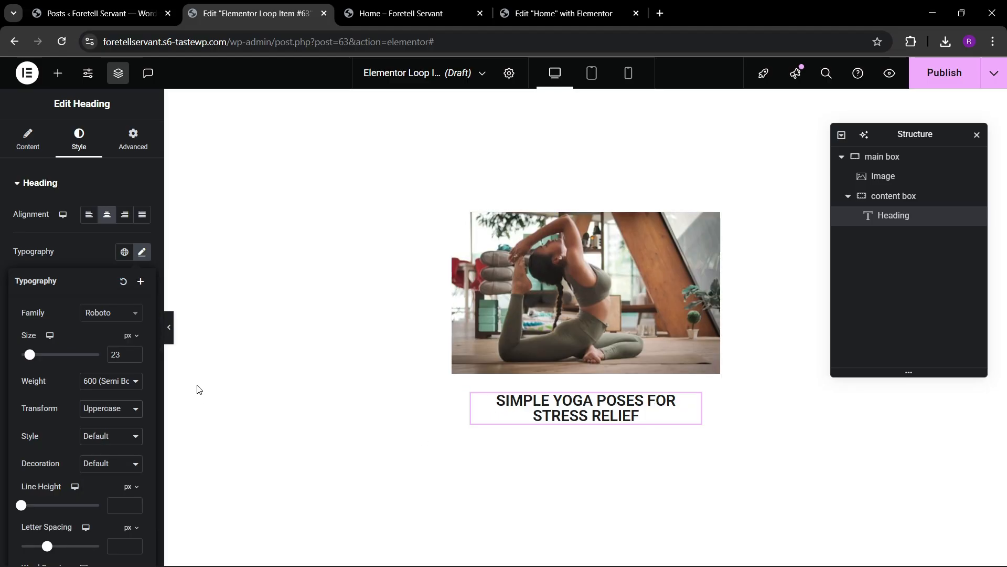
# Set the heading's line height to 1.1 em
pyautogui.scroll(-1, 112, 455)
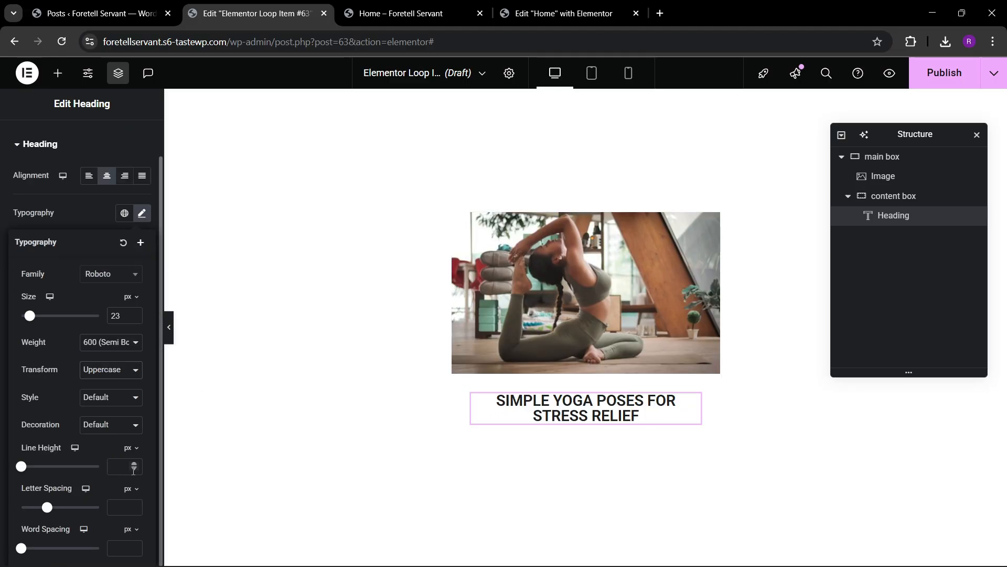
pyautogui.click(131, 447)
pyautogui.click(130, 463)
pyautogui.write('1.2')
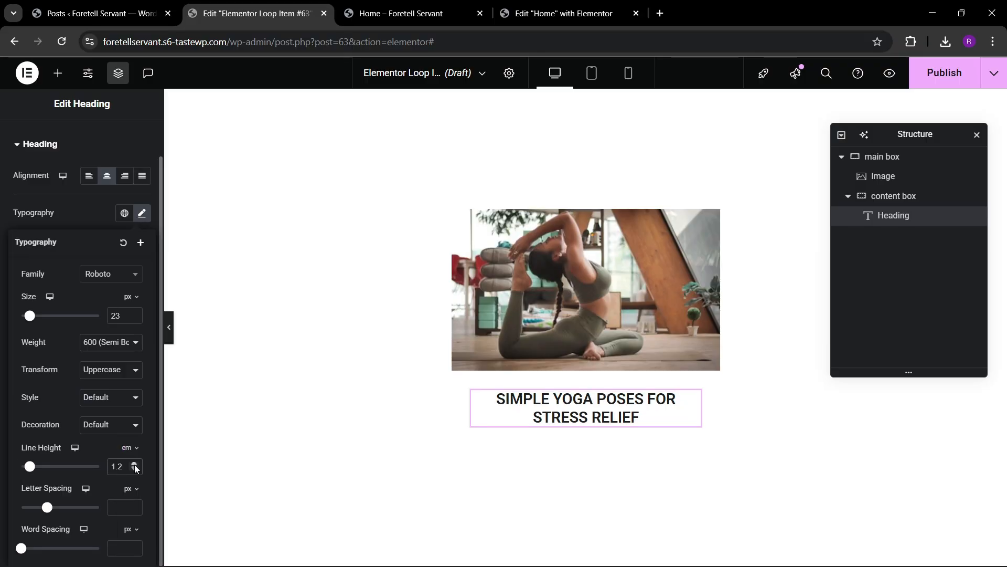
pyautogui.click(135, 469)
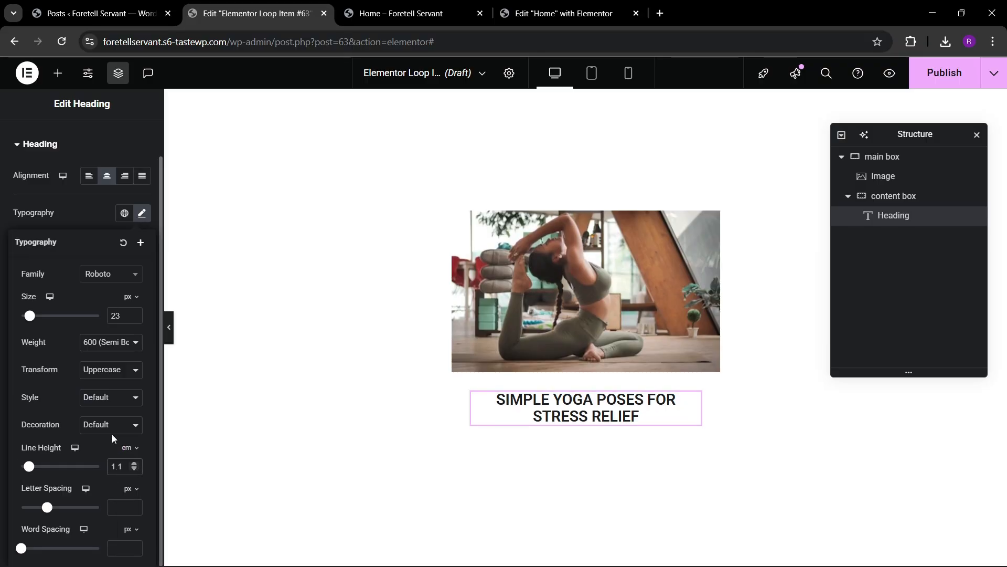
pyautogui.click(79, 212)
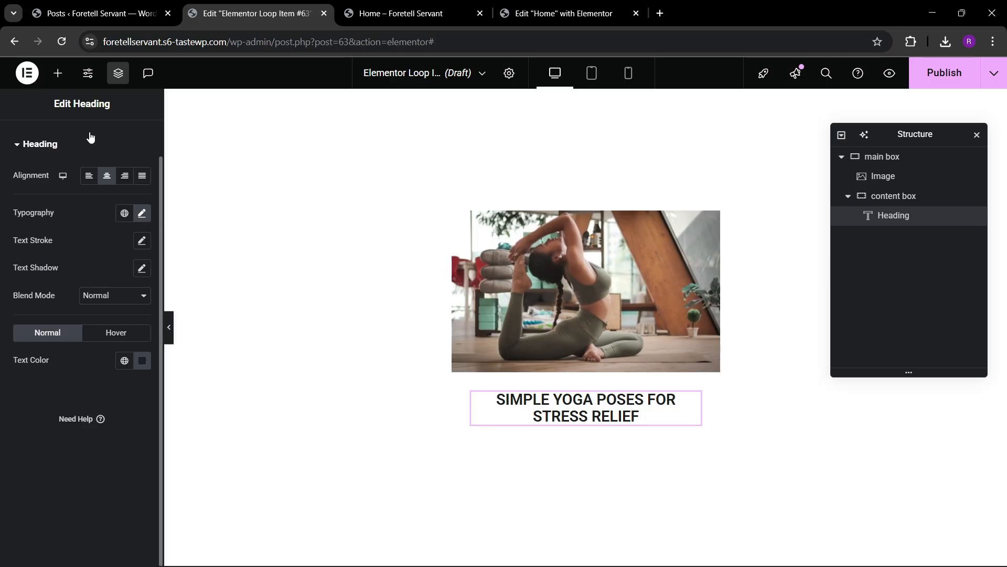
# Add a Text Editor widget below the heading in the content box and link its text to the Post Excerpt dynamic tag
pyautogui.click(58, 73)
pyautogui.scroll(-3, 56, 528)
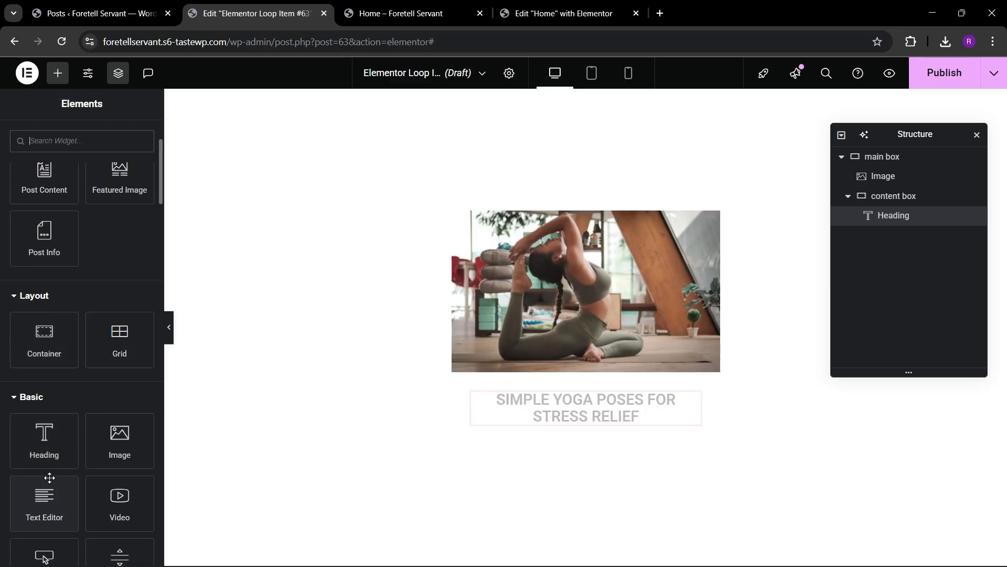
pyautogui.moveTo(44, 495); pyautogui.dragTo(575, 412)
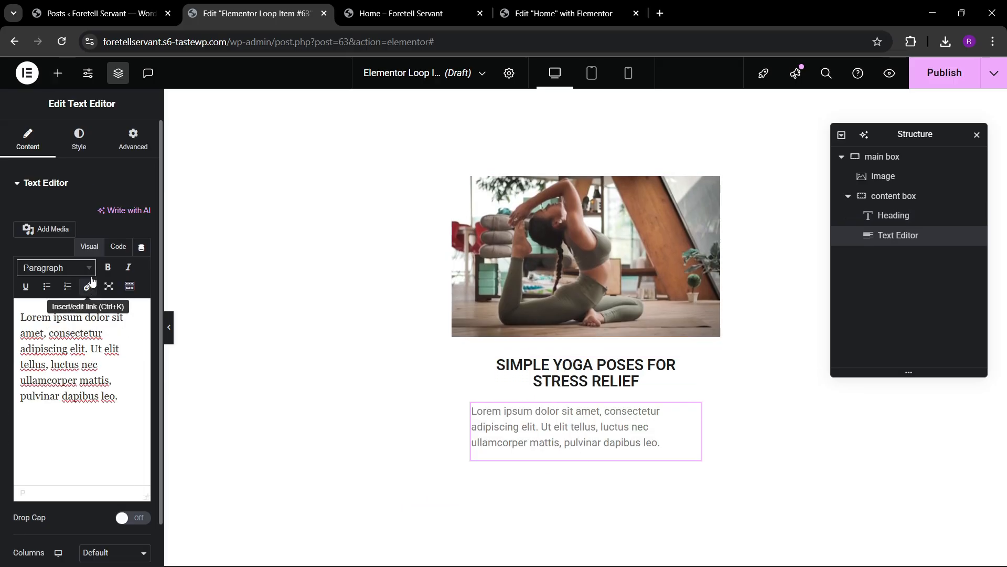
pyautogui.click(146, 252)
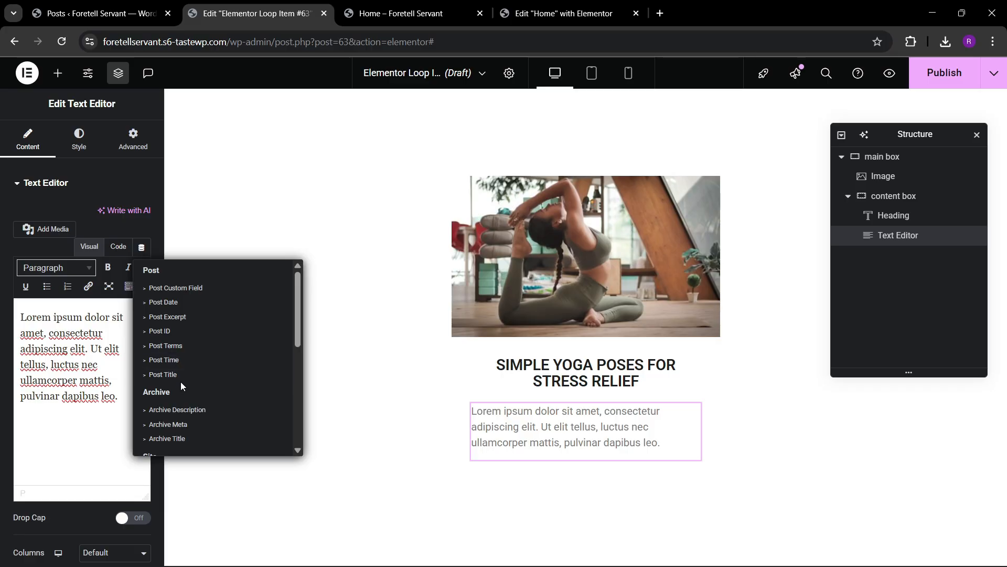
pyautogui.click(169, 317)
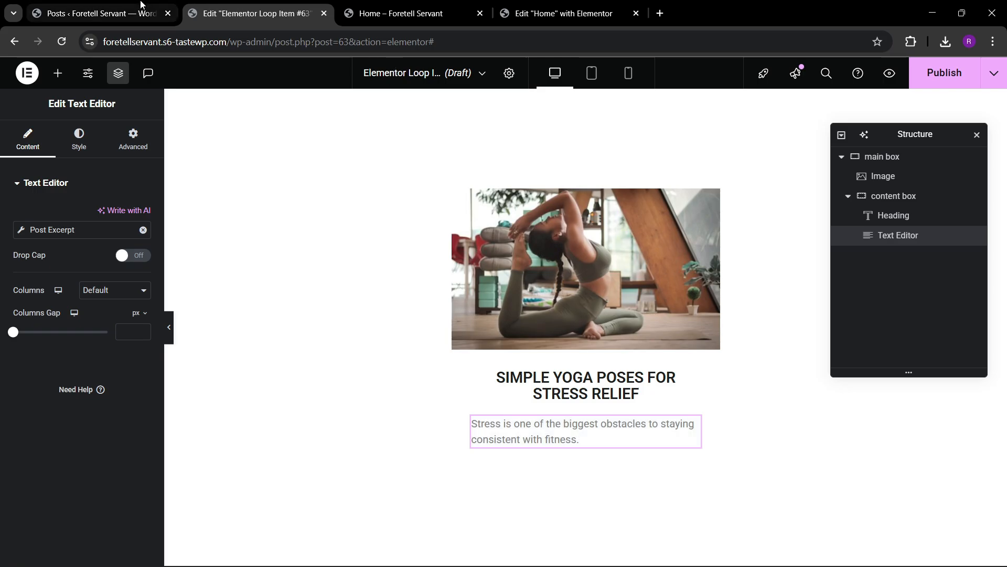
pyautogui.click(95, 13)
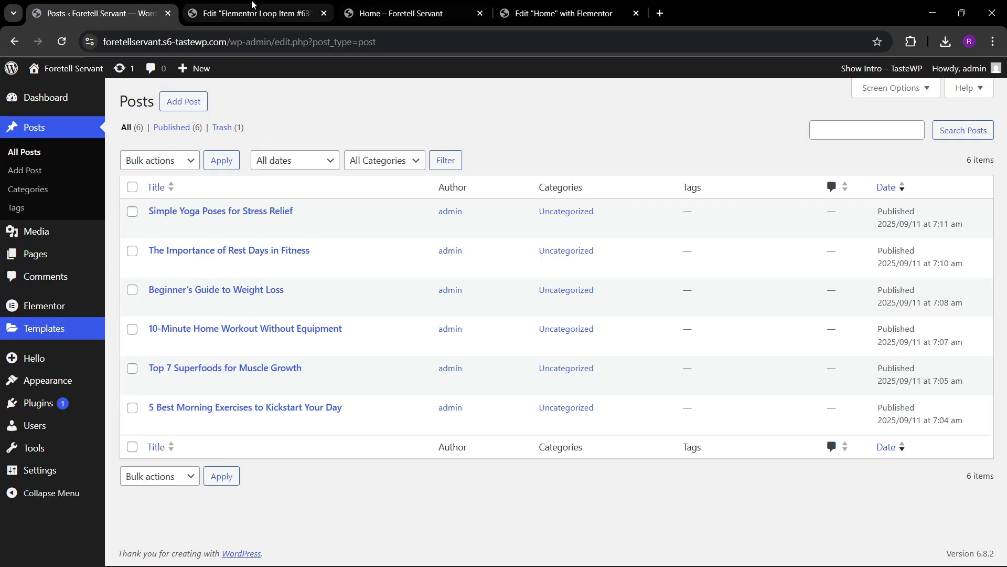
pyautogui.click(309, 13)
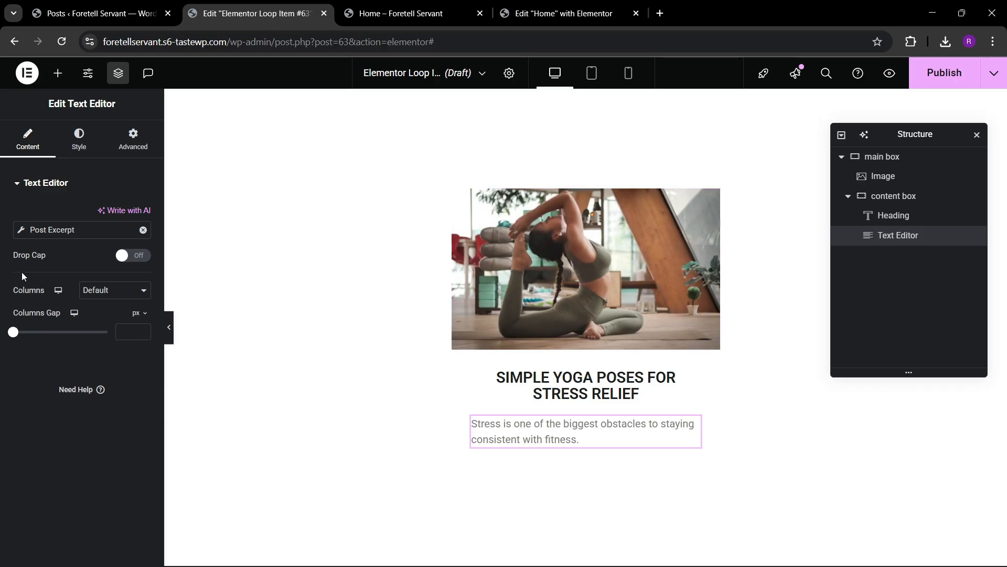
# Centre the post excerpt text and set its font size to 18 px
pyautogui.click(78, 140)
pyautogui.click(106, 214)
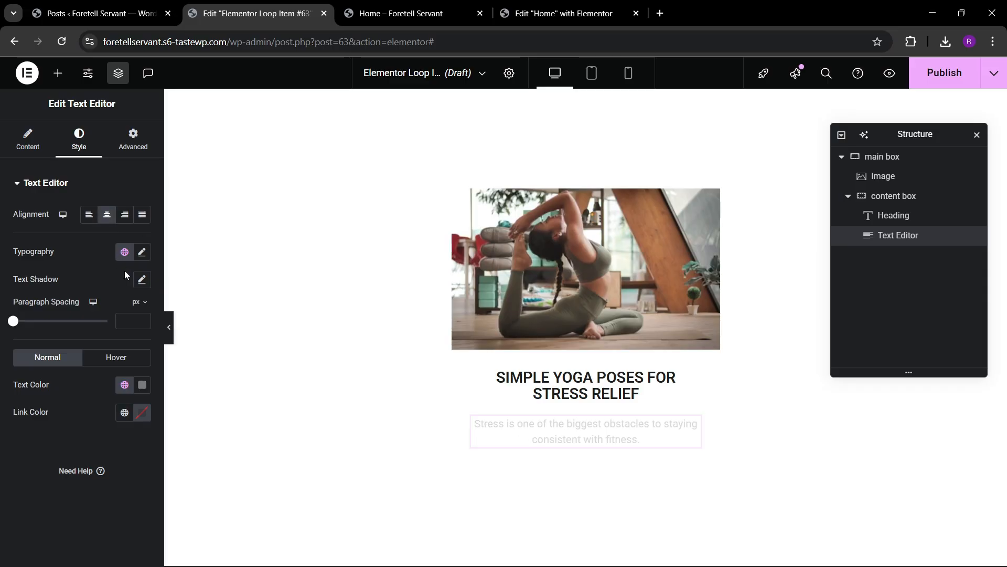
pyautogui.click(141, 253)
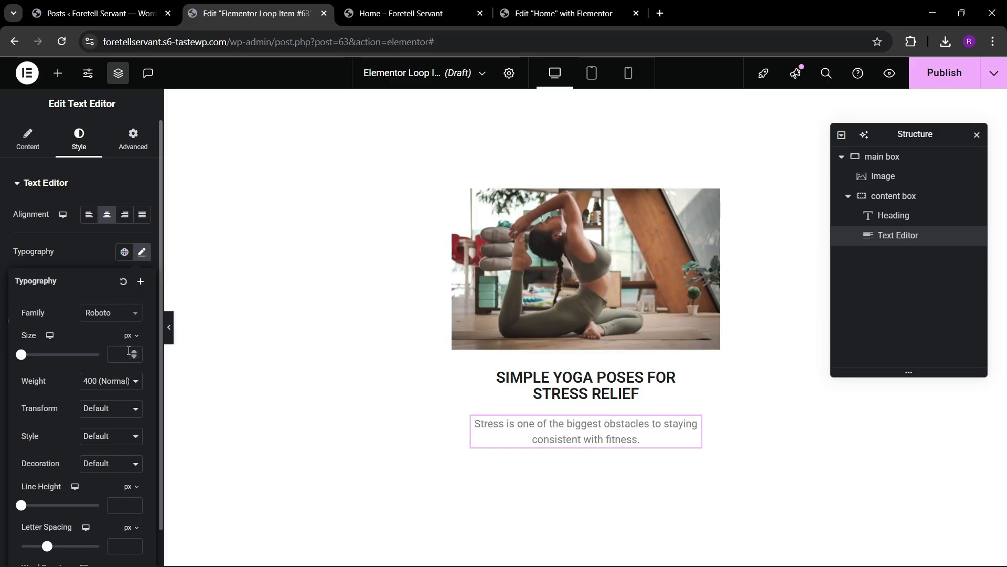
pyautogui.moveTo(135, 352); pyautogui.dragTo(135, 352)
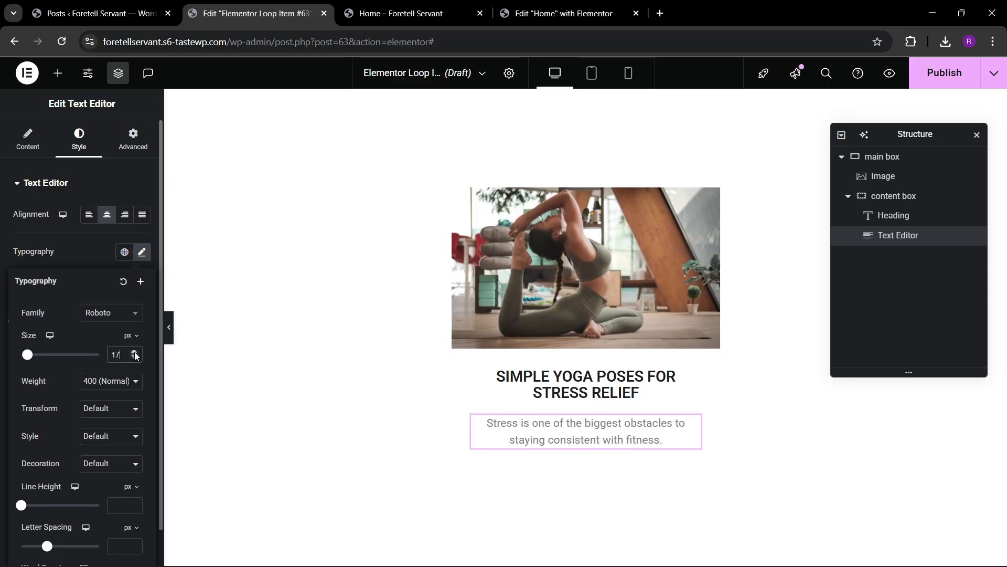
pyautogui.click(134, 353)
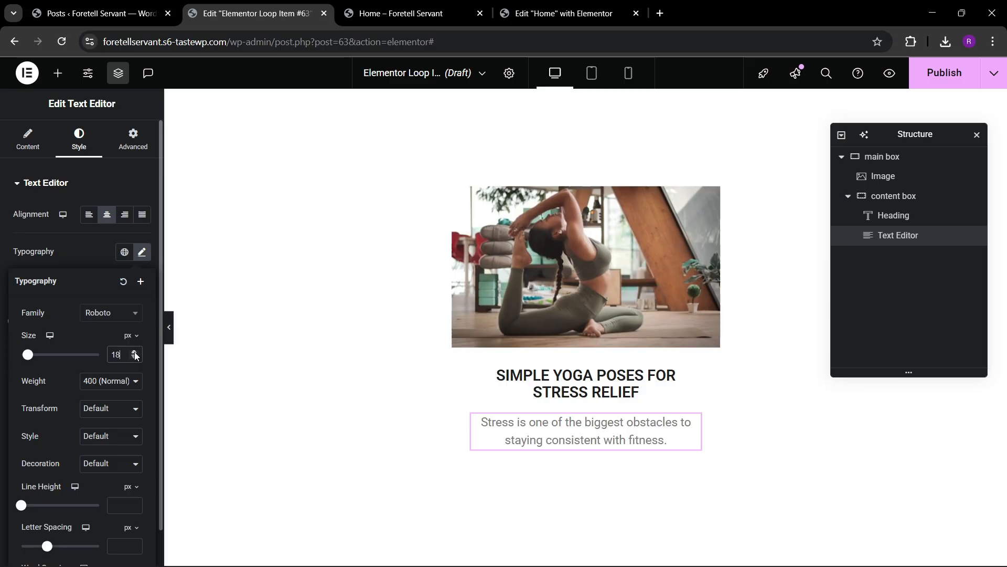
pyautogui.click(86, 252)
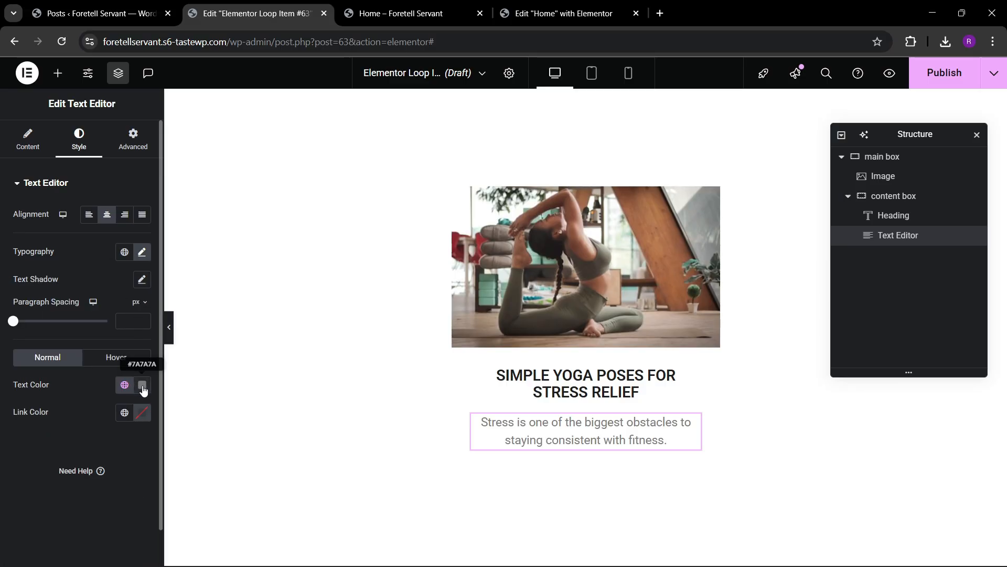
# Change the post excerpt's text colour to dark grey #362E2E
pyautogui.click(142, 389)
pyautogui.moveTo(173, 292); pyautogui.dragTo(89, 294)
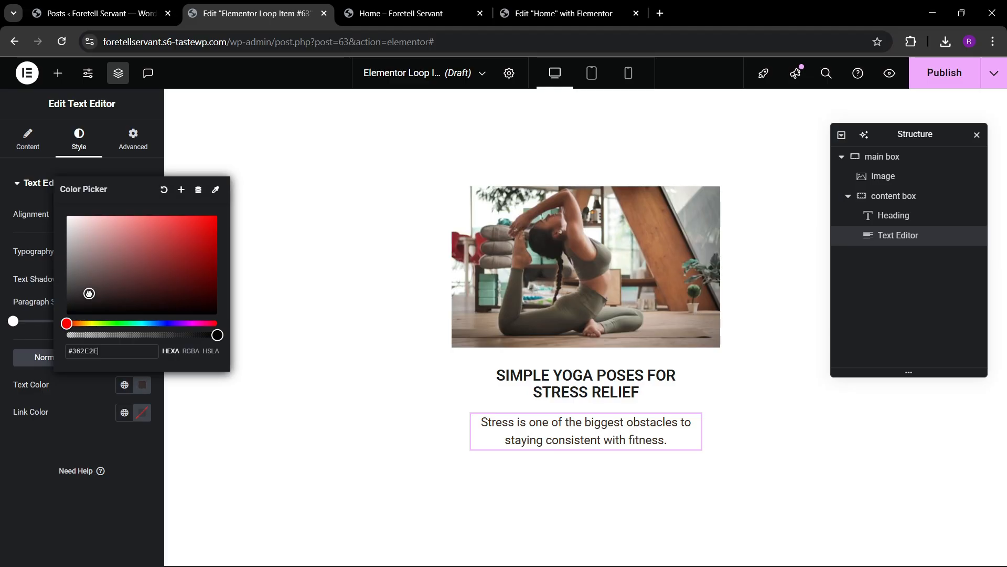
pyautogui.click(5, 442)
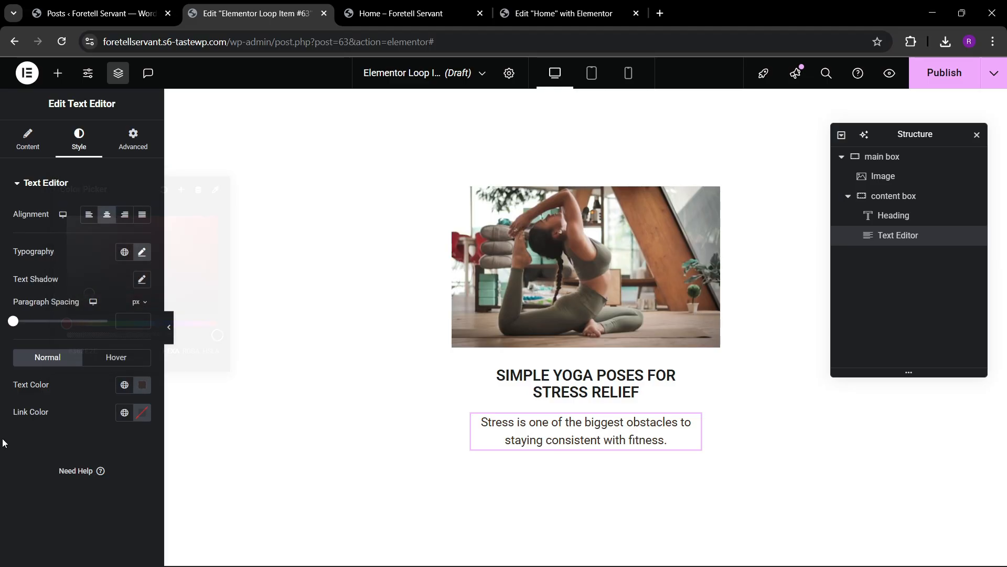
# Add a Button widget below the excerpt in the content box and set its text to "Read More"
pyautogui.click(57, 76)
pyautogui.scroll(-4, 79, 363)
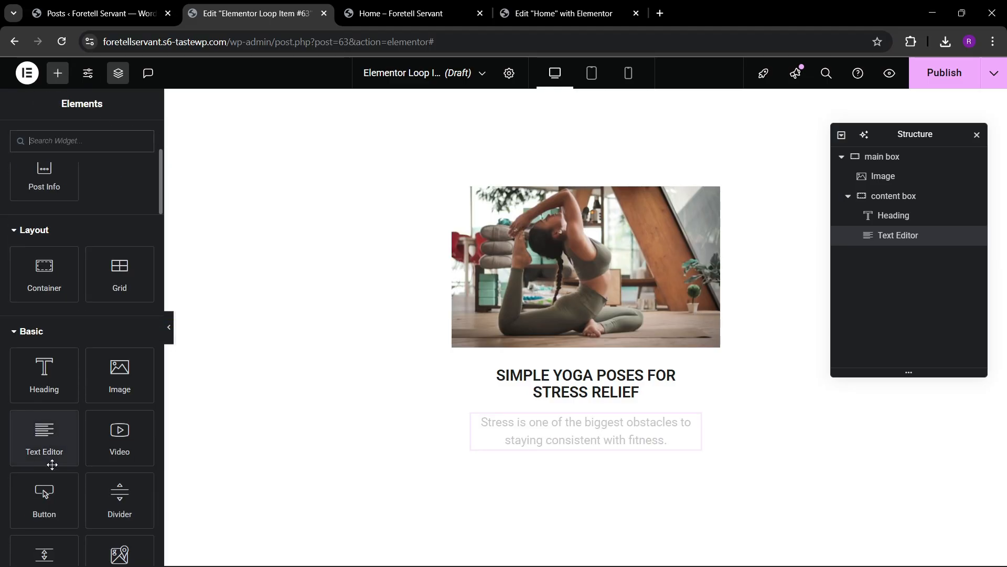
pyautogui.moveTo(46, 492); pyautogui.dragTo(576, 442)
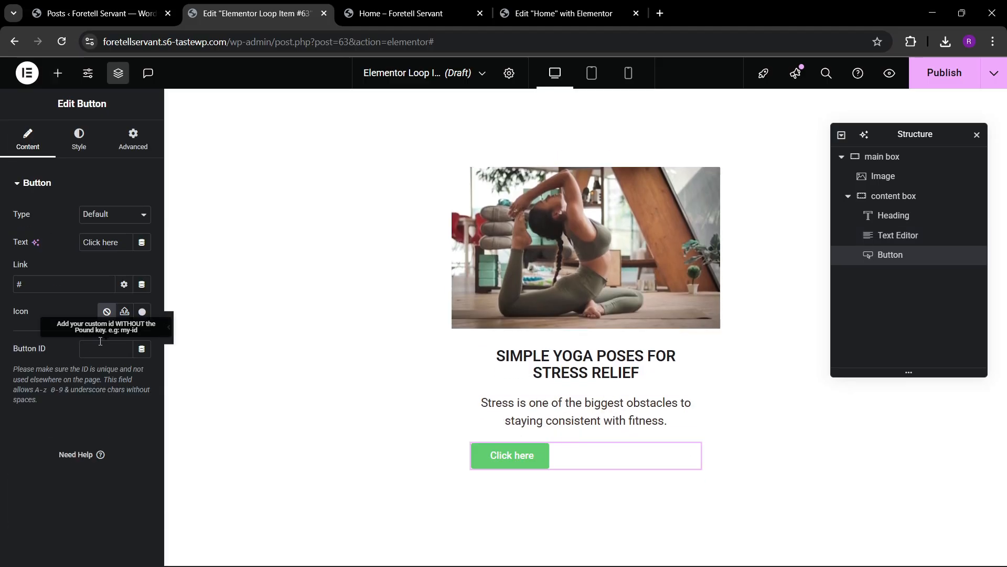
pyautogui.tripleClick(95, 248)
pyautogui.press('BackSpace')
pyautogui.write('Rea')
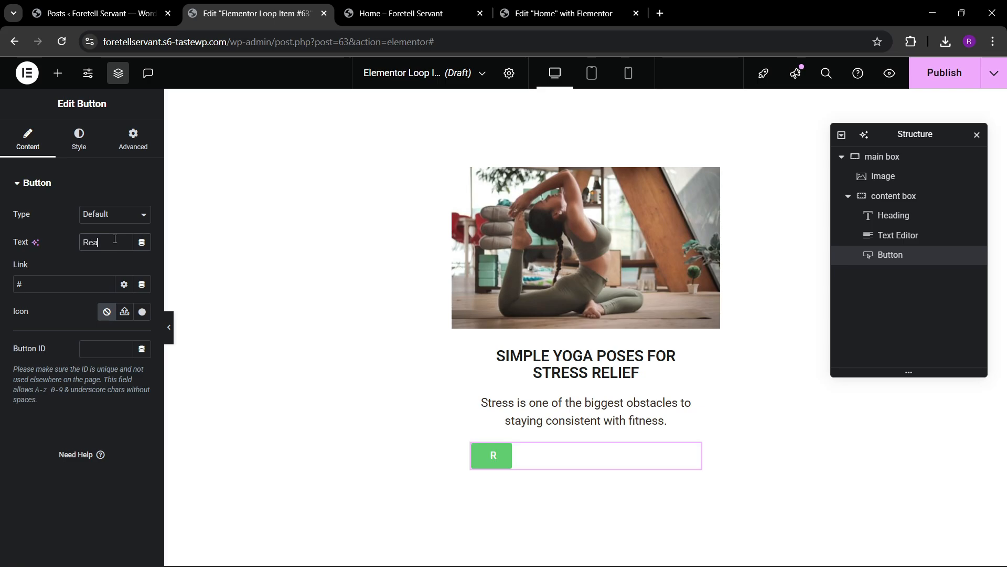
pyautogui.write('d More')
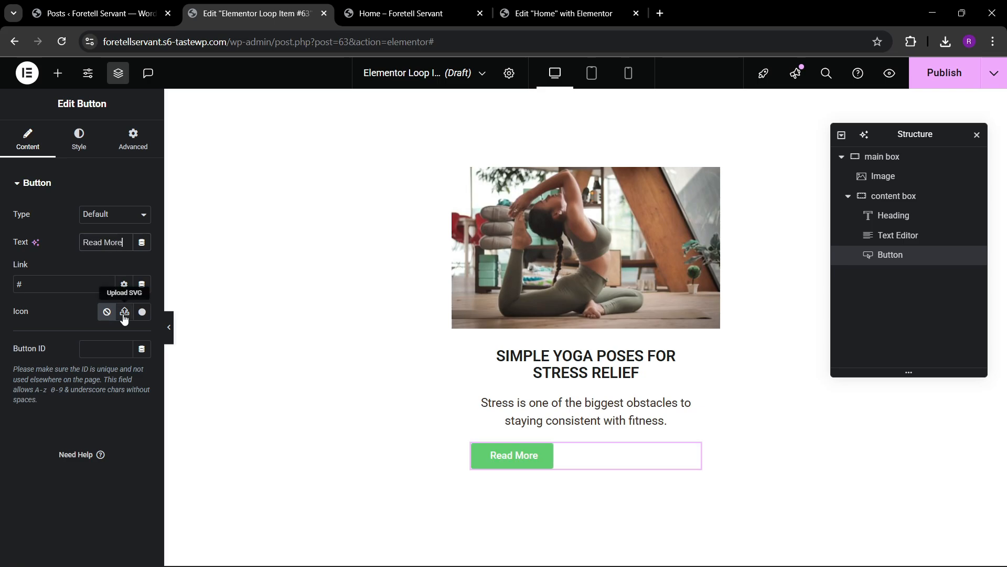
# Centre the content box's items on both axes by setting its Justify Content and Align Items to Center
pyautogui.click(884, 198)
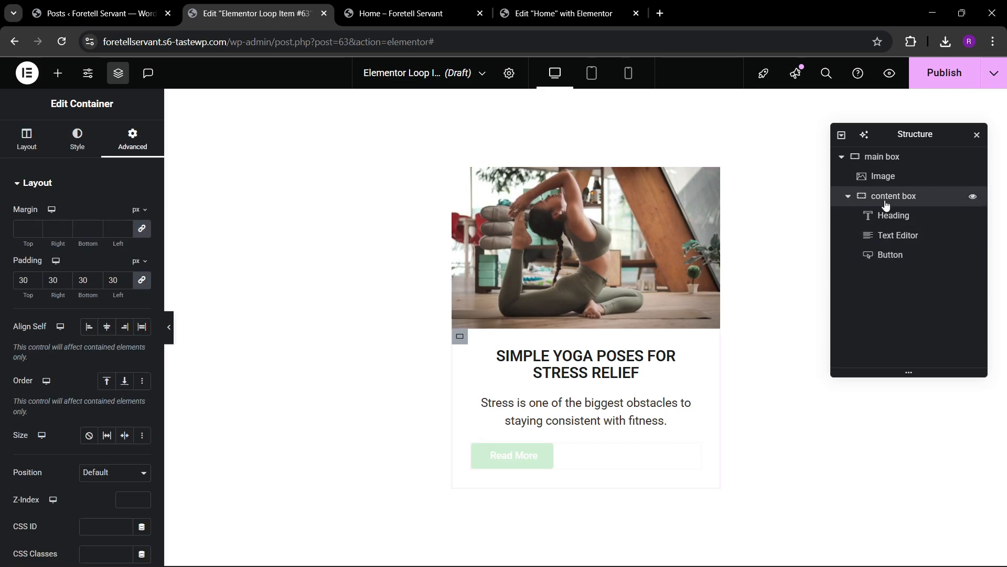
pyautogui.click(27, 139)
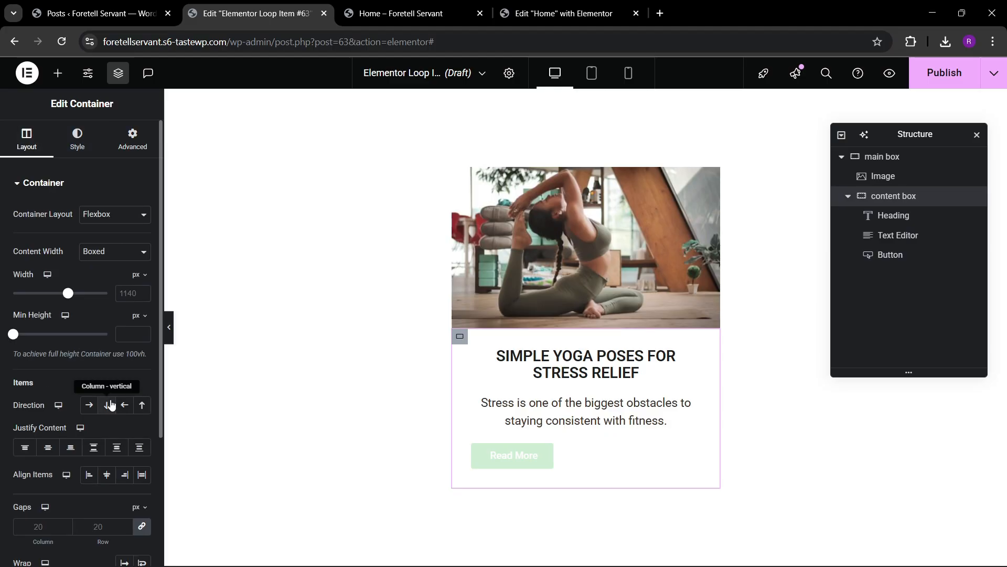
pyautogui.click(49, 446)
pyautogui.click(107, 474)
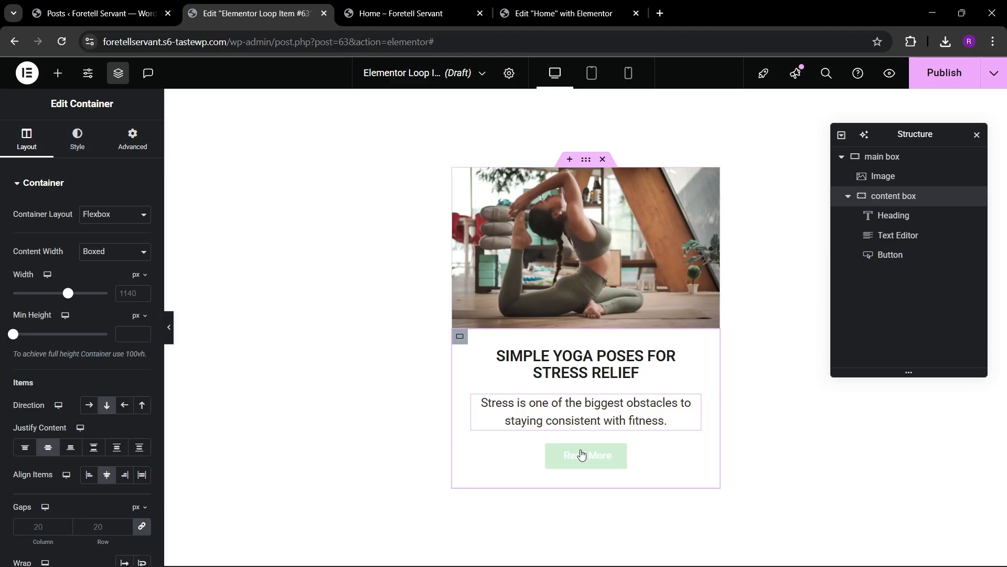
# Give the Read More button a top margin of 20 px
pyautogui.click(622, 450)
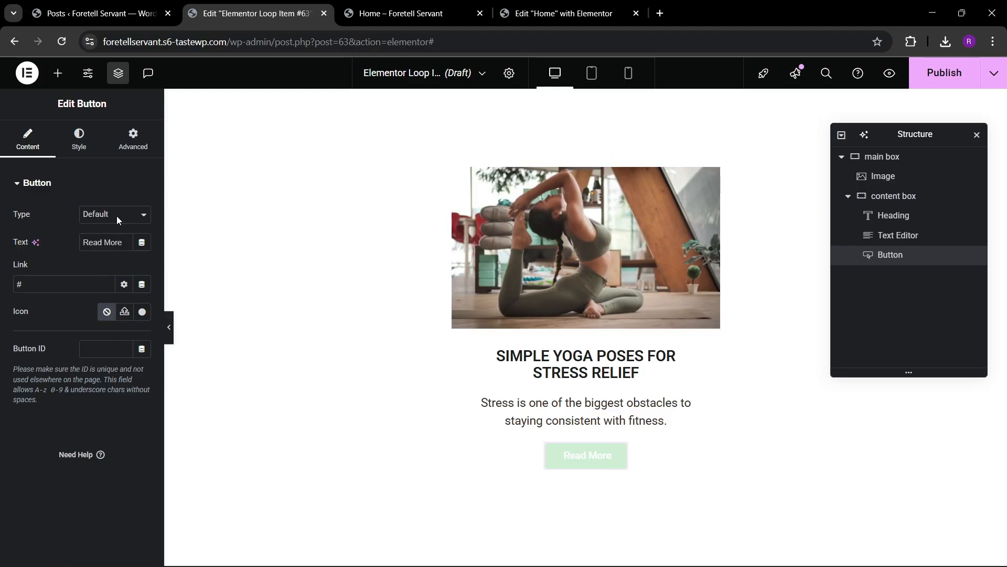
pyautogui.click(127, 155)
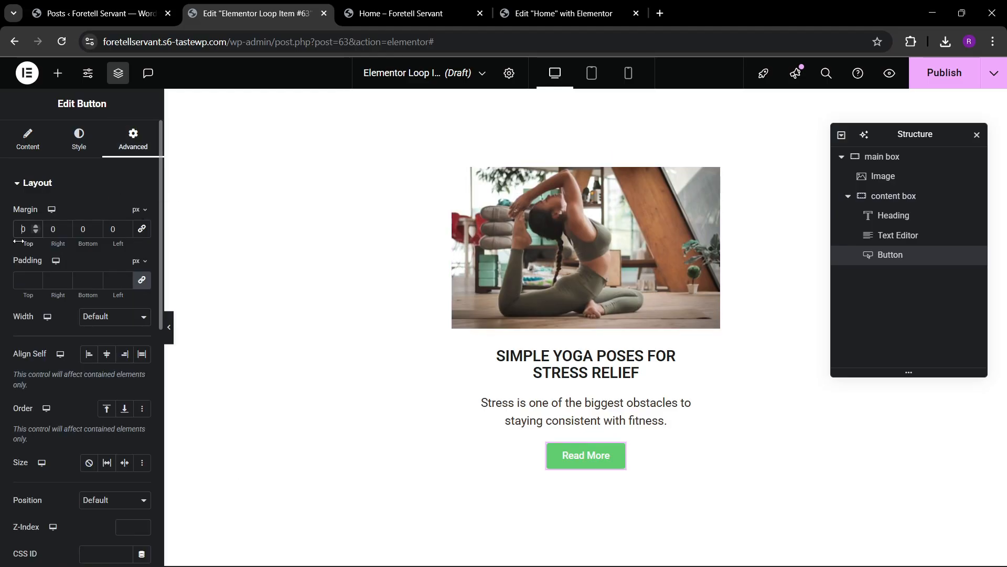
pyautogui.write('2')
# Change the Read More button's normal background colour to blue #002DFF
pyautogui.click(69, 141)
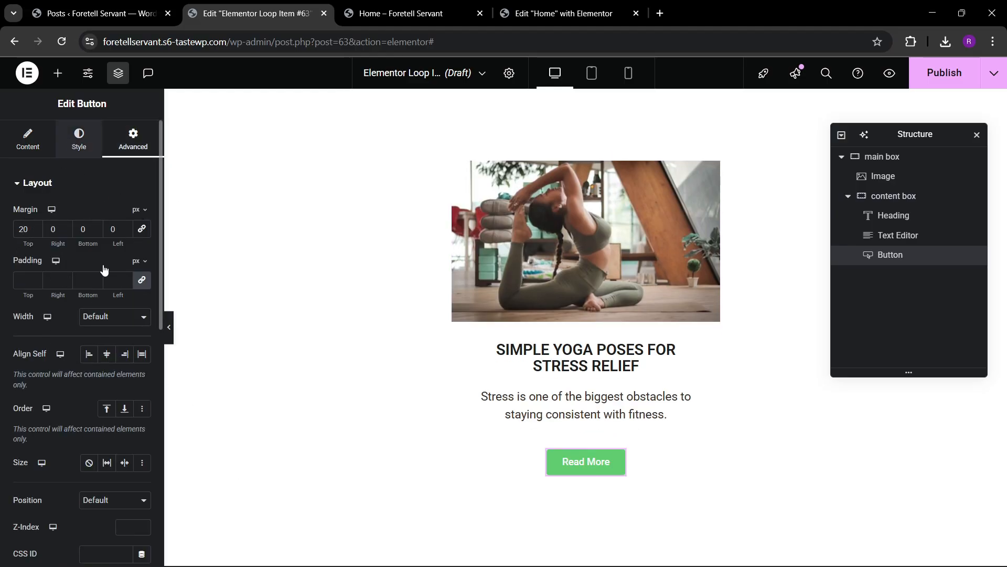
pyautogui.scroll(-2, 105, 304)
pyautogui.click(124, 290)
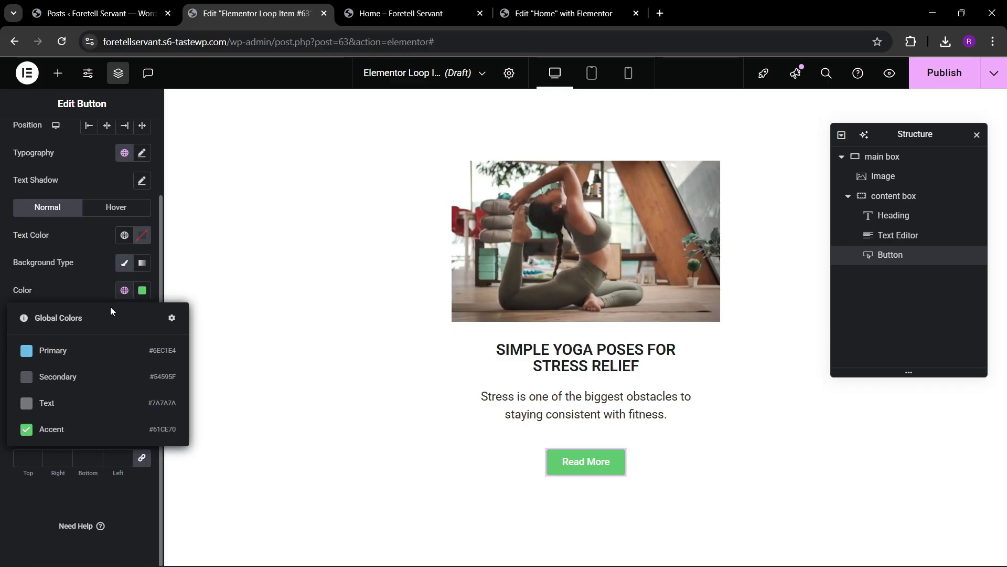
pyautogui.click(142, 290)
pyautogui.moveTo(124, 450); pyautogui.dragTo(163, 450)
pyautogui.moveTo(157, 408); pyautogui.dragTo(215, 330)
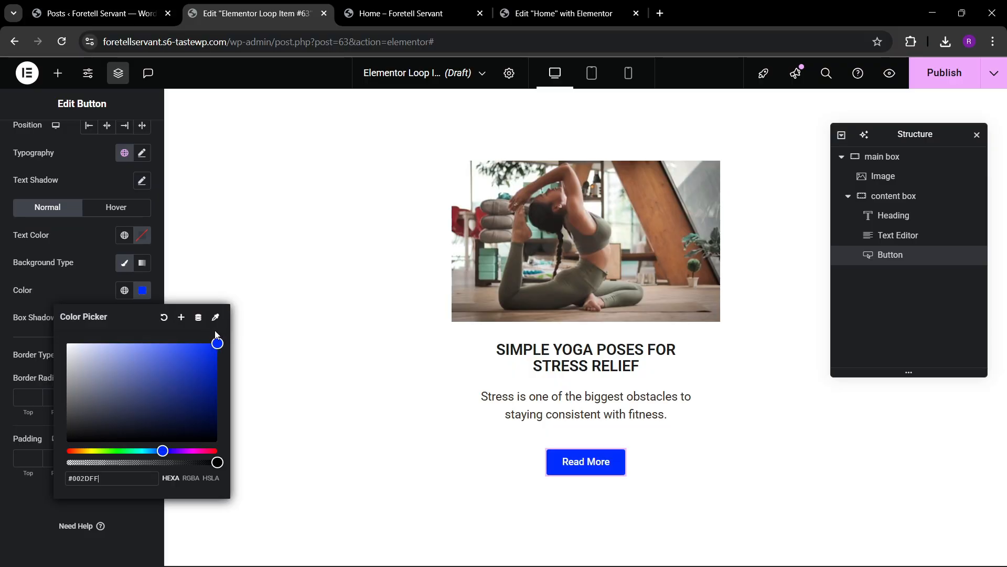
pyautogui.click(72, 288)
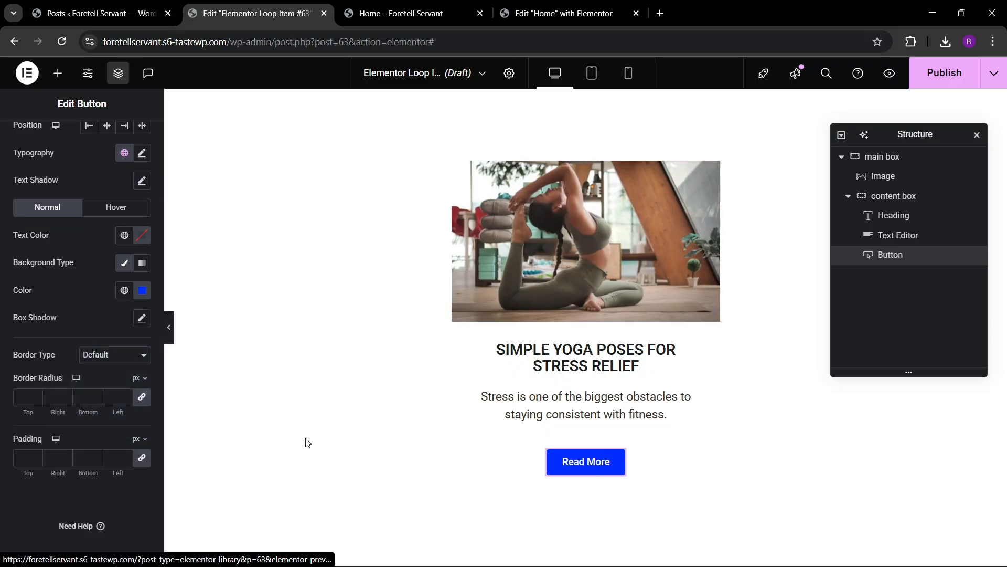
# Check the finished slider on the Home page, and set the Read More button's hover state to a black background with white text
pyautogui.click(422, 5)
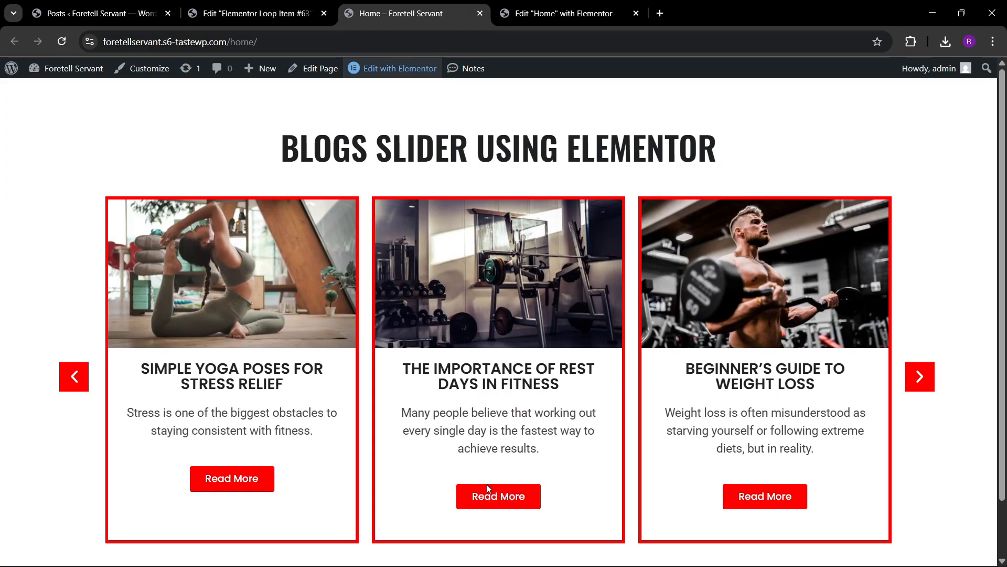
pyautogui.click(257, 14)
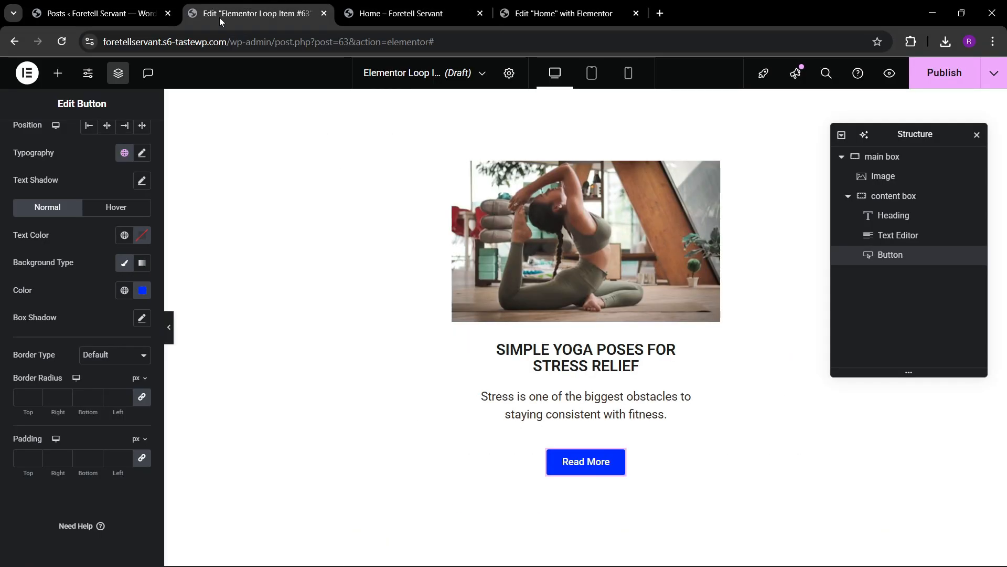
pyautogui.click(97, 210)
pyautogui.click(141, 290)
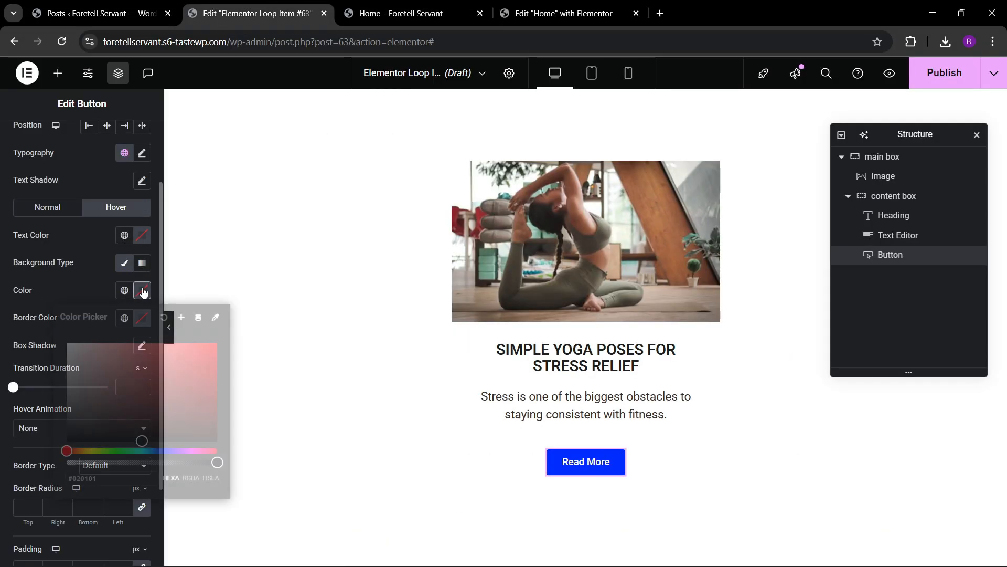
pyautogui.click(66, 443)
pyautogui.click(156, 228)
pyautogui.click(142, 235)
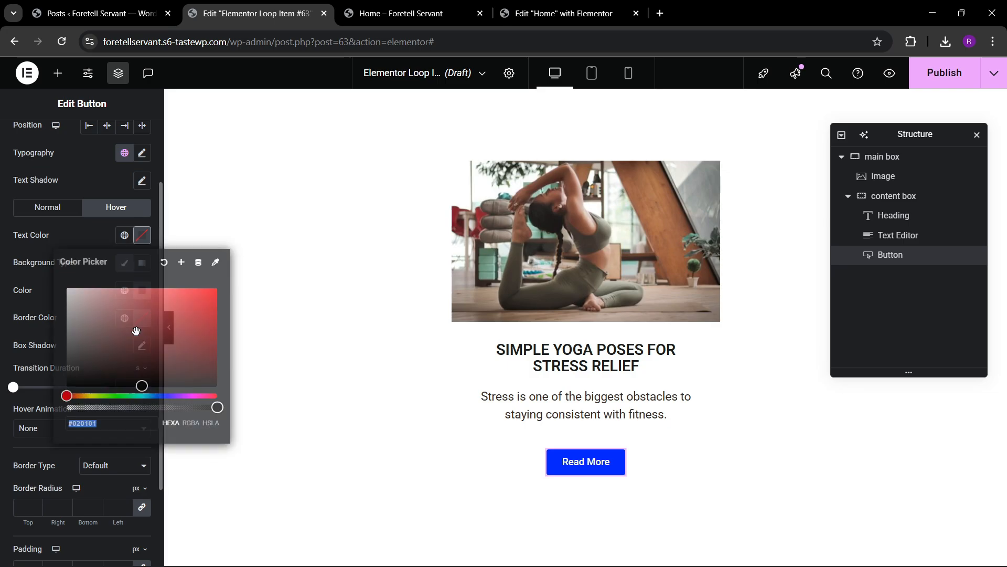
pyautogui.click(66, 286)
pyautogui.click(43, 225)
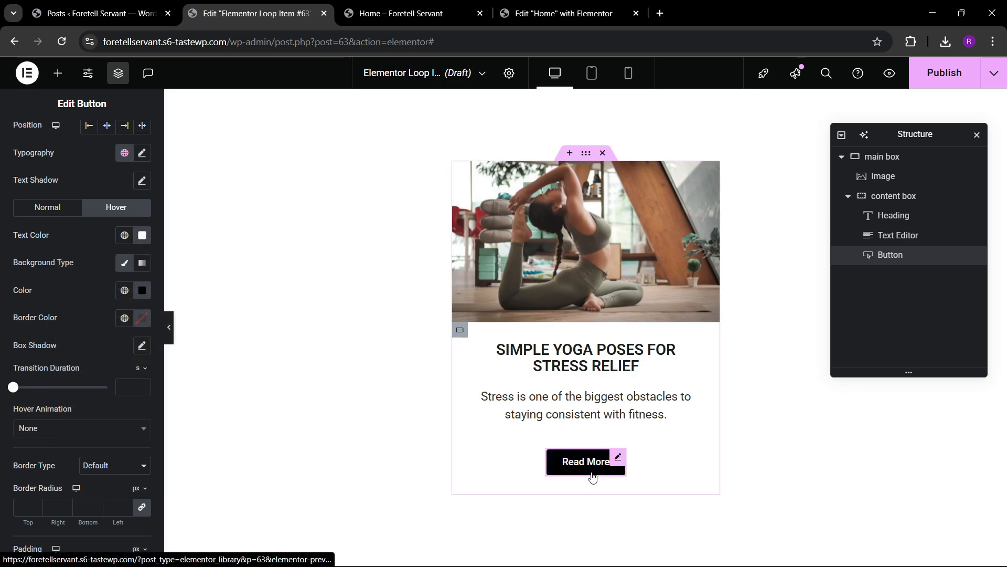
# Try the Shrink hover animation on the Read More button
pyautogui.click(40, 428)
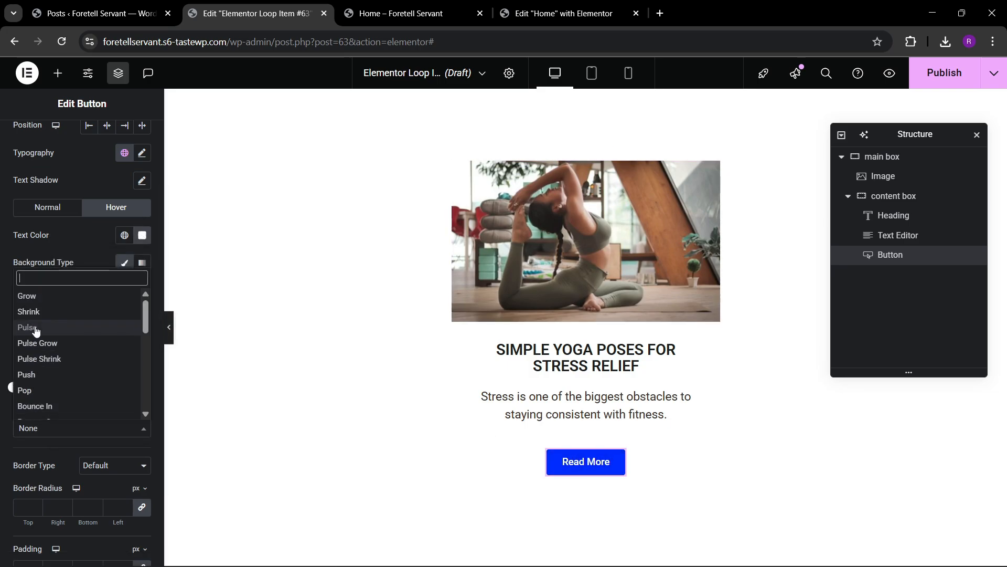
pyautogui.scroll(-4, 68, 400)
pyautogui.scroll(-2, 69, 400)
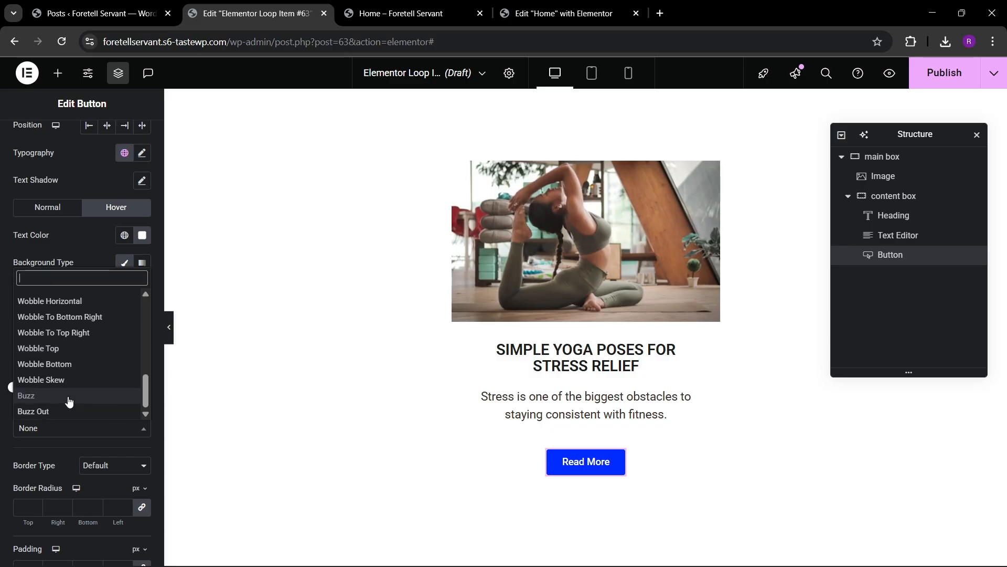
pyautogui.scroll(5, 69, 400)
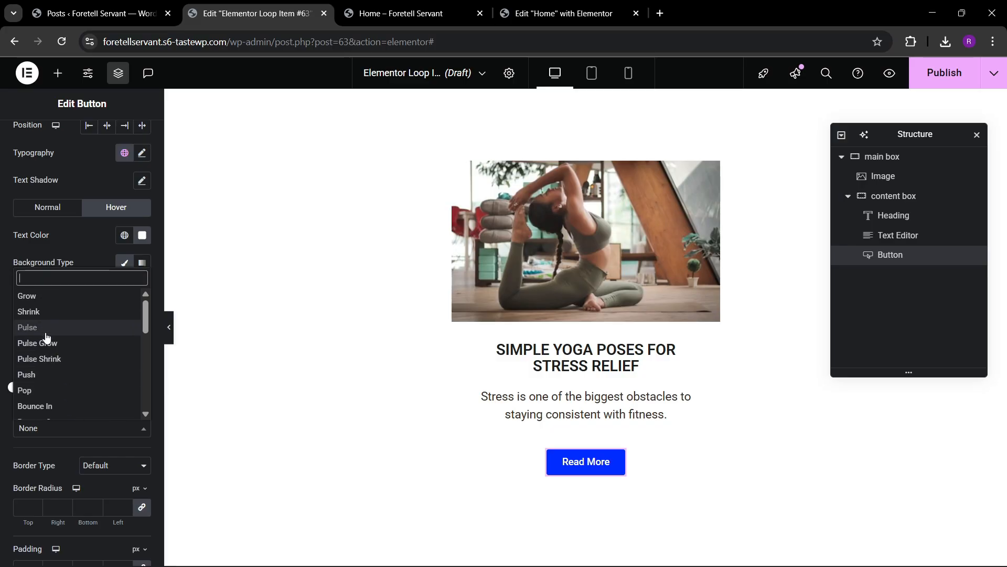
pyautogui.click(46, 311)
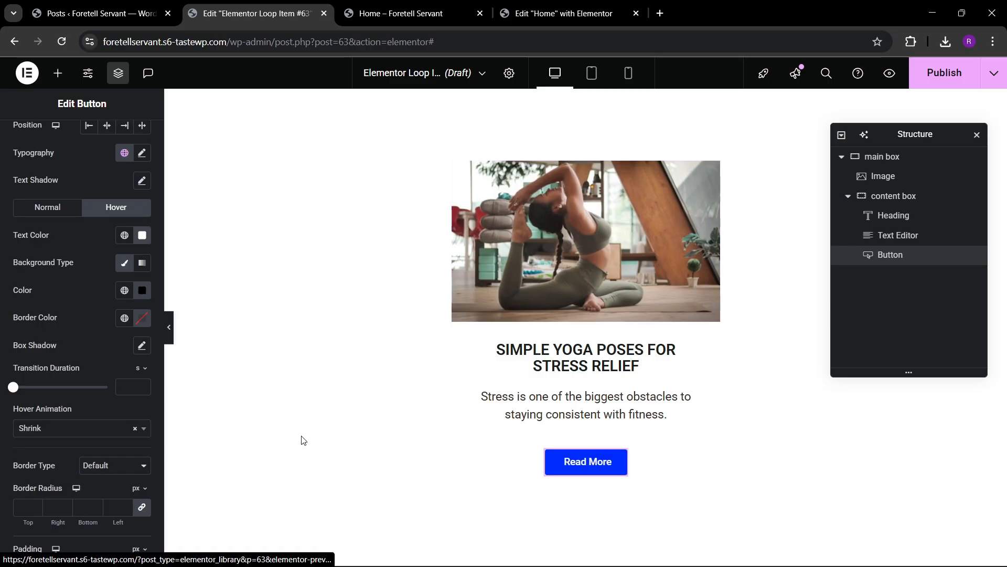
pyautogui.click(51, 429)
pyautogui.click(46, 311)
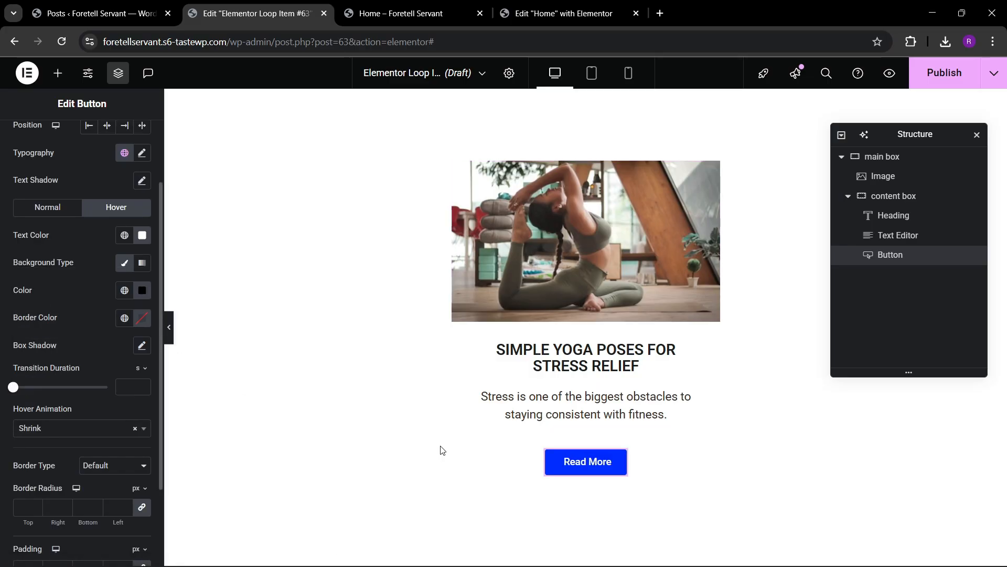
# Set the Read More button's hover animation to Grow and compare the card with the finished slider on the Home page
pyautogui.click(52, 428)
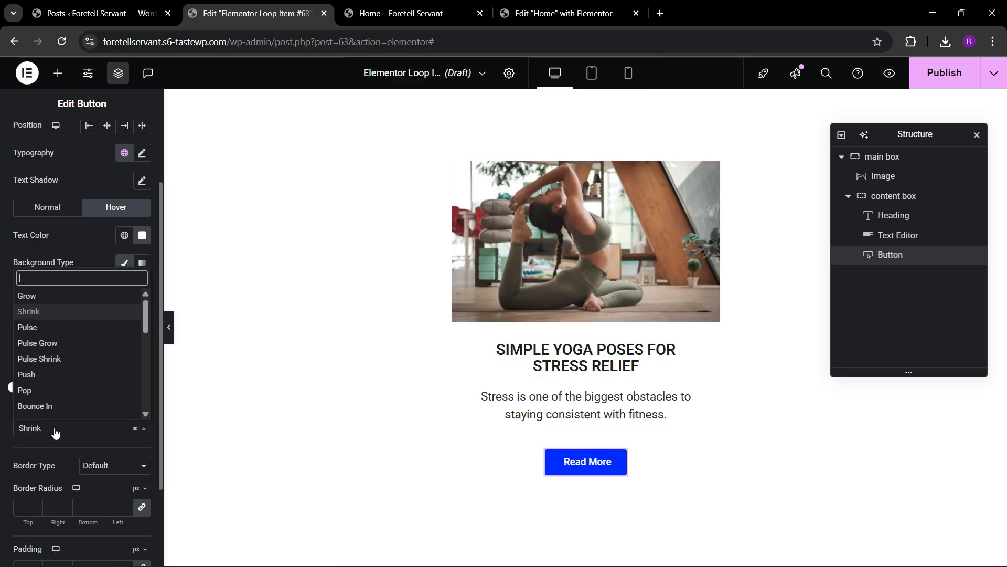
pyautogui.click(32, 295)
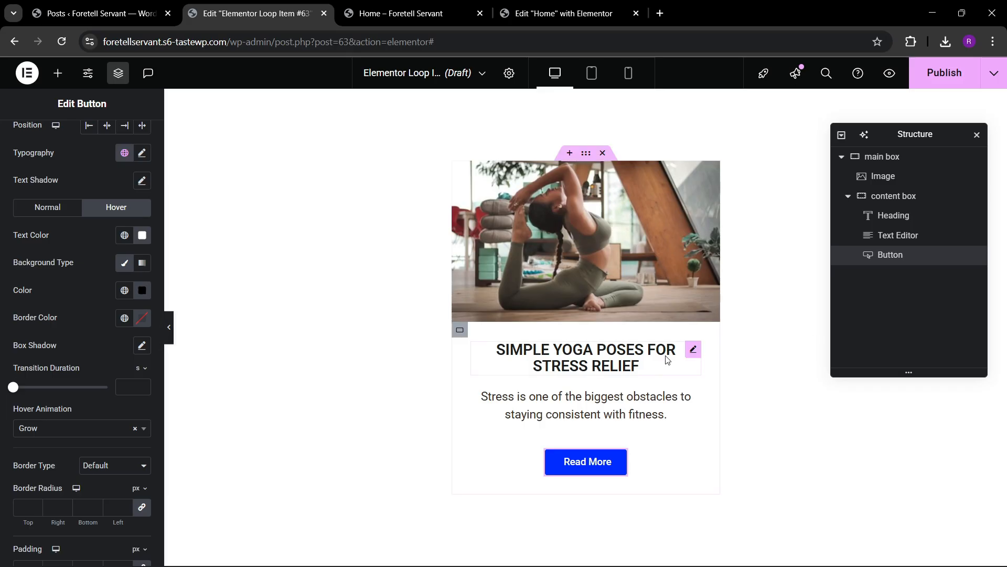
pyautogui.click(415, 13)
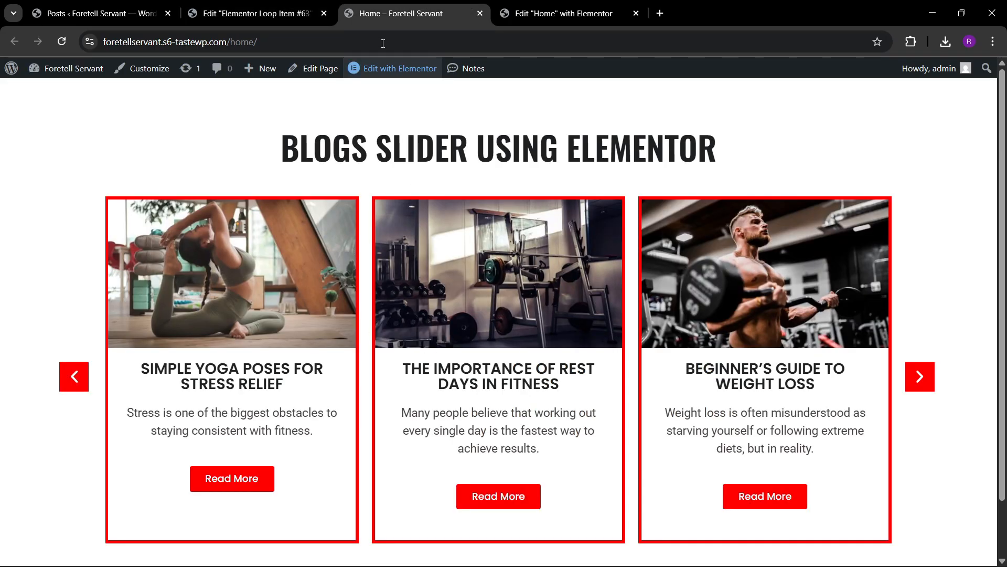
pyautogui.click(265, 12)
pyautogui.click(424, 9)
pyautogui.click(278, 9)
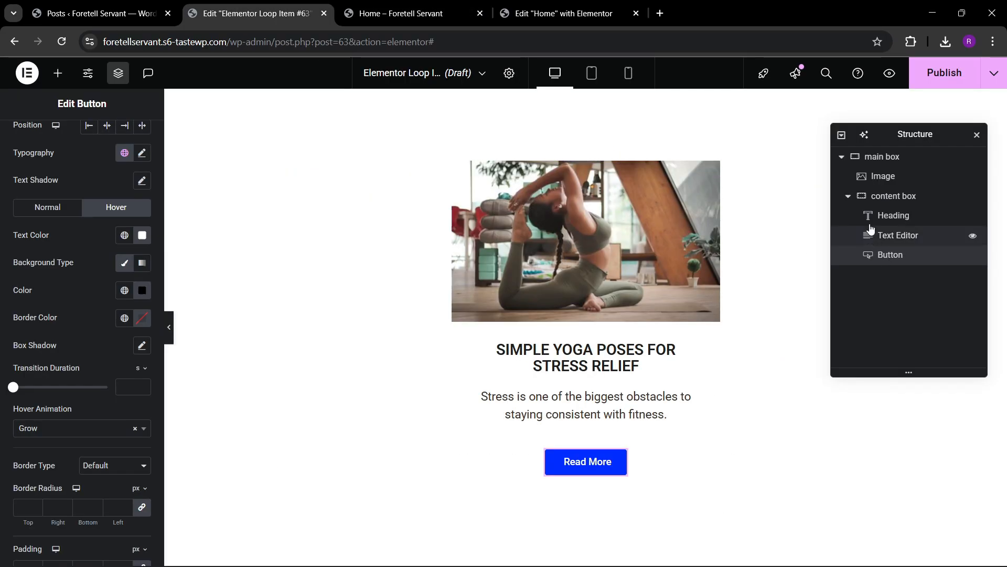
# Add a solid border with a width of 3 px on all sides to the main box container
pyautogui.click(881, 158)
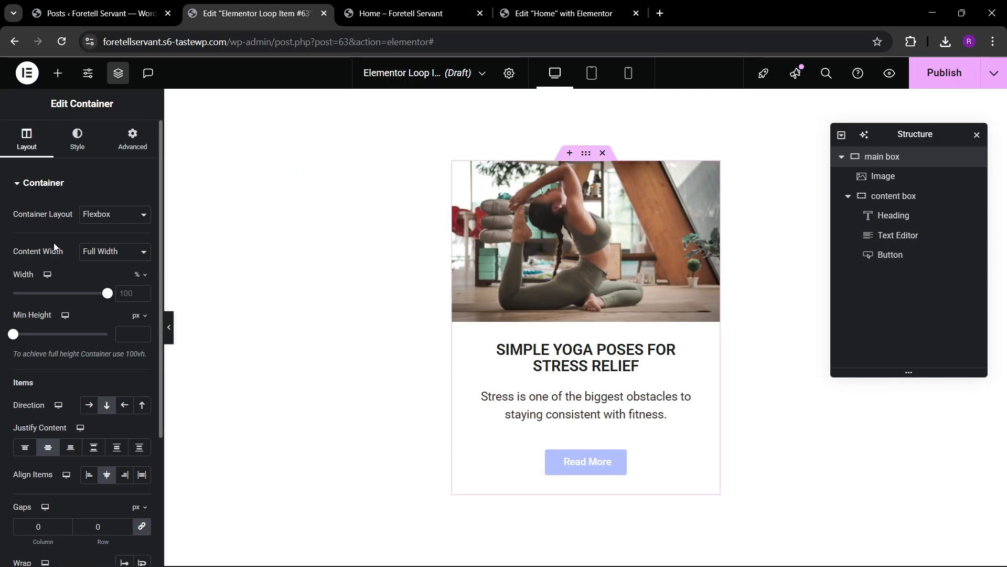
pyautogui.click(77, 140)
pyautogui.click(58, 326)
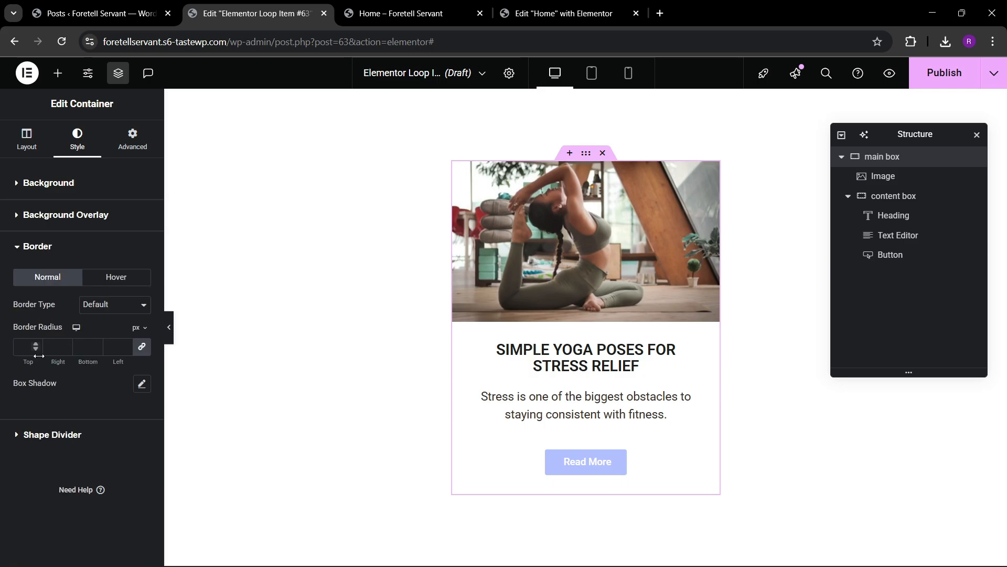
pyautogui.click(84, 310)
pyautogui.click(94, 353)
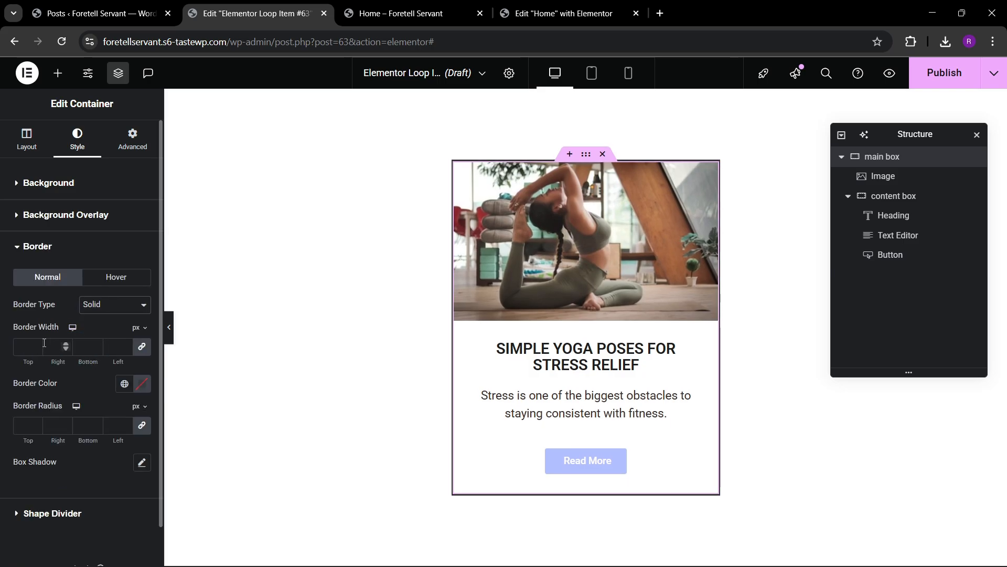
pyautogui.click(36, 344)
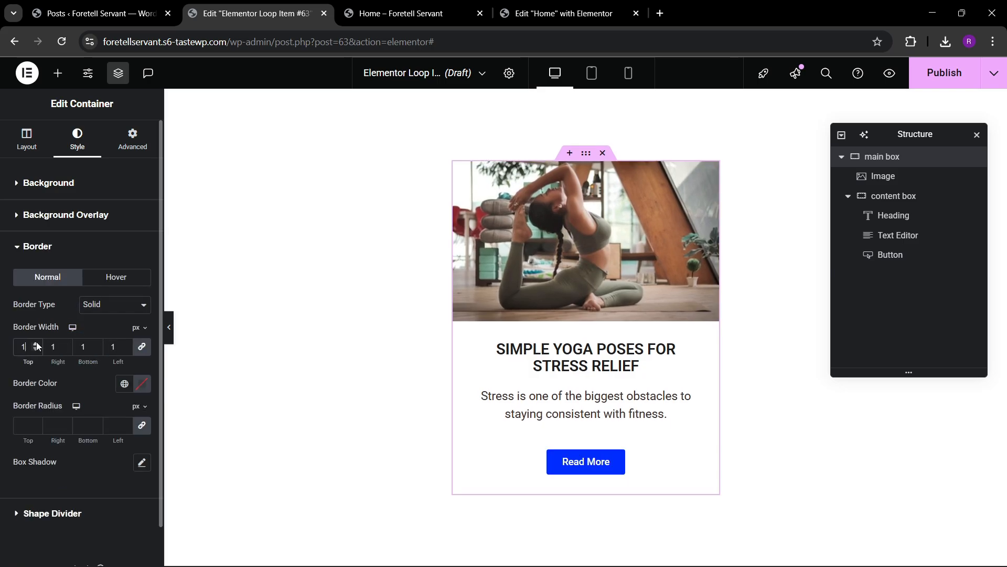
pyautogui.click(37, 343)
pyautogui.click(36, 342)
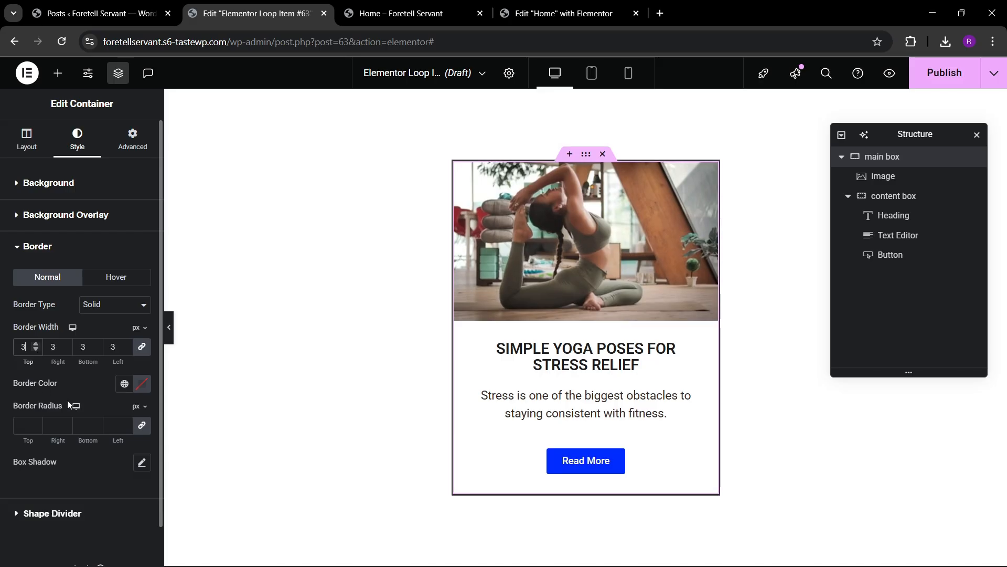
# Colour the main box's border blue #0041FF and increase its width to 4 px
pyautogui.click(141, 386)
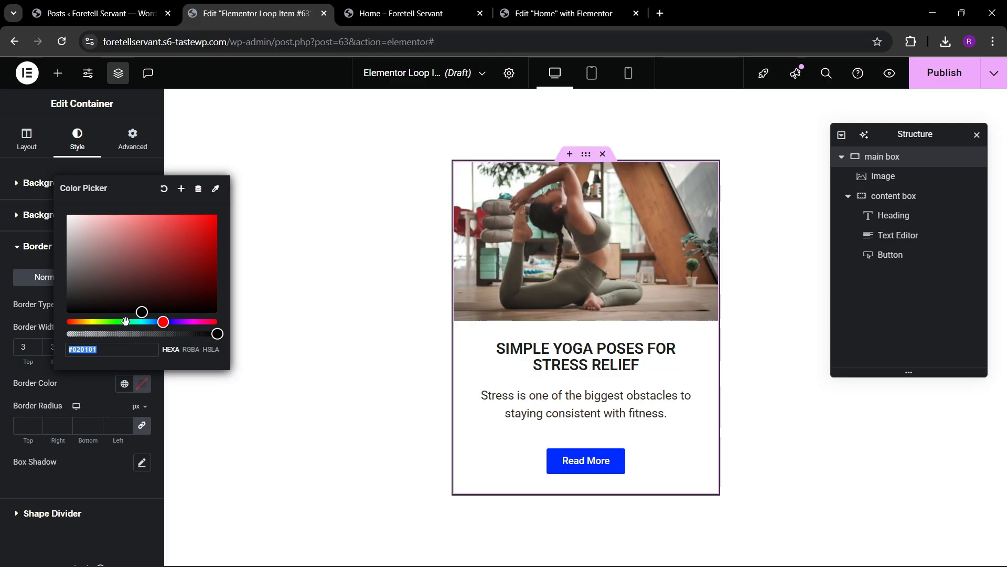
pyautogui.moveTo(163, 321); pyautogui.dragTo(229, 194)
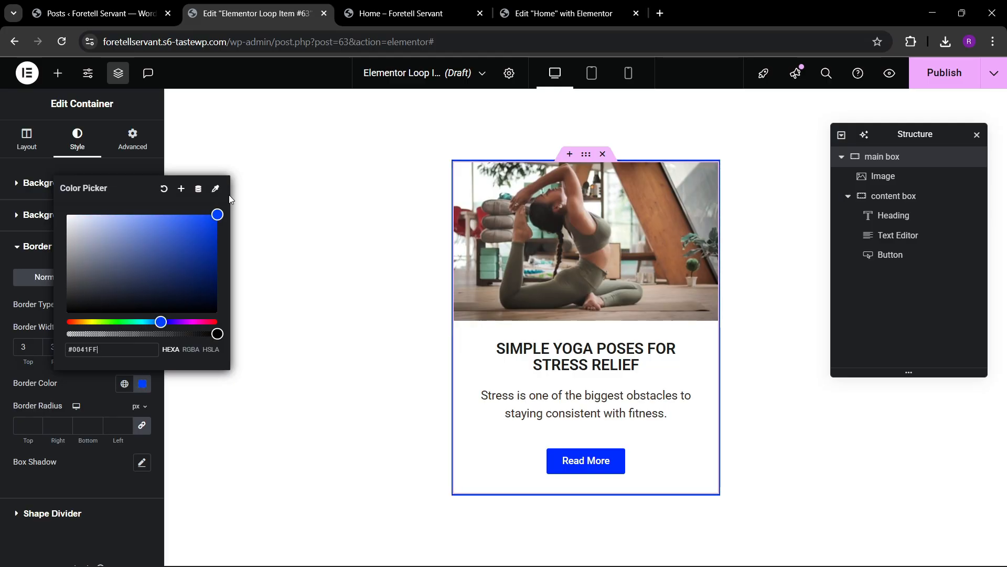
pyautogui.click(79, 395)
pyautogui.click(34, 345)
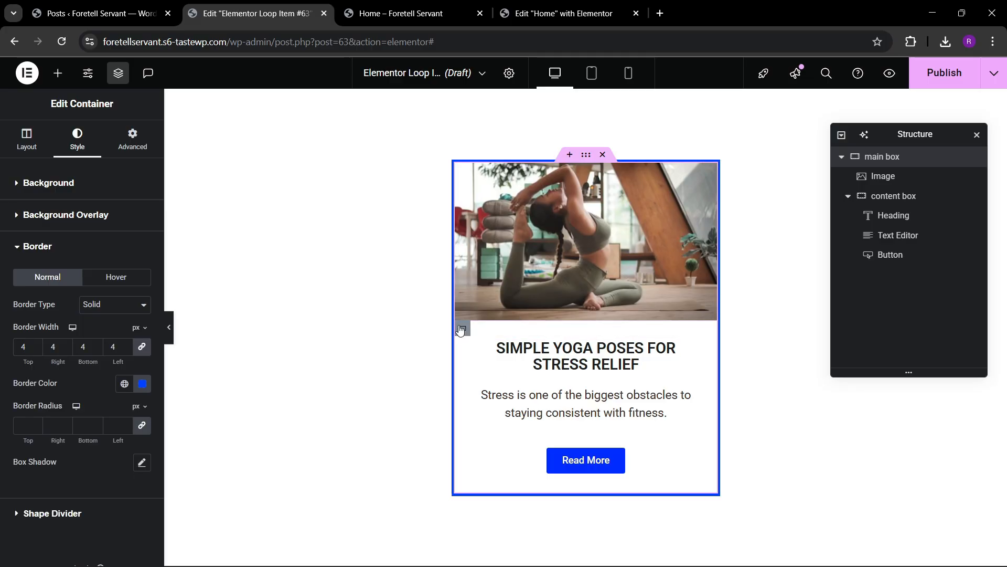
# Give the content box a classic background in light grey #F7F7F7
pyautogui.click(462, 328)
pyautogui.click(77, 139)
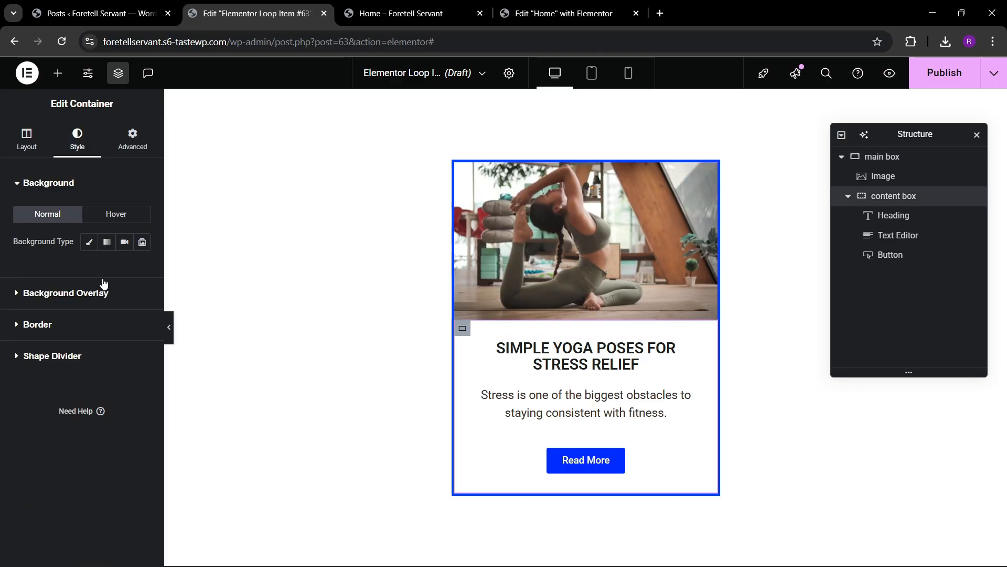
pyautogui.click(89, 242)
pyautogui.click(142, 269)
pyautogui.write('#F7F7F7')
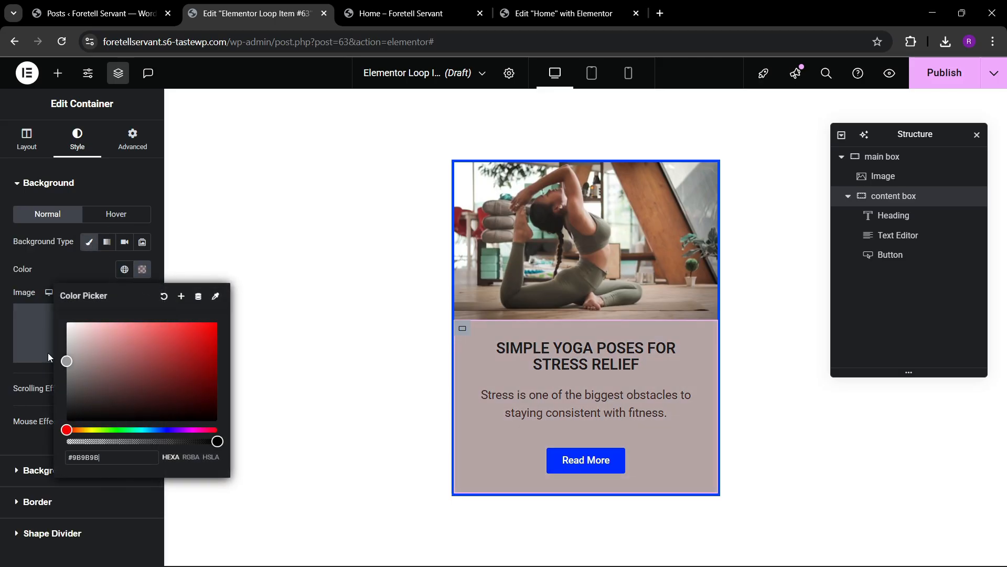
pyautogui.click(11, 328)
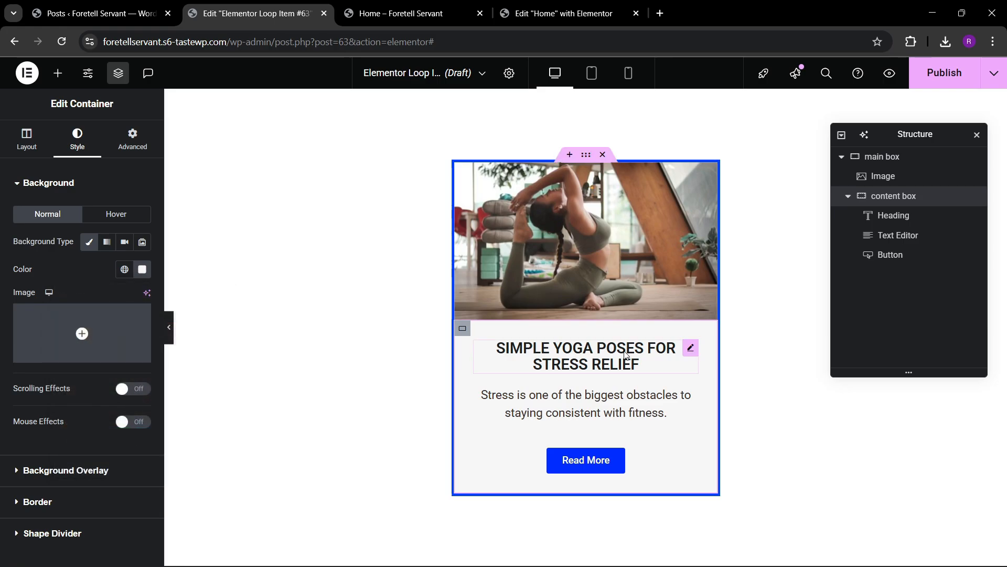
# Change the content box's content width to Full Width
pyautogui.click(31, 142)
pyautogui.click(109, 261)
pyautogui.click(106, 287)
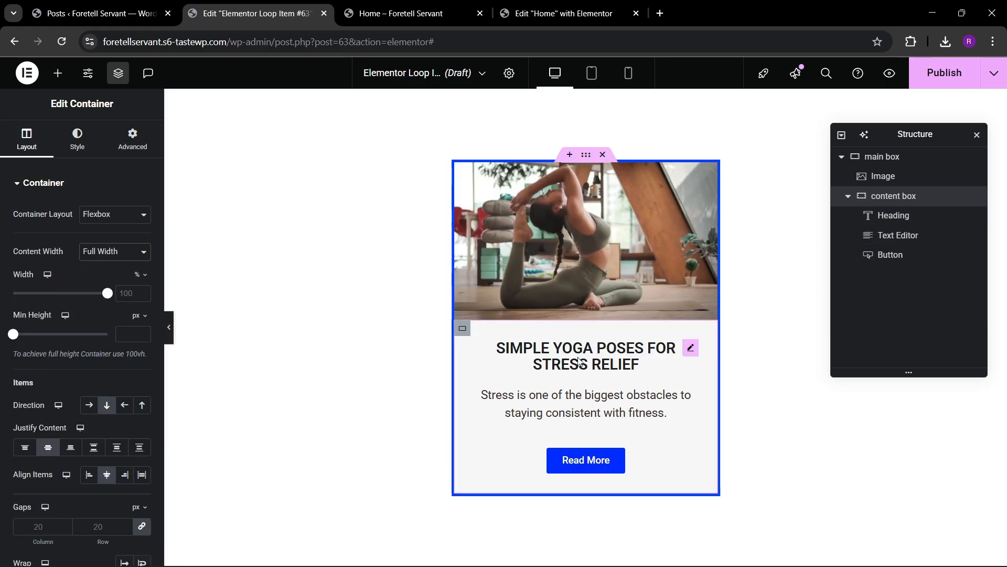
# Check where the Read More button of "The Importance of Rest Days in Fitness" leads on the live Home page and return to the loop item
pyautogui.click(138, 152)
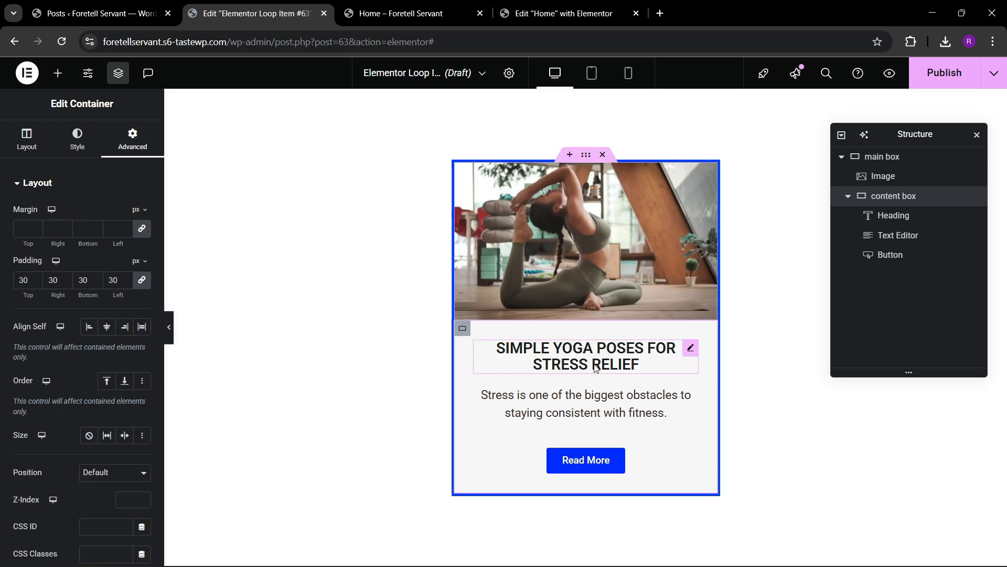
pyautogui.click(580, 465)
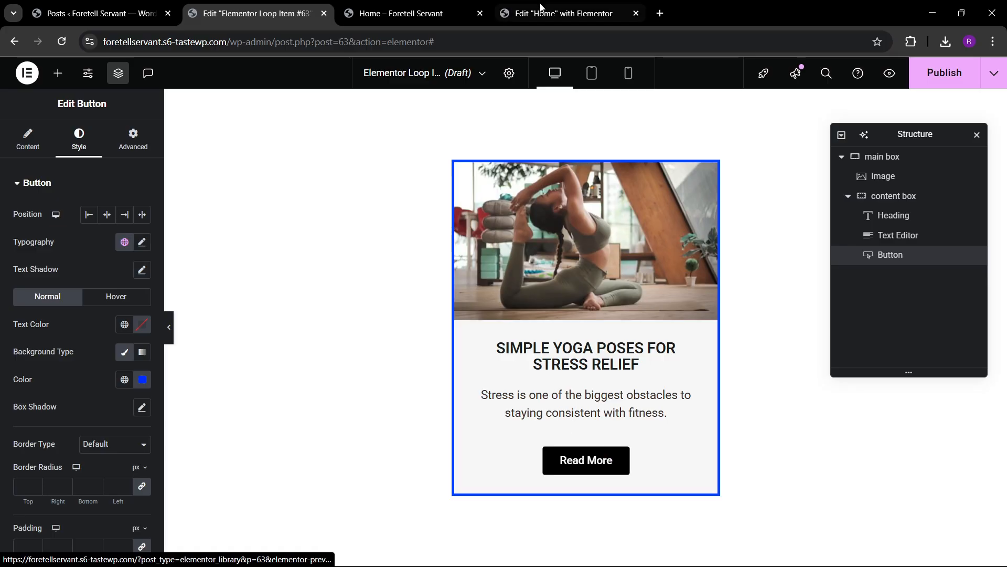
pyautogui.click(450, 4)
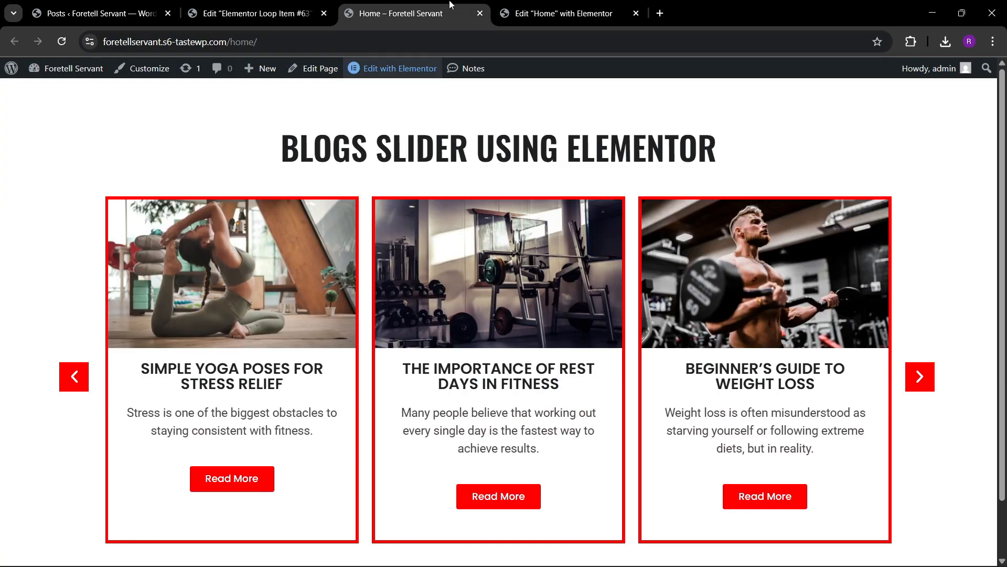
pyautogui.click(499, 495)
pyautogui.click(404, 13)
pyautogui.click(252, 13)
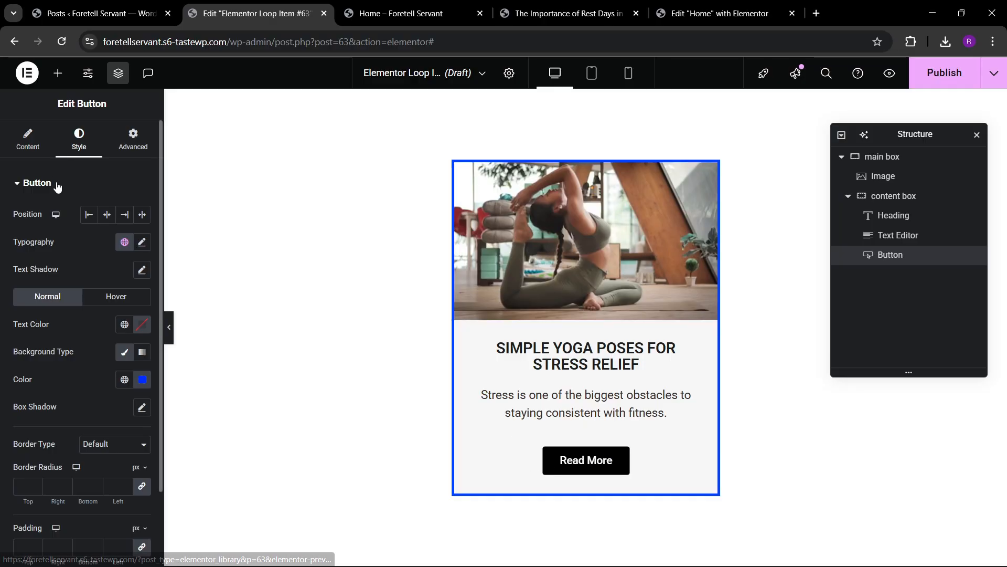
# Link the card's Read More button to the dynamic Post URL and set the link to open in a new window
pyautogui.click(28, 139)
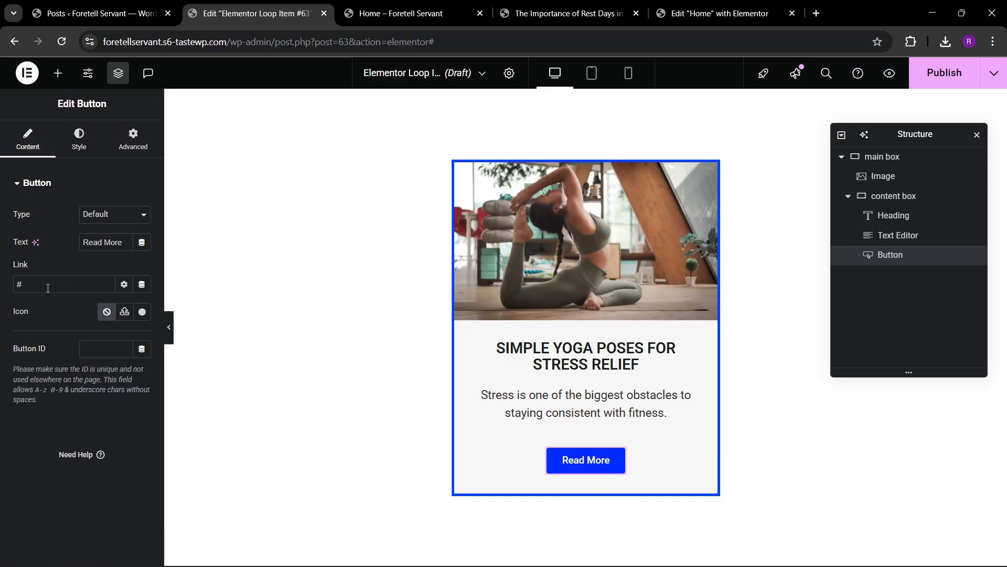
pyautogui.click(141, 284)
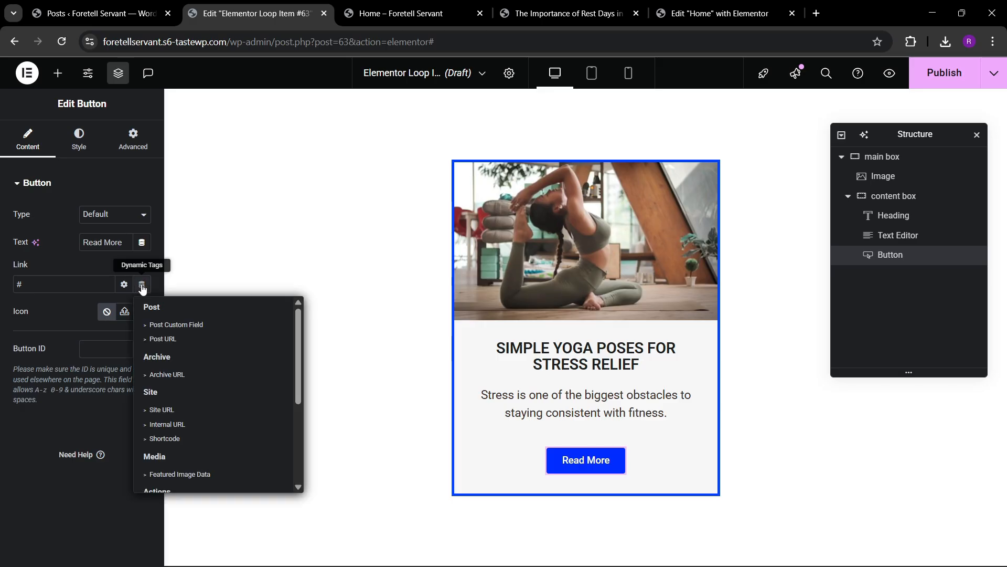
pyautogui.click(171, 340)
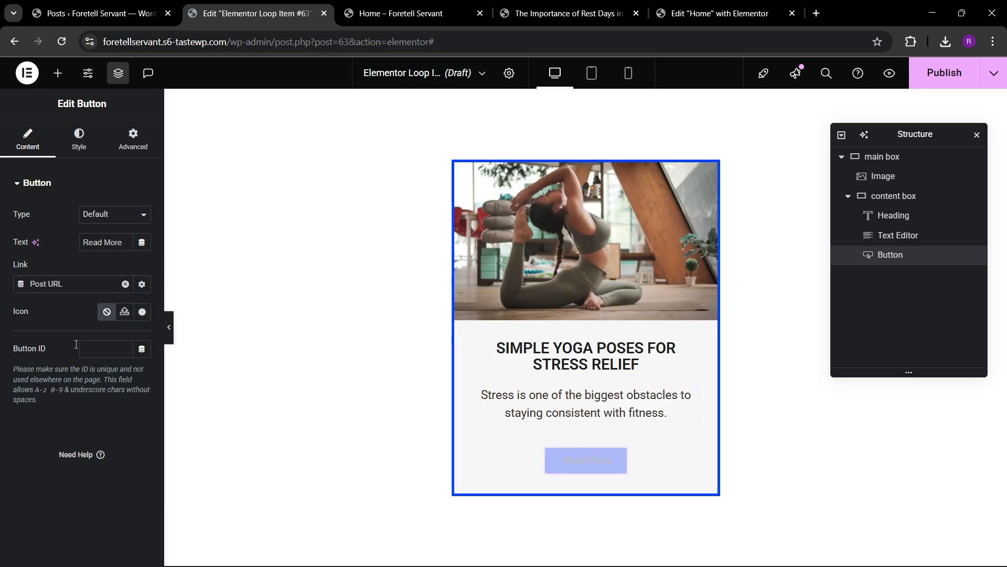
pyautogui.click(143, 284)
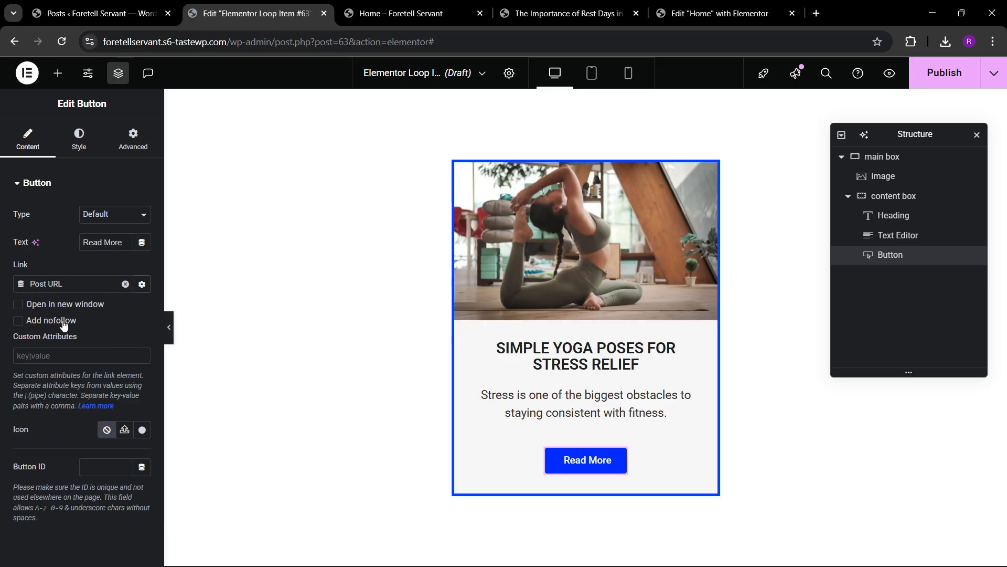
pyautogui.click(18, 306)
pyautogui.click(142, 284)
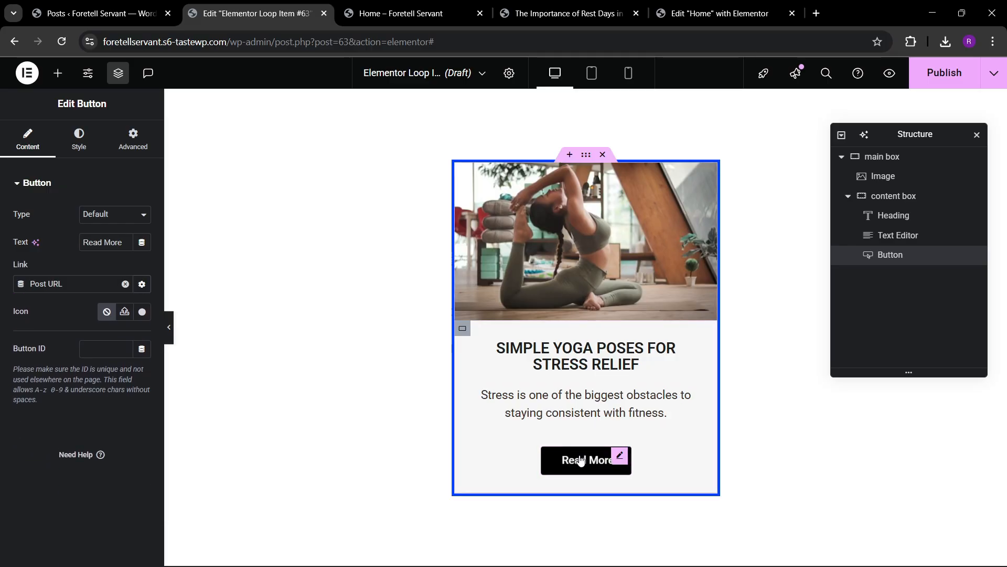
# Check the post behind the yoga card's Read More button on the Home page, close both post tabs and return to the loop item
pyautogui.click(566, 6)
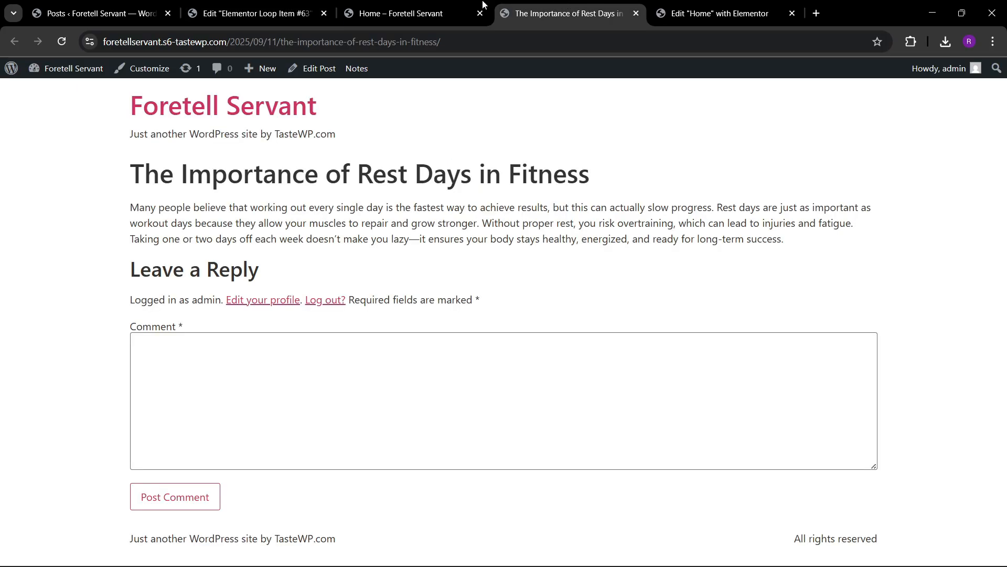
pyautogui.click(423, 5)
pyautogui.click(231, 478)
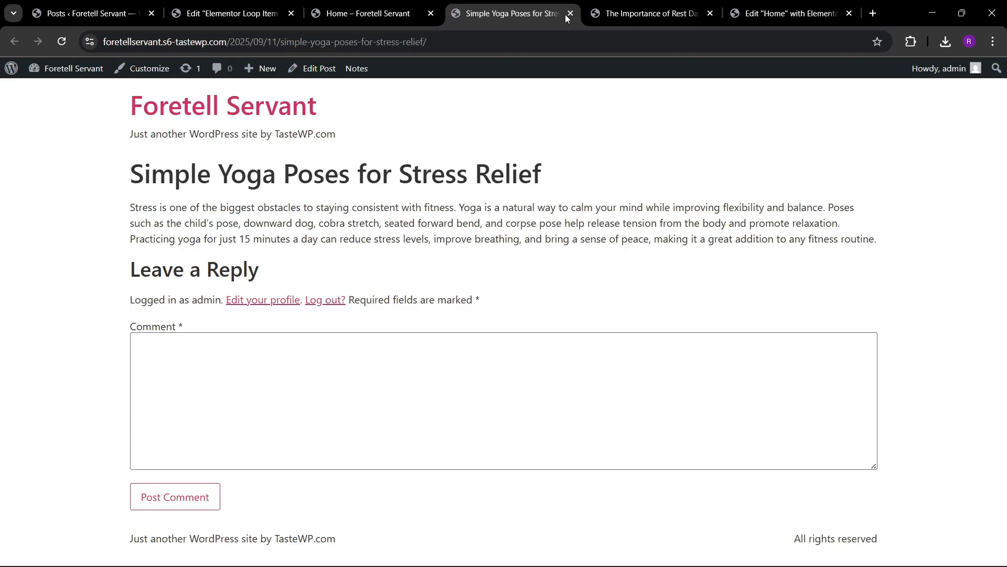
pyautogui.click(570, 14)
pyautogui.click(570, 14)
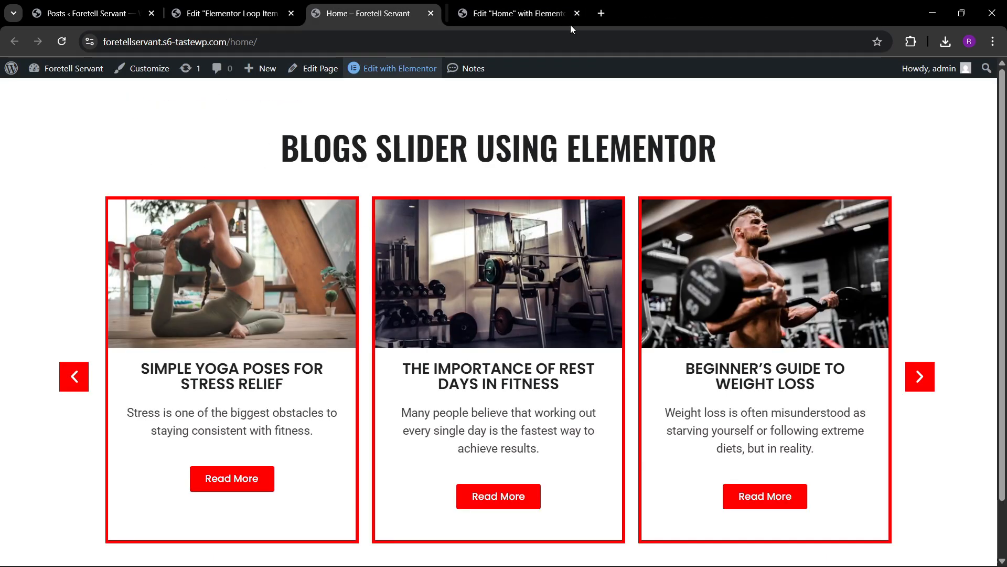
pyautogui.click(233, 13)
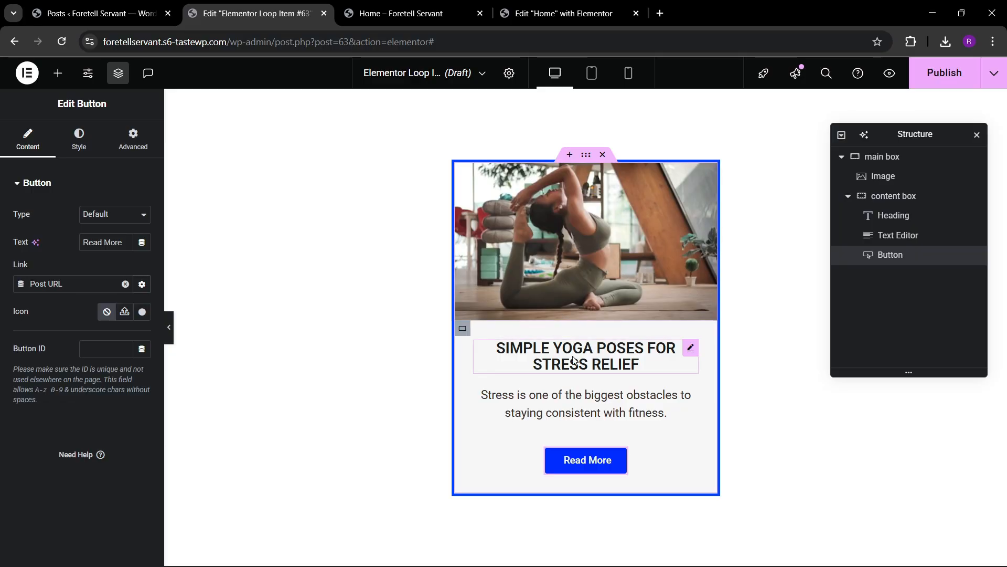
# Link the card's post title heading to the dynamic Post URL
pyautogui.click(691, 348)
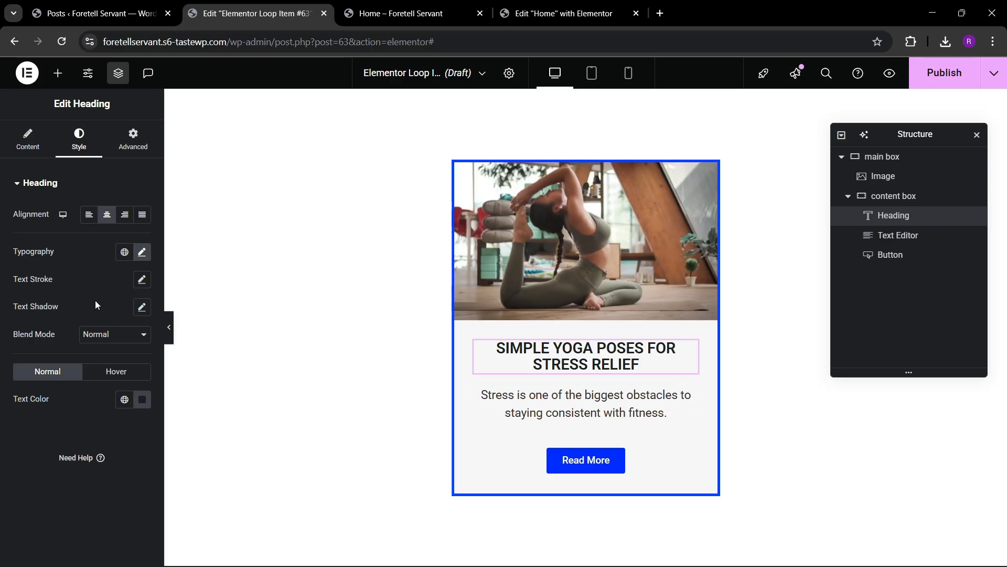
pyautogui.click(28, 148)
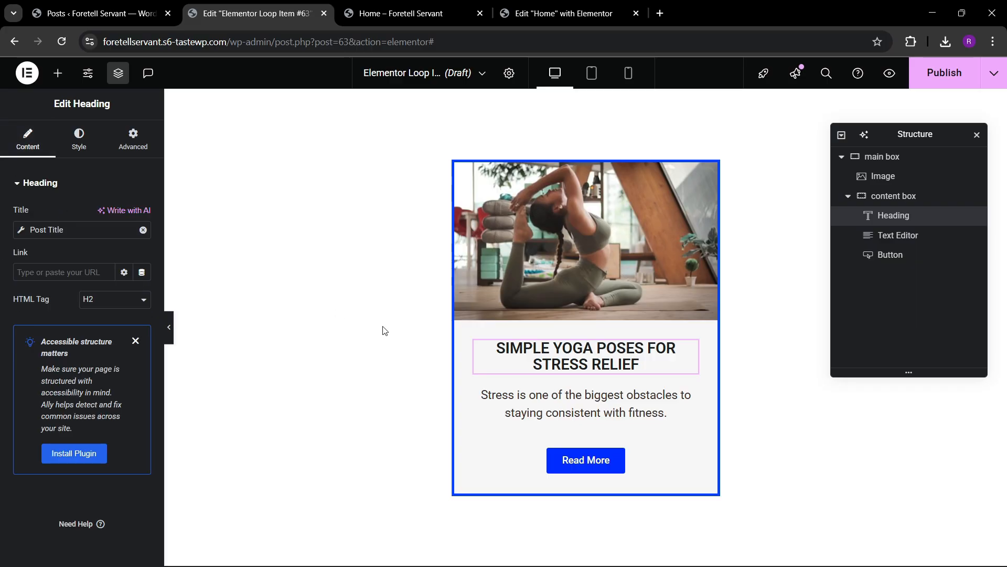
pyautogui.click(135, 342)
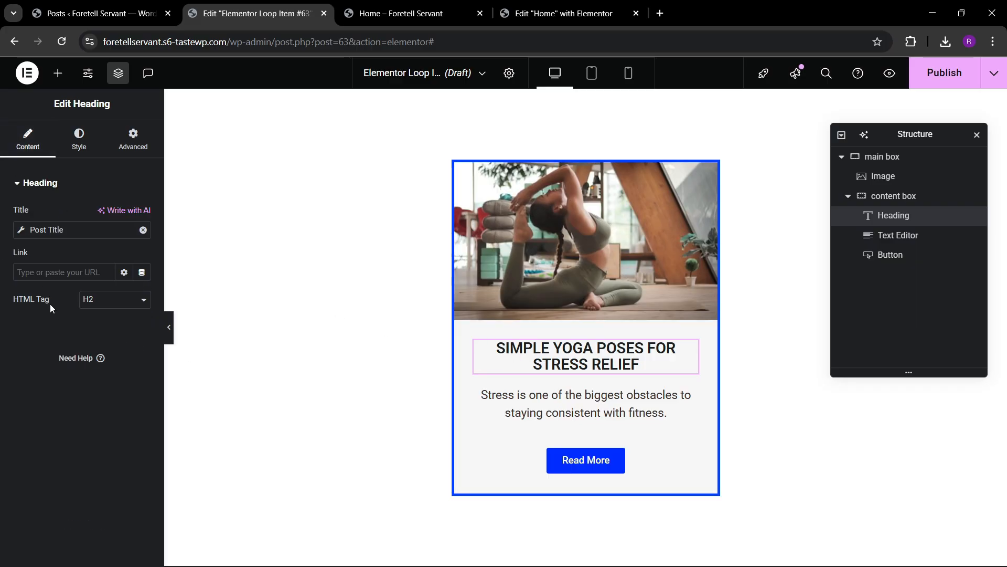
pyautogui.click(142, 272)
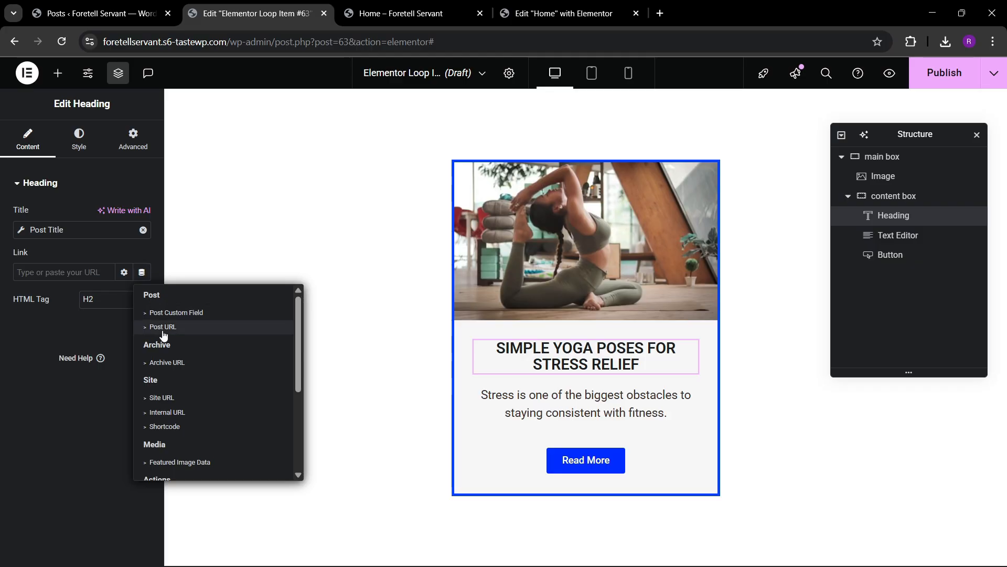
pyautogui.click(138, 328)
pyautogui.click(142, 272)
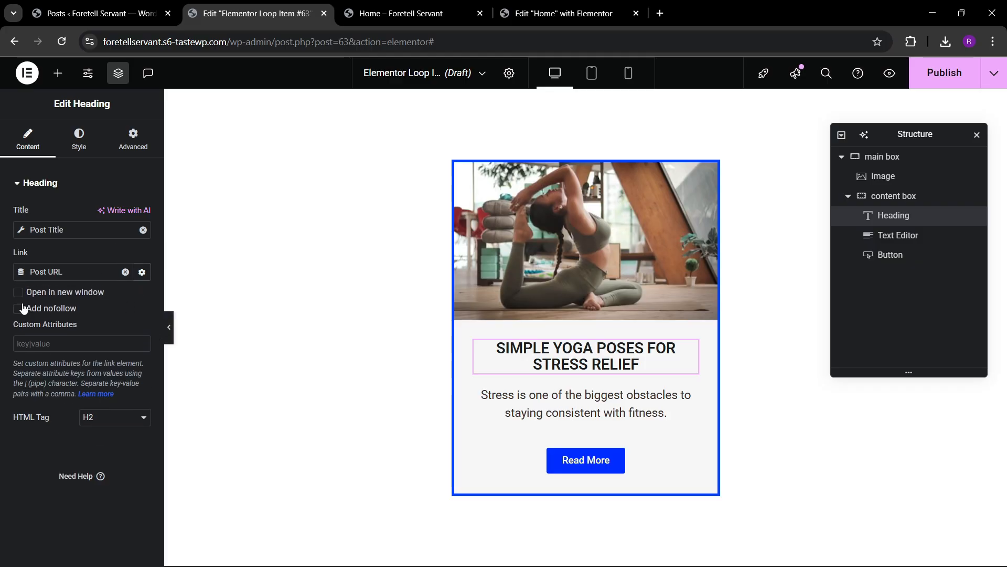
pyautogui.click(141, 272)
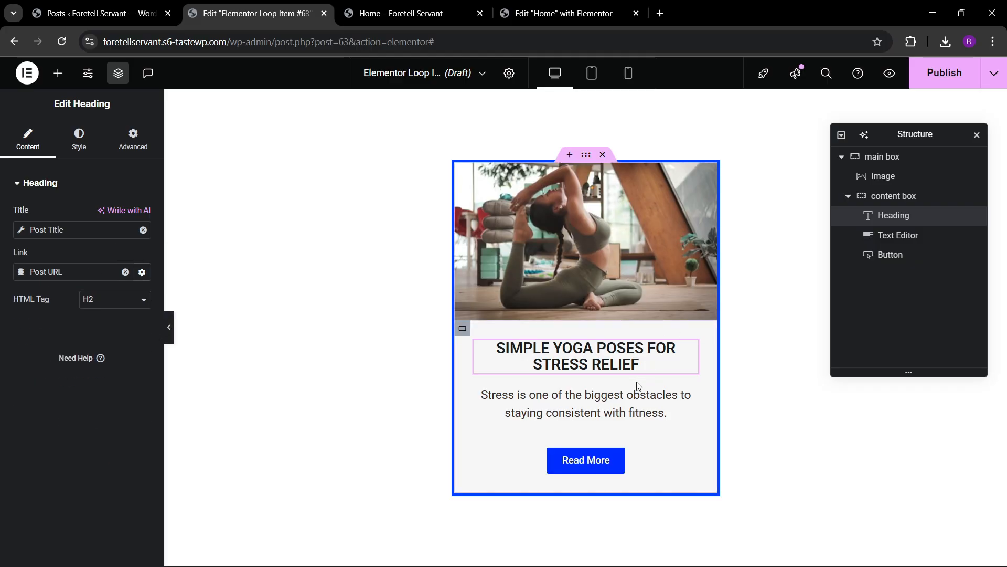
# Publish the loop item, title it "blog new" in its settings and publish that change
pyautogui.click(620, 253)
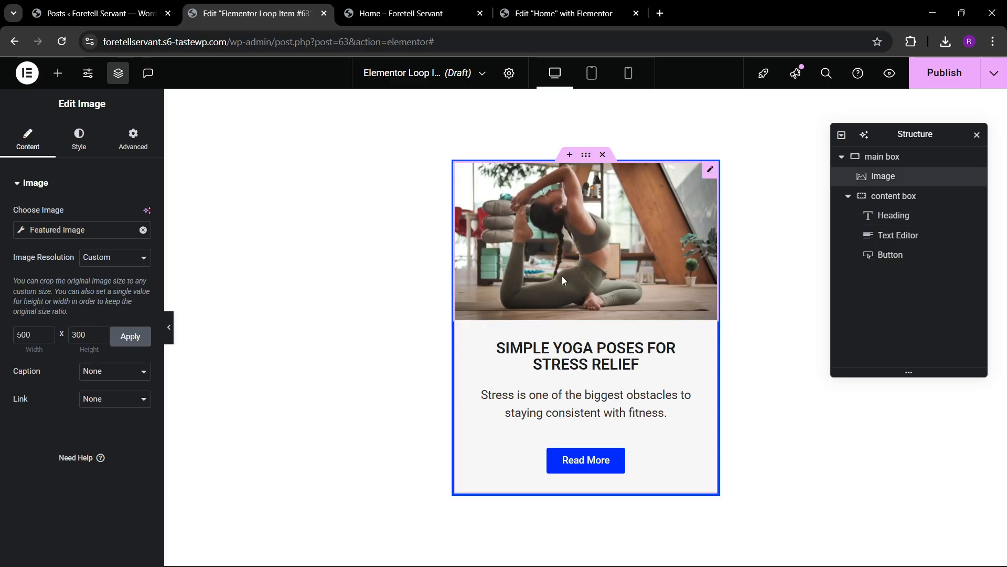
pyautogui.click(943, 72)
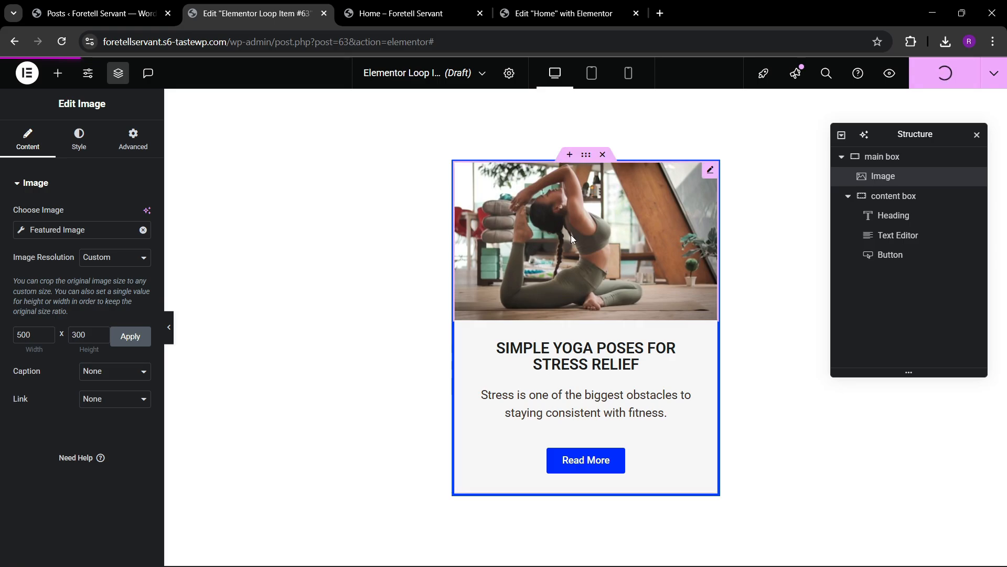
pyautogui.click(496, 74)
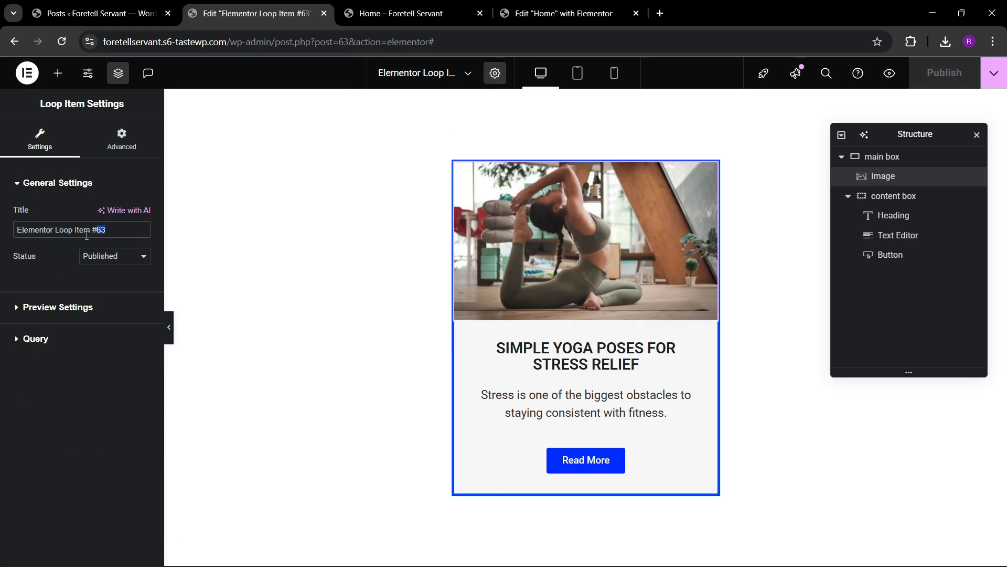
pyautogui.moveTo(87, 236); pyautogui.dragTo(2, 241)
pyautogui.write('blog')
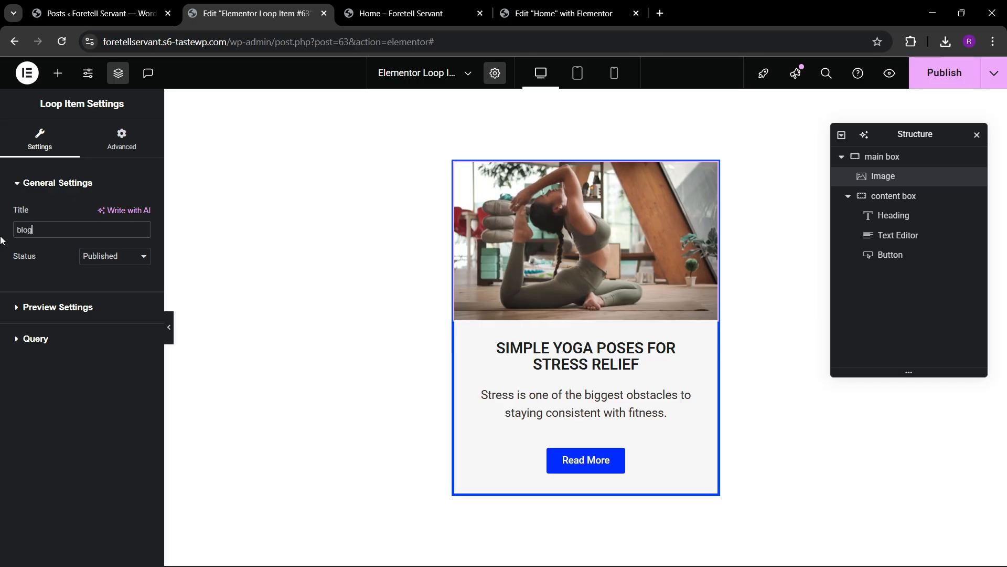
pyautogui.write(' ne')
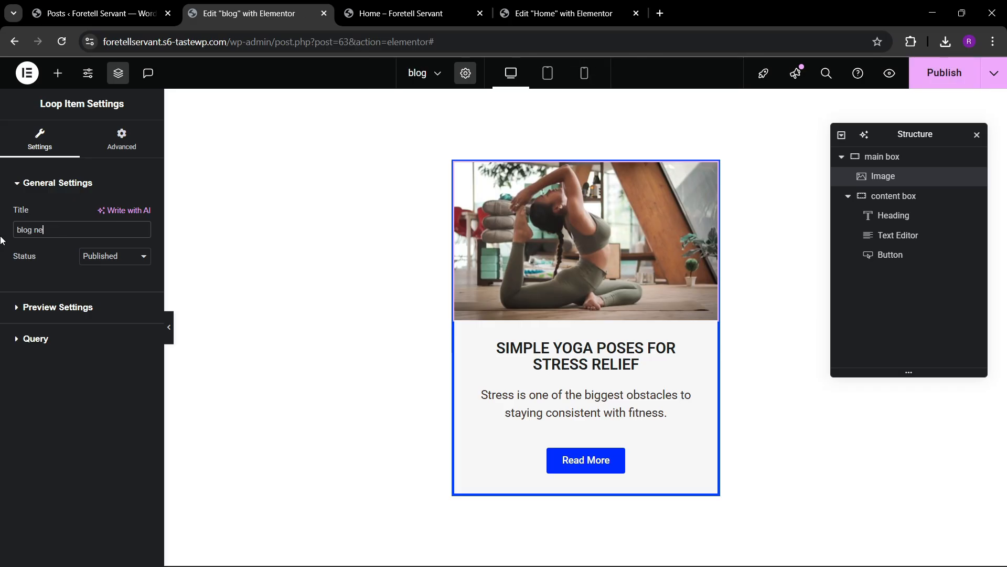
pyautogui.write('w')
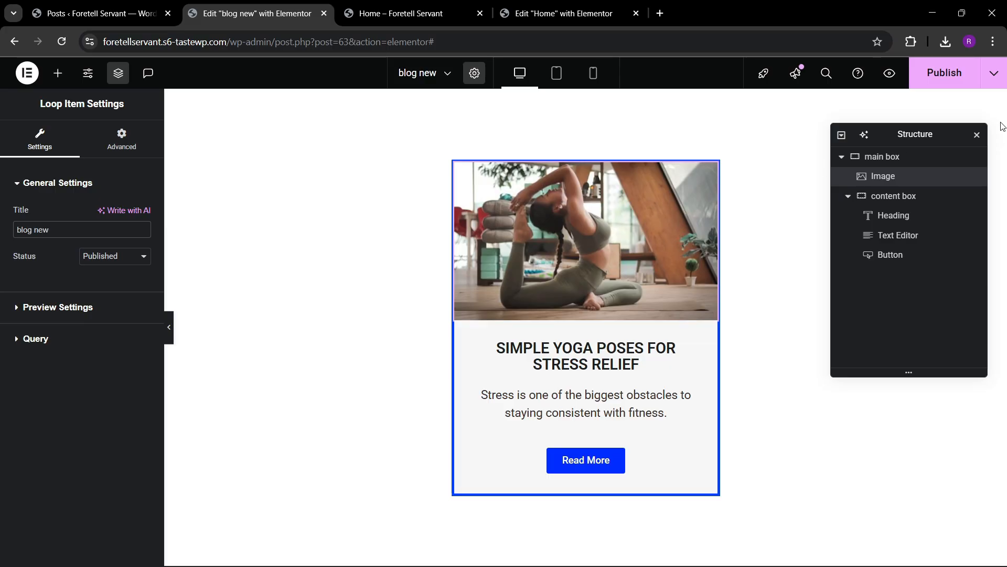
pyautogui.click(944, 73)
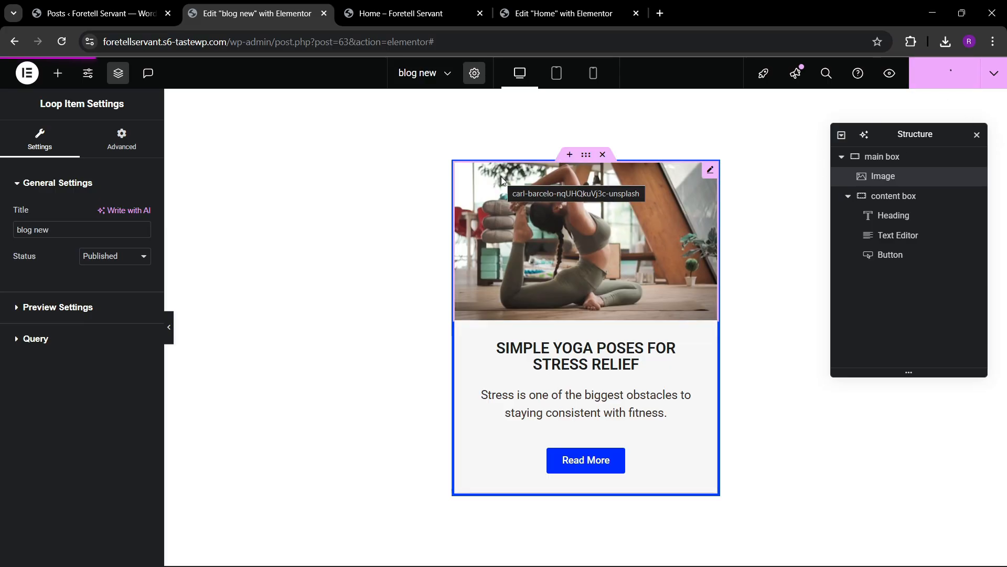
# Close the old Home editor, reload the live Home page and open it for editing with Elementor in a new tab
pyautogui.click(529, 6)
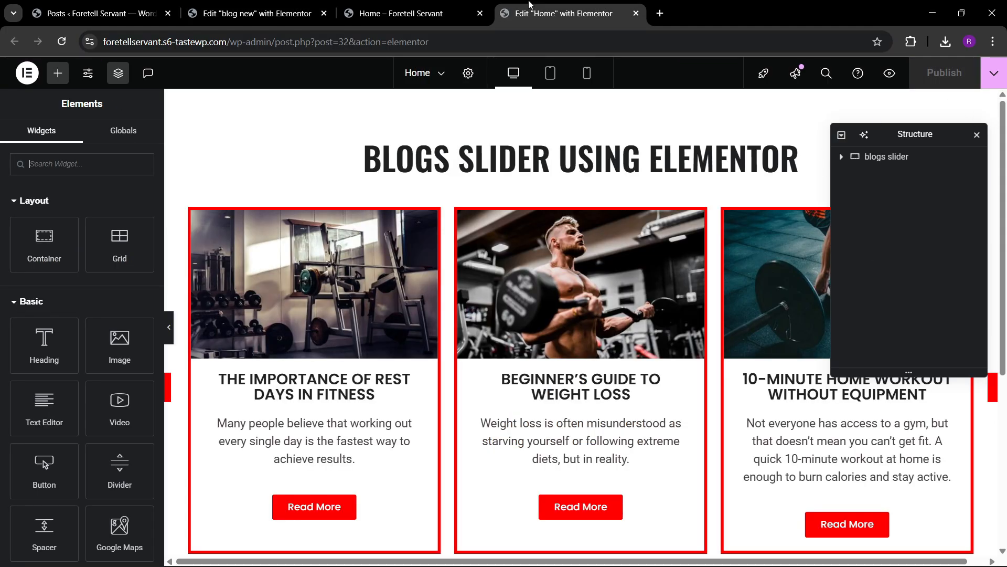
pyautogui.click(636, 13)
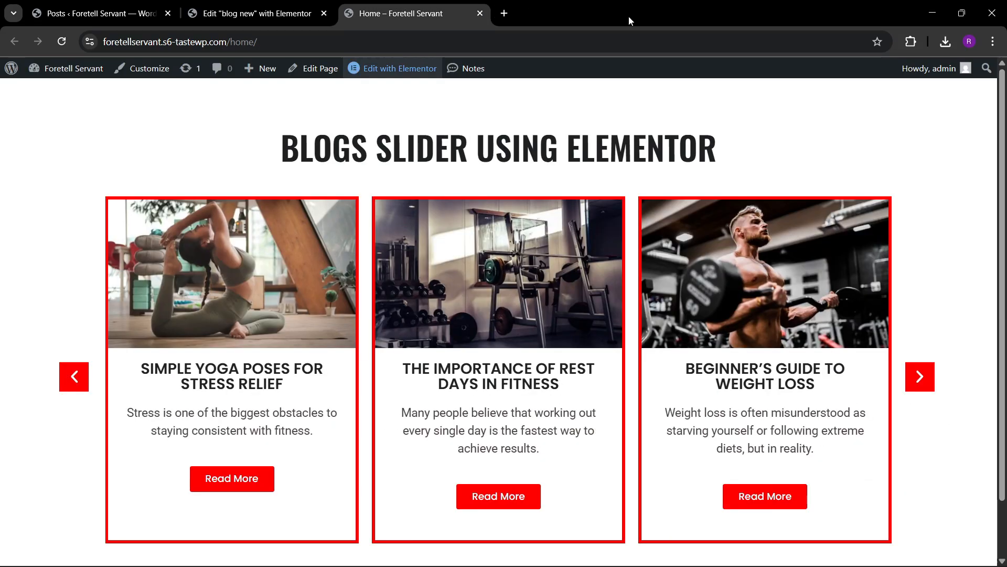
pyautogui.click(323, 41)
pyautogui.press('Return')
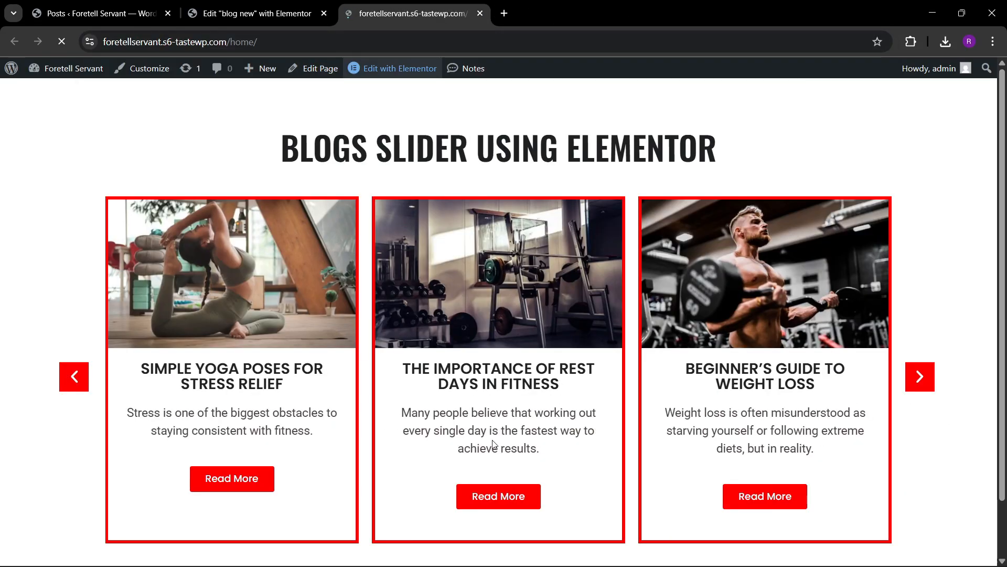
pyautogui.rightClick(390, 68)
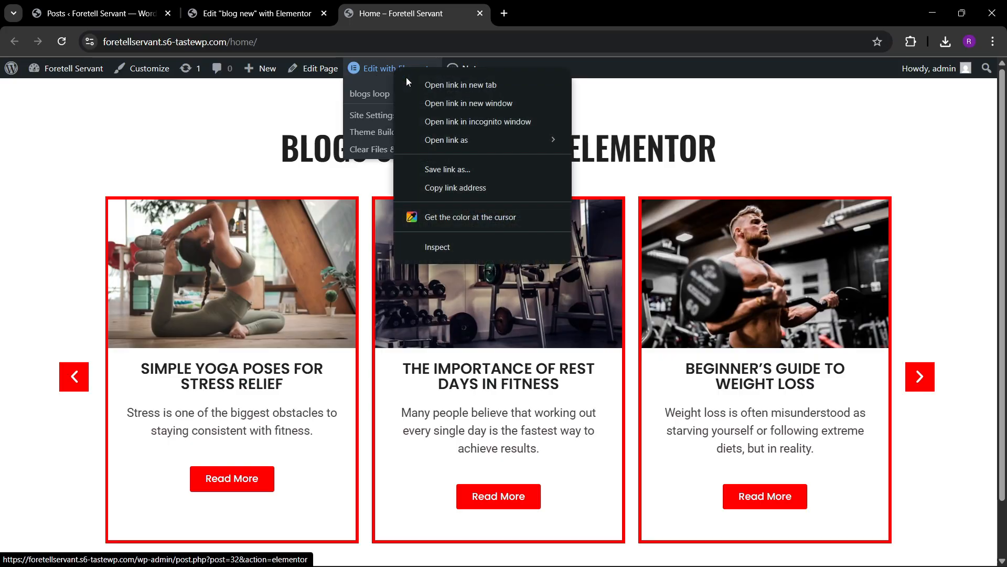
pyautogui.click(409, 79)
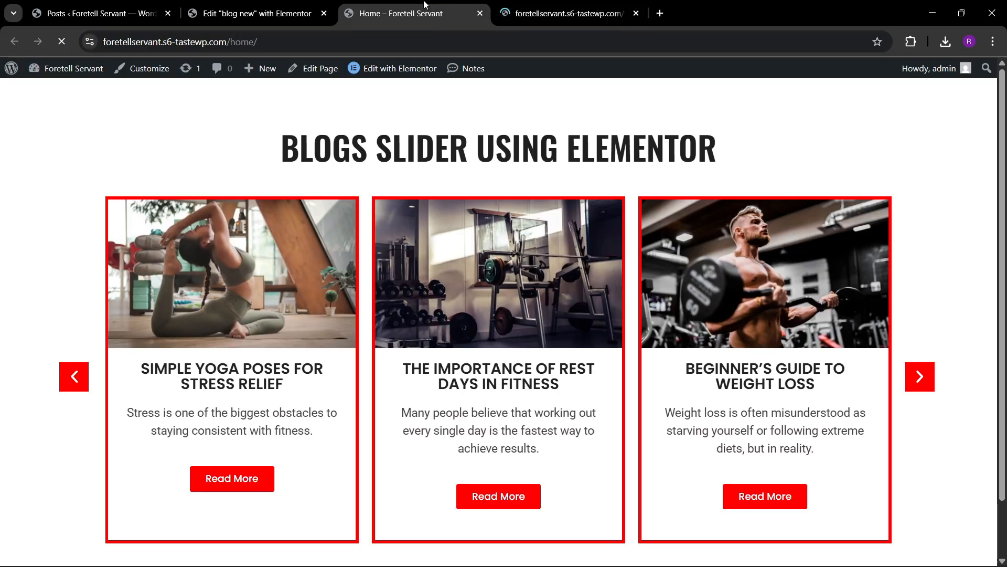
# Look through the Templates options in the WordPress dashboard and return to the "blog new" loop item
pyautogui.click(282, 4)
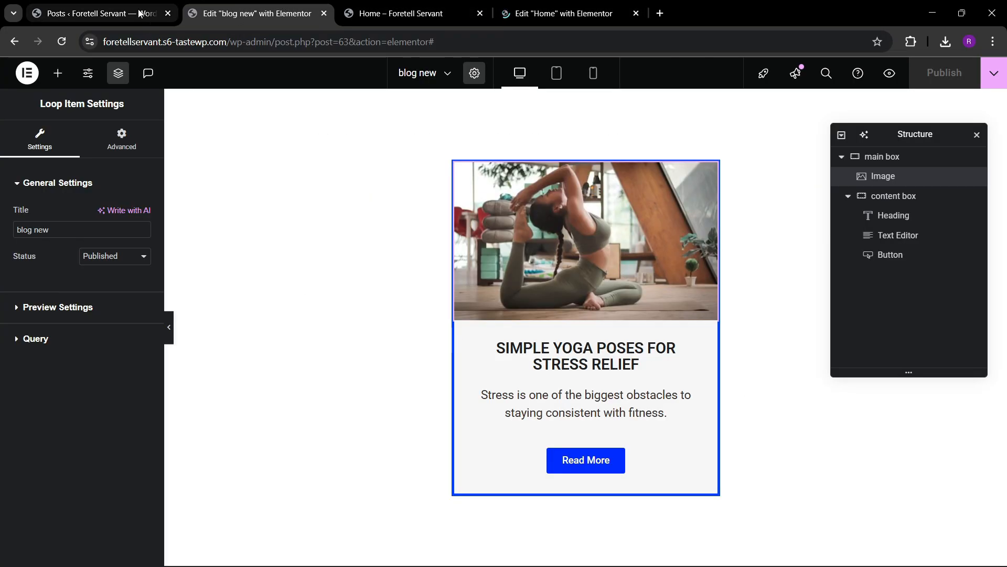
pyautogui.click(100, 13)
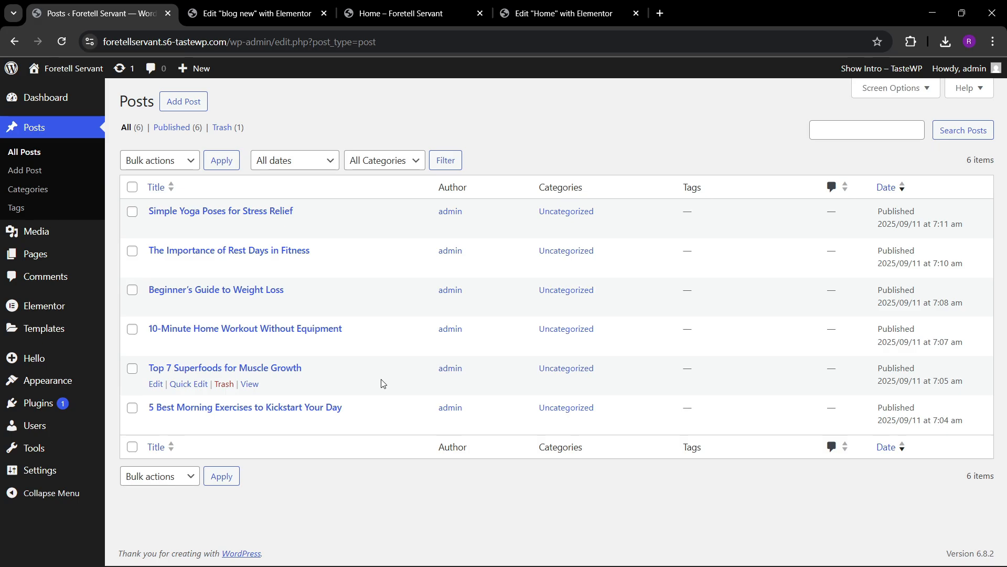
pyautogui.moveTo(54, 338)
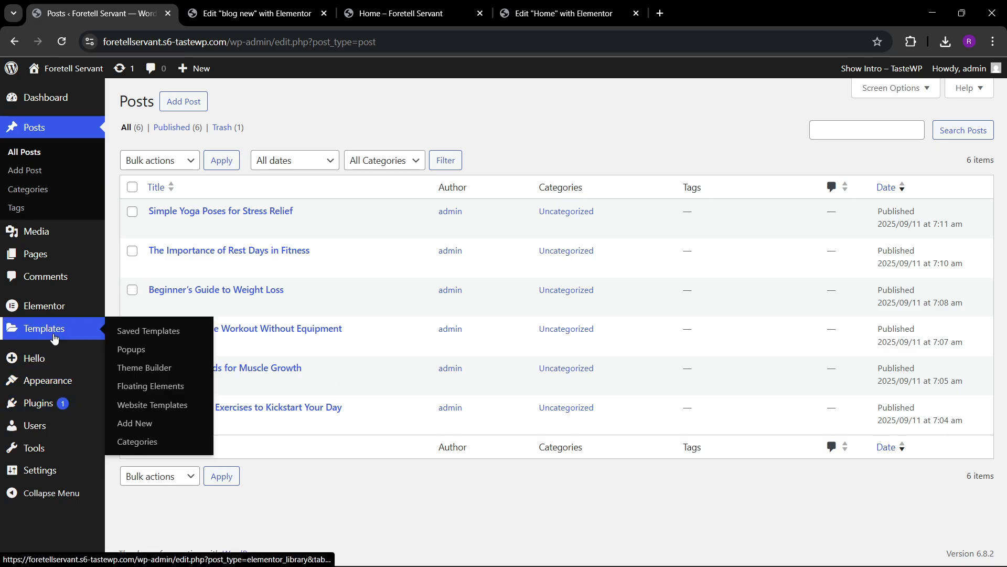
pyautogui.click(257, 13)
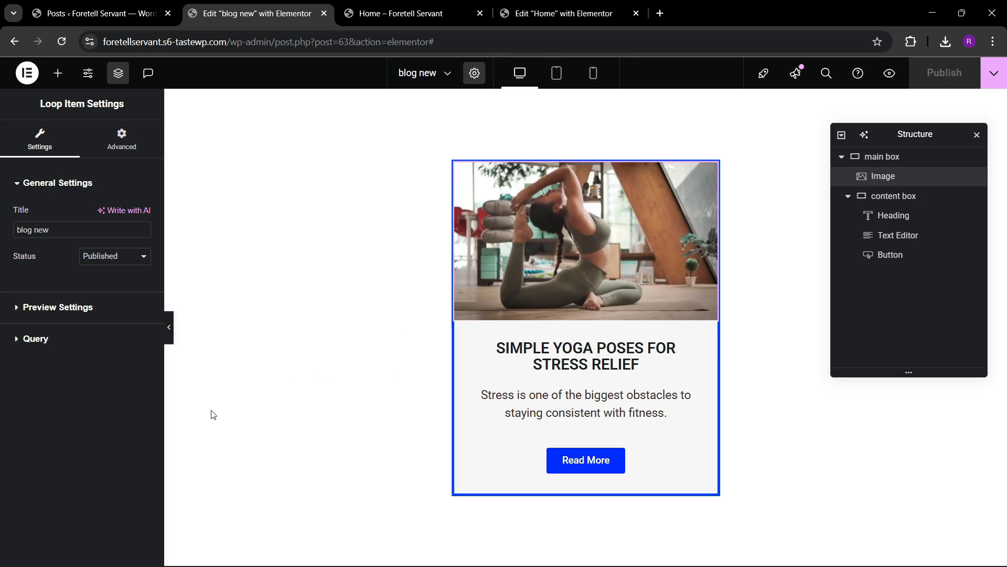
# In the Home page editor, add a single-column flexbox container below the existing blog slider and name it "blogs new"
pyautogui.click(406, 13)
pyautogui.click(556, 13)
pyautogui.scroll(-1, 531, 223)
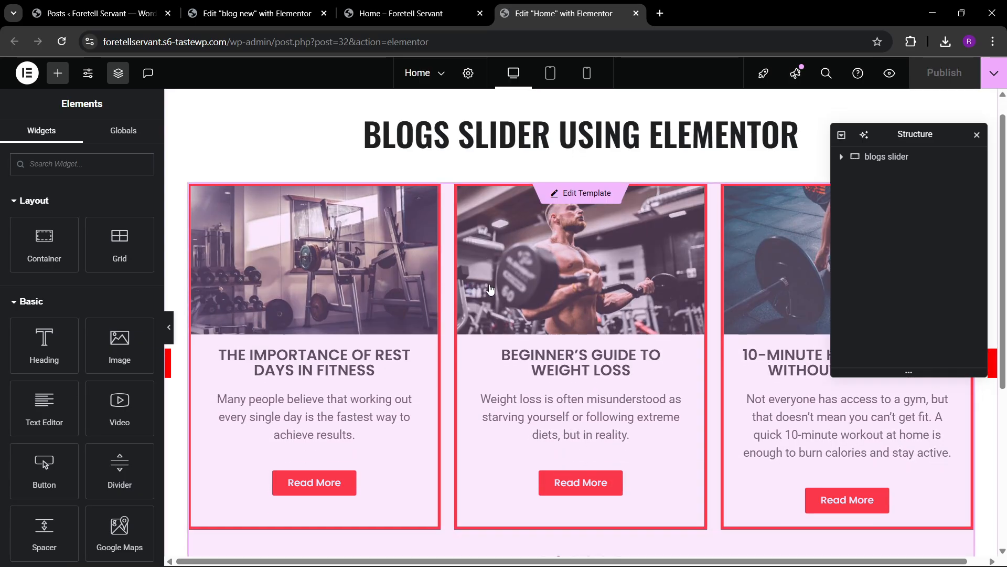
pyautogui.scroll(-5, 491, 289)
pyautogui.click(551, 443)
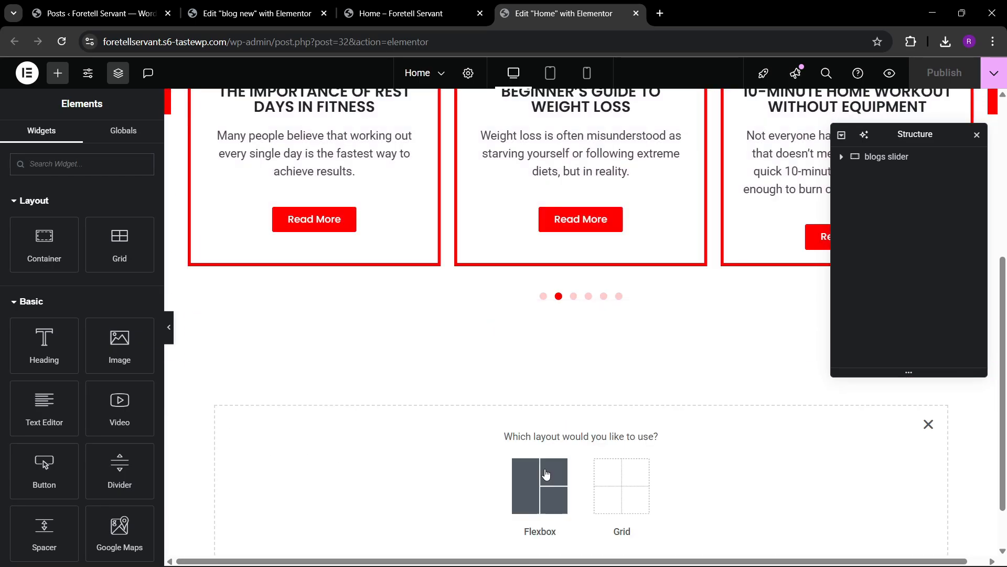
pyautogui.click(546, 473)
pyautogui.click(415, 478)
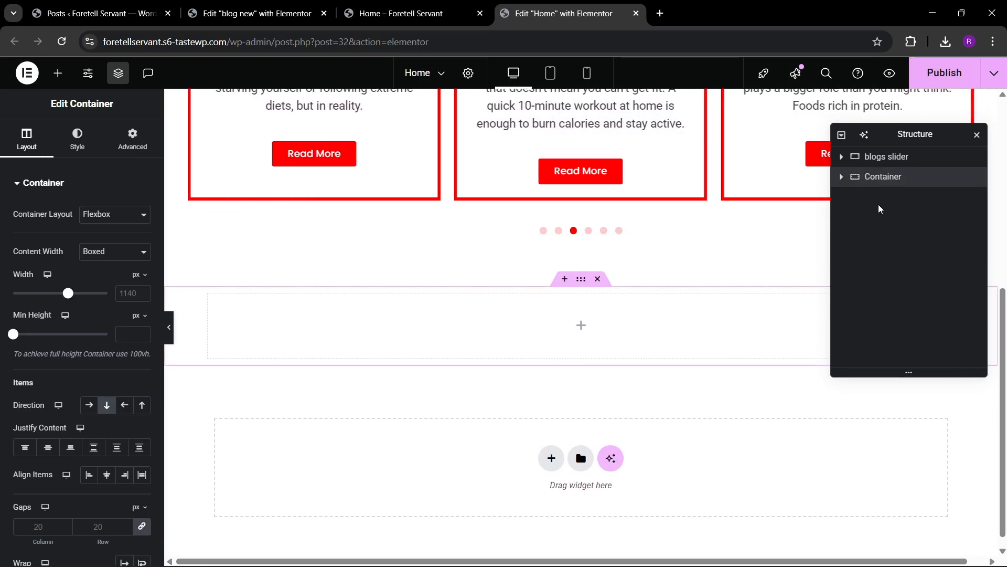
pyautogui.doubleClick(884, 178)
pyautogui.write('blogs new')
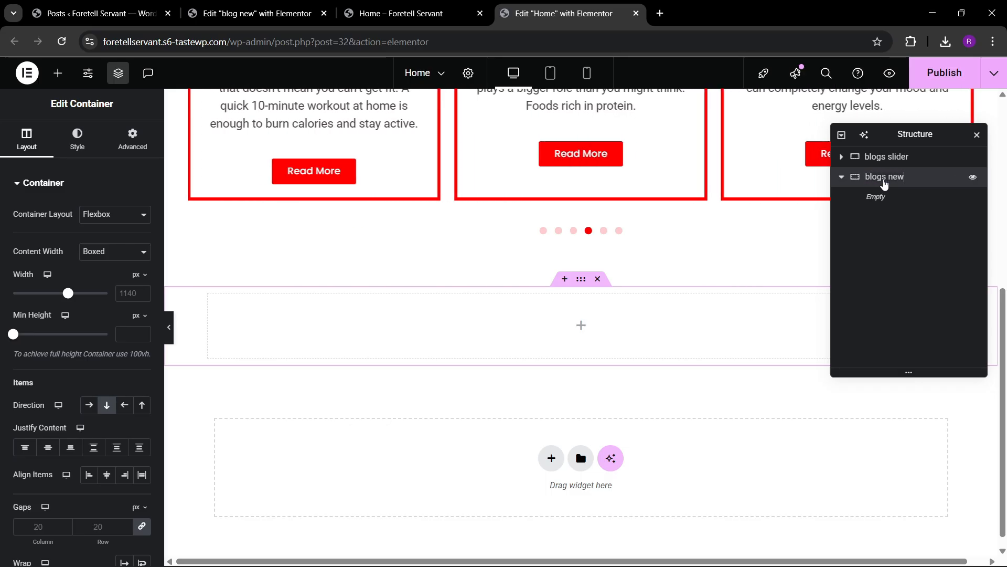
# Keep the "blogs new" container's content width boxed and set its width to 1200 px
pyautogui.click(109, 255)
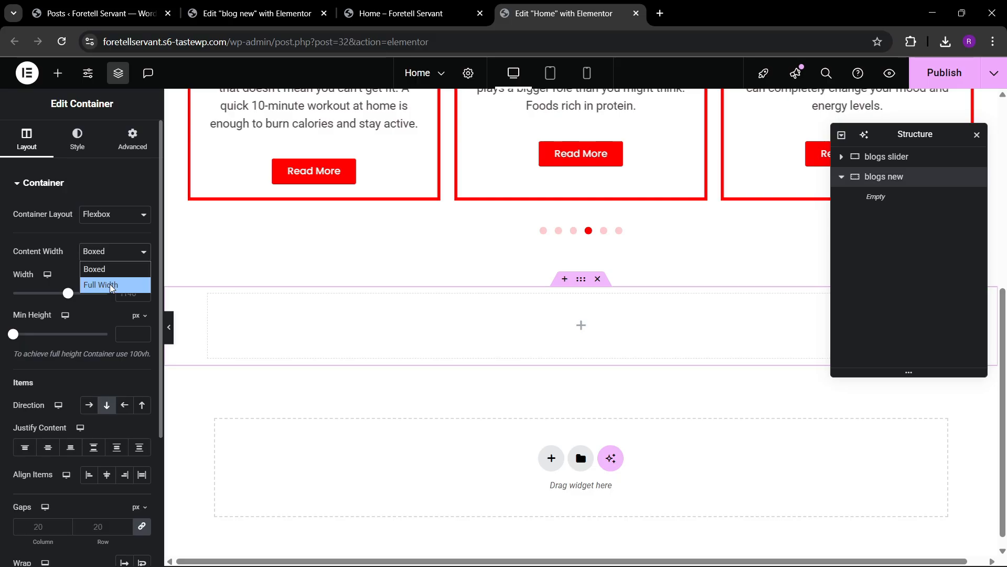
pyautogui.click(111, 285)
pyautogui.click(118, 253)
pyautogui.click(105, 268)
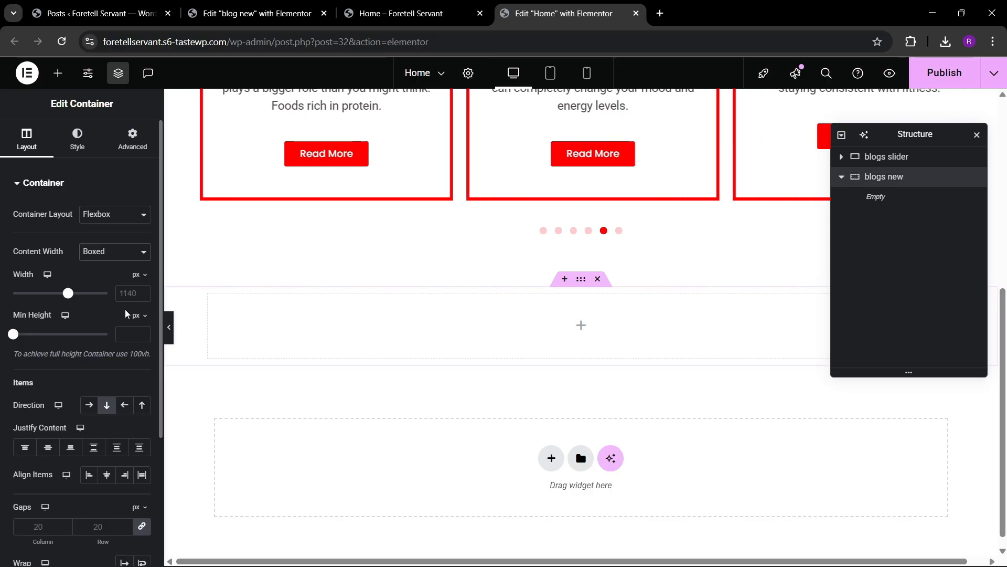
pyautogui.click(128, 296)
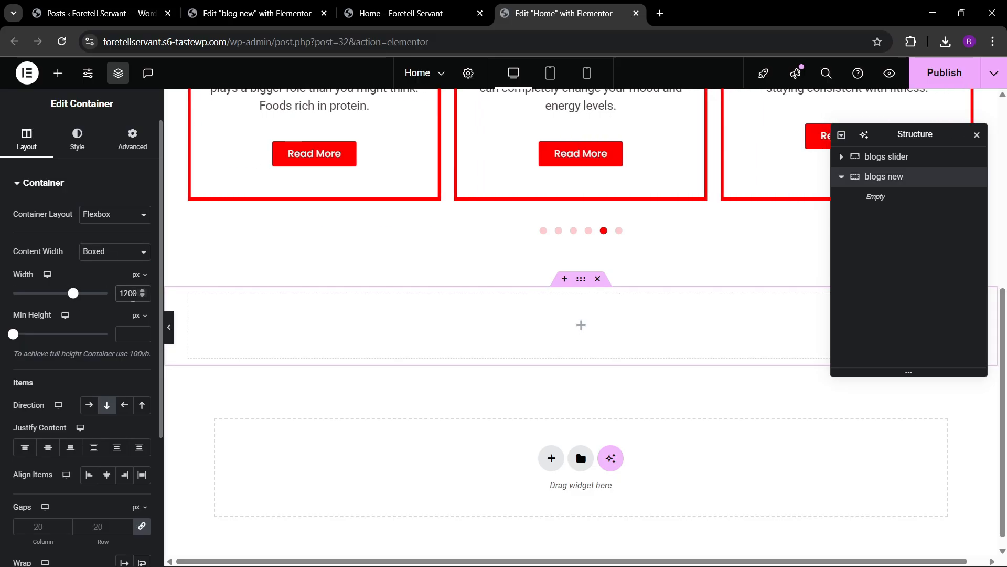
# Set the "blogs new" container's padding to 80 px top and bottom and 20 px right and left
pyautogui.click(121, 151)
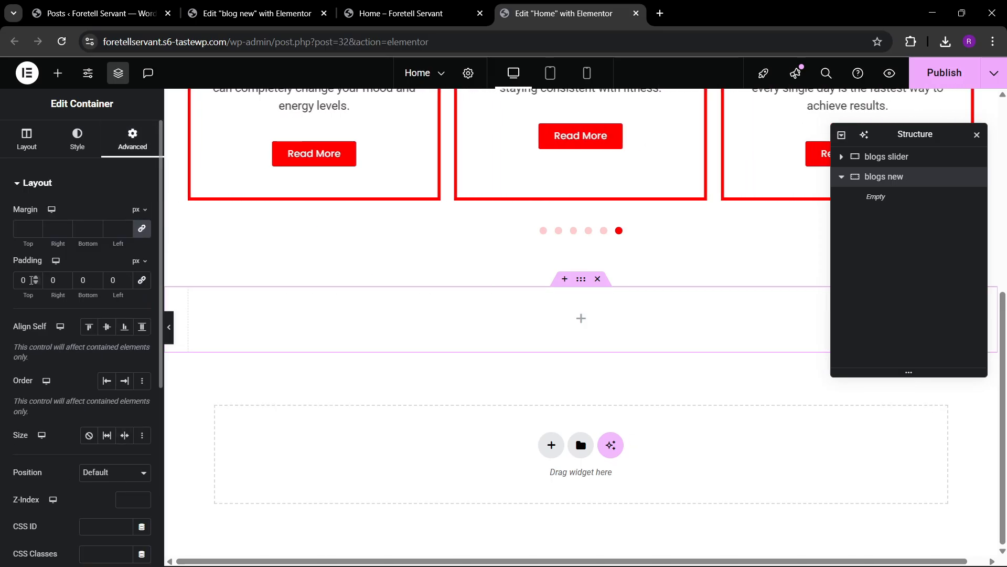
pyautogui.write('8')
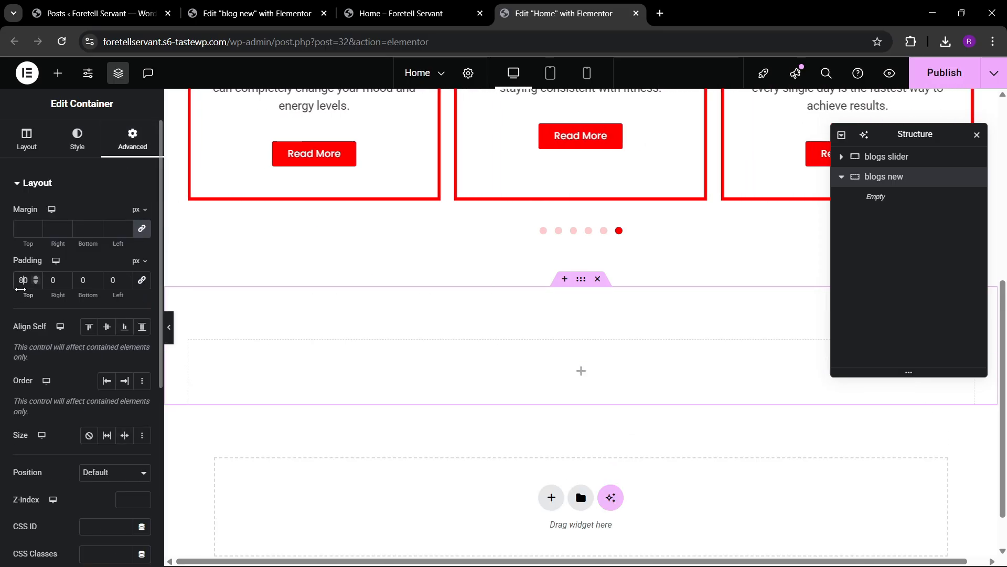
pyautogui.write('20')
pyautogui.press('Tab')
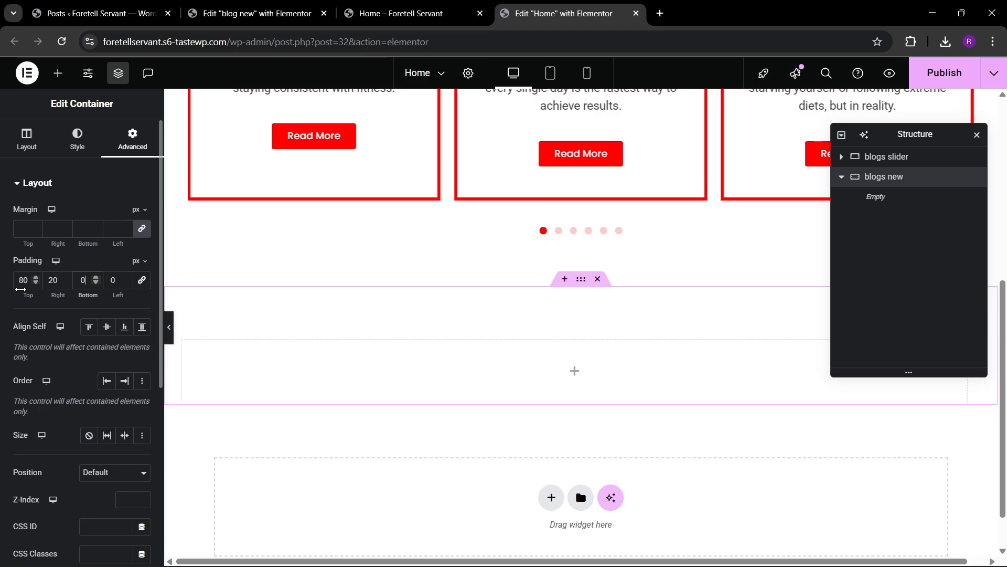
pyautogui.write('8')
pyautogui.press('Tab')
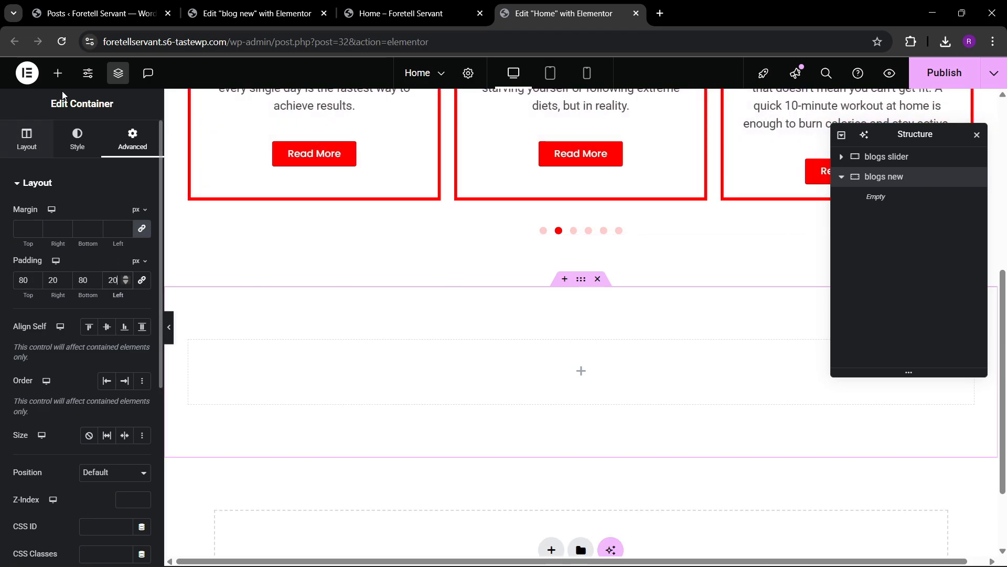
# Add a Heading widget inside the "blogs new" container with the title "BLOGS SLIDER USING ELEMENTOR NEW"
pyautogui.click(58, 73)
pyautogui.moveTo(42, 355); pyautogui.dragTo(539, 373)
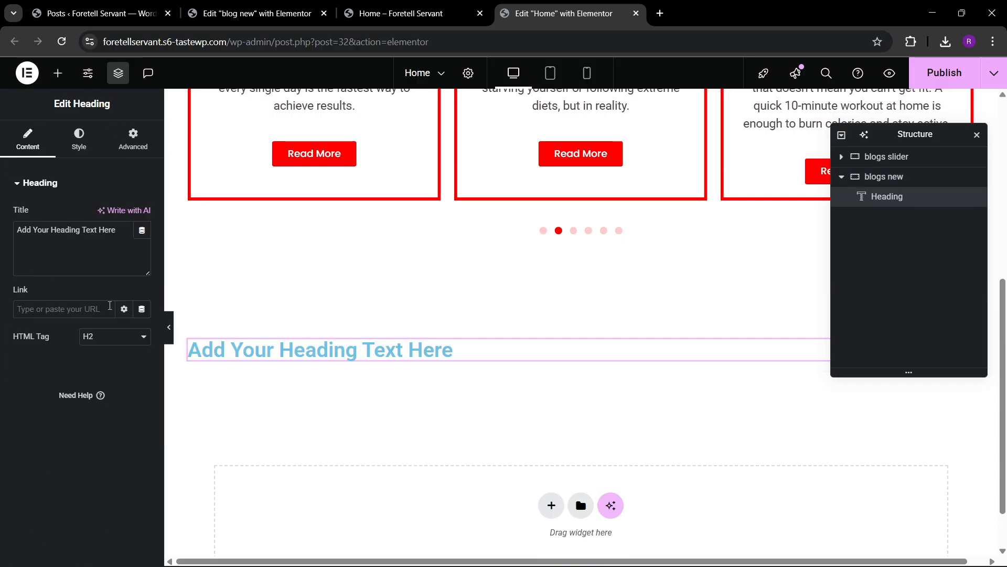
pyautogui.tripleClick(105, 255)
pyautogui.press('BackSpace')
pyautogui.write('BLO')
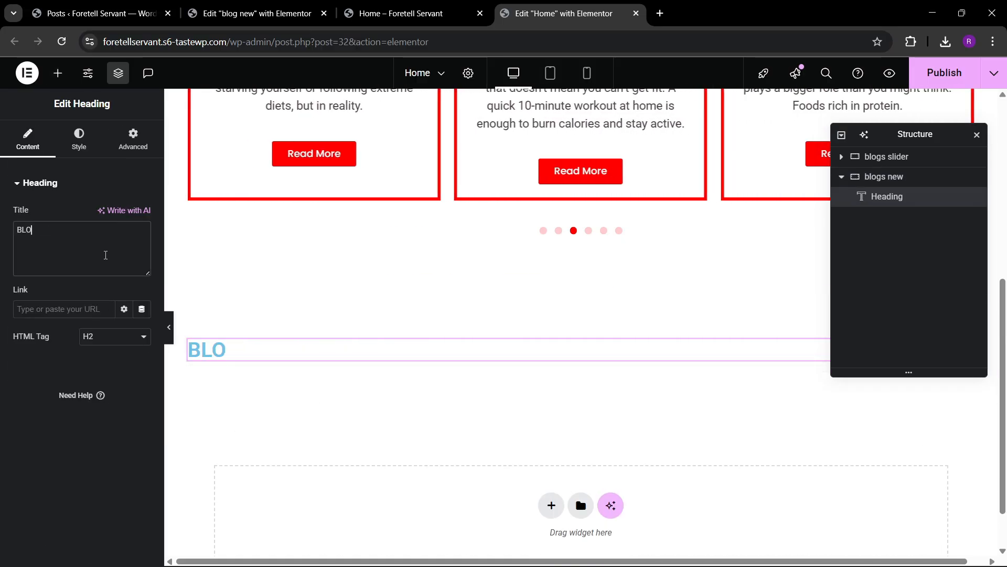
pyautogui.write('GS SLID')
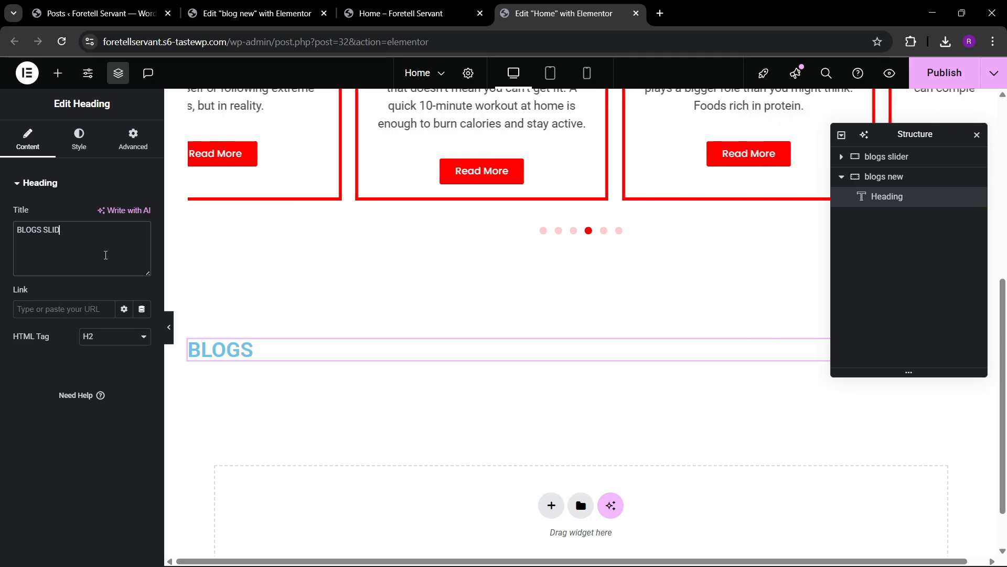
pyautogui.write('ER USING ELEMENTOR NEW')
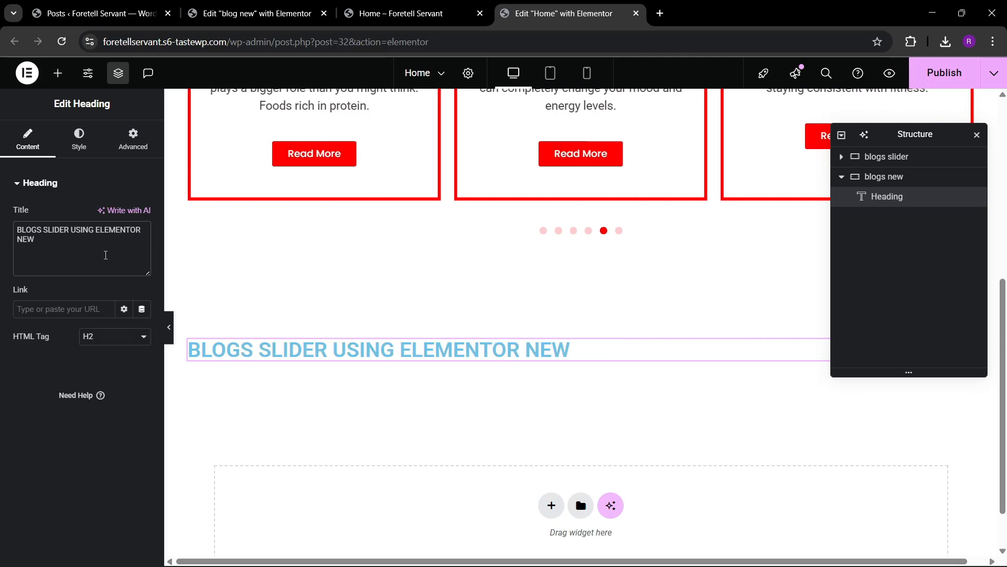
# Center the "blogs new" container's contents with centered justification and item alignment
pyautogui.click(892, 179)
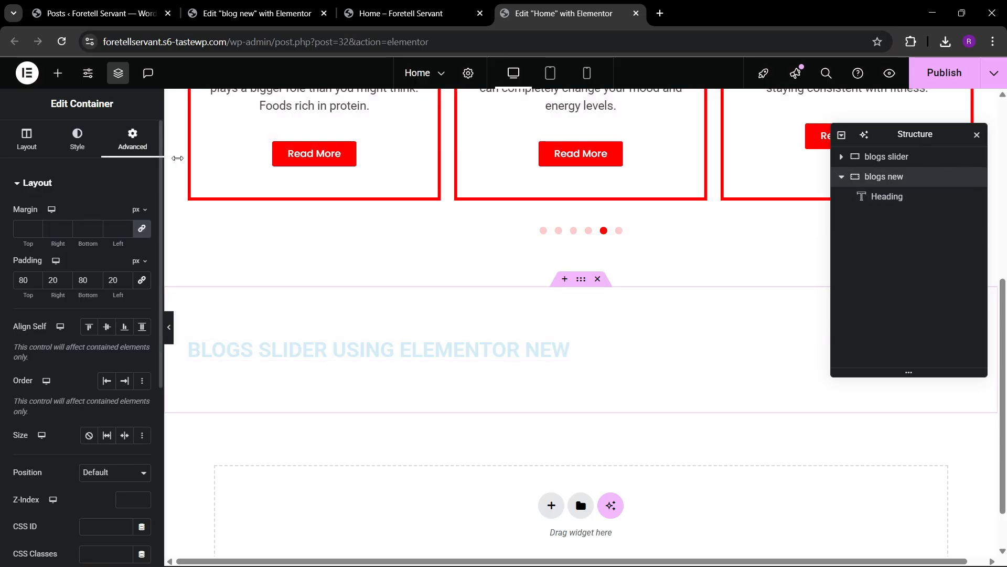
pyautogui.click(27, 139)
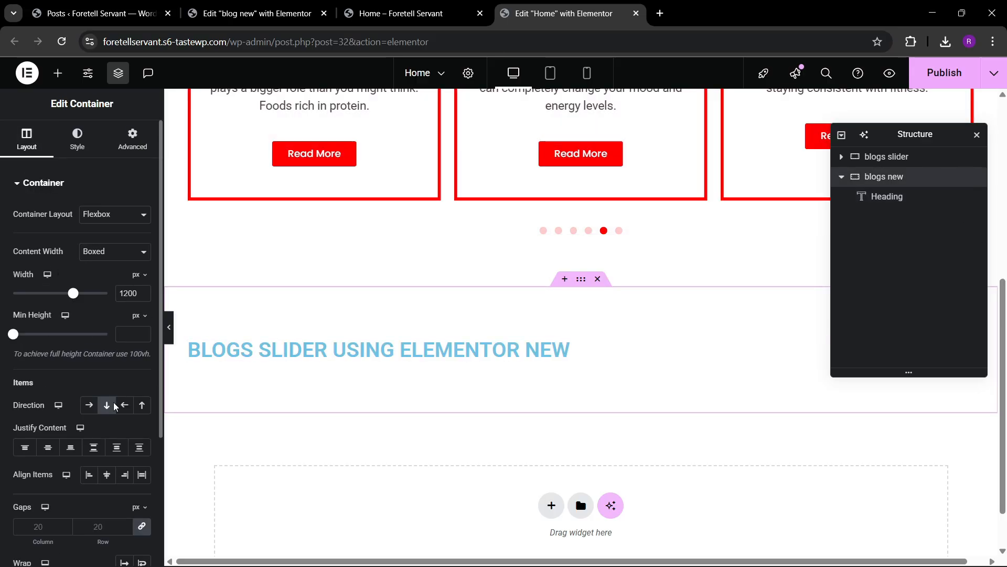
pyautogui.click(107, 474)
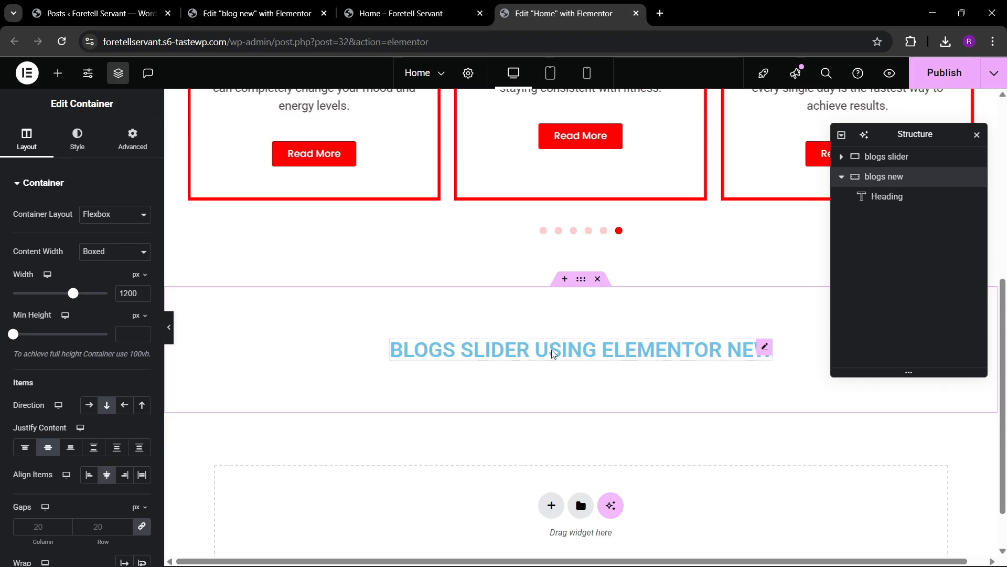
# Set the new heading's font size to 40 px in its typography
pyautogui.click(762, 346)
pyautogui.click(79, 139)
pyautogui.click(142, 252)
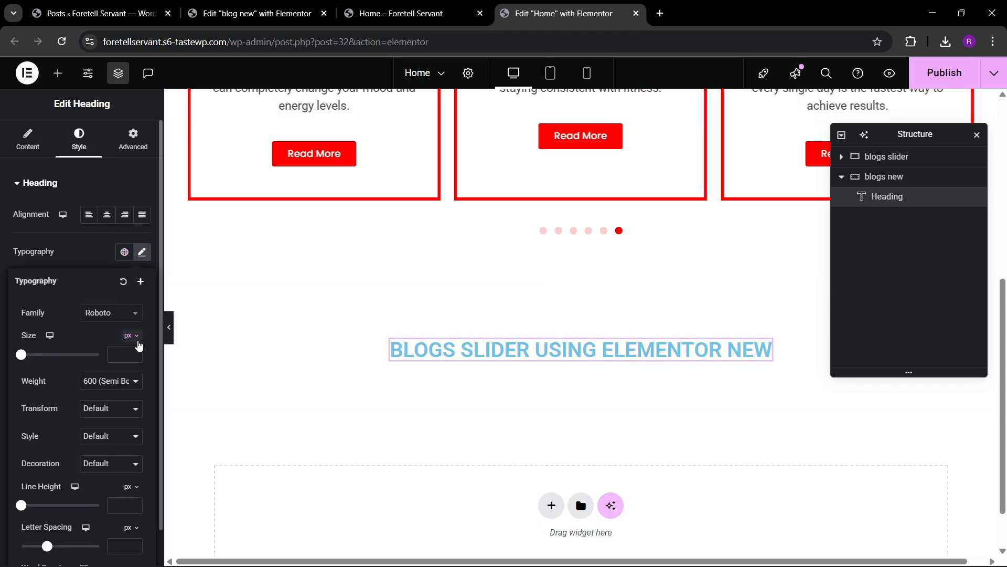
pyautogui.click(134, 354)
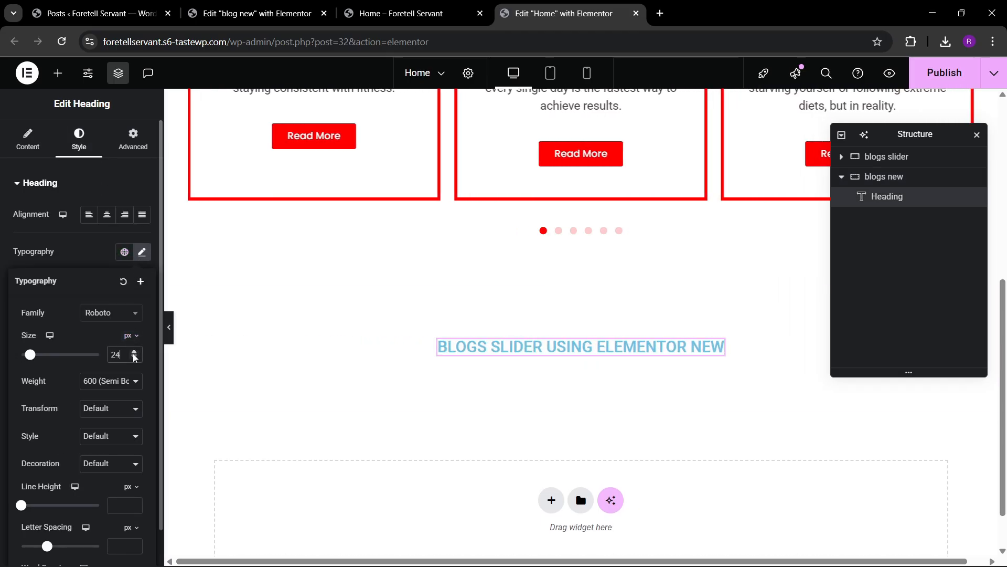
pyautogui.click(134, 354)
pyautogui.click(134, 353)
pyautogui.click(133, 354)
pyautogui.click(133, 354)
pyautogui.click(133, 354)
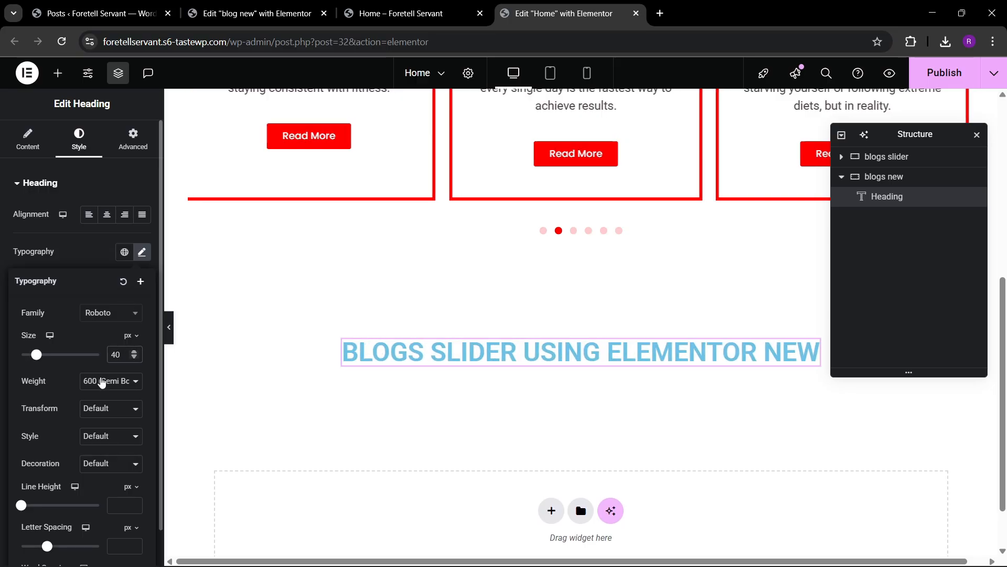
pyautogui.click(85, 259)
# Set the new heading's text color to blue #0027FF
pyautogui.click(124, 399)
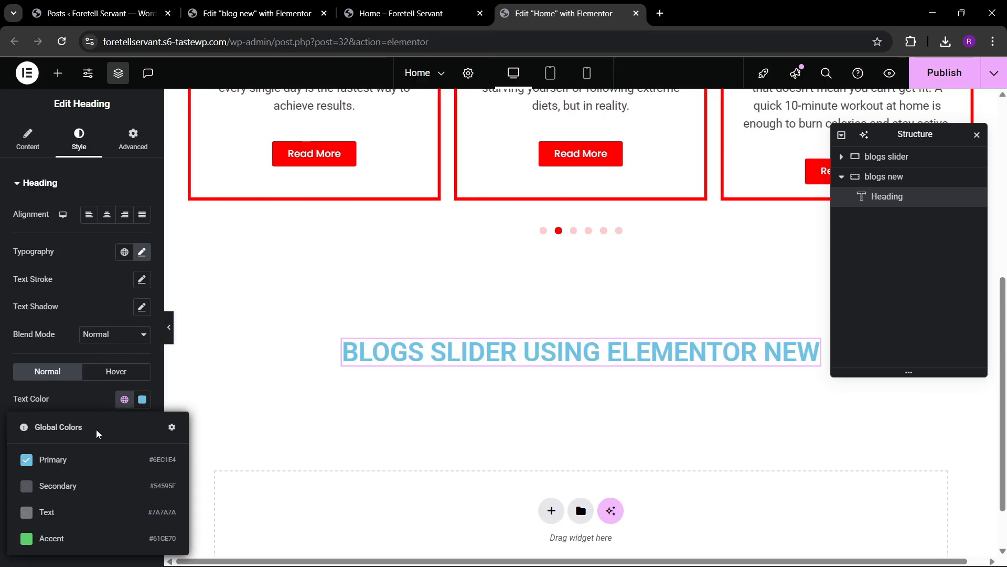
pyautogui.click(109, 317)
pyautogui.click(142, 399)
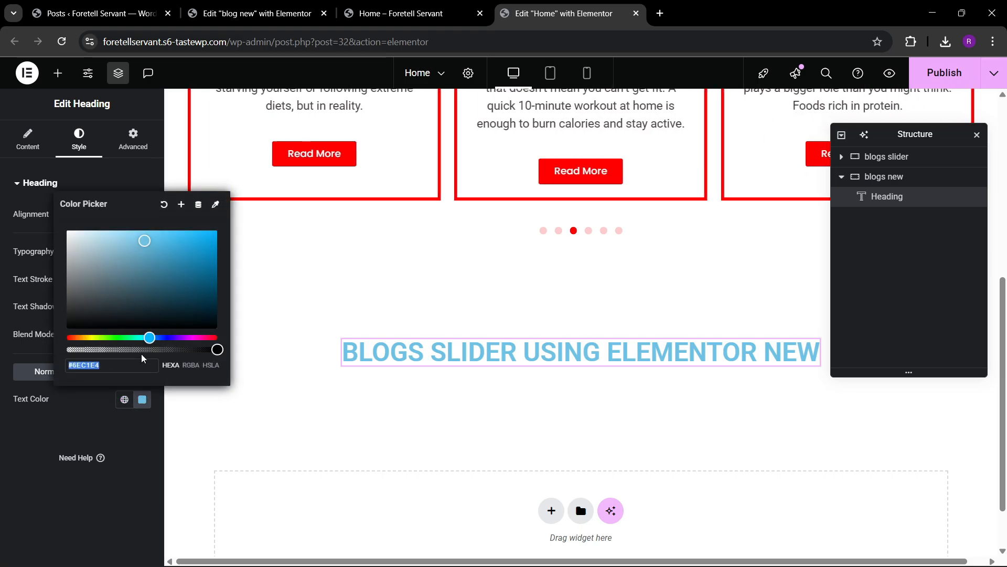
pyautogui.write('#000000')
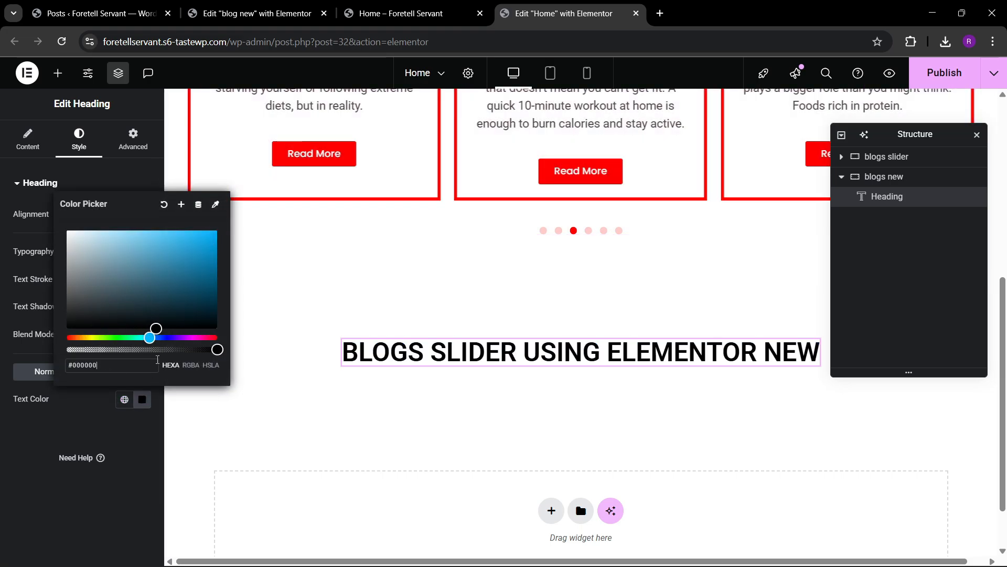
pyautogui.click(164, 337)
pyautogui.moveTo(163, 304); pyautogui.dragTo(224, 227)
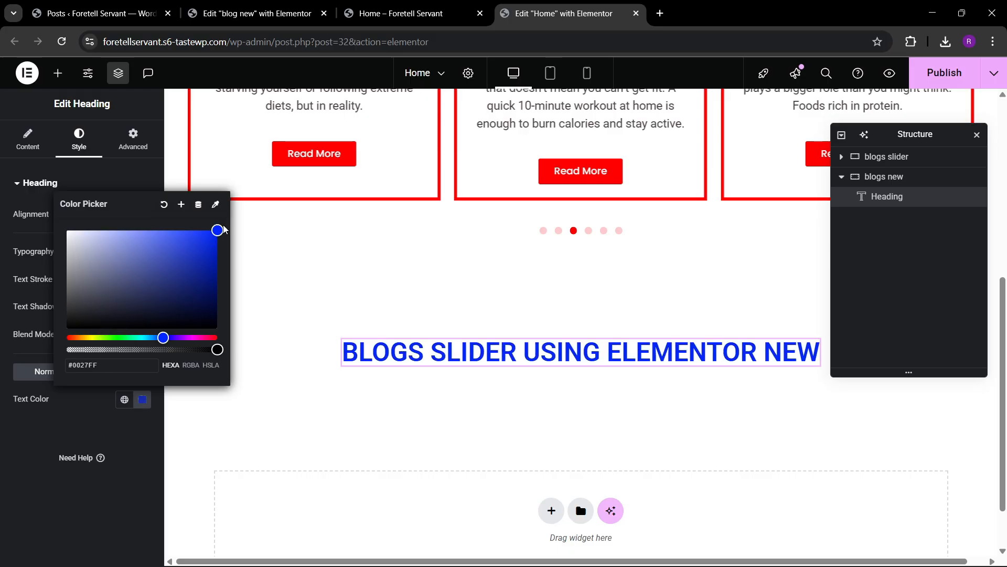
pyautogui.click(2, 458)
# Search the widgets for "loop" and add a Loop Carousel below the heading in the "blogs new" container
pyautogui.click(57, 73)
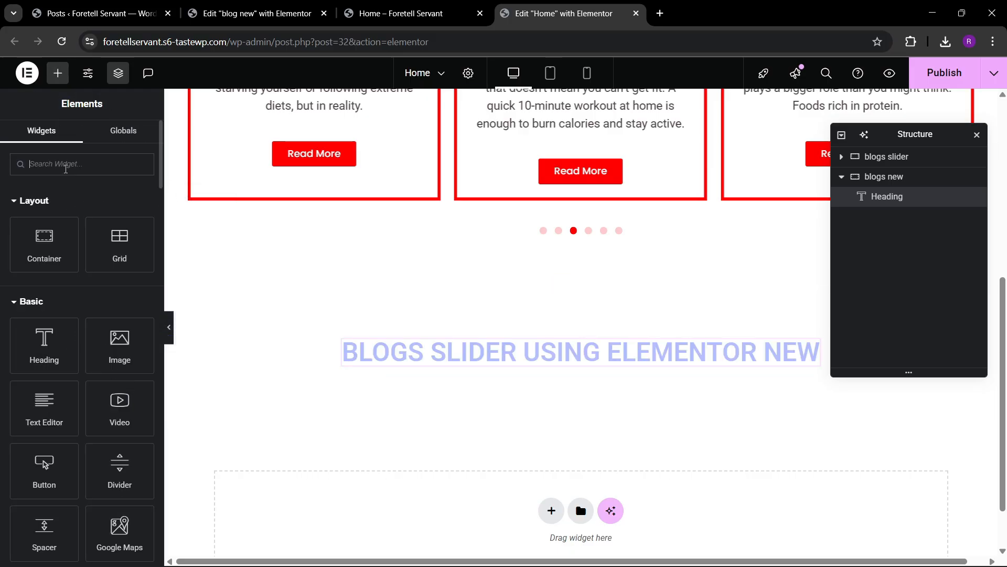
pyautogui.write('loop')
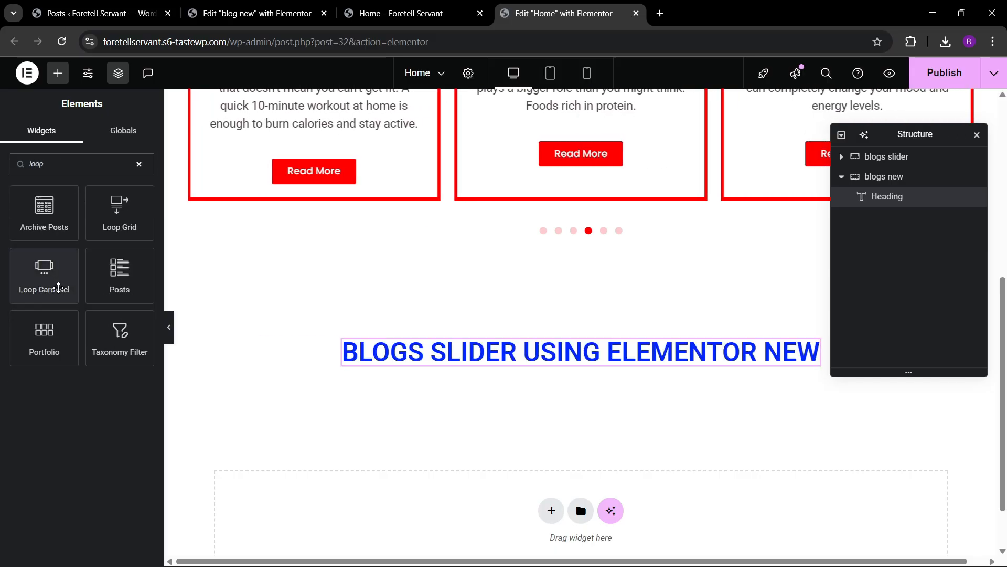
pyautogui.moveTo(55, 278); pyautogui.dragTo(519, 368)
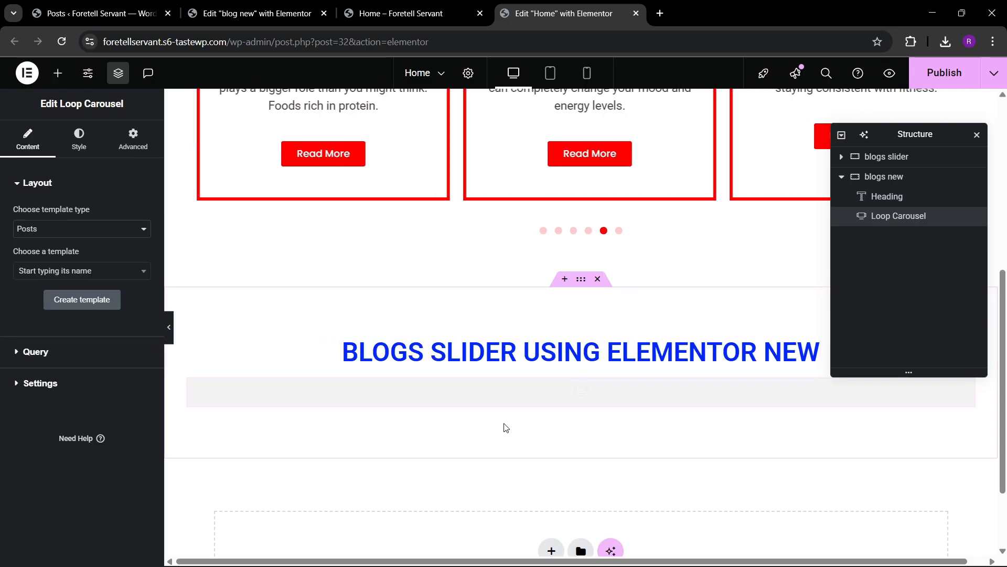
pyautogui.scroll(-2, 396, 423)
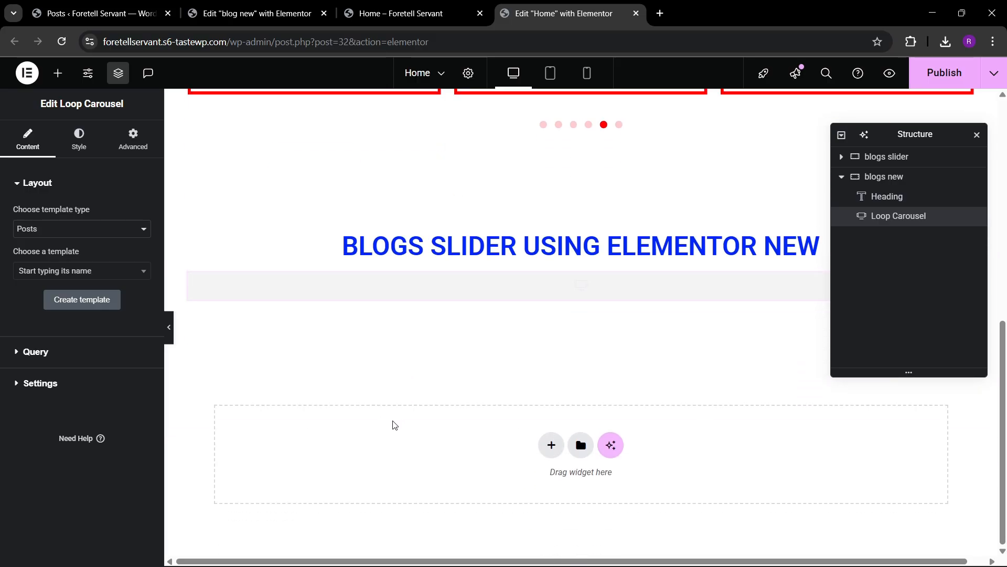
# Set the Loop Carousel's template type to Posts and assign the "blog new" template, then check the resulting slider
pyautogui.click(57, 230)
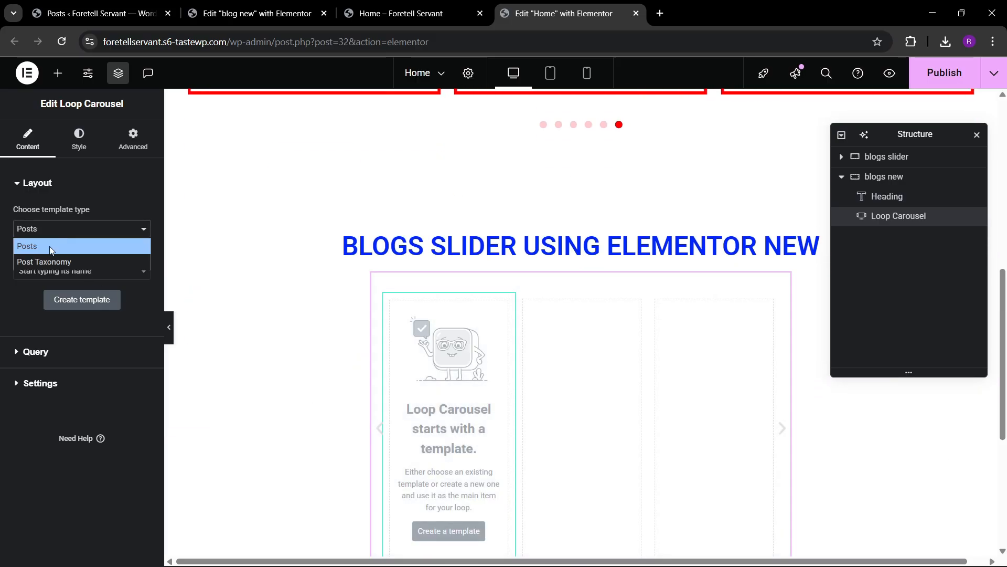
pyautogui.click(49, 246)
pyautogui.click(51, 274)
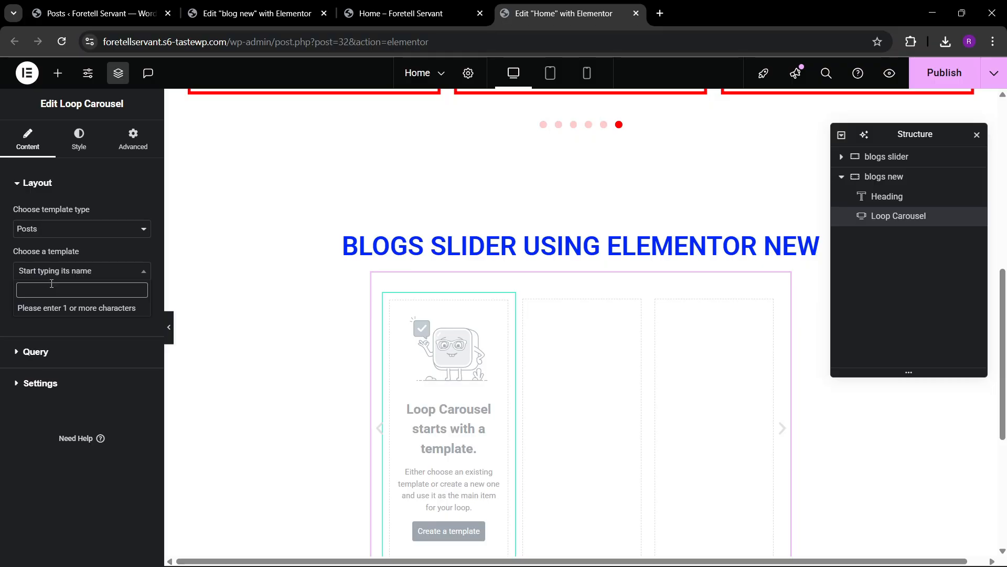
pyautogui.write('blog new')
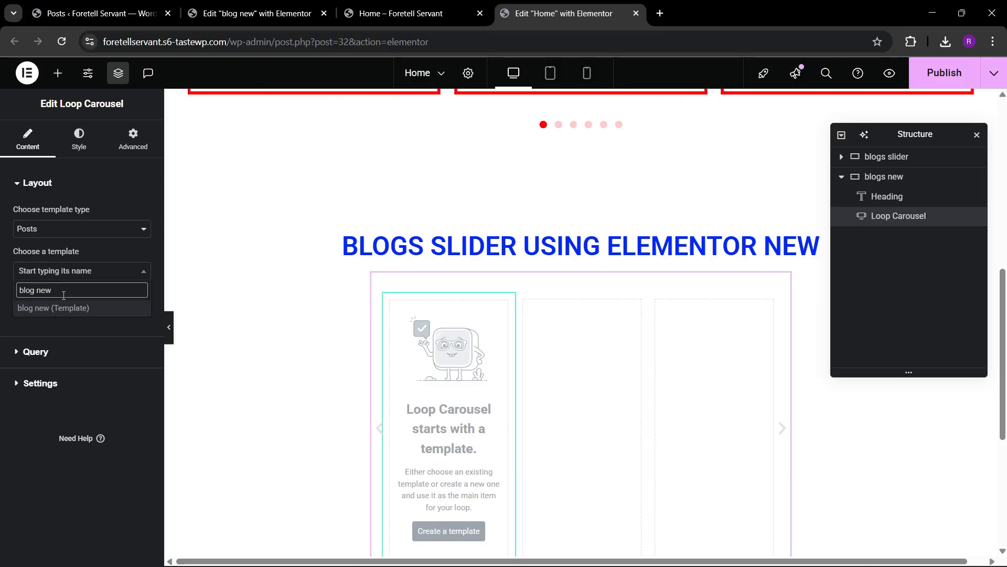
pyautogui.click(63, 310)
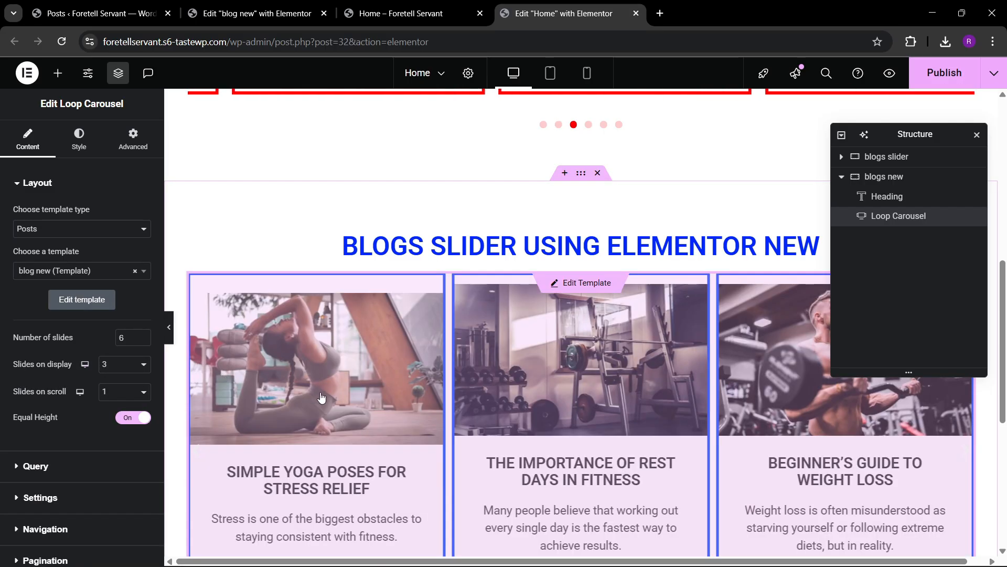
pyautogui.scroll(-3, 322, 401)
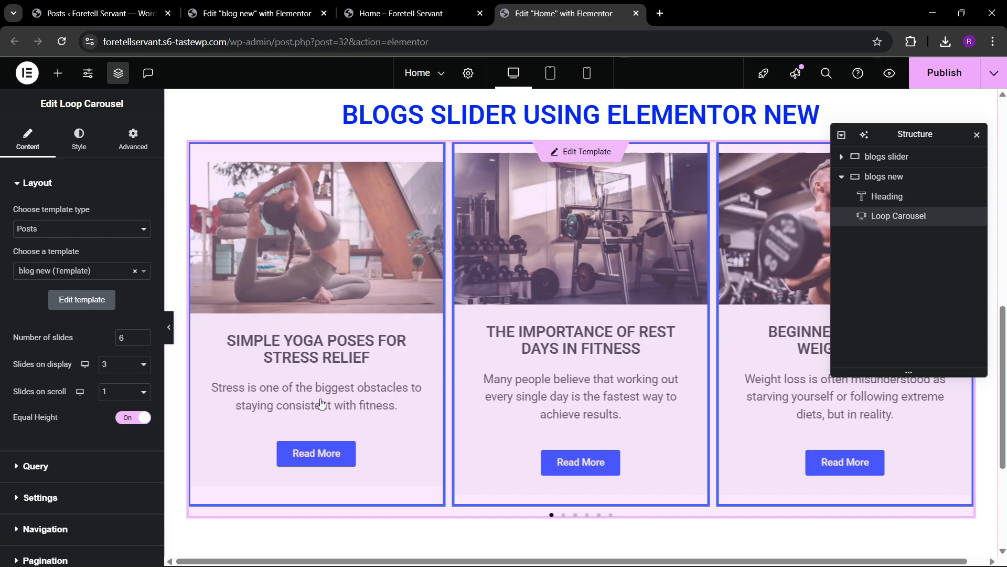
pyautogui.scroll(1, 321, 403)
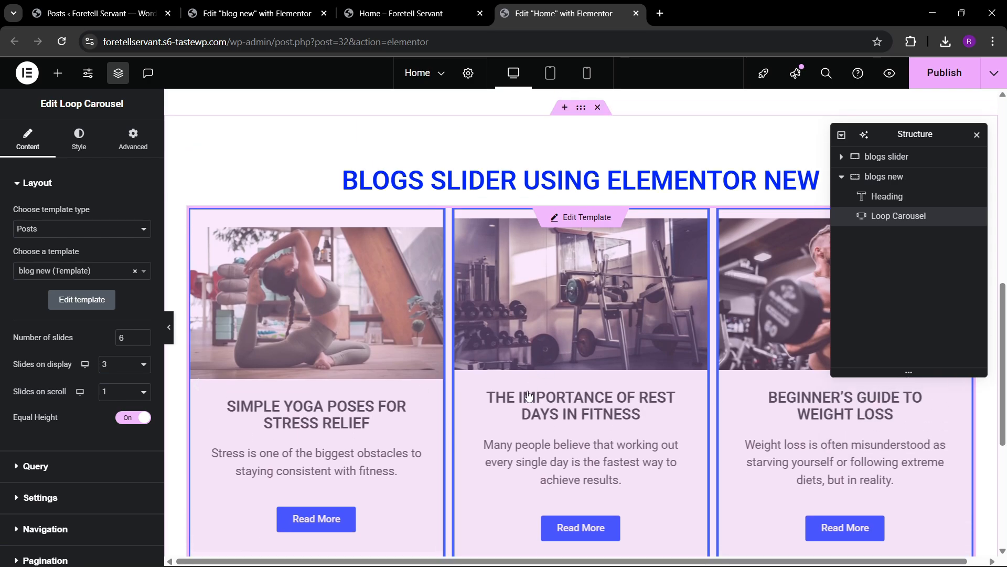
# Try 4 slides on display in the Loop Carousel, and return the setting to 3
pyautogui.scroll(-1, 513, 412)
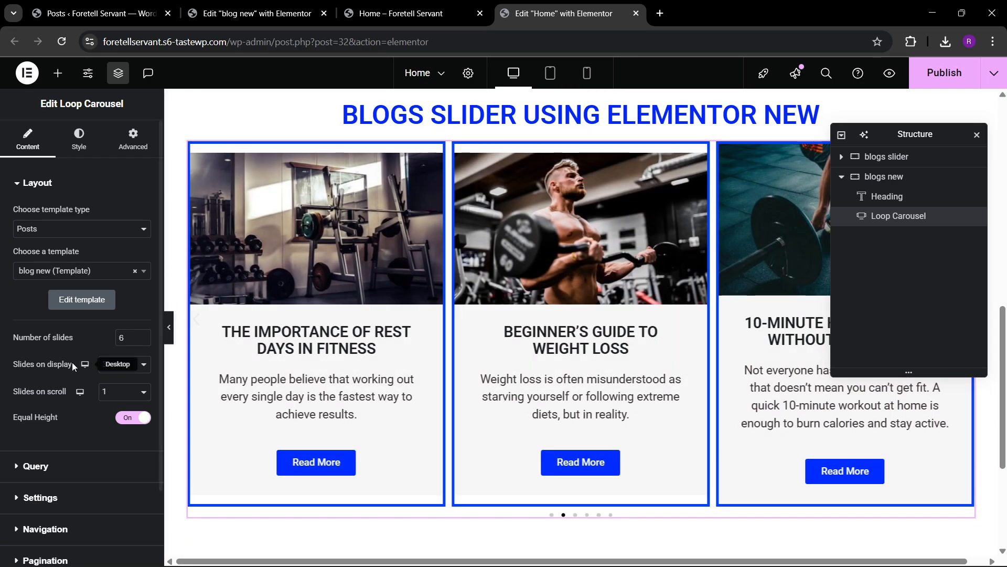
pyautogui.click(110, 368)
pyautogui.click(115, 427)
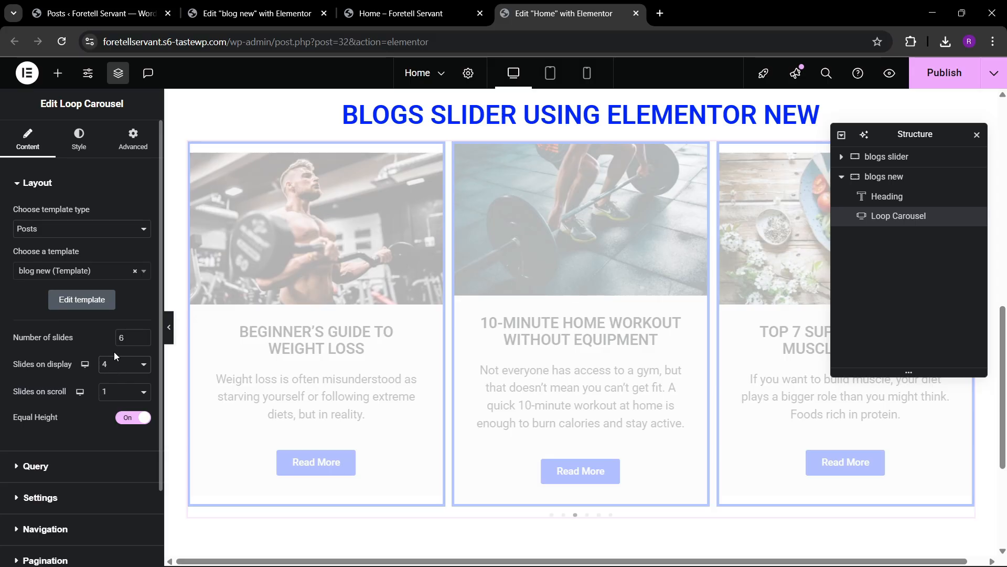
pyautogui.click(107, 371)
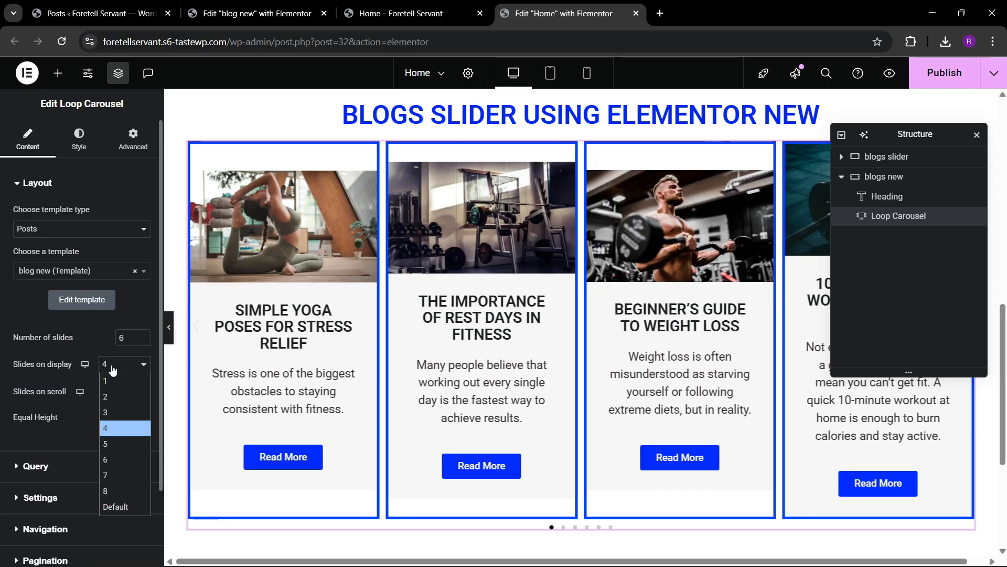
pyautogui.click(119, 407)
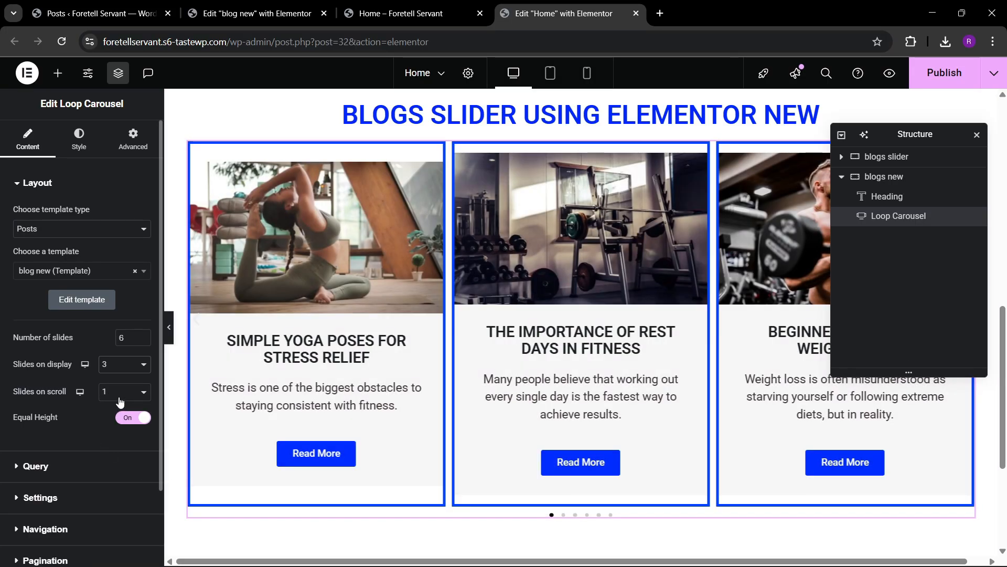
# Set the Loop Carousel's slides on scroll to 2
pyautogui.click(119, 399)
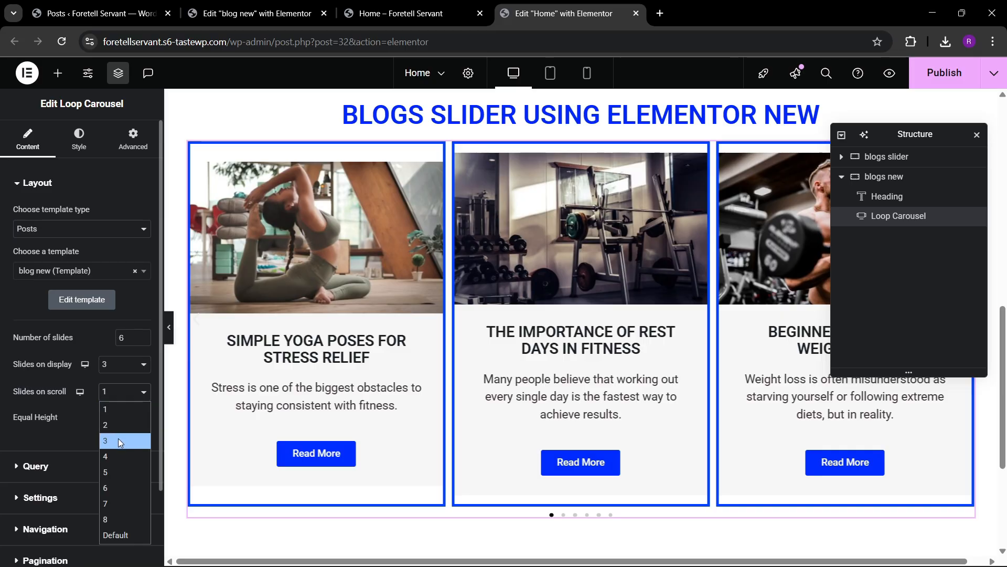
pyautogui.click(118, 438)
pyautogui.click(120, 392)
pyautogui.click(121, 426)
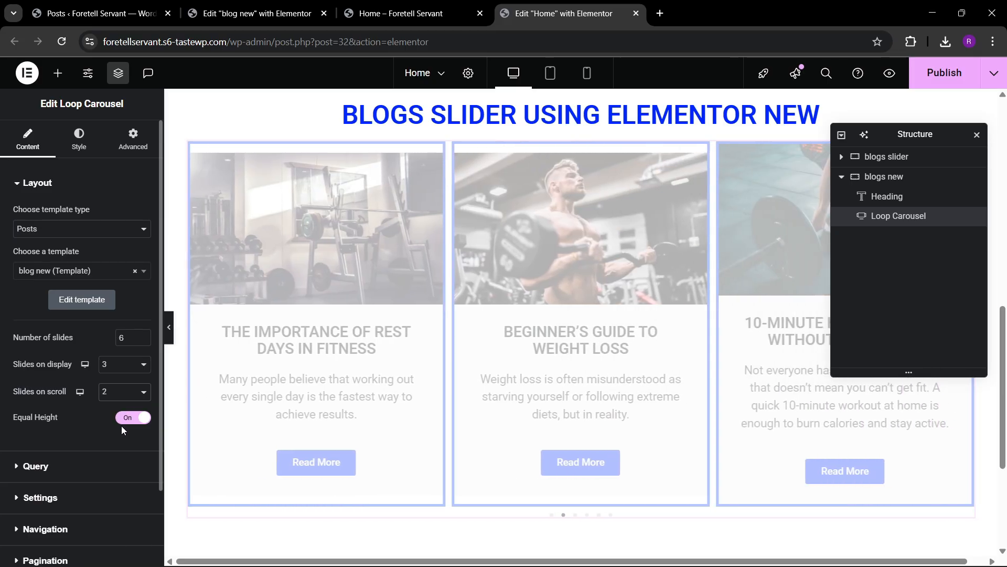
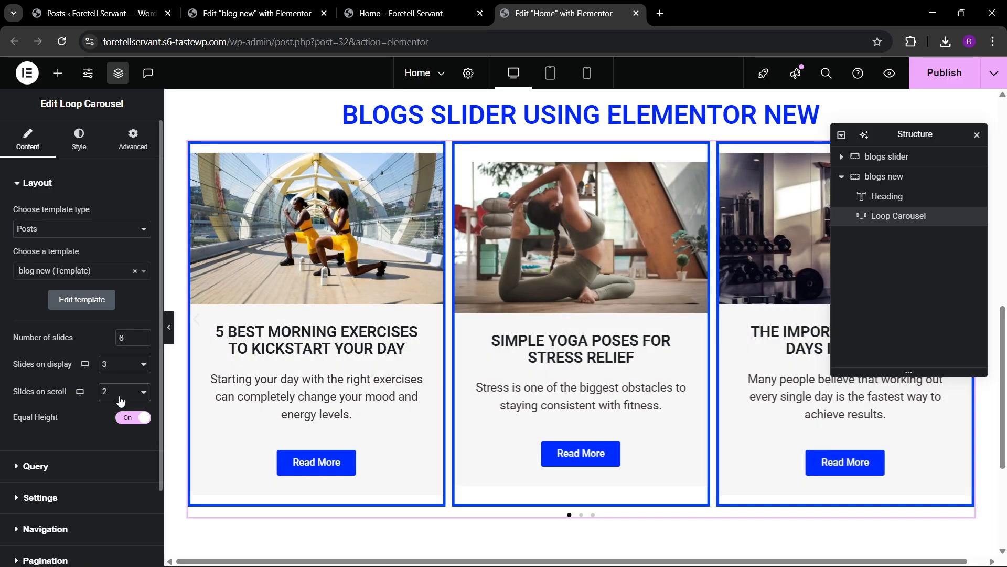
# Try 1 slide on scroll in the Loop Carousel, and return the setting to 2
pyautogui.click(119, 397)
pyautogui.click(121, 416)
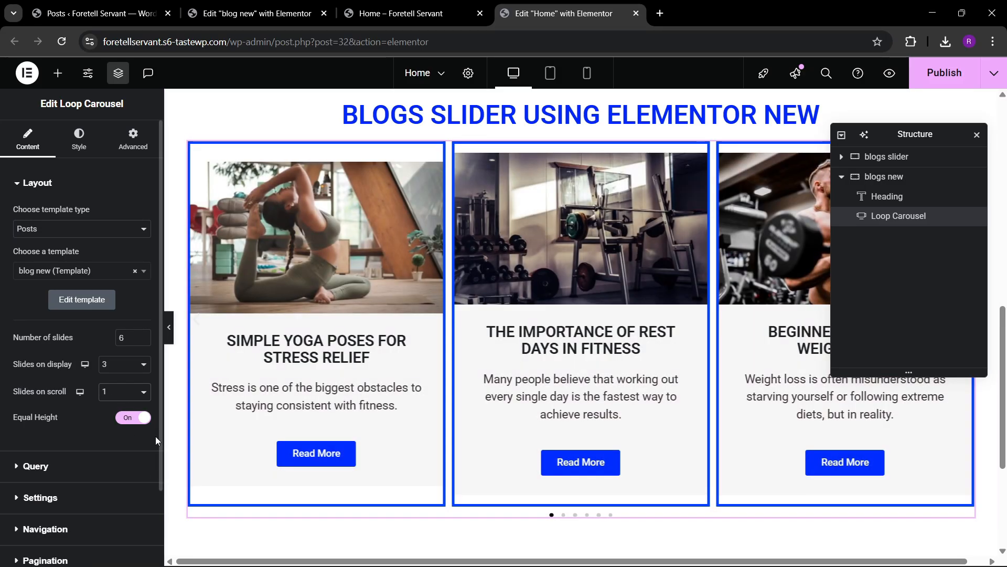
pyautogui.click(123, 393)
pyautogui.click(124, 424)
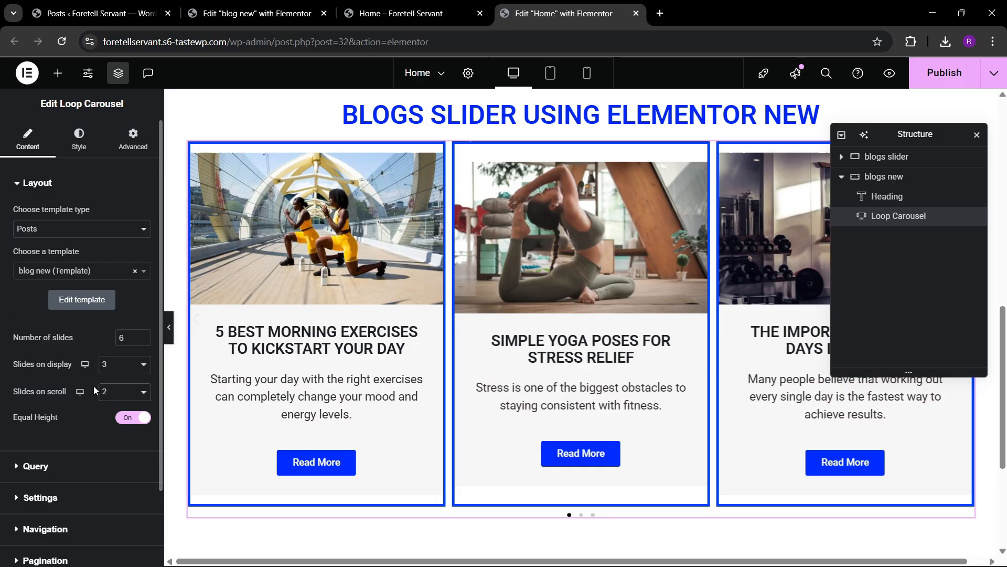
# Review the Loop Carousel's query options, including the source, include and exclude filters, date and order
pyautogui.scroll(-2, 84, 396)
pyautogui.click(36, 401)
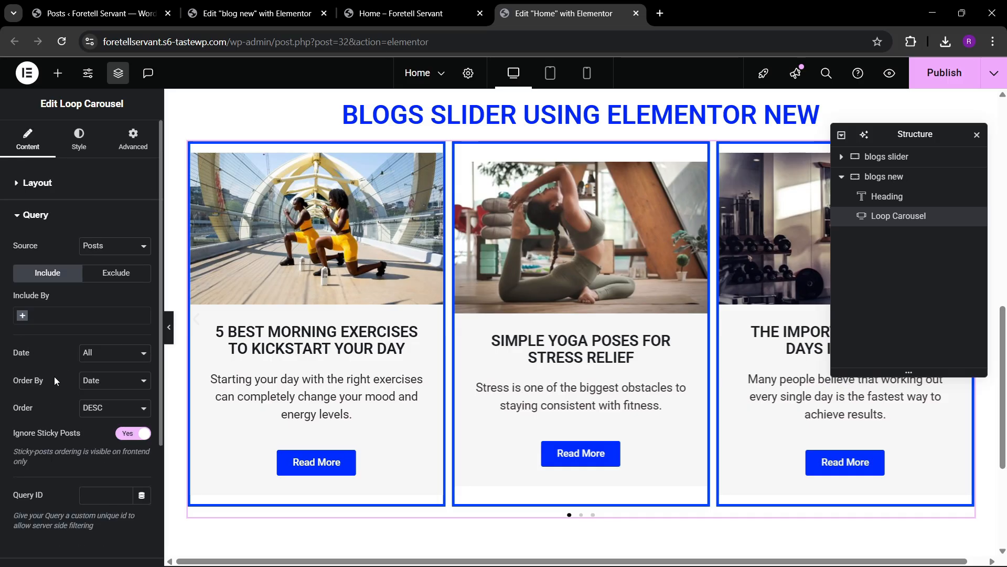
pyautogui.scroll(-3, 69, 312)
pyautogui.scroll(3, 69, 332)
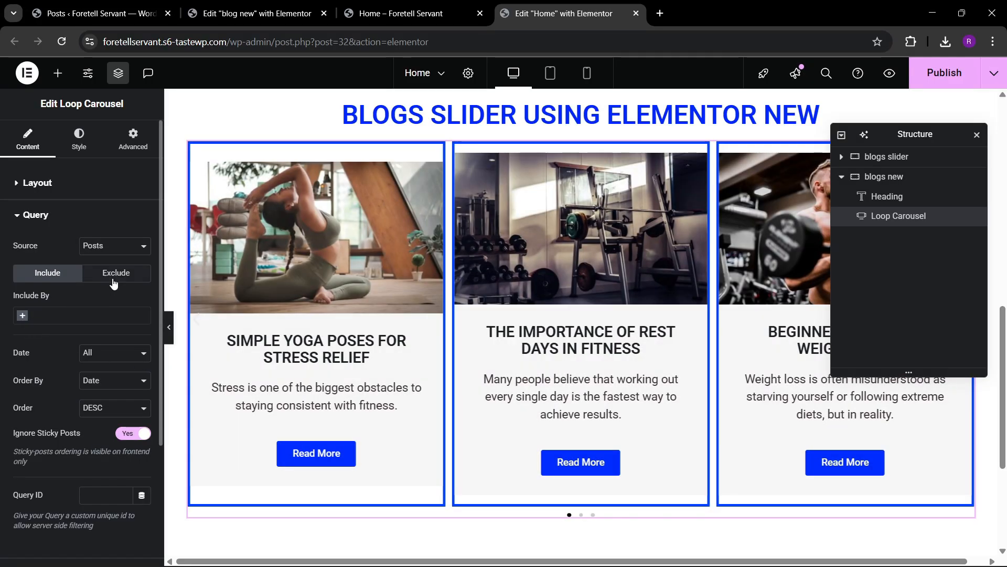
pyautogui.click(114, 273)
pyautogui.click(47, 273)
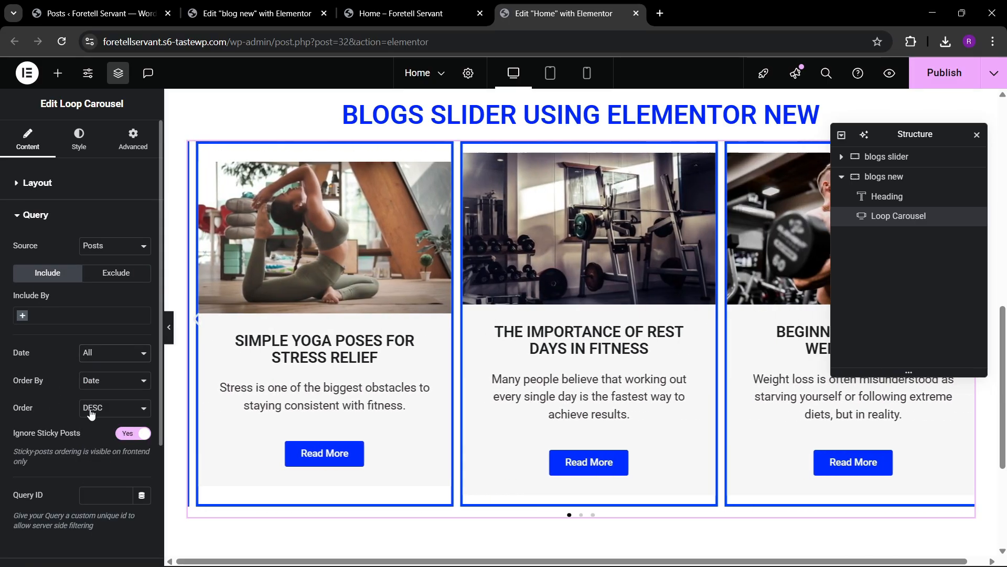
pyautogui.scroll(-2, 76, 417)
pyautogui.scroll(-2, 57, 419)
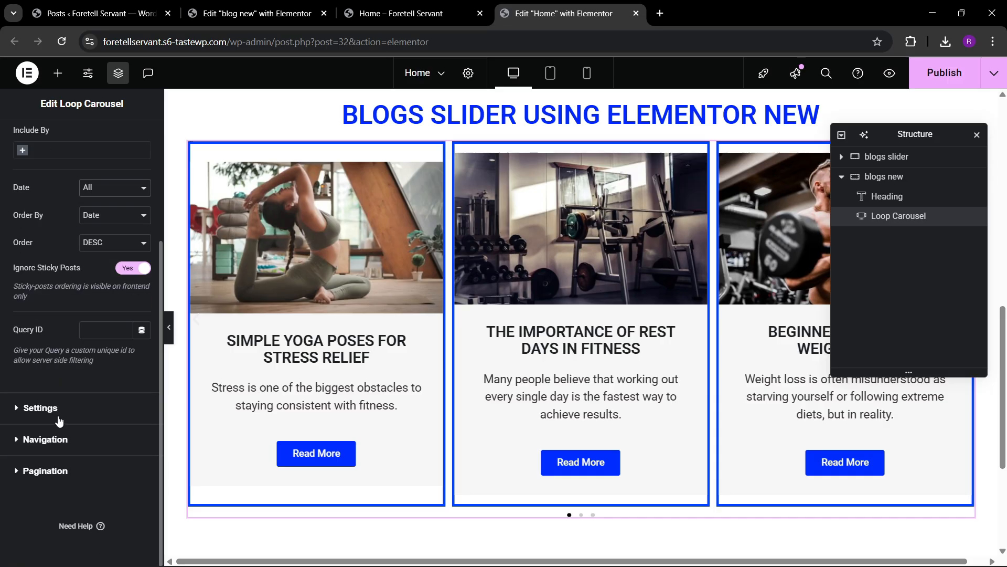
# Set the Loop Carousel's autoplay scroll speed to 3000 ms
pyautogui.click(40, 408)
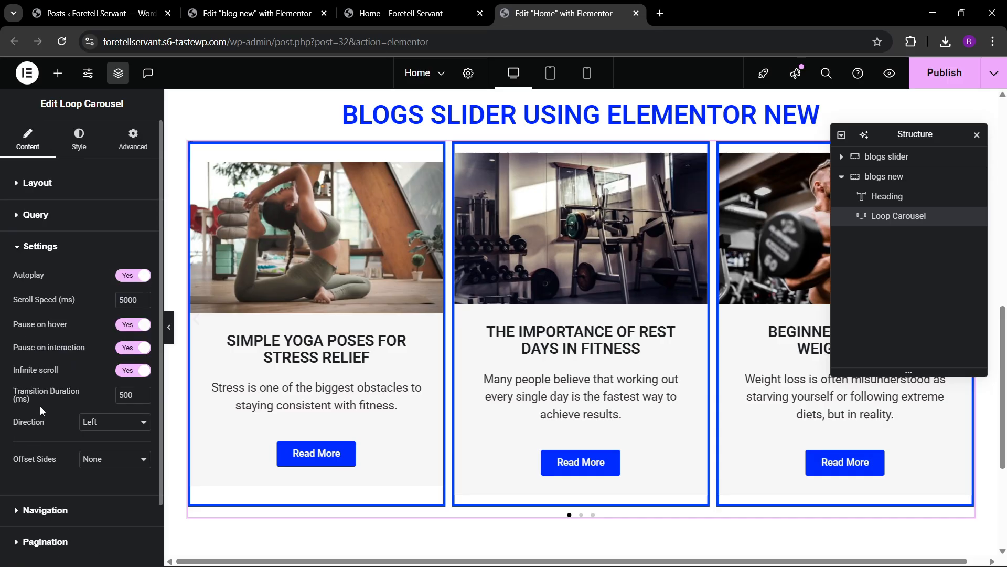
pyautogui.press('BackSpace')
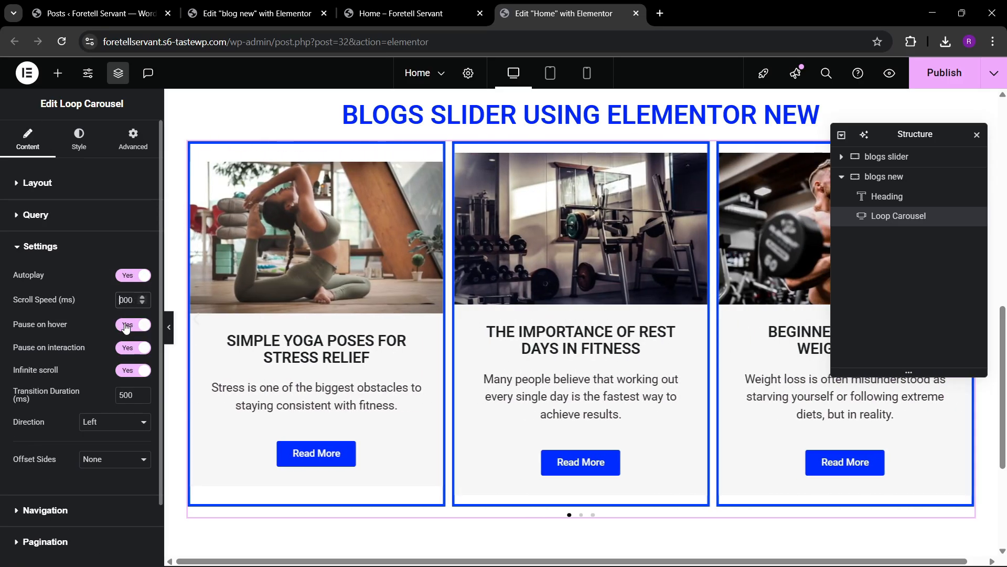
pyautogui.write('3')
# Review the Loop Carousel's icon, orientation and position options for the previous and next navigation arrows
pyautogui.scroll(-2, 57, 424)
pyautogui.click(61, 438)
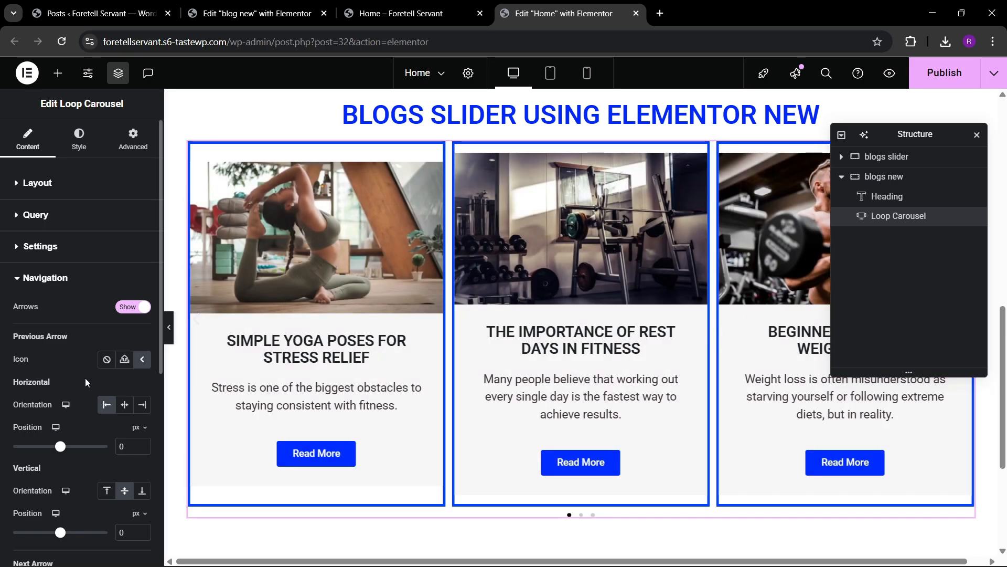
pyautogui.scroll(-3, 89, 407)
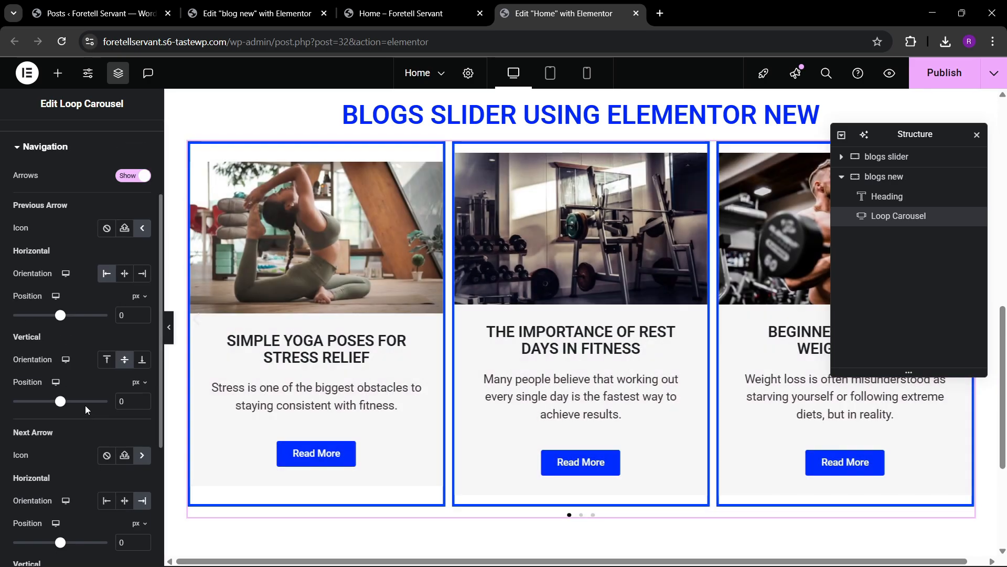
pyautogui.scroll(-4, 84, 404)
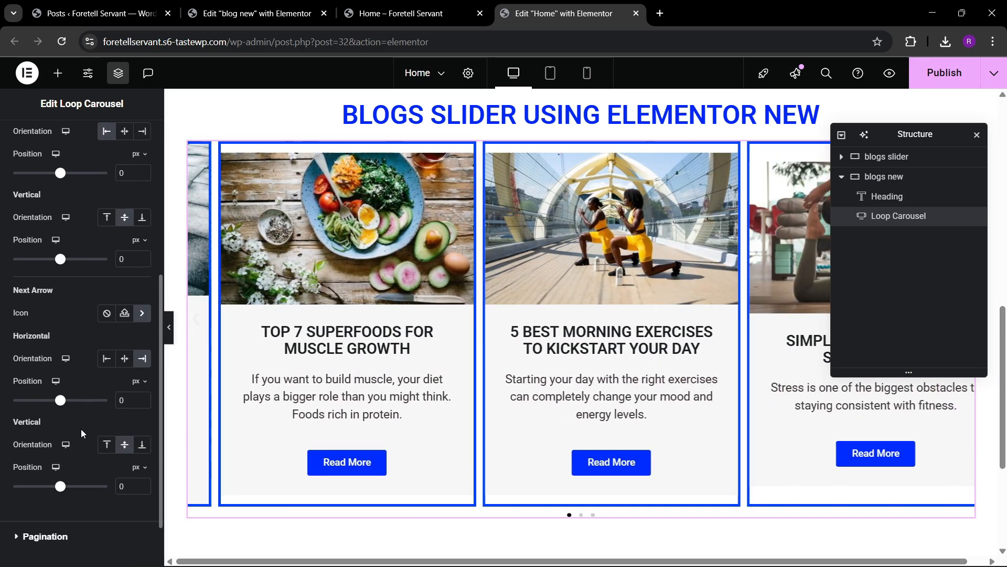
# Try the Fraction pagination on the Loop Carousel, and return the pagination to Dots
pyautogui.click(72, 469)
pyautogui.click(111, 342)
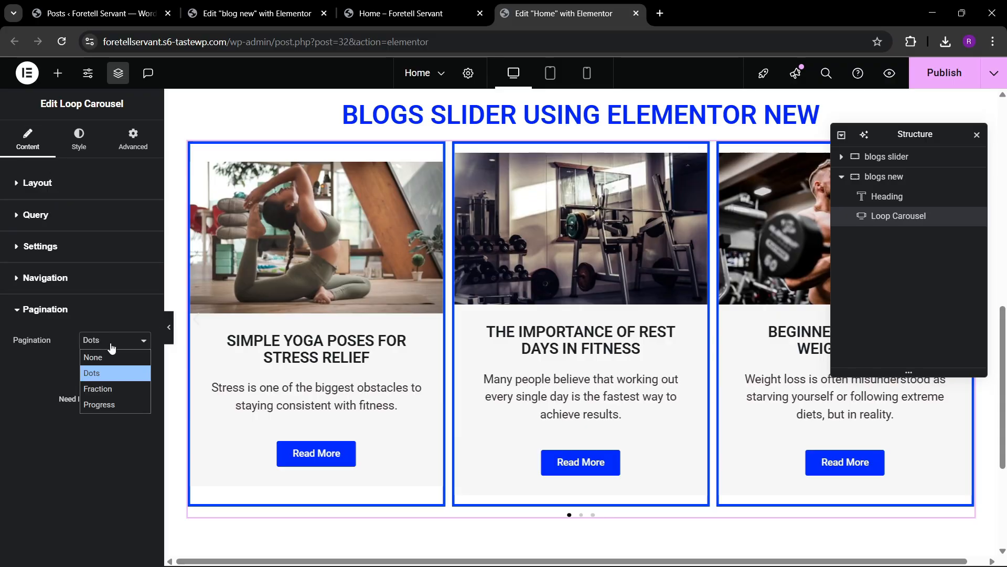
pyautogui.click(106, 342)
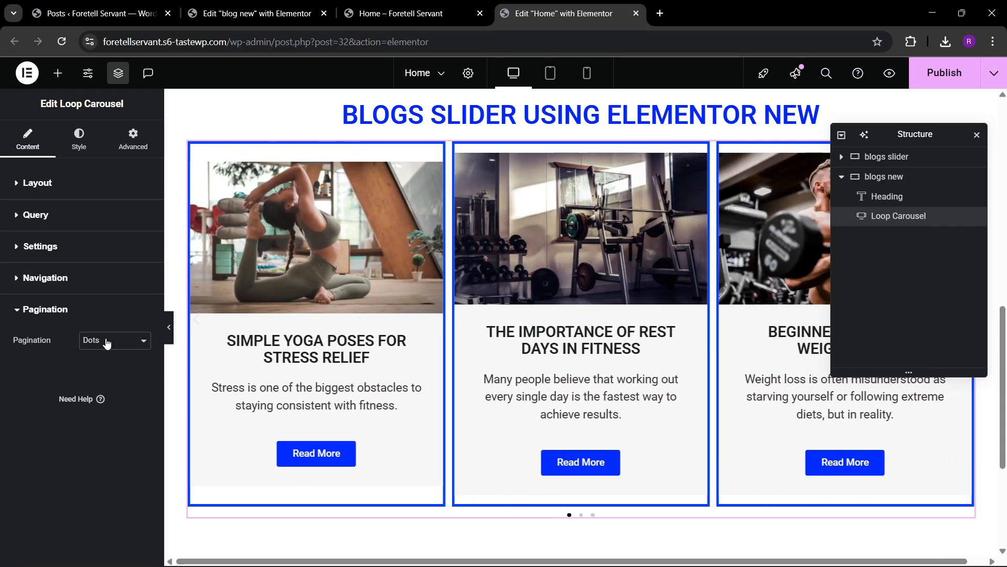
pyautogui.click(105, 341)
pyautogui.click(102, 388)
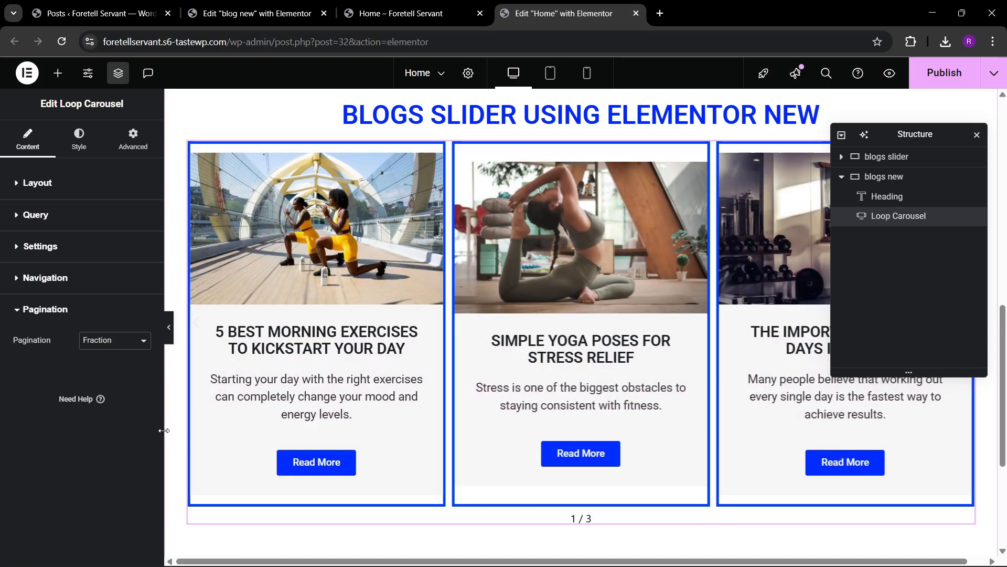
pyautogui.click(111, 339)
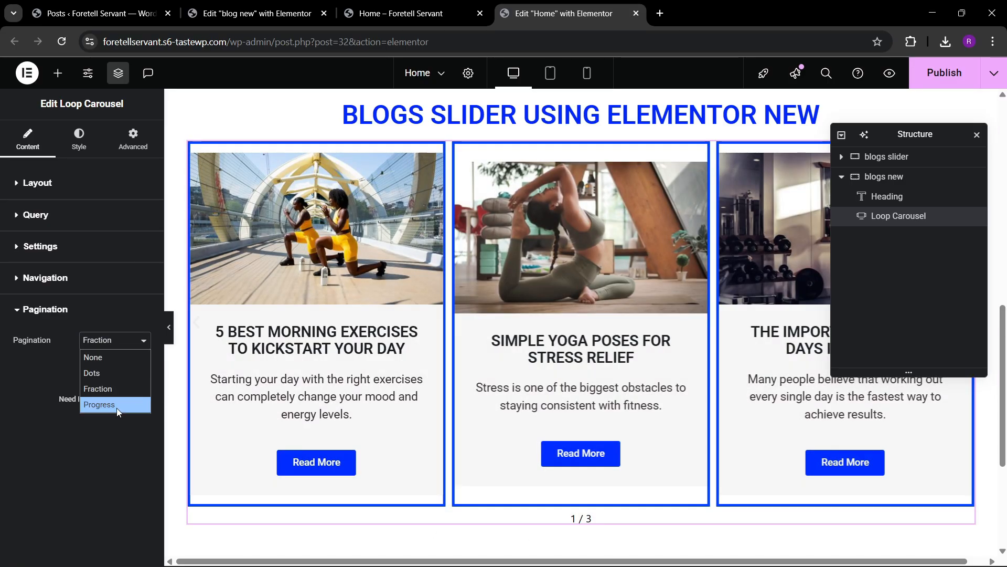
pyautogui.click(103, 372)
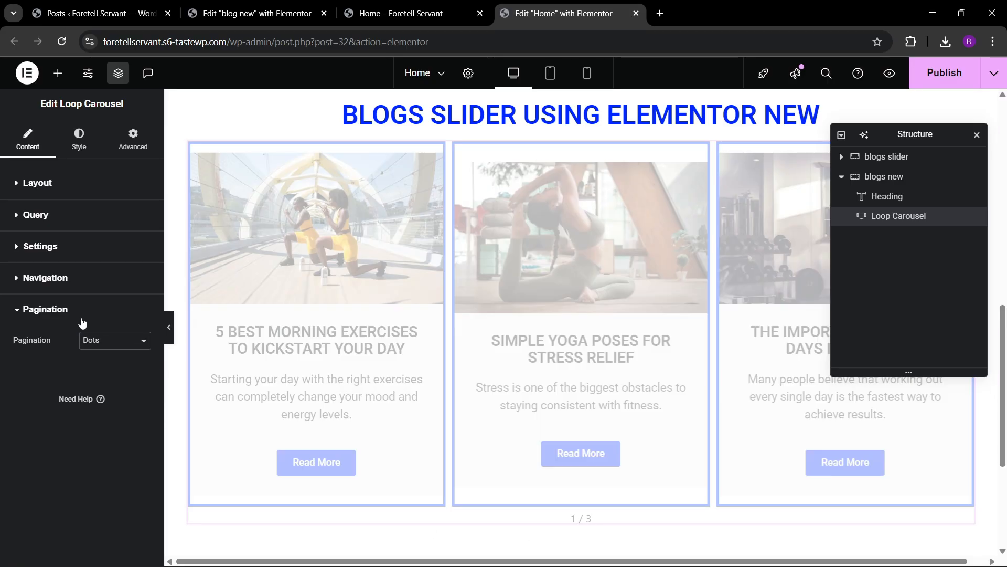
# Check the existing slider on the live Home page, and set the new Loop Carousel's gap between slides to 20
pyautogui.click(83, 147)
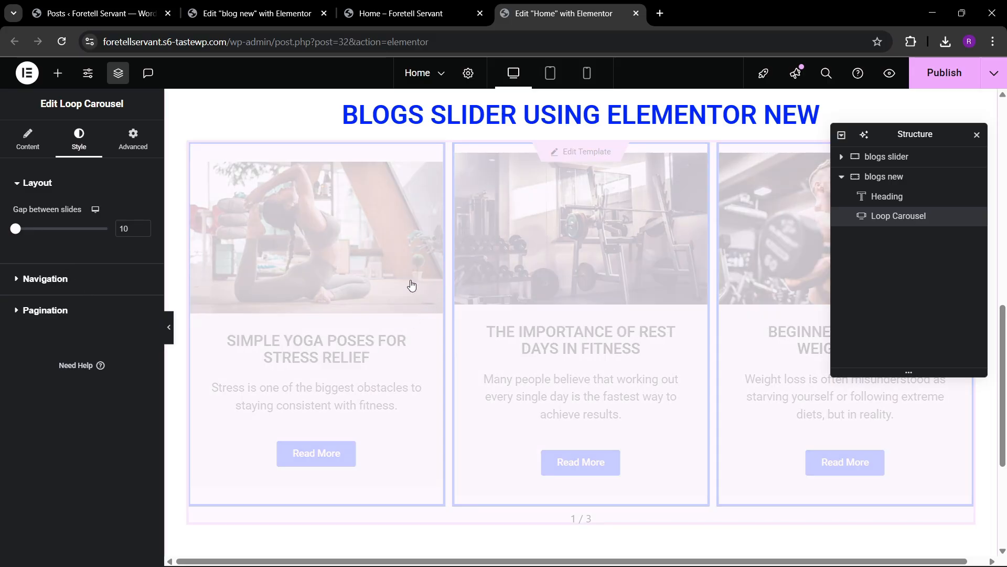
pyautogui.click(428, 10)
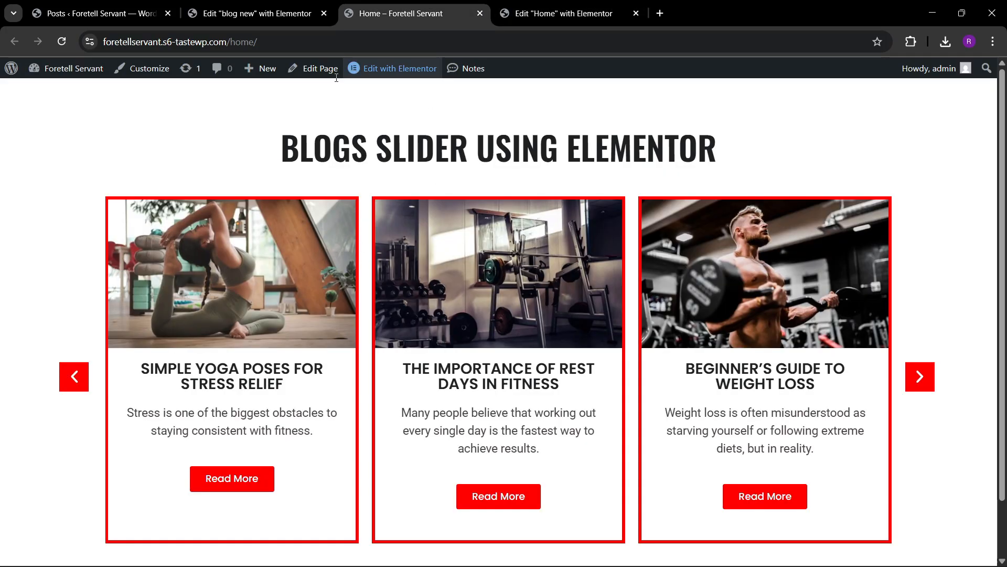
pyautogui.click(257, 12)
pyautogui.click(411, 4)
pyautogui.click(546, 13)
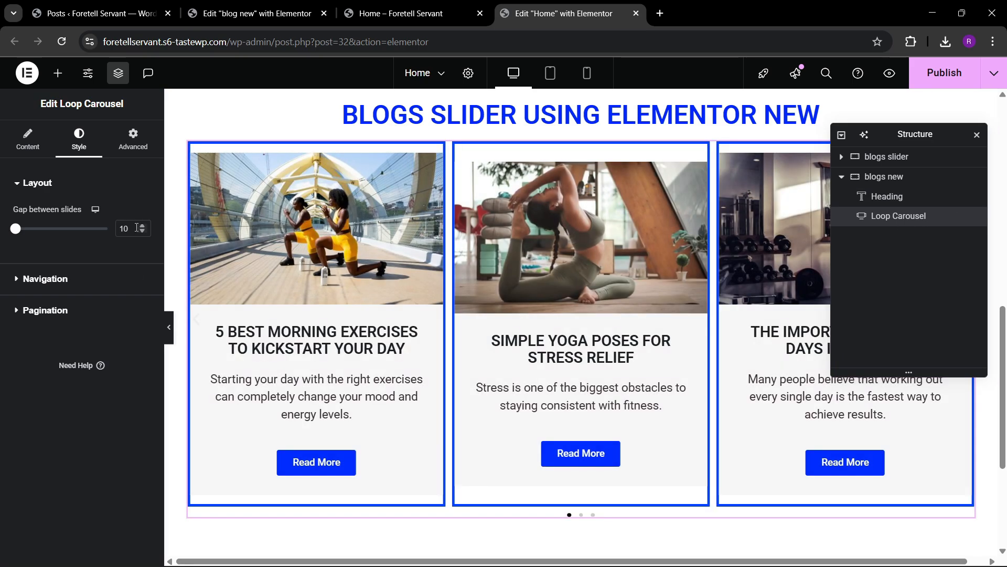
pyautogui.write('20')
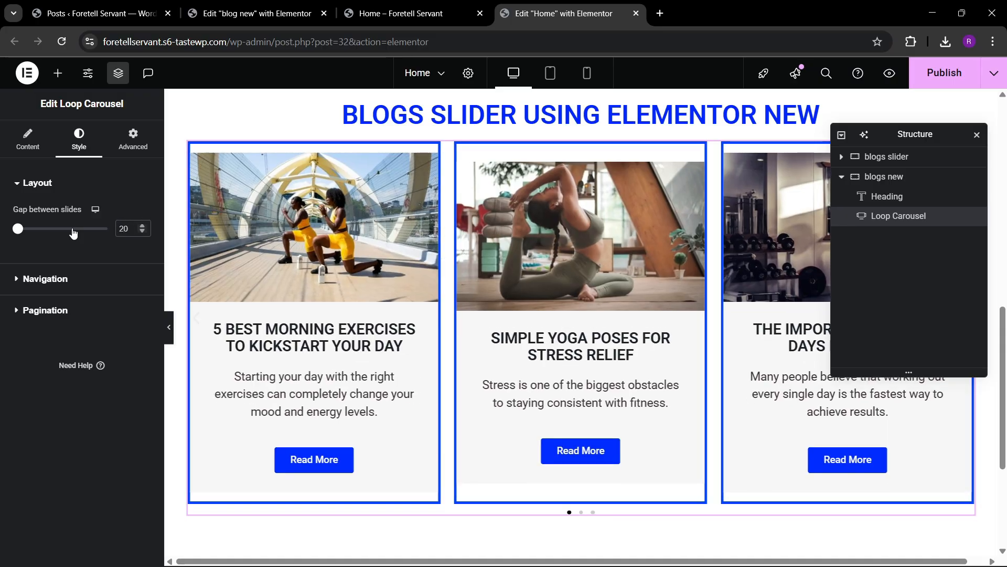
# Give the Loop Carousel's navigation arrows a classic background in blue #0048FF for the normal state
pyautogui.click(39, 278)
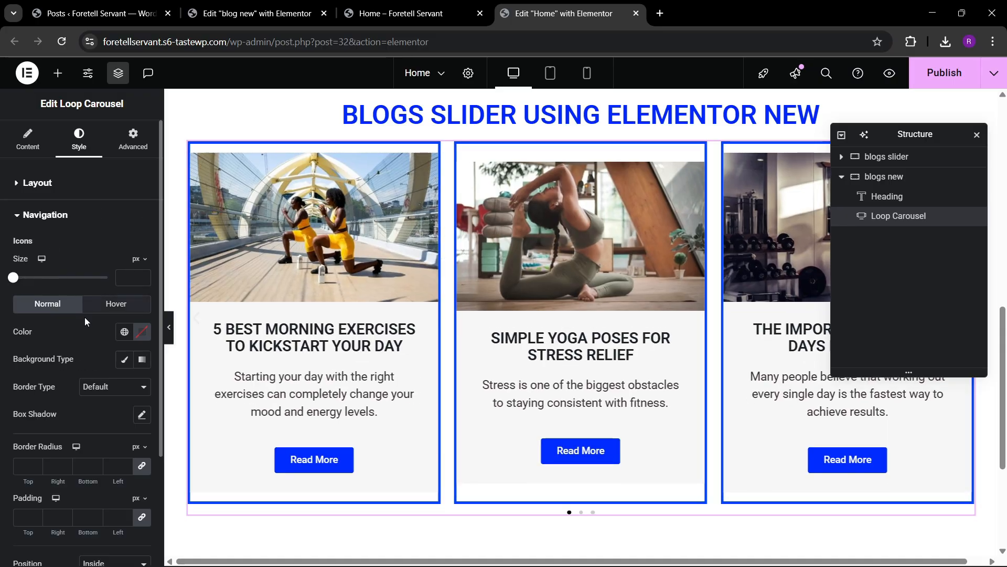
pyautogui.click(125, 359)
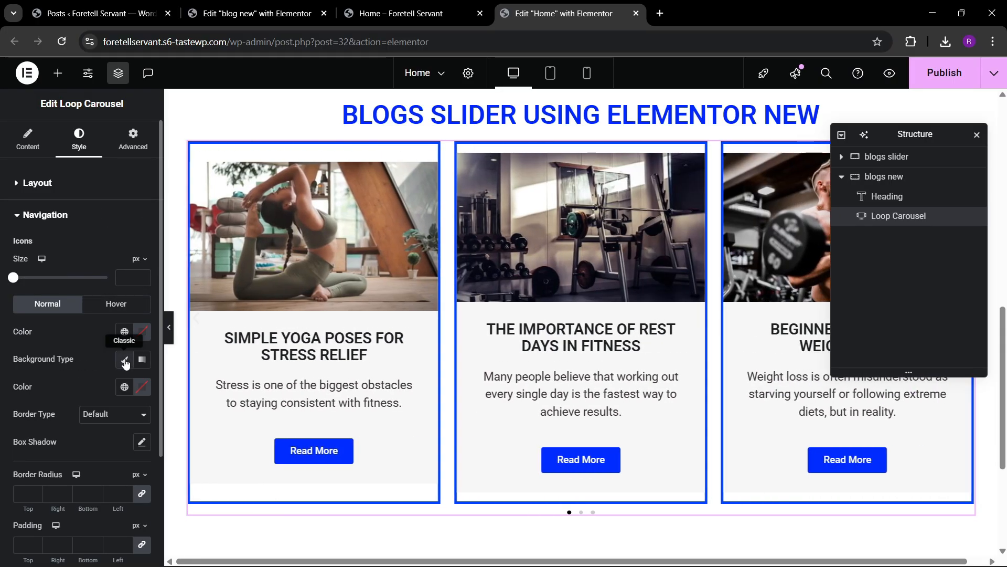
pyautogui.click(140, 389)
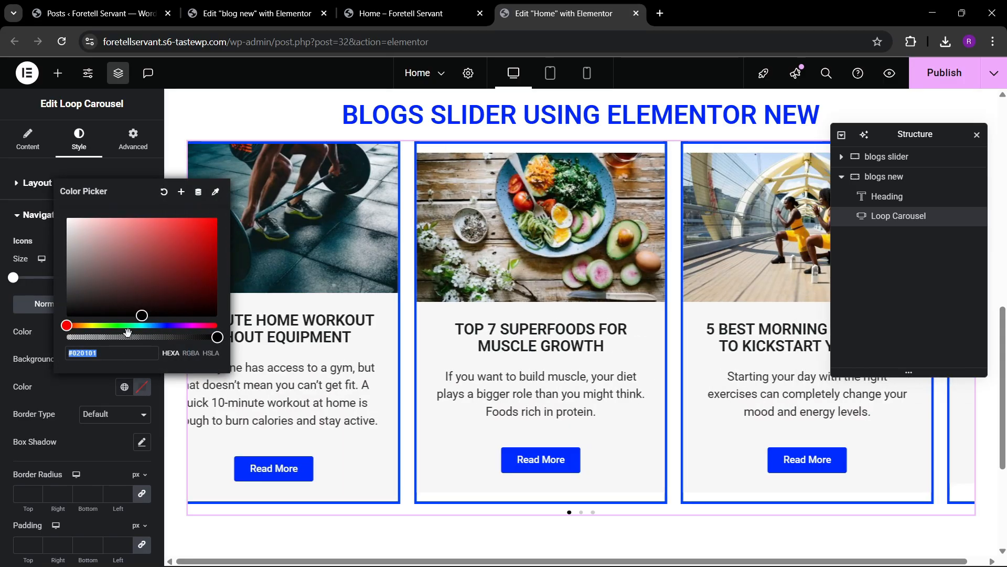
pyautogui.click(160, 325)
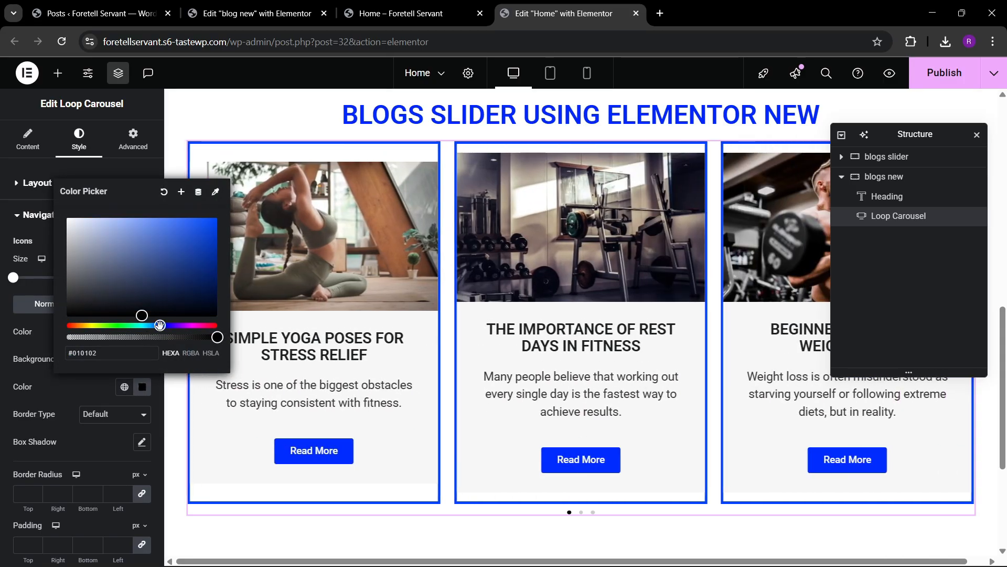
pyautogui.click(194, 239)
pyautogui.click(217, 218)
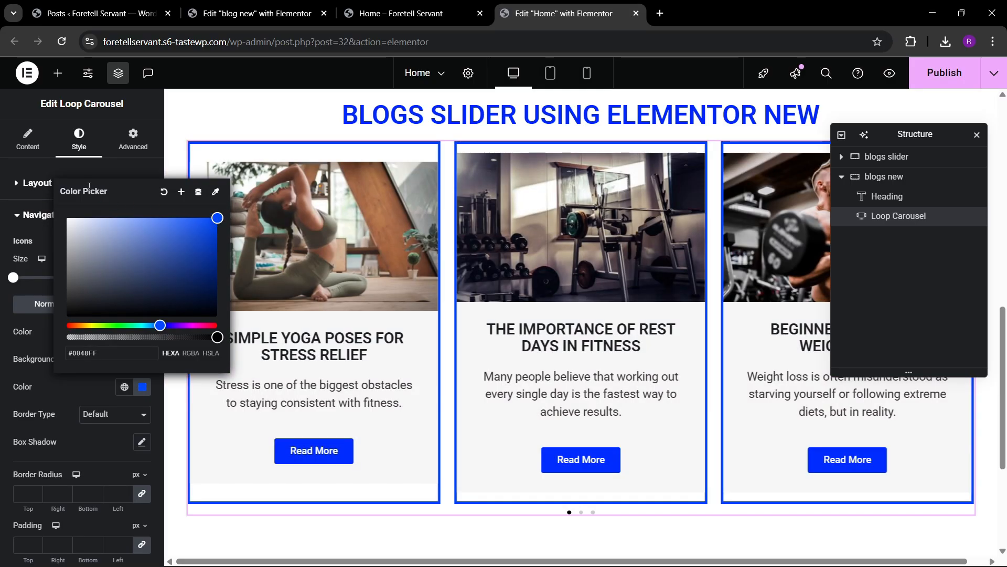
pyautogui.click(51, 185)
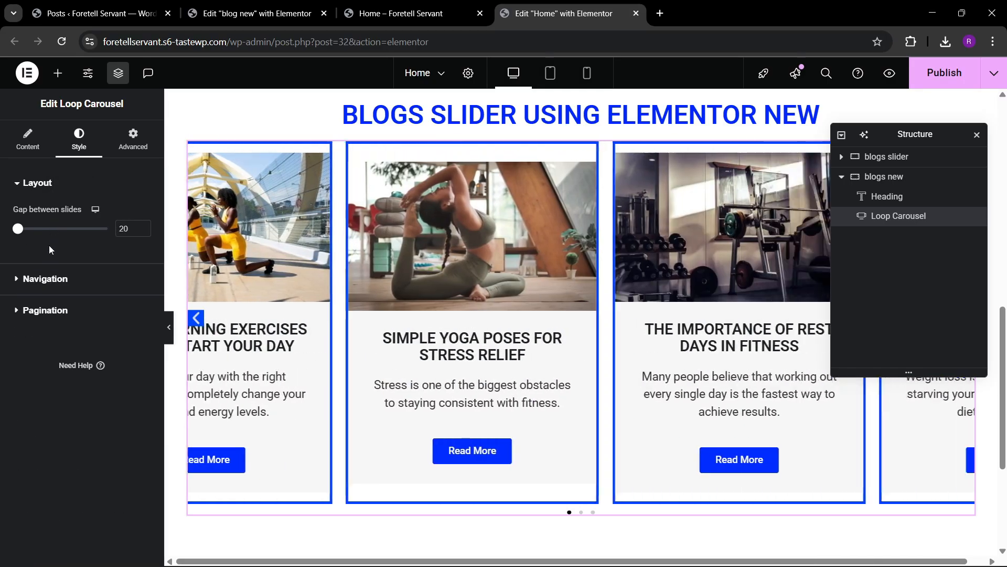
pyautogui.click(53, 278)
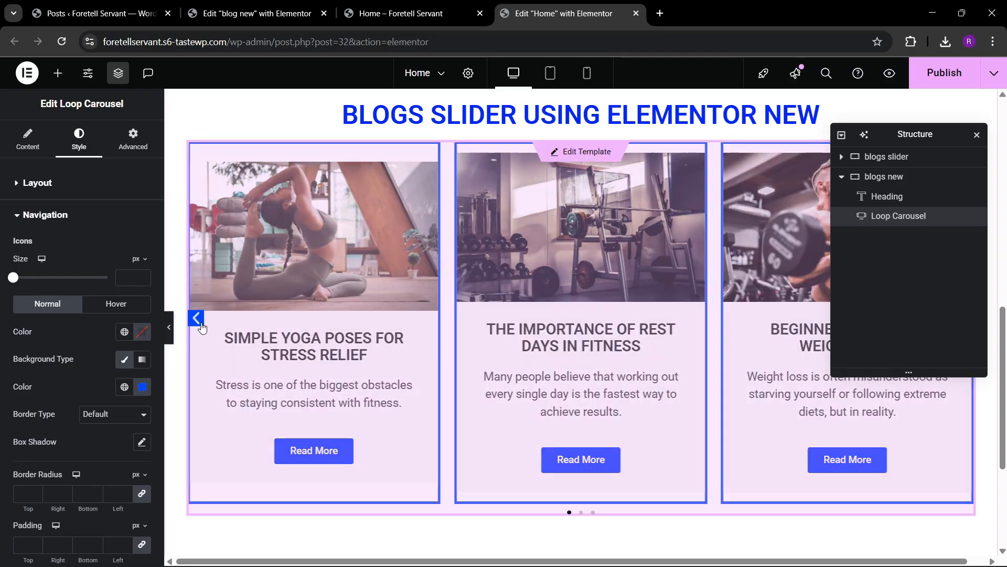
pyautogui.scroll(-2, 126, 334)
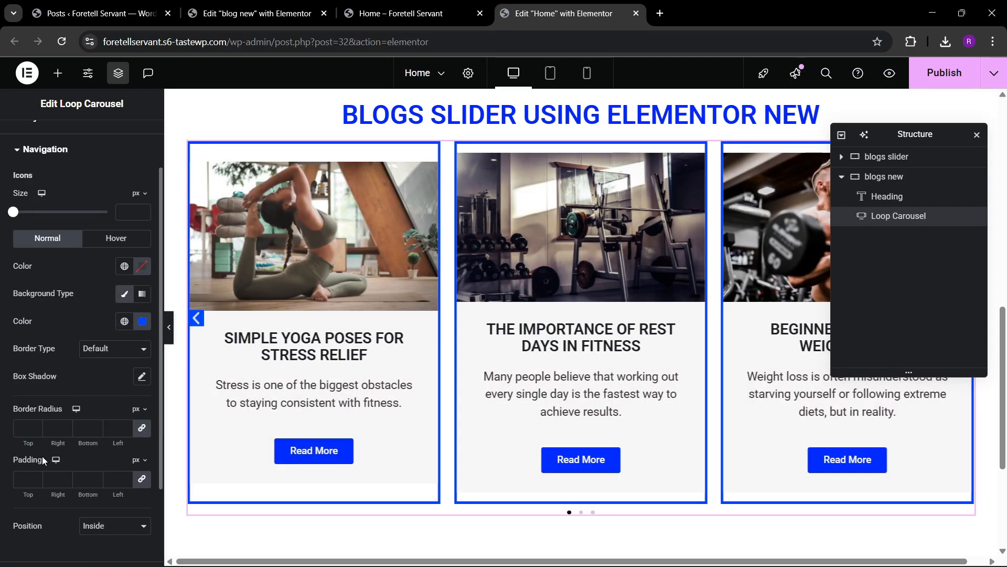
# Set the navigation arrows' padding to 10 px on all sides and their hover colors to a black background with white icons
pyautogui.click(21, 479)
pyautogui.write('10')
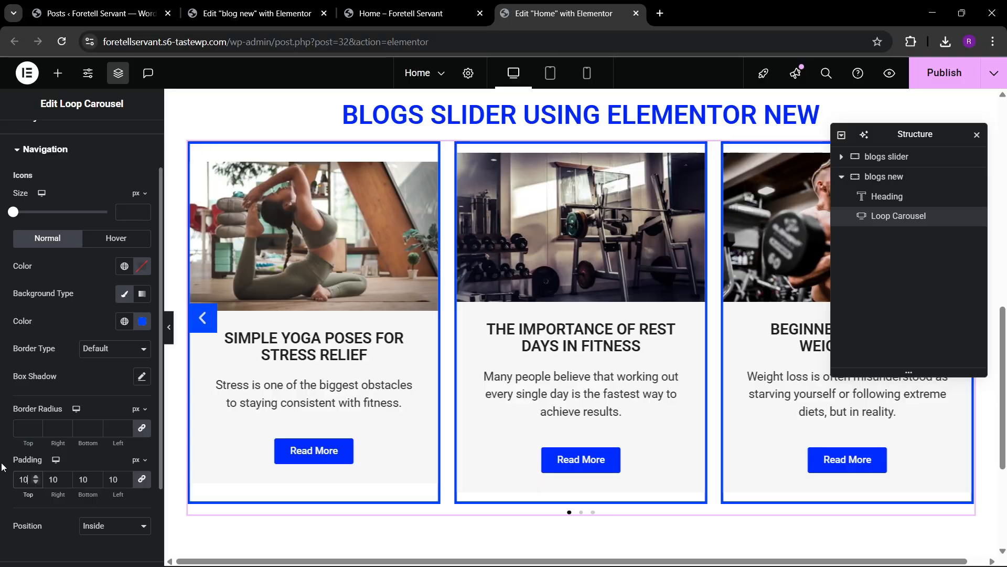
pyautogui.scroll(2, 29, 150)
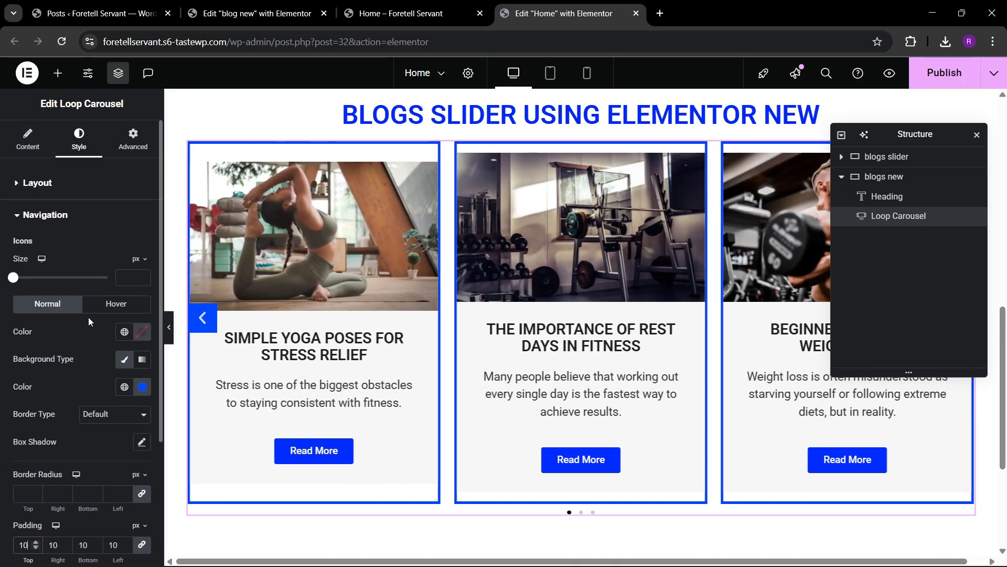
pyautogui.click(99, 307)
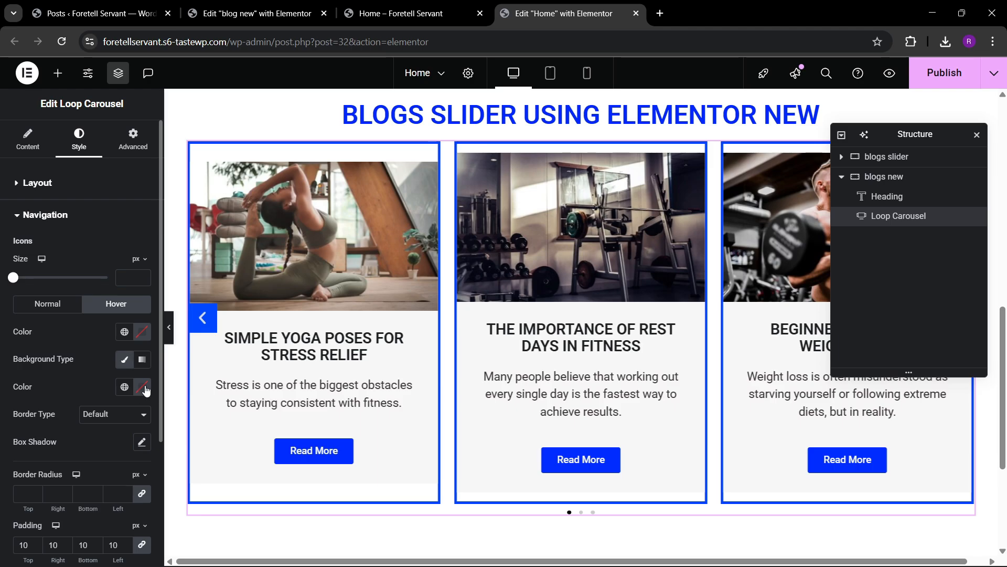
pyautogui.click(147, 391)
pyautogui.moveTo(139, 277); pyautogui.dragTo(70, 386)
pyautogui.click(71, 387)
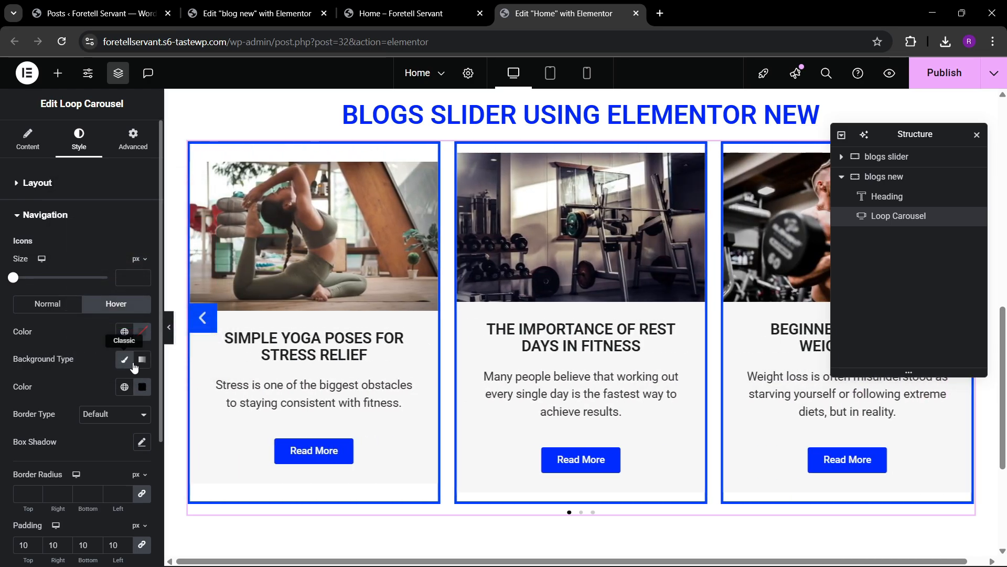
pyautogui.click(142, 331)
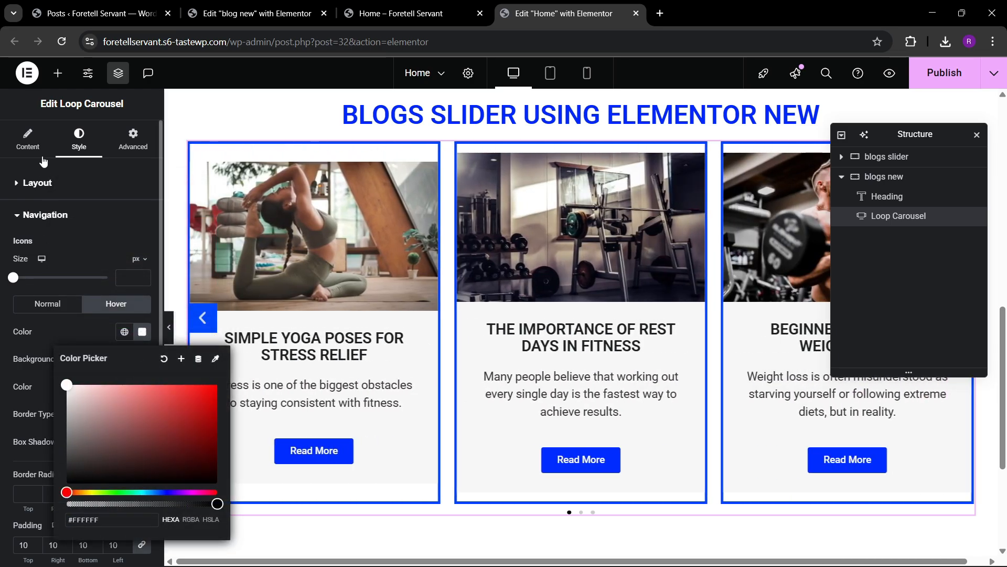
# Set the horizontal position of both the previous and next navigation arrows to -14 px
pyautogui.click(32, 144)
pyautogui.scroll(-2, 29, 348)
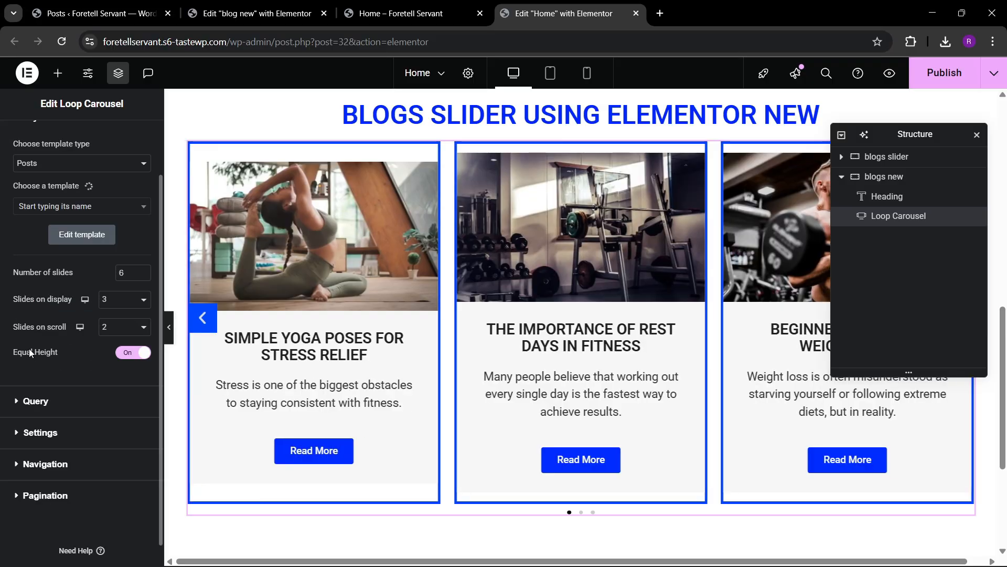
pyautogui.click(39, 433)
pyautogui.scroll(-1, 52, 400)
pyautogui.click(50, 451)
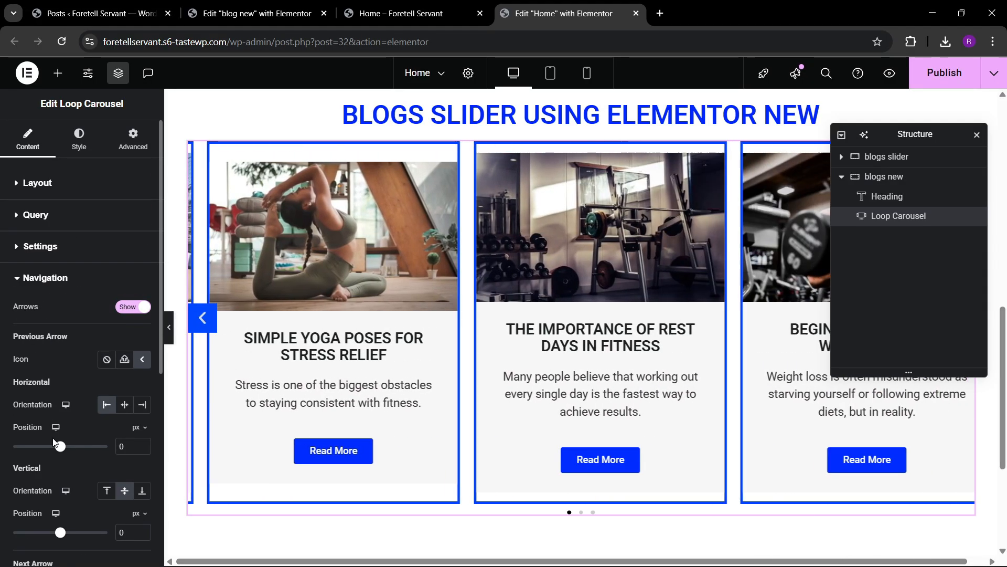
pyautogui.scroll(-4, 62, 405)
pyautogui.scroll(1, 62, 406)
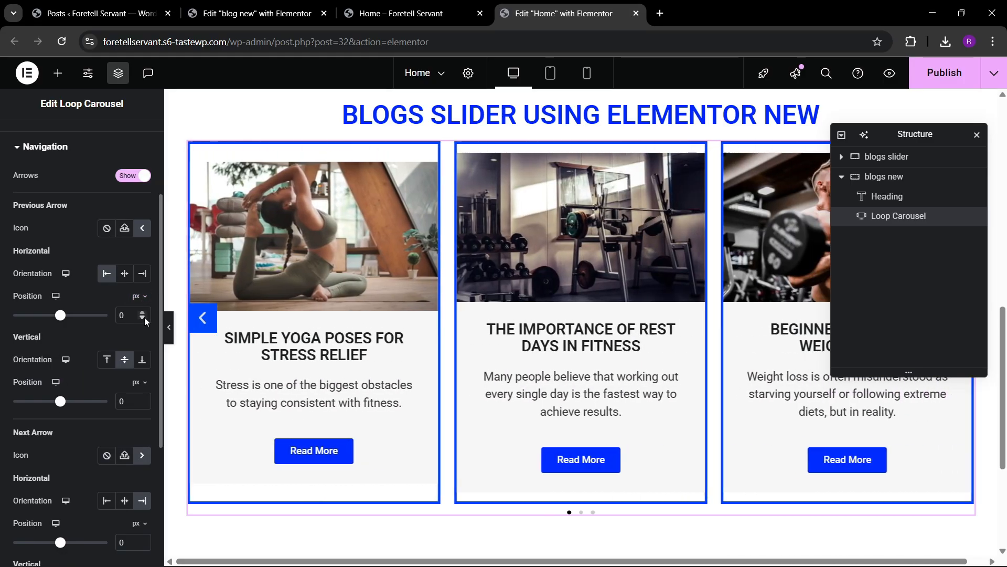
pyautogui.moveTo(143, 317); pyautogui.dragTo(145, 313)
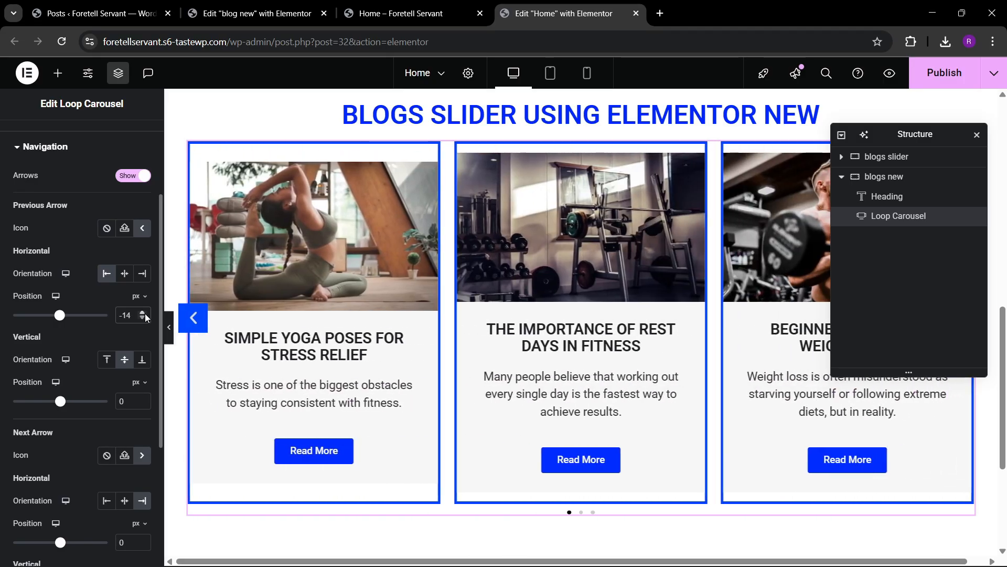
pyautogui.scroll(-4, 55, 389)
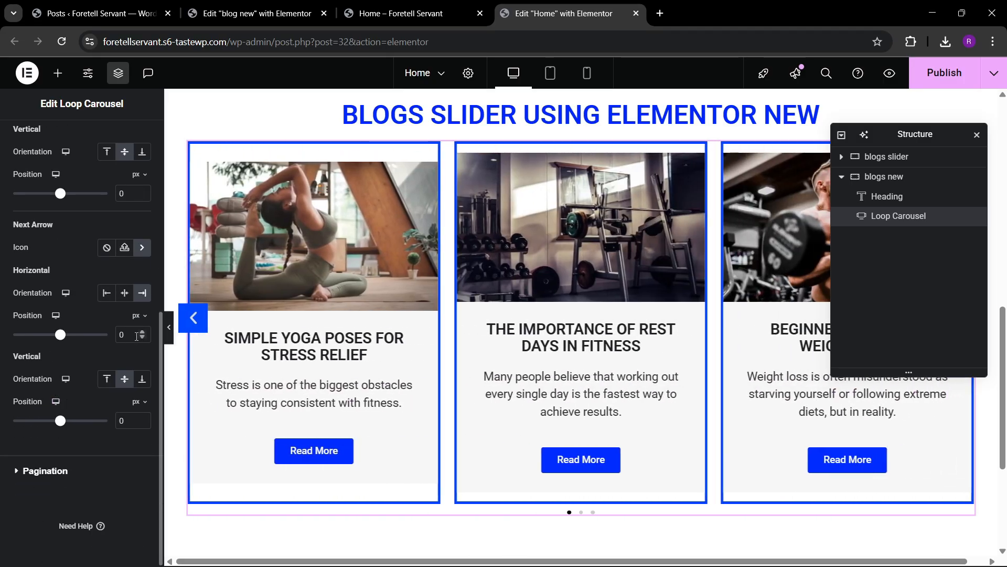
pyautogui.moveTo(142, 339); pyautogui.dragTo(141, 338)
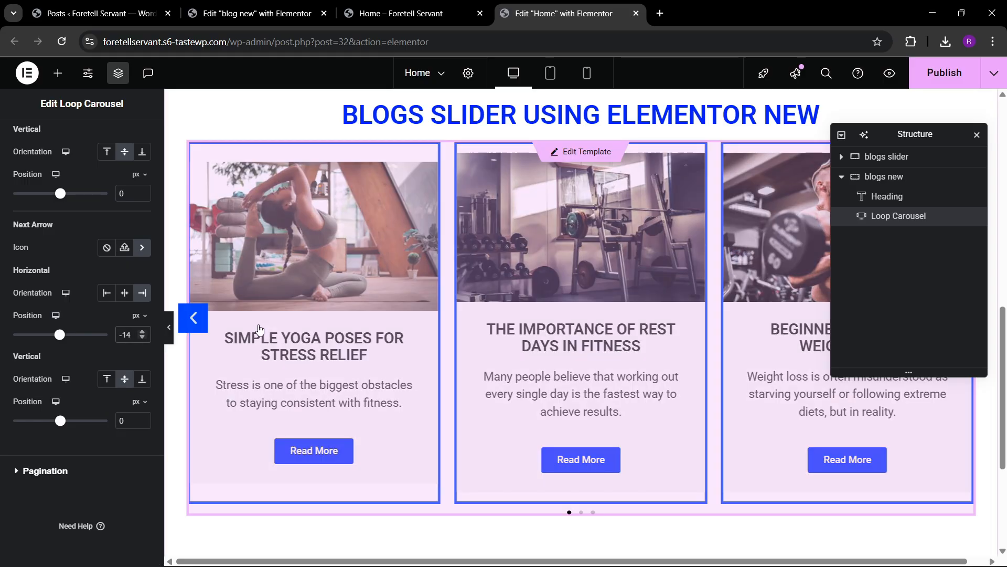
pyautogui.scroll(1, 468, 321)
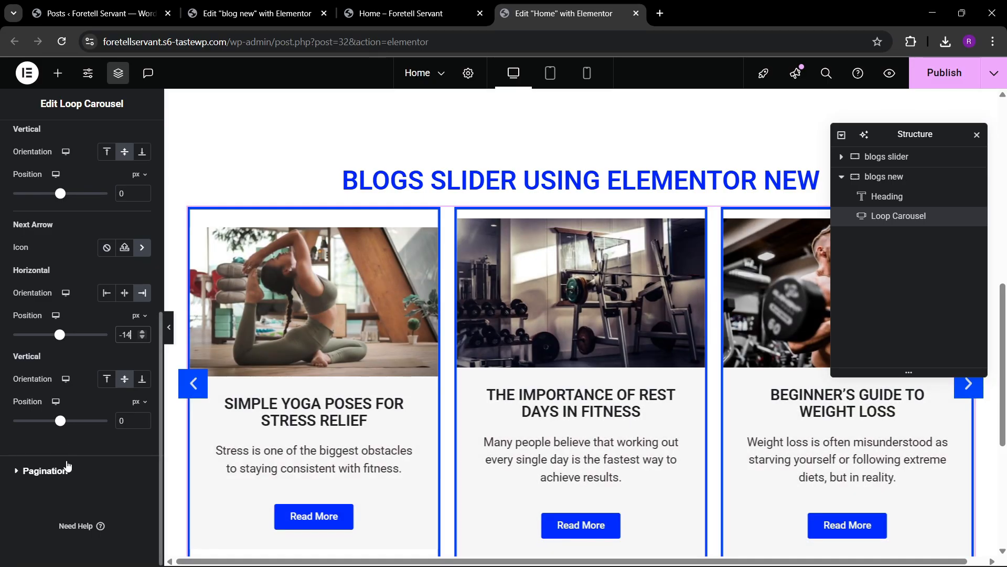
# Set the size of the Loop Carousel's pagination dots to 13 px
pyautogui.click(42, 470)
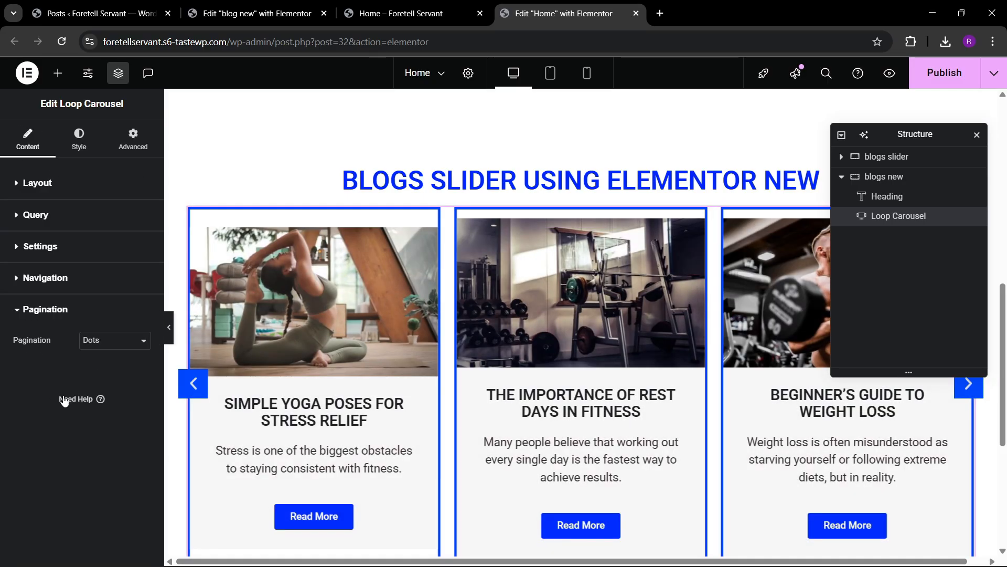
pyautogui.click(93, 139)
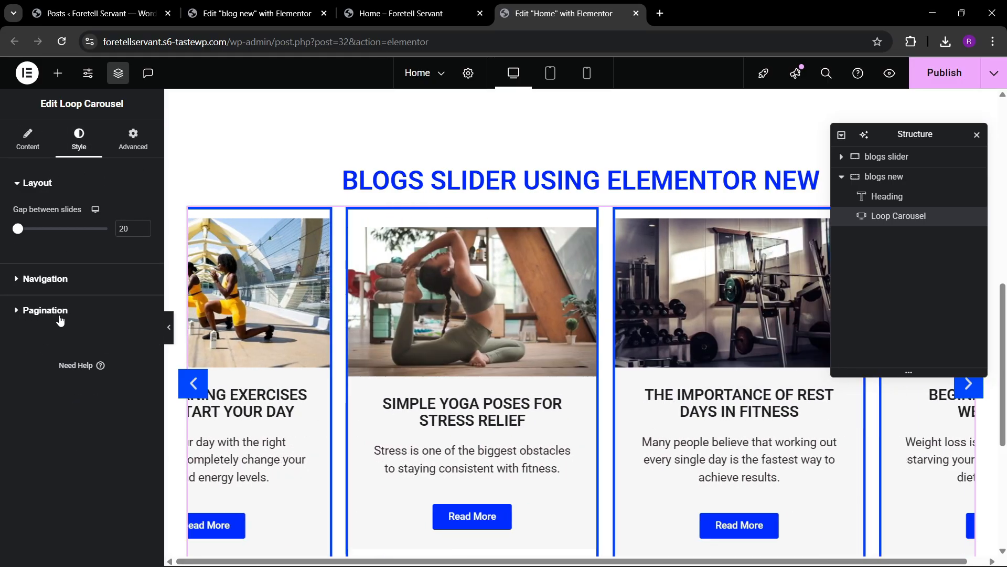
pyautogui.click(55, 311)
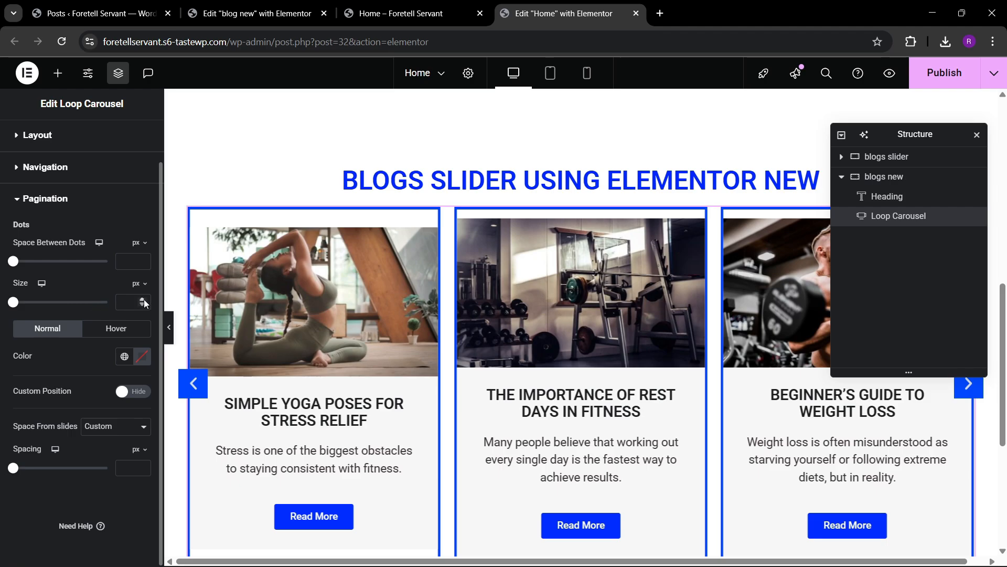
pyautogui.click(142, 299)
pyautogui.scroll(-4, 558, 429)
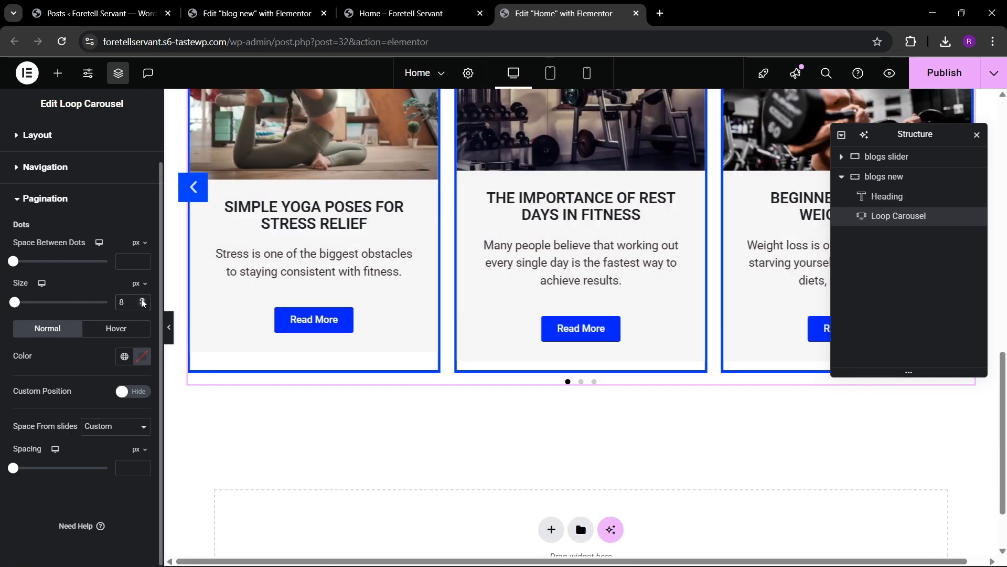
pyautogui.click(142, 300)
pyautogui.click(142, 299)
pyautogui.click(142, 299)
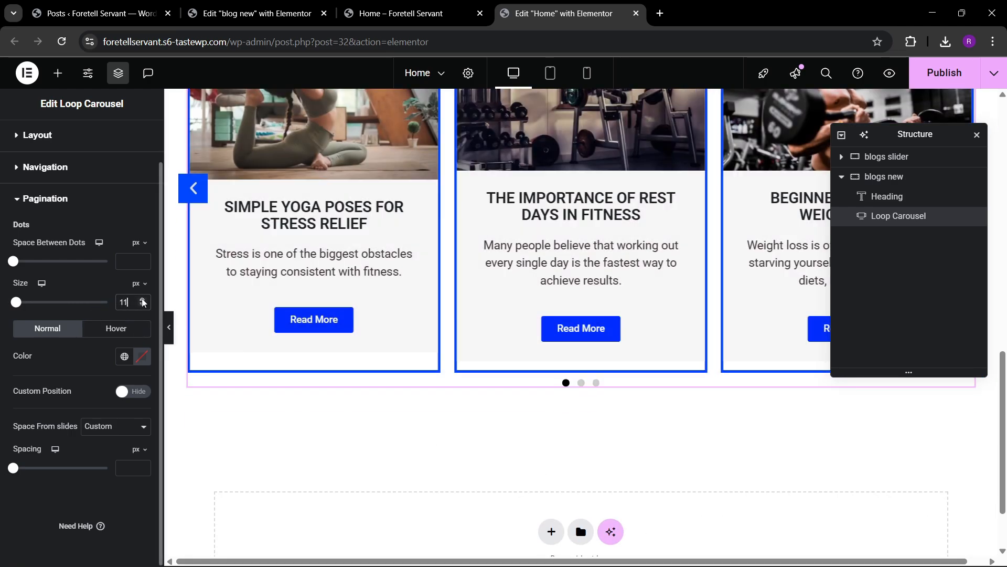
pyautogui.click(142, 301)
pyautogui.click(142, 300)
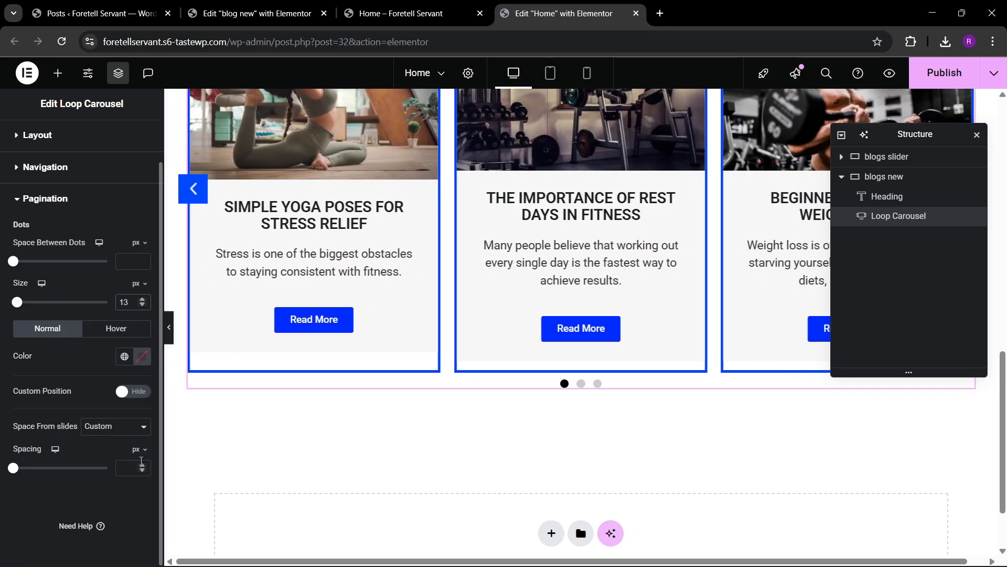
# Keep the pagination's space from slides on Custom with a spacing of 30 px
pyautogui.click(142, 464)
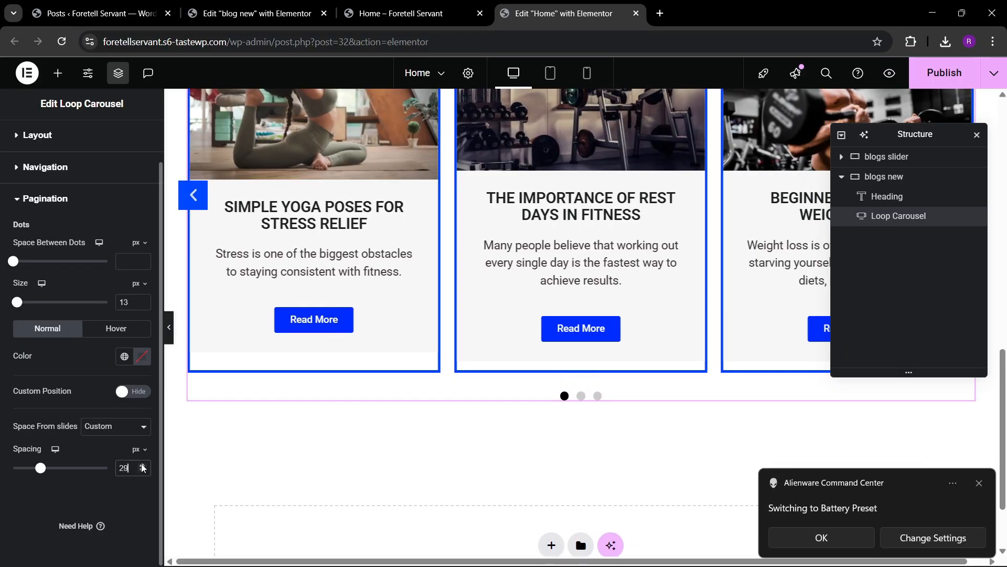
pyautogui.click(108, 426)
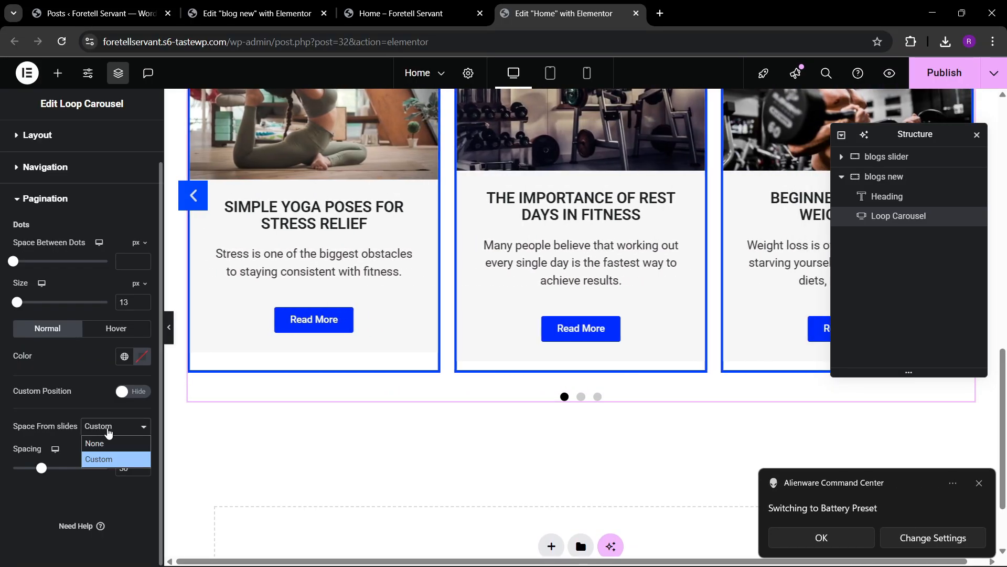
pyautogui.click(101, 459)
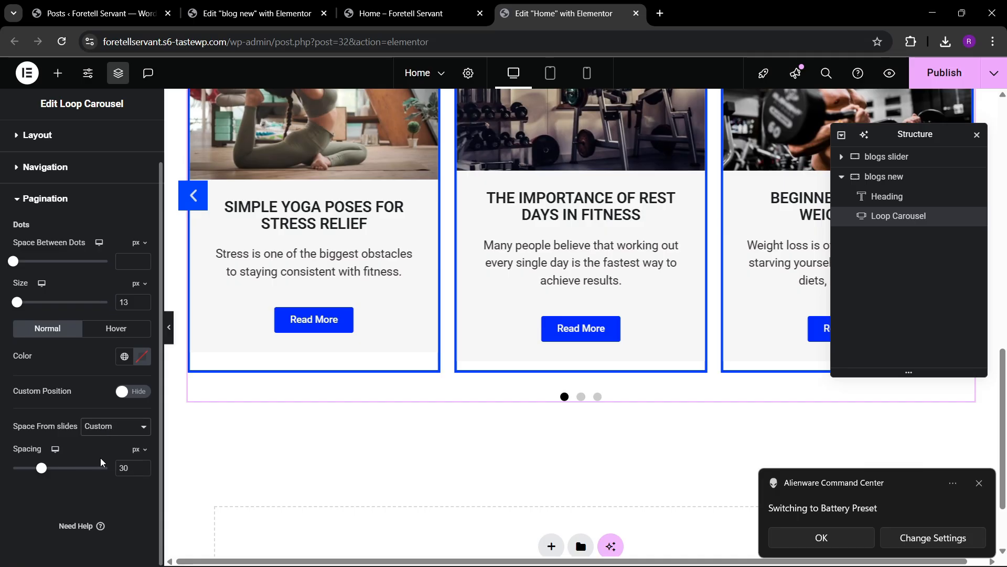
pyautogui.click(117, 430)
# Enable the custom position for the pagination dots, try different vertical offsets, and set the vertical position to 0
pyautogui.click(102, 406)
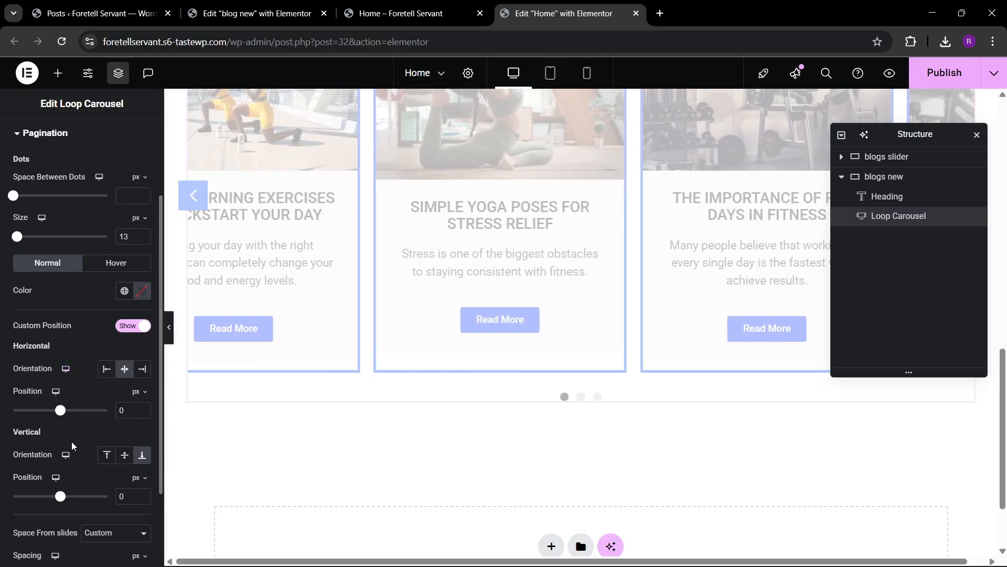
pyautogui.scroll(-3, 70, 443)
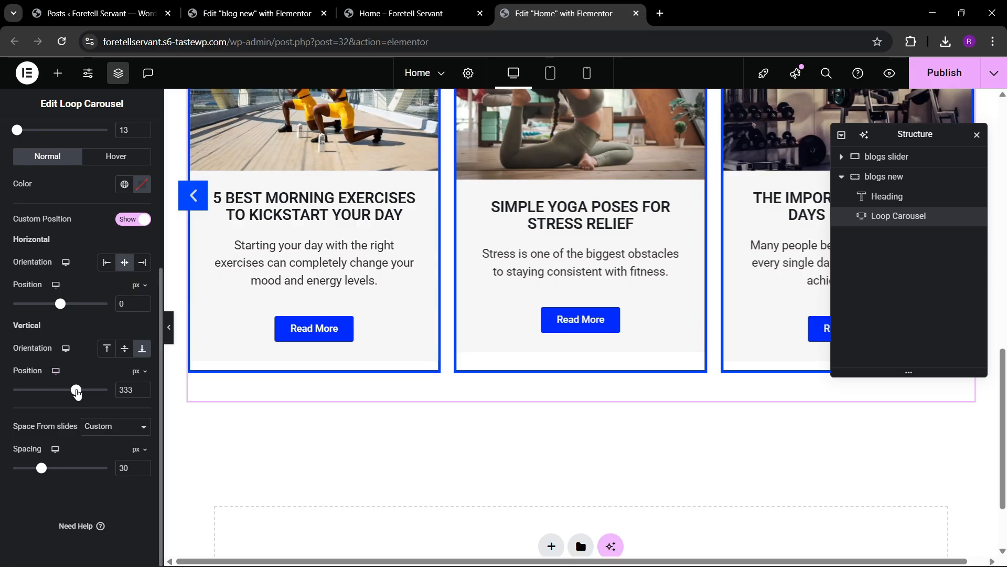
pyautogui.moveTo(56, 389); pyautogui.dragTo(61, 389)
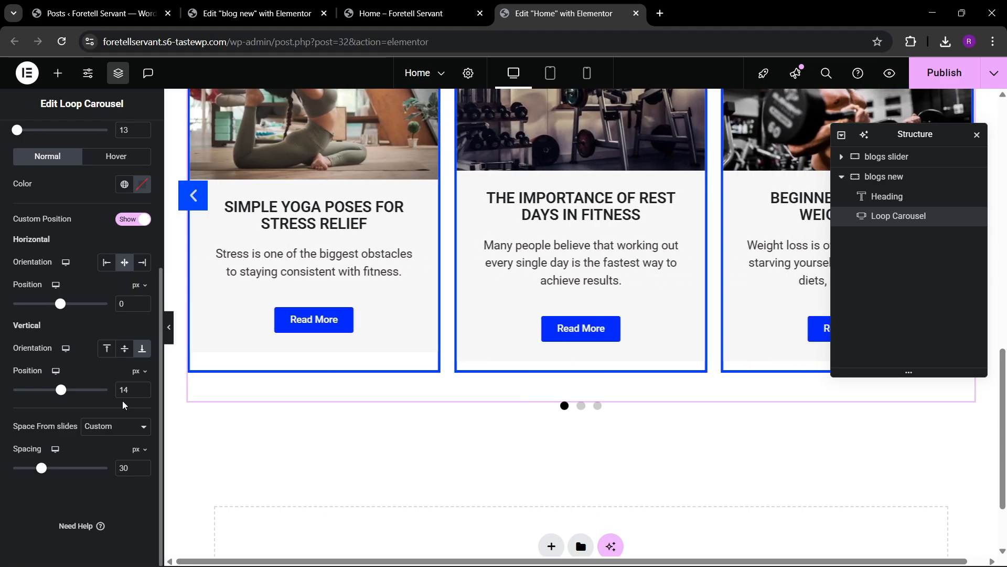
pyautogui.press('BackSpace')
pyautogui.press('BackSpace')
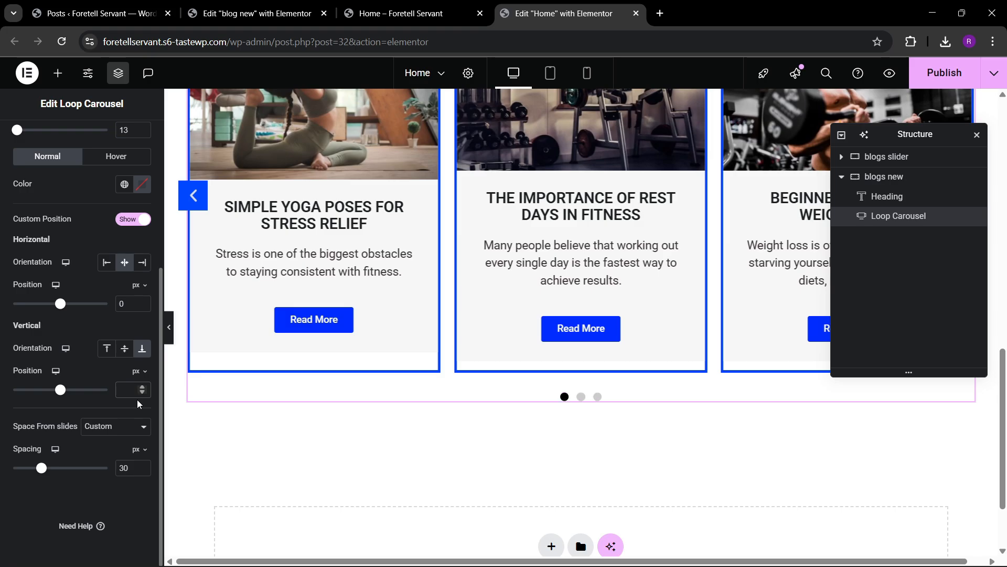
pyautogui.write('0')
pyautogui.scroll(1, 514, 466)
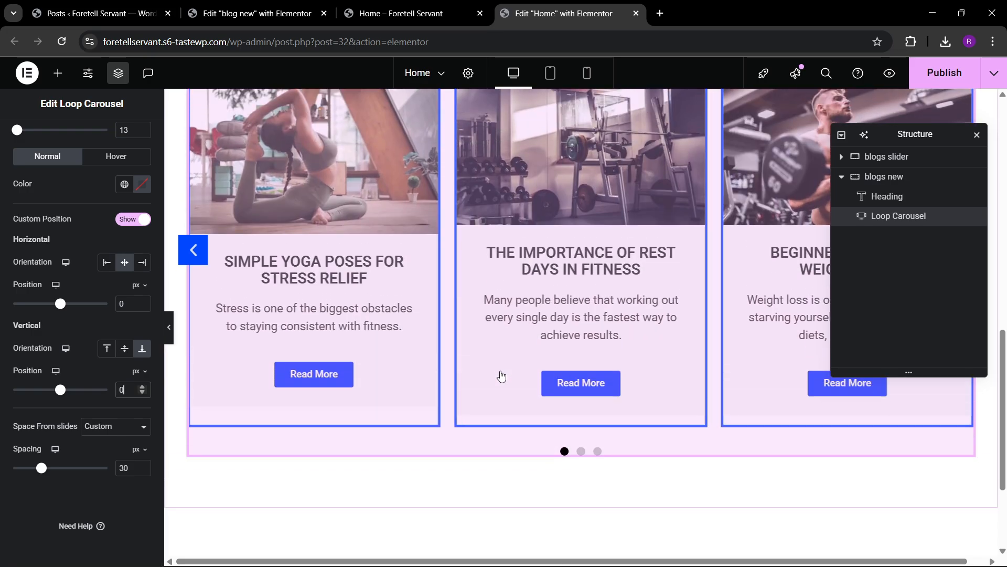
# Color the pagination dots blue for the normal state
pyautogui.scroll(1, 61, 291)
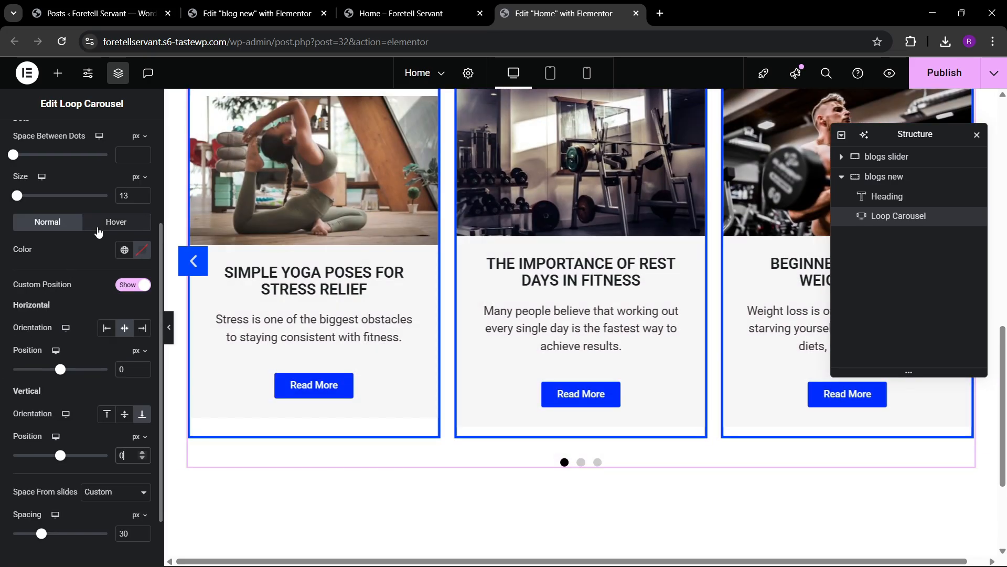
pyautogui.scroll(1, 68, 315)
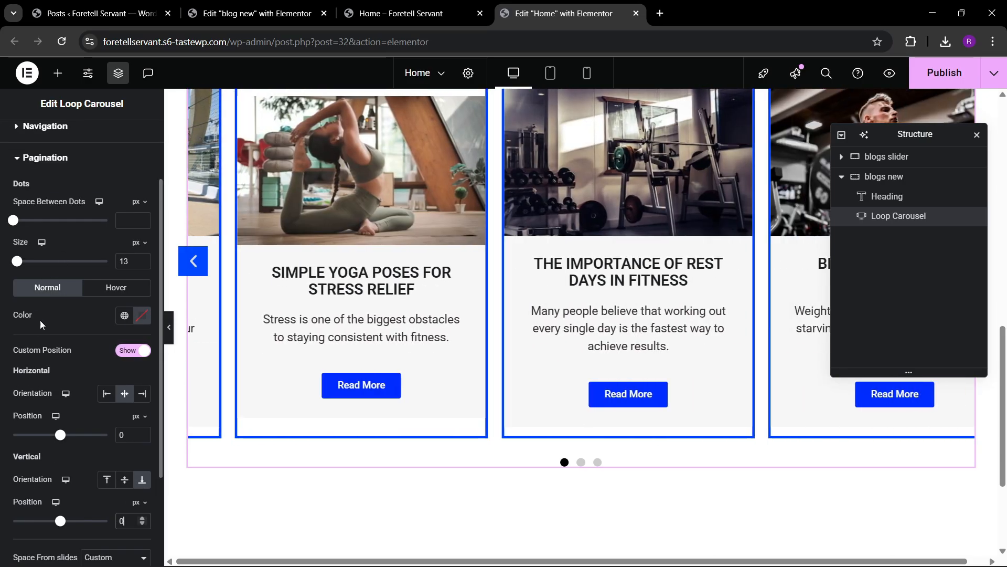
pyautogui.scroll(1, 49, 336)
pyautogui.scroll(-2, 61, 342)
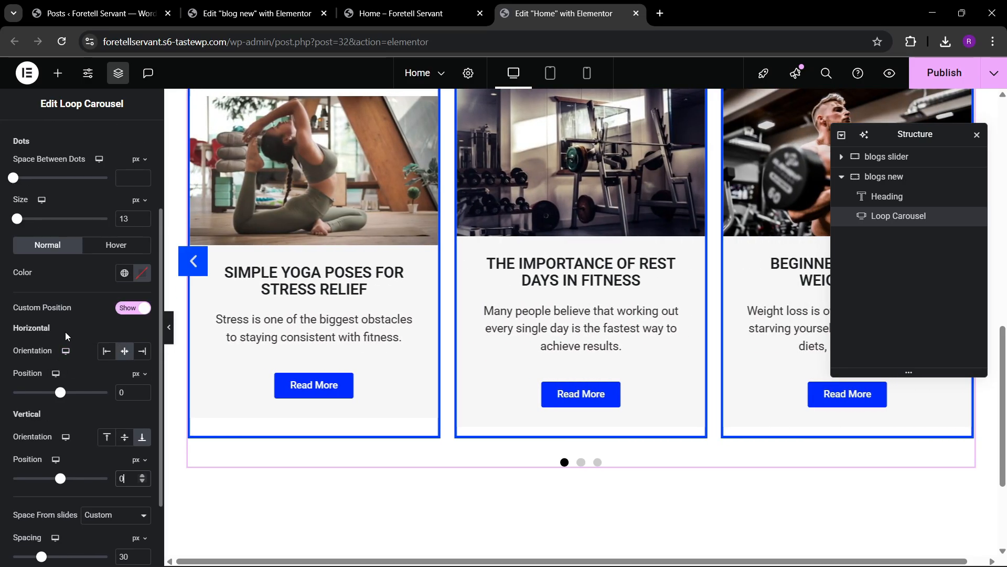
pyautogui.click(124, 273)
pyautogui.click(142, 272)
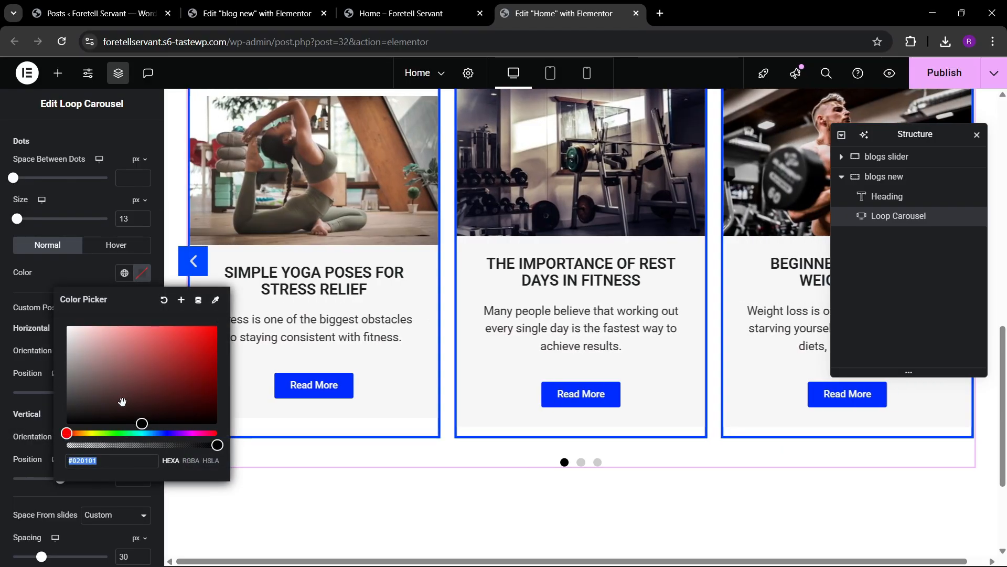
pyautogui.moveTo(151, 433); pyautogui.dragTo(163, 433)
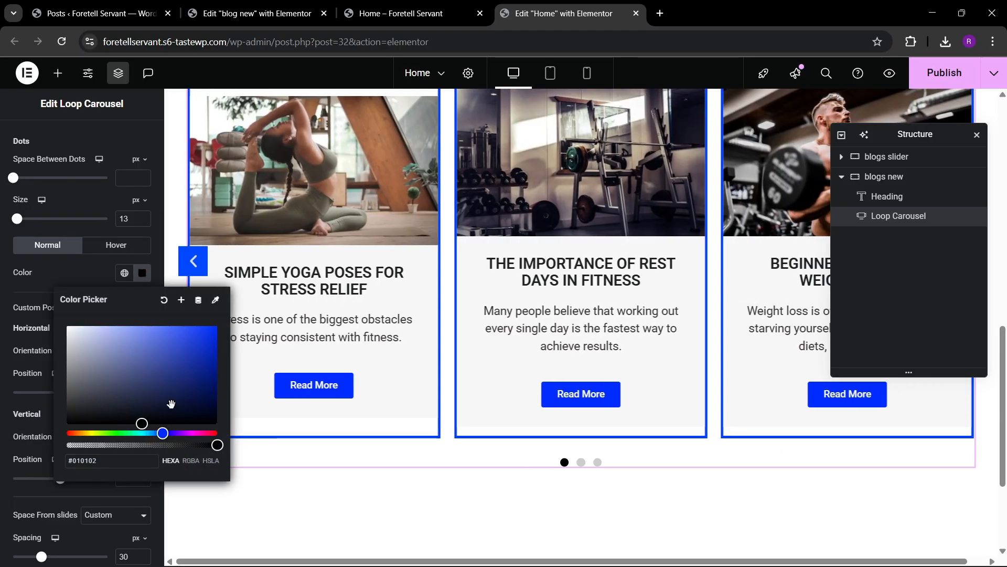
pyautogui.click(69, 284)
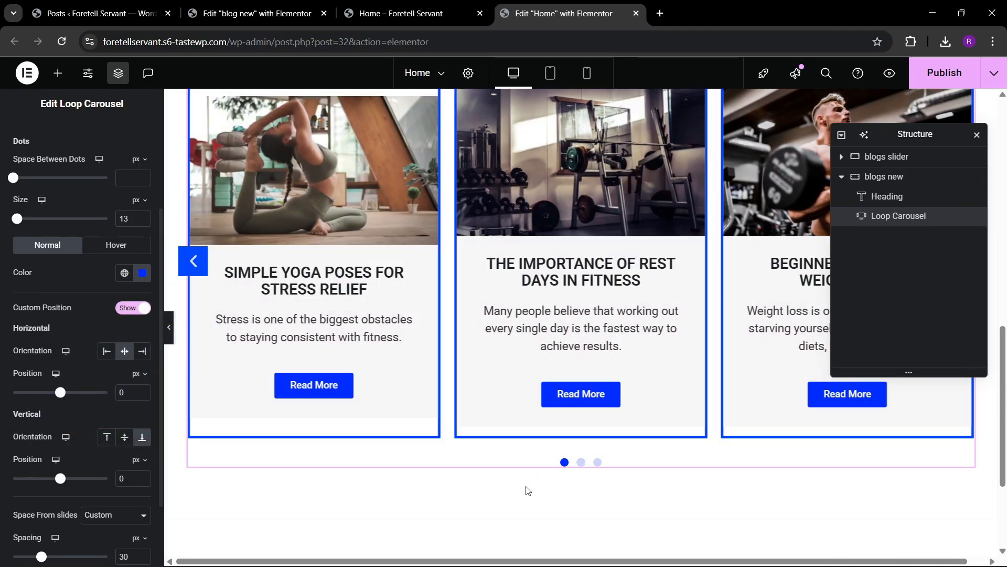
# Set the font size of the "Blogs Slider Using Elementor New" heading to 50 px
pyautogui.scroll(3, 467, 430)
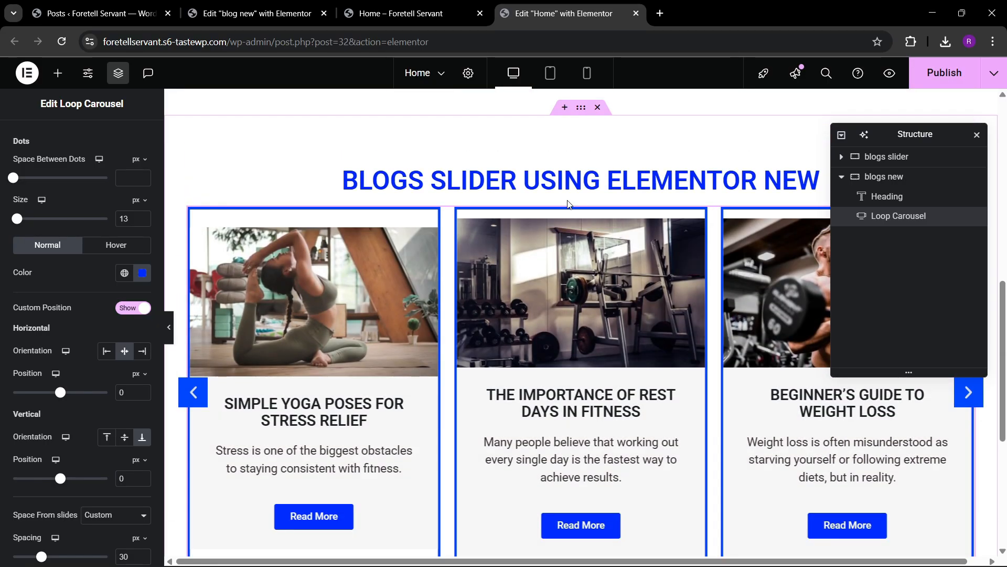
pyautogui.click(524, 181)
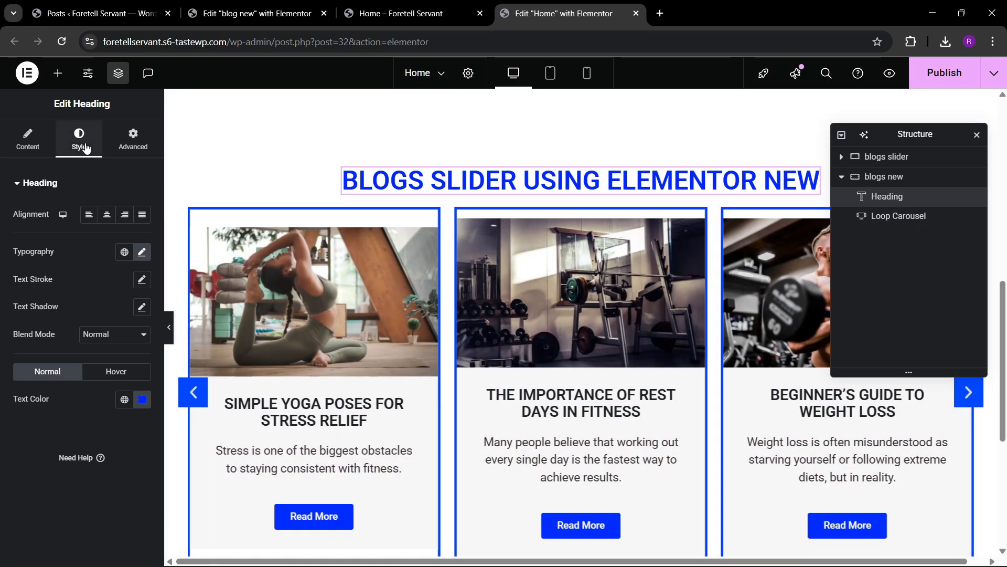
pyautogui.click(141, 253)
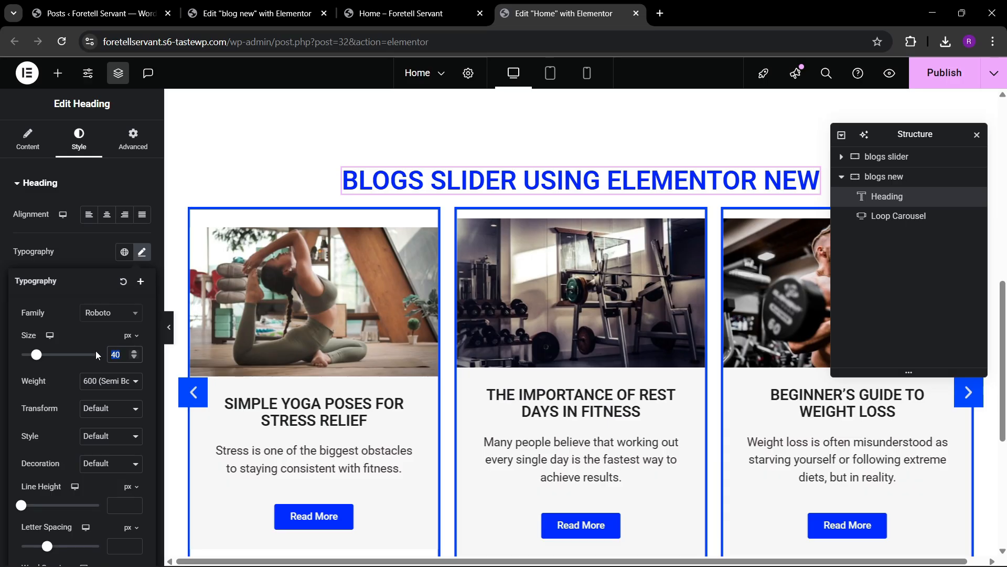
pyautogui.write('50')
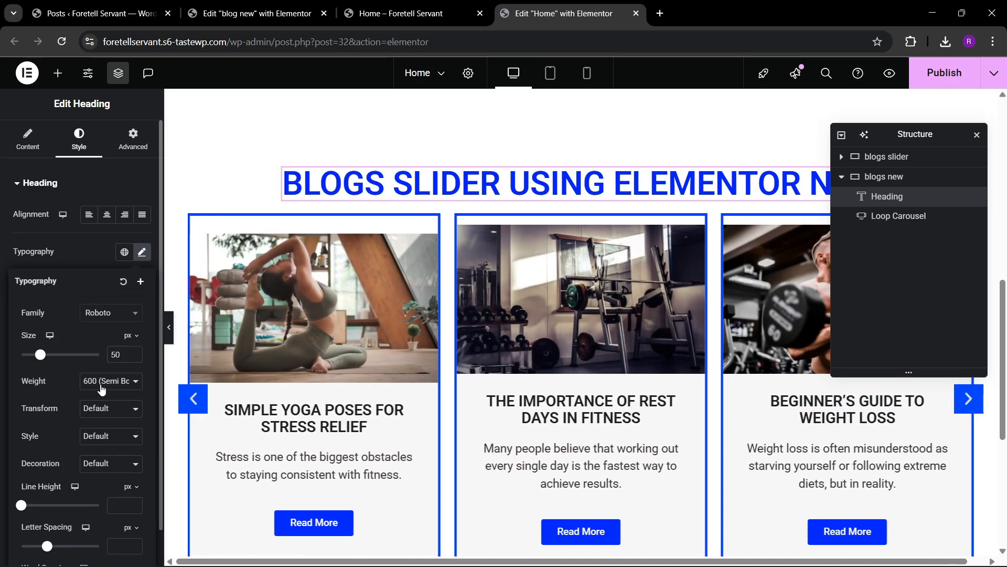
pyautogui.click(101, 388)
pyautogui.click(104, 286)
# Set the column and row gaps of the "blogs new" container to 40 px
pyautogui.click(899, 184)
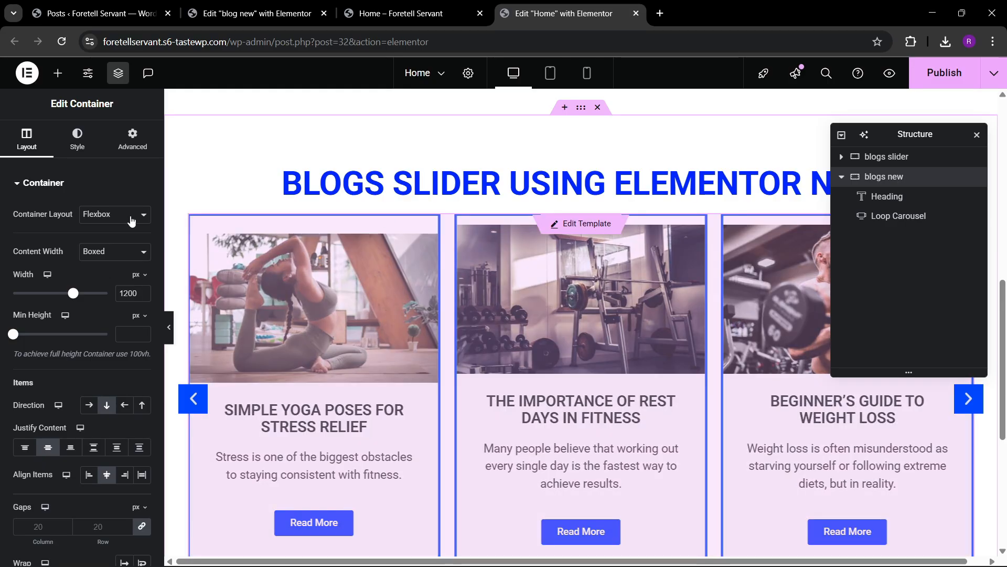
pyautogui.scroll(-1, 58, 367)
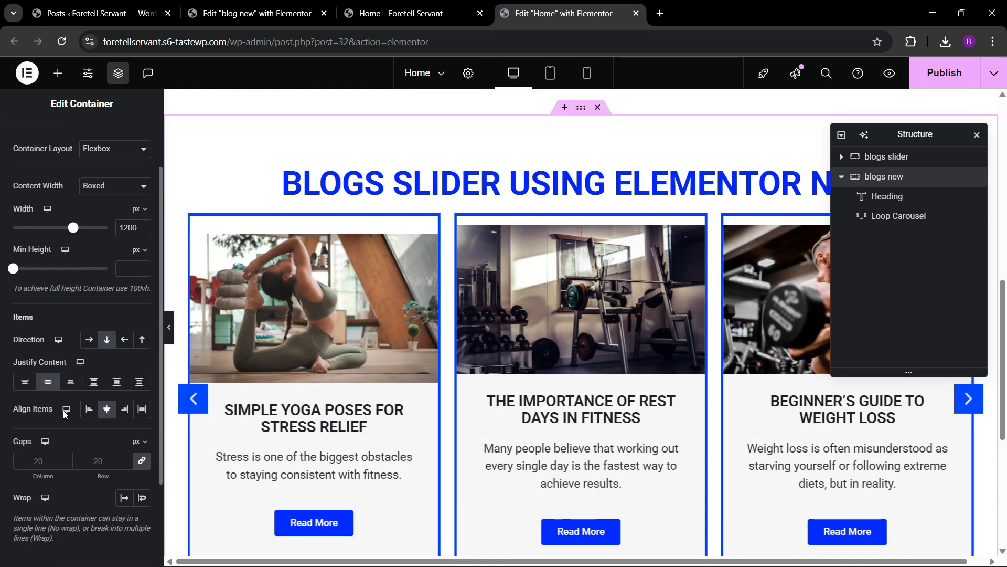
pyautogui.click(98, 460)
pyautogui.write('40')
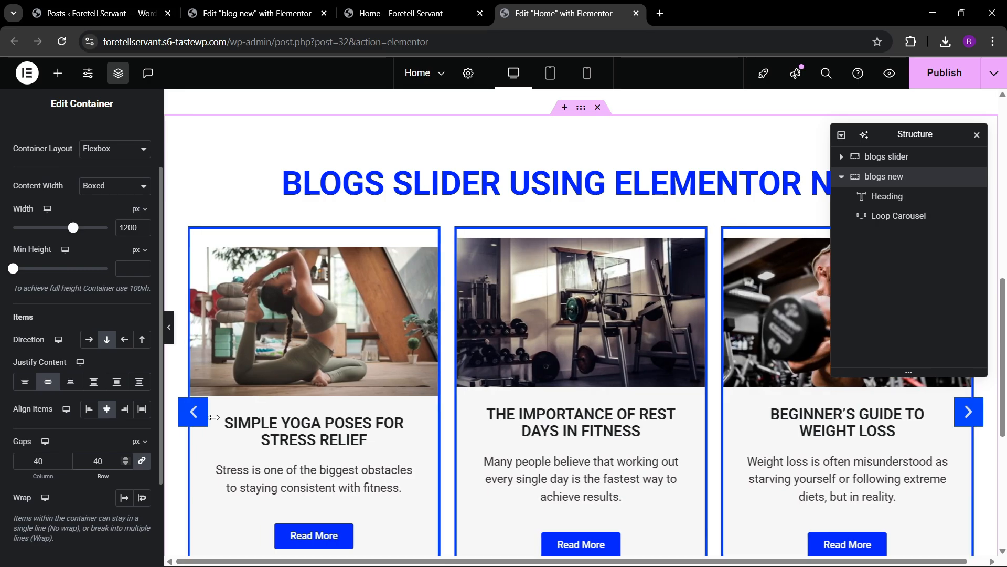
# Look over the new slider section and publish the Home page
pyautogui.scroll(-1, 533, 373)
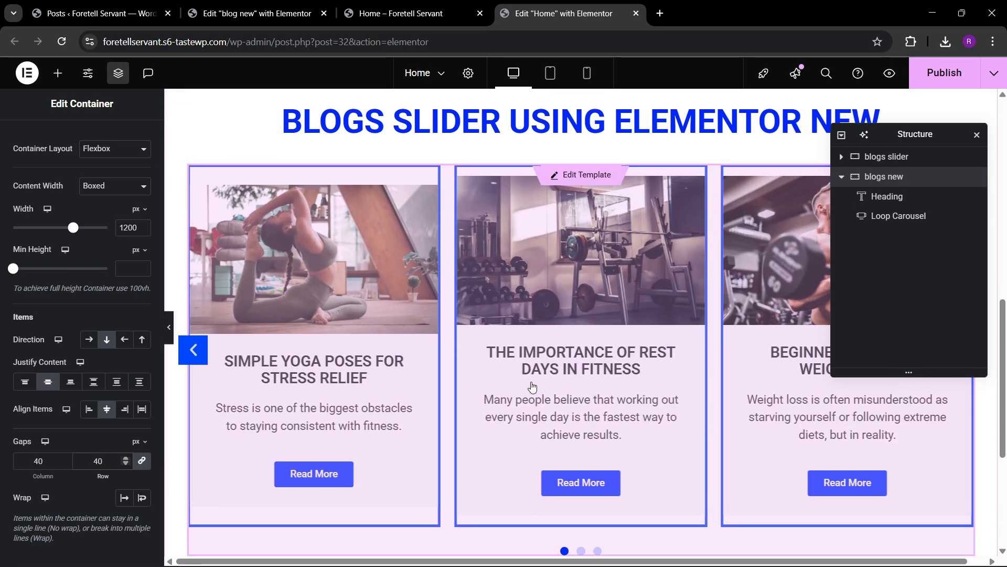
pyautogui.scroll(3, 532, 386)
pyautogui.scroll(-1, 533, 386)
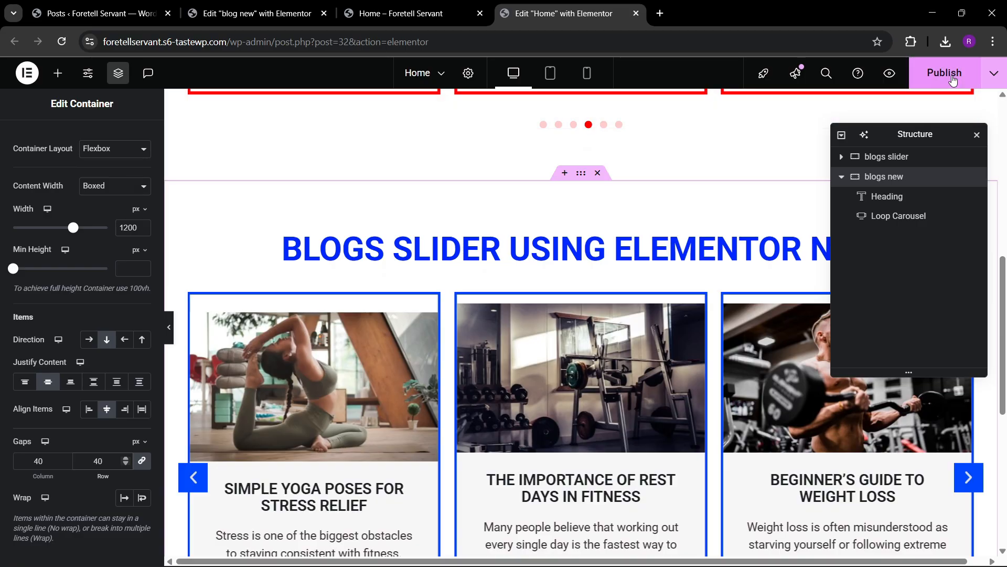
pyautogui.click(944, 74)
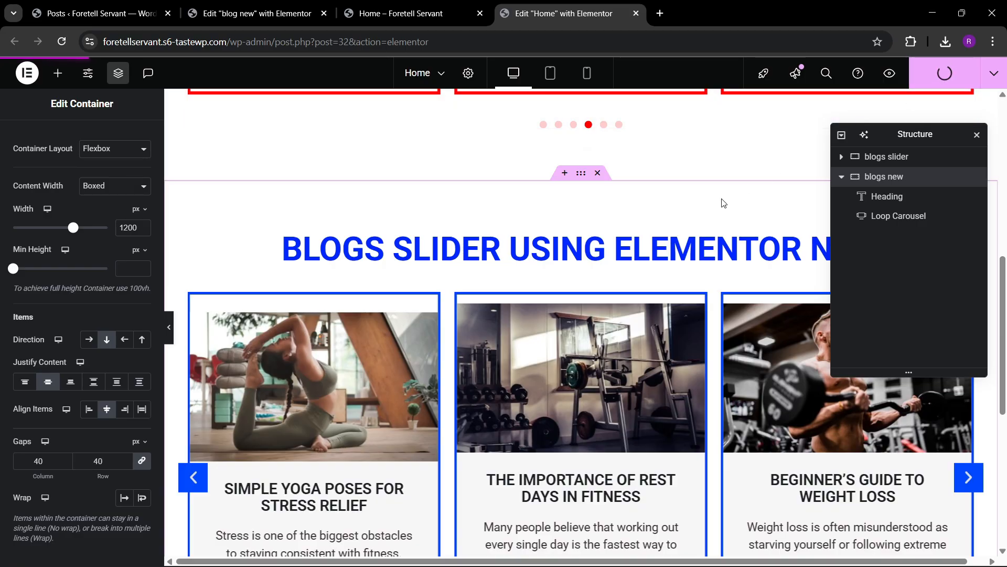
# Turn off pause on hover and pause on interaction for the Loop Carousel in the "blogs new" container
pyautogui.scroll(-1, 666, 278)
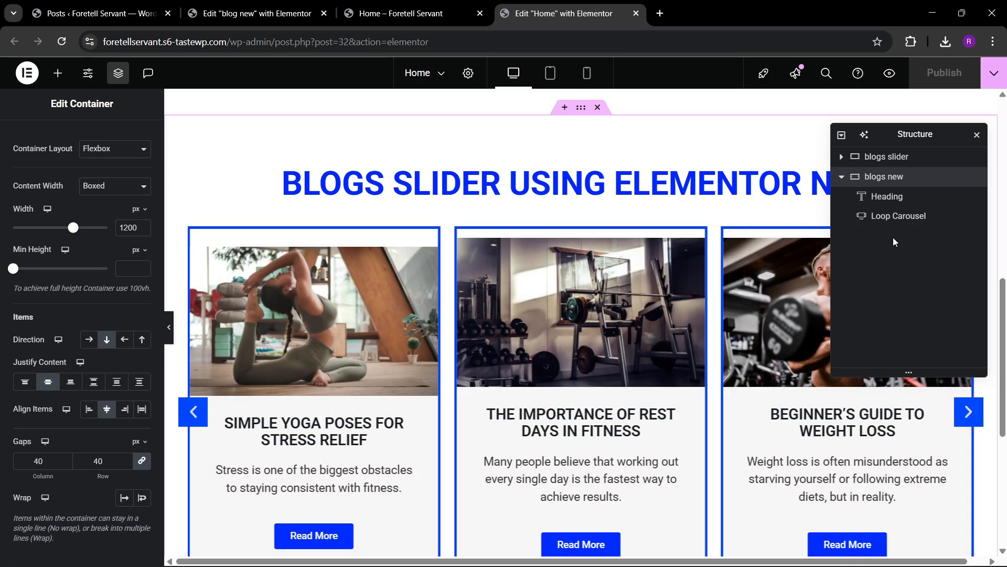
pyautogui.click(905, 217)
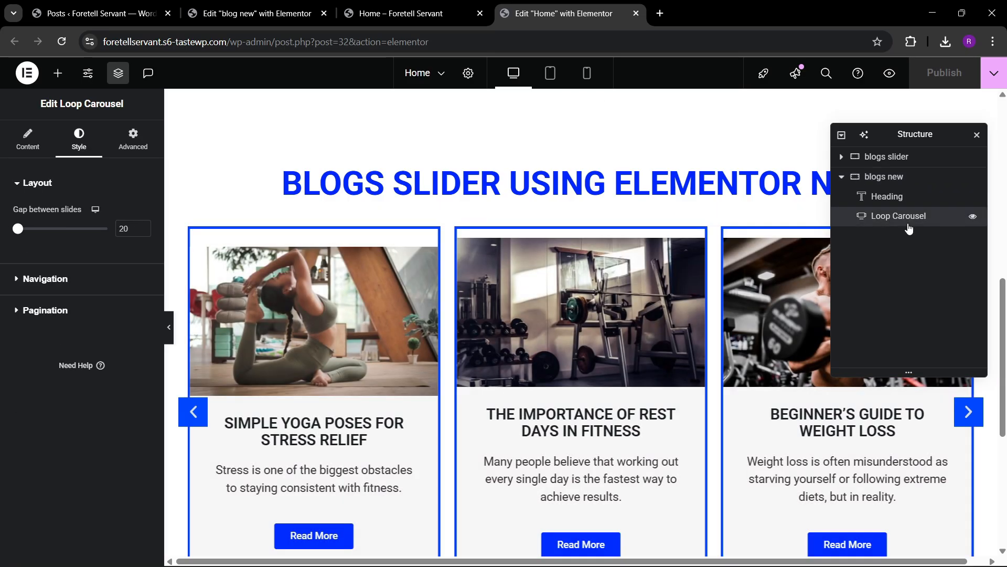
pyautogui.click(28, 139)
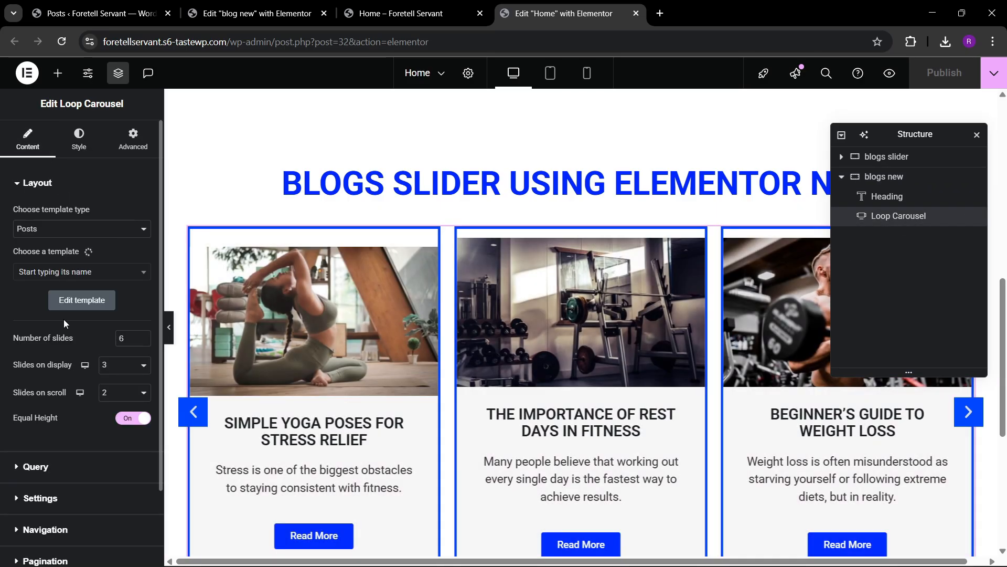
pyautogui.scroll(-2, 64, 325)
pyautogui.click(50, 407)
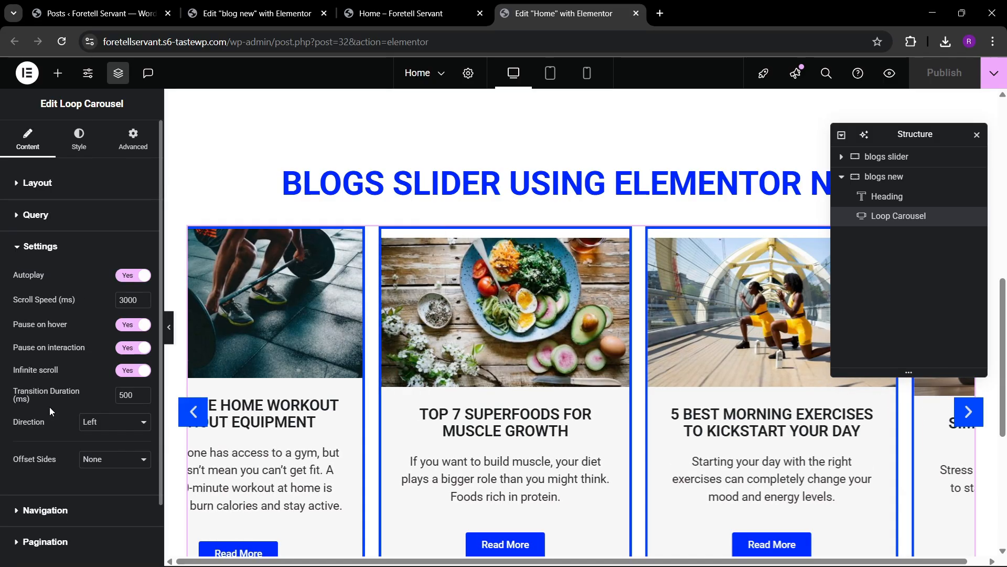
pyautogui.click(125, 325)
pyautogui.click(126, 348)
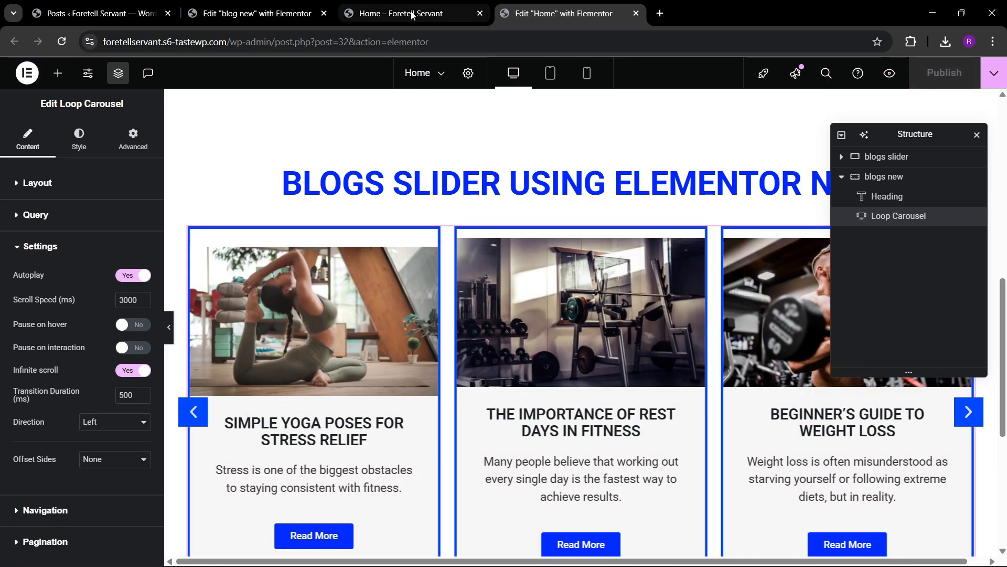
# Reload the live Home page and advance the blue blog slider through its slides to check the cards
pyautogui.click(381, 16)
pyautogui.moveTo(380, 16); pyautogui.dragTo(541, 15)
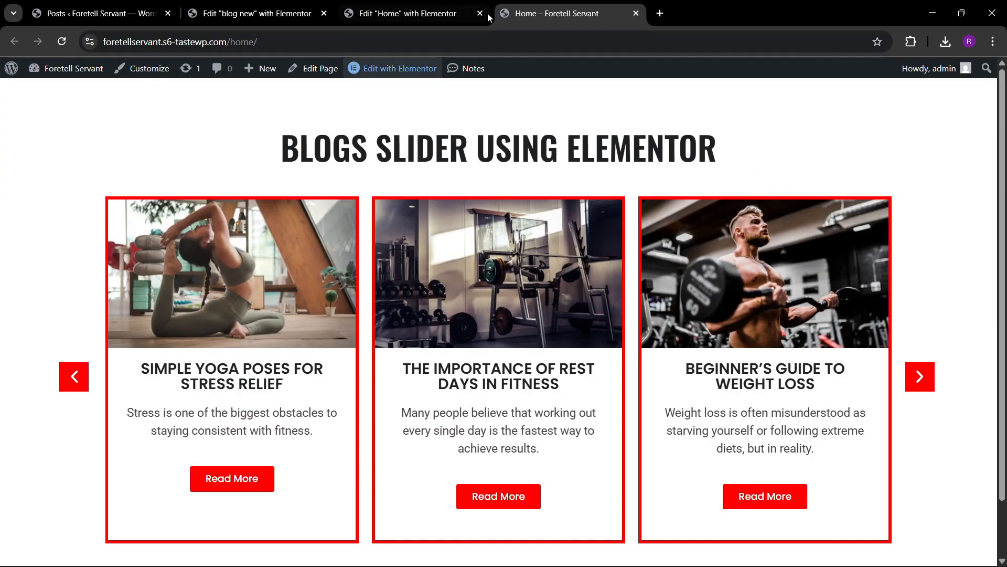
pyautogui.click(303, 44)
pyautogui.press('Return')
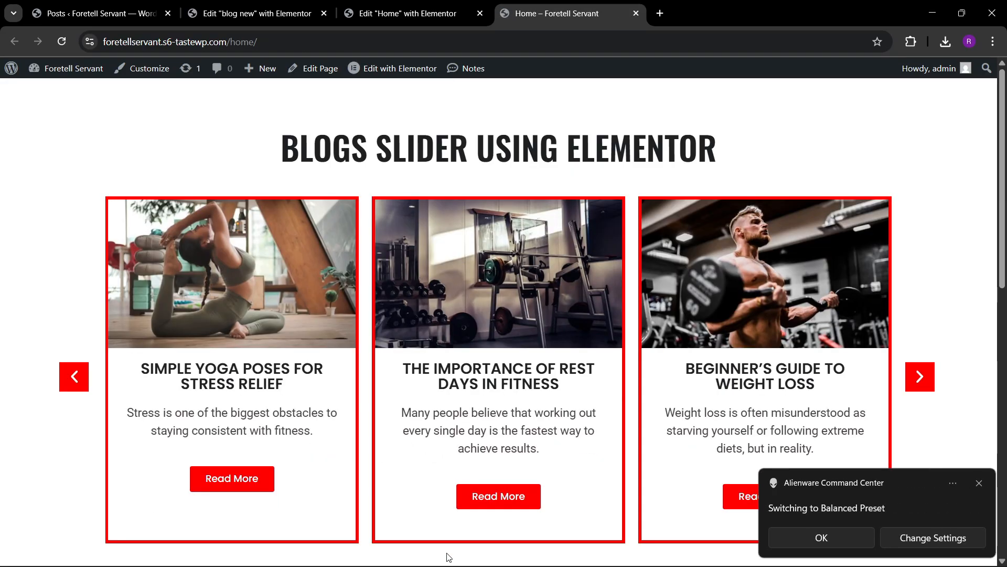
pyautogui.scroll(-10, 449, 557)
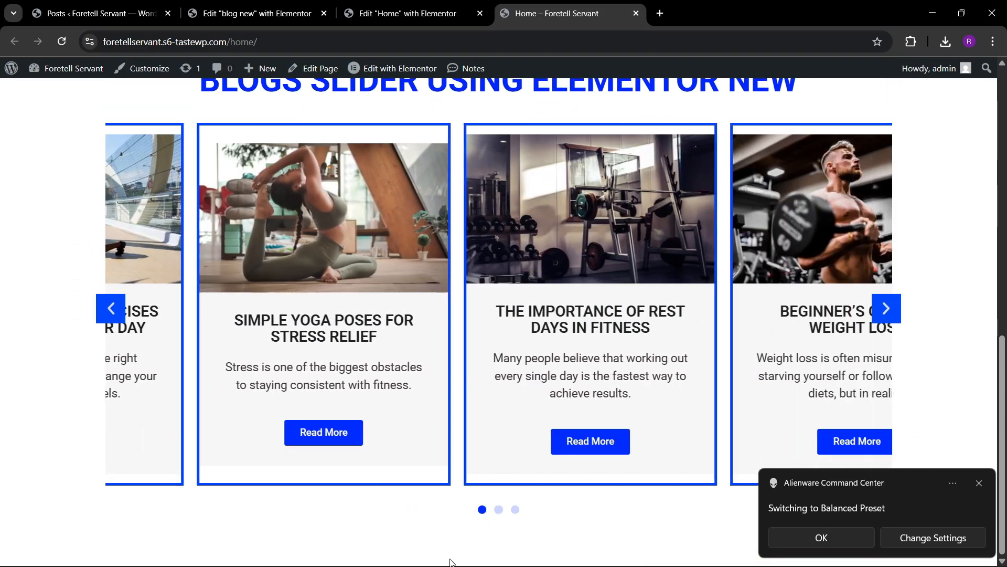
pyautogui.click(882, 308)
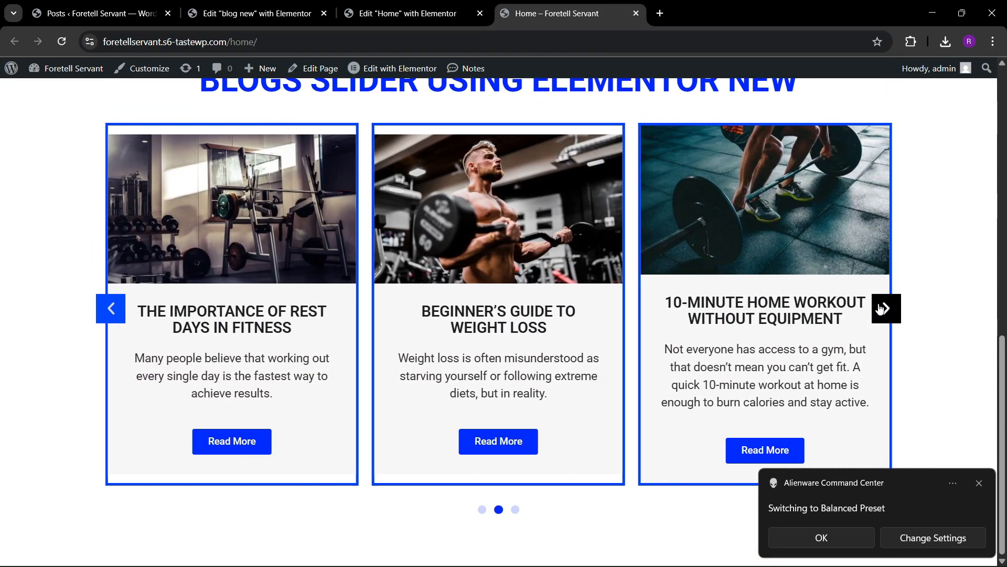
pyautogui.click(881, 308)
pyautogui.click(881, 309)
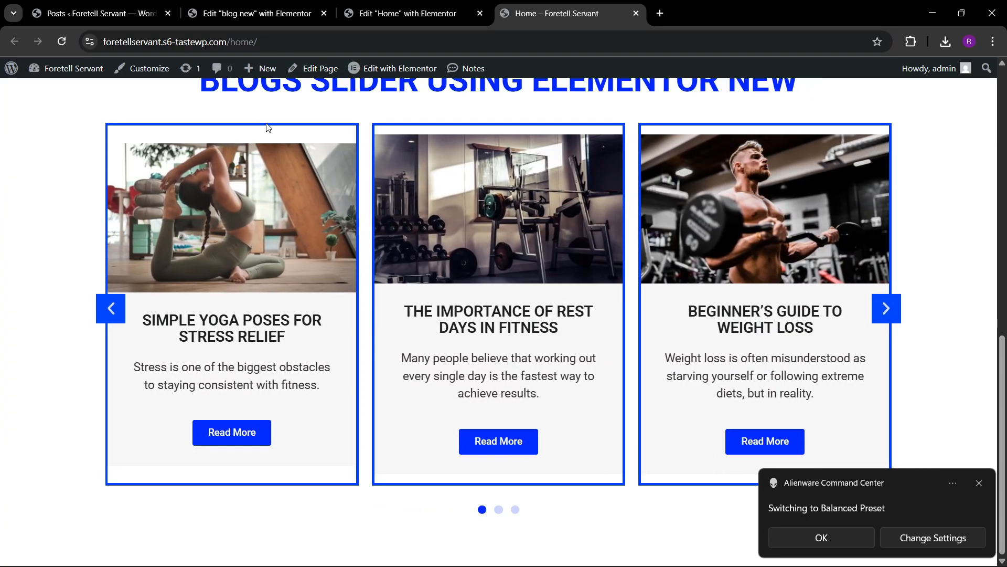
# In the "blog new" loop template, set the main box's Justify Content to Start and publish the template
pyautogui.click(255, 12)
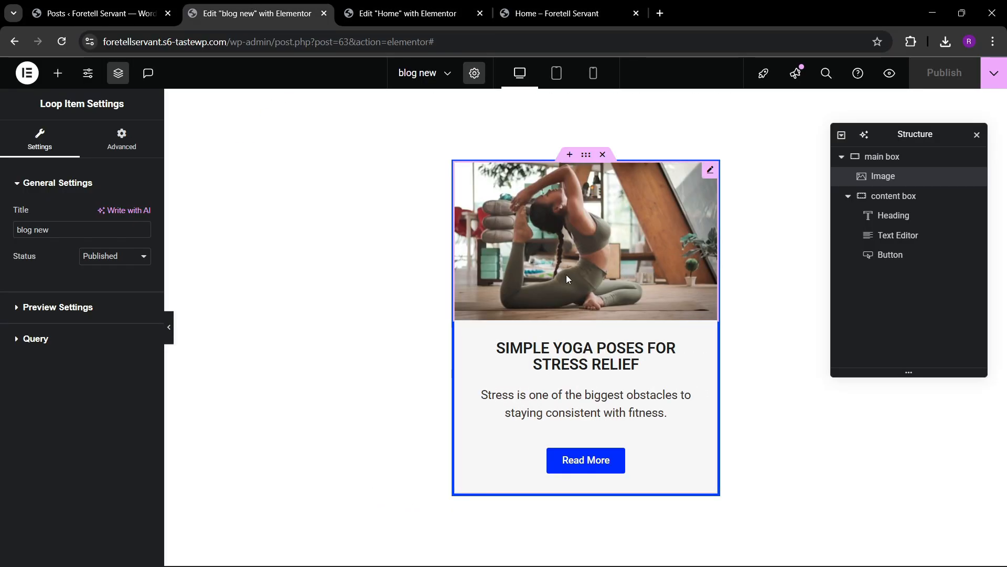
pyautogui.click(883, 157)
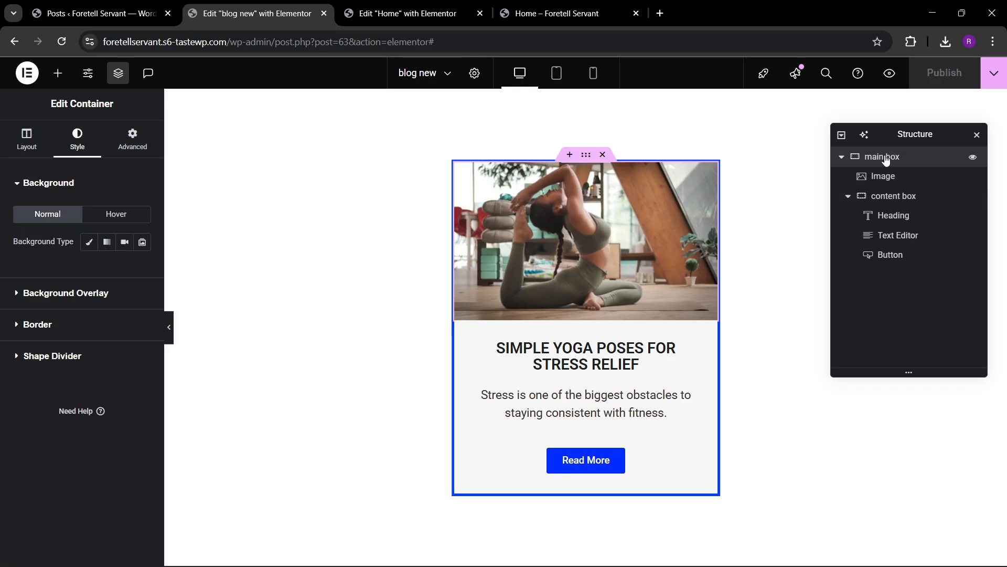
pyautogui.click(848, 178)
pyautogui.click(848, 195)
pyautogui.click(853, 197)
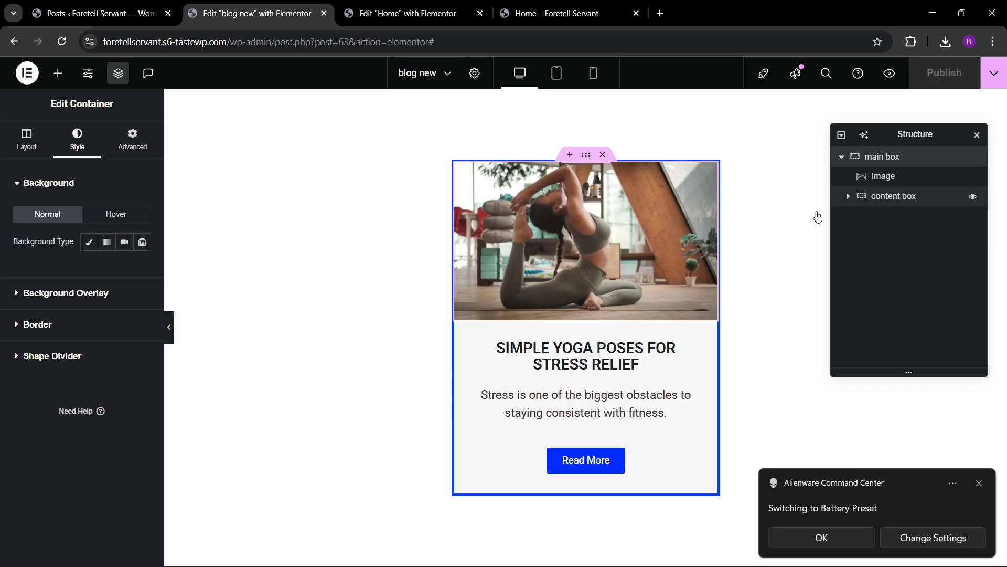
pyautogui.click(30, 147)
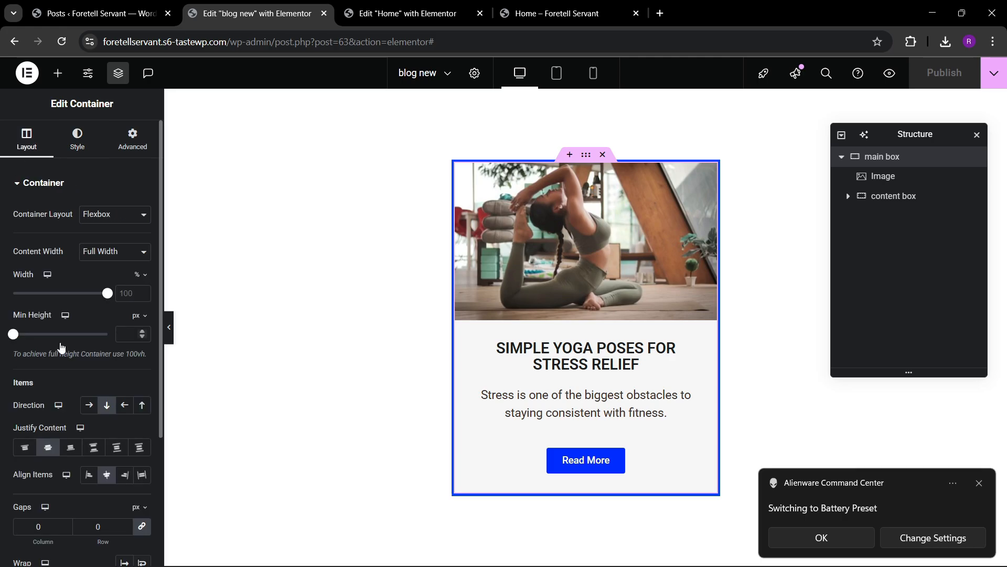
pyautogui.scroll(-3, 105, 367)
pyautogui.click(23, 319)
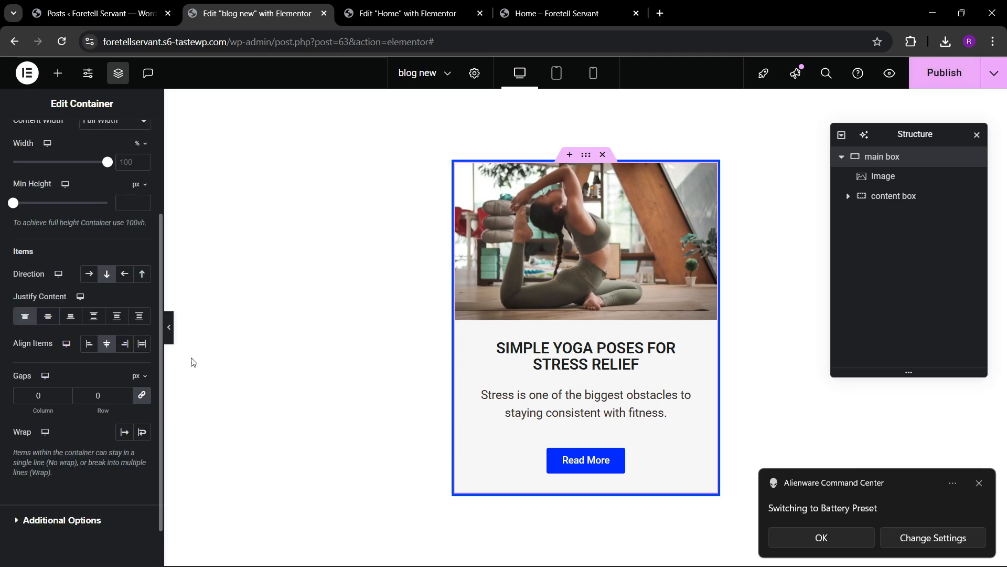
pyautogui.click(583, 463)
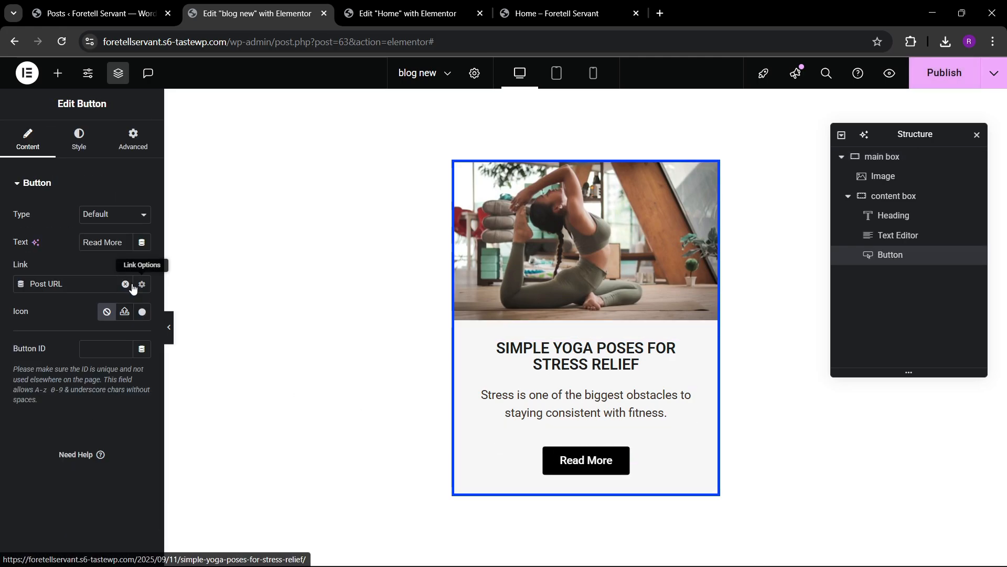
pyautogui.click(936, 74)
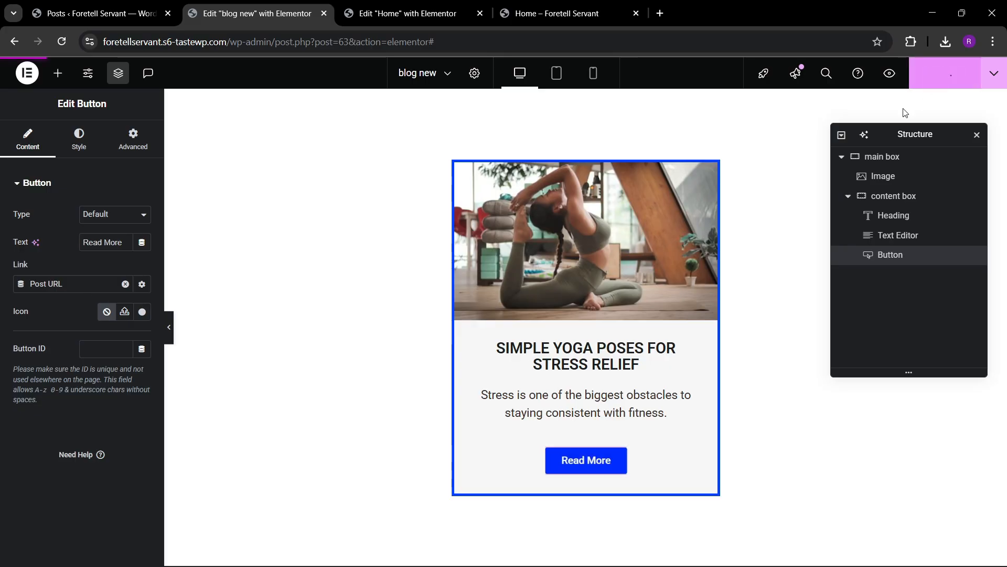
# Reload the live Home page and examine the card alignment in the blue blog slider
pyautogui.click(552, 4)
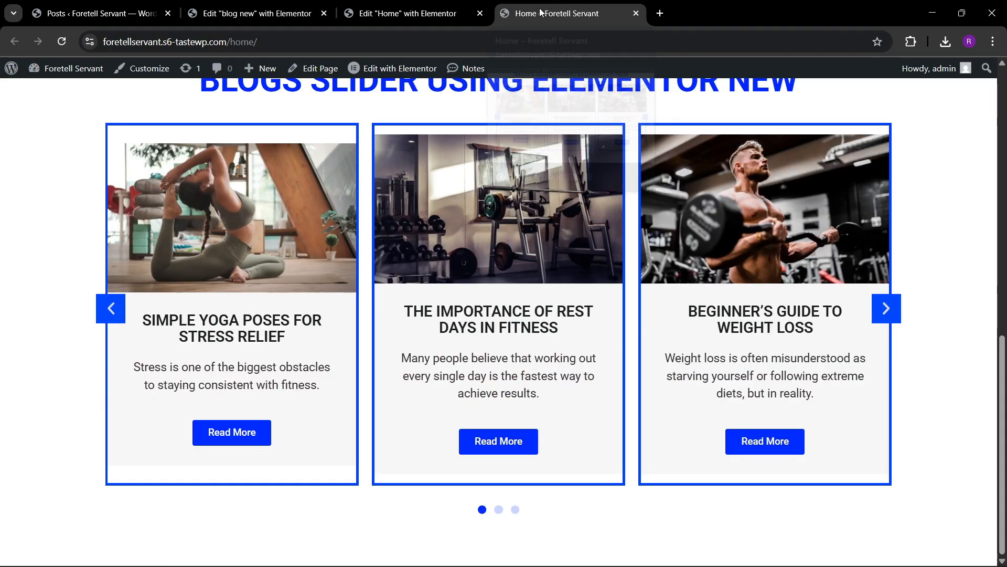
pyautogui.click(278, 39)
pyautogui.press('Return')
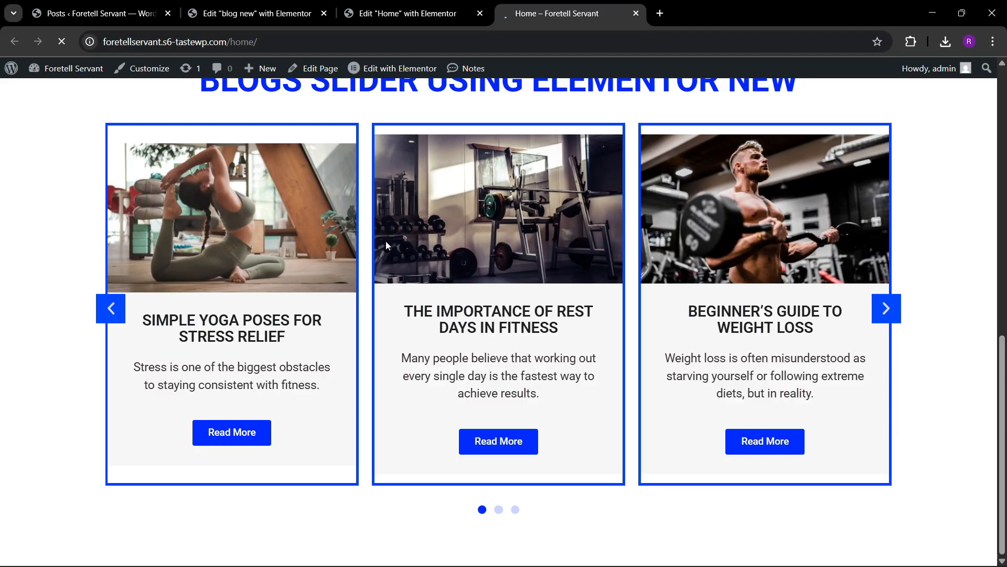
pyautogui.scroll(-10, 439, 291)
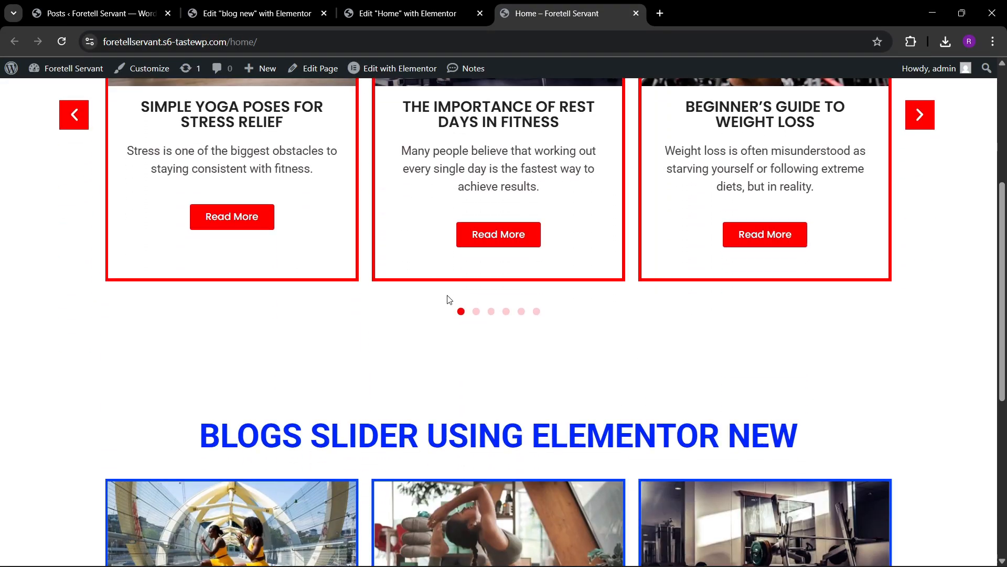
pyautogui.scroll(1, 445, 303)
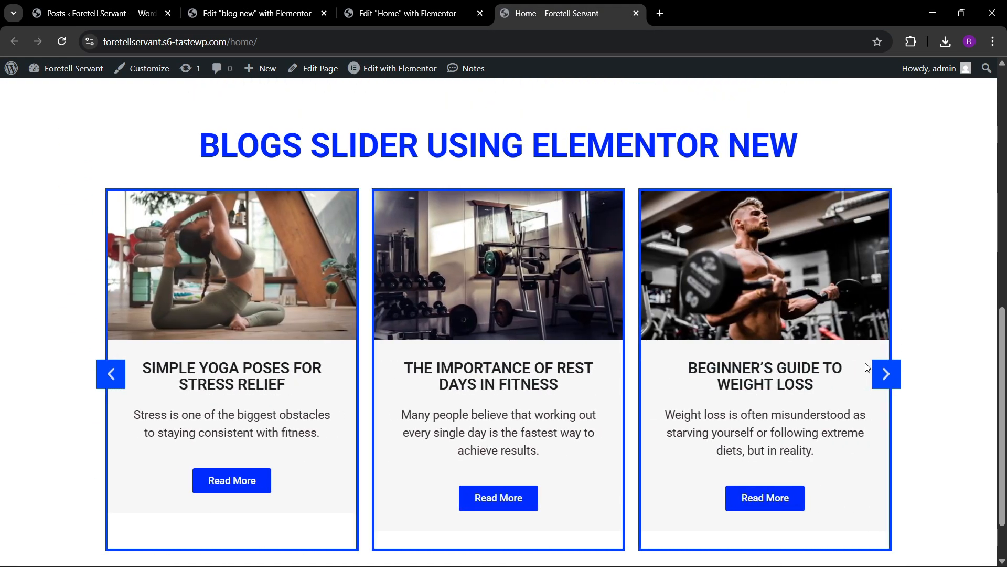
# Test the blue slider's next and previous arrows, and swipe its cards to move between slides
pyautogui.click(883, 377)
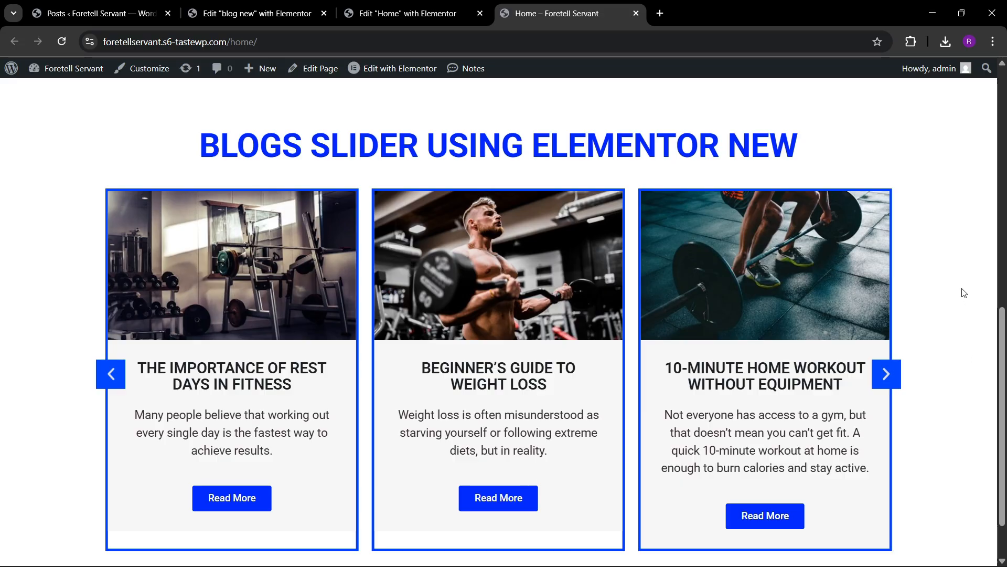
pyautogui.scroll(-1, 964, 292)
pyautogui.click(885, 309)
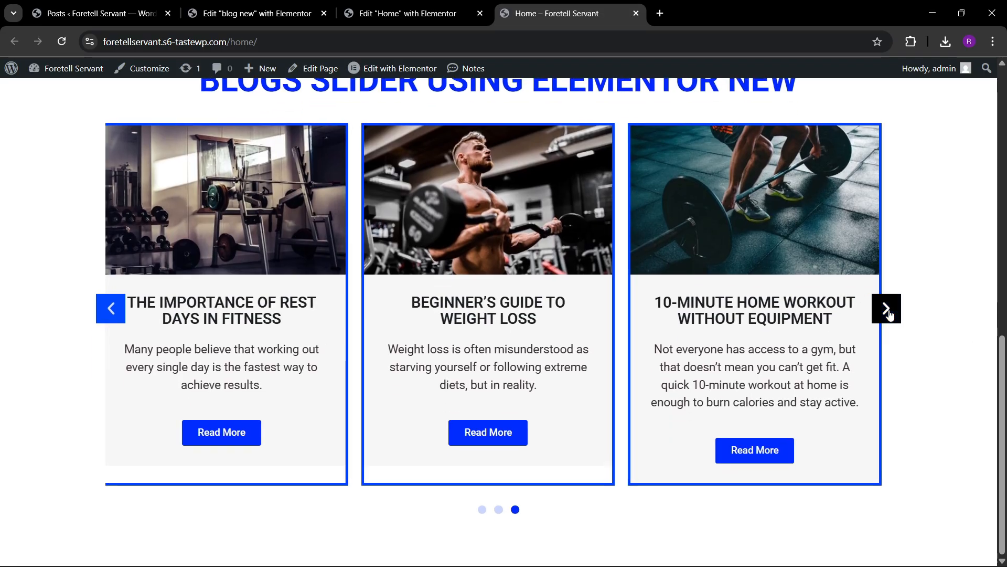
pyautogui.click(117, 310)
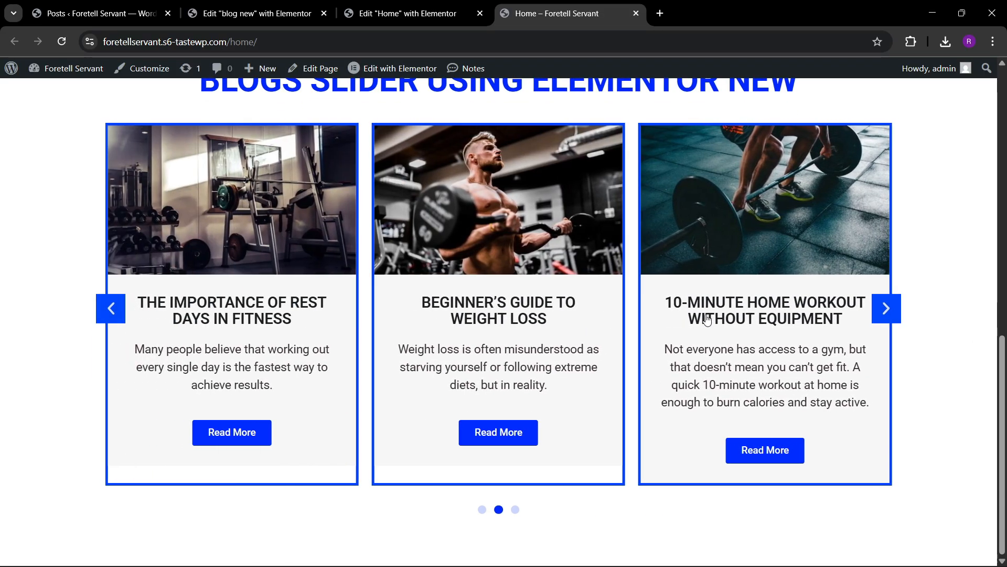
pyautogui.moveTo(710, 319); pyautogui.dragTo(242, 360)
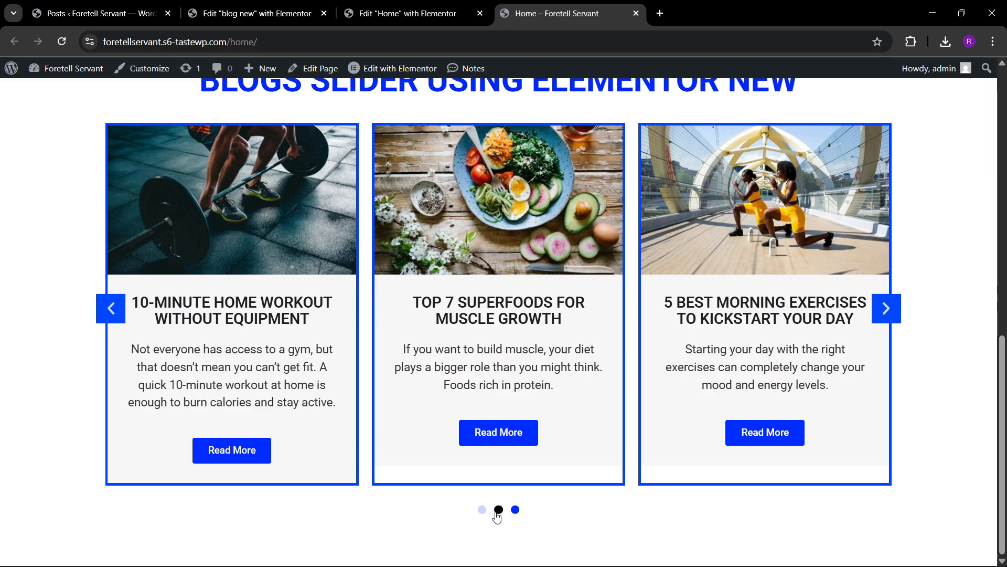
# Test the pagination dots of the blue blog slider on the live Home page
pyautogui.click(497, 512)
pyautogui.click(483, 510)
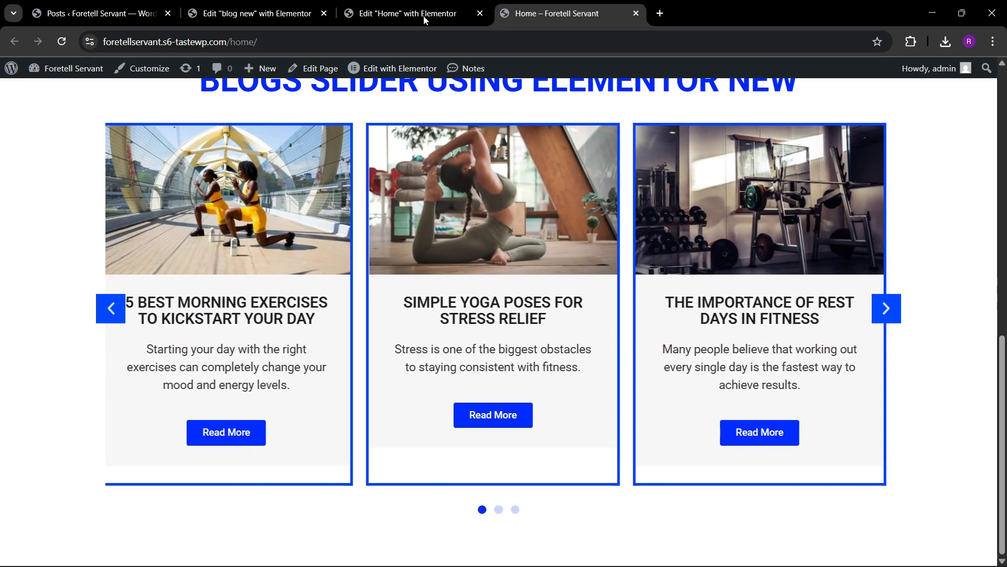
# In the Home page editor, set the blue Loop Carousel's autoplay scroll speed to 2000 ms and publish the page
pyautogui.click(193, 7)
pyautogui.click(398, 13)
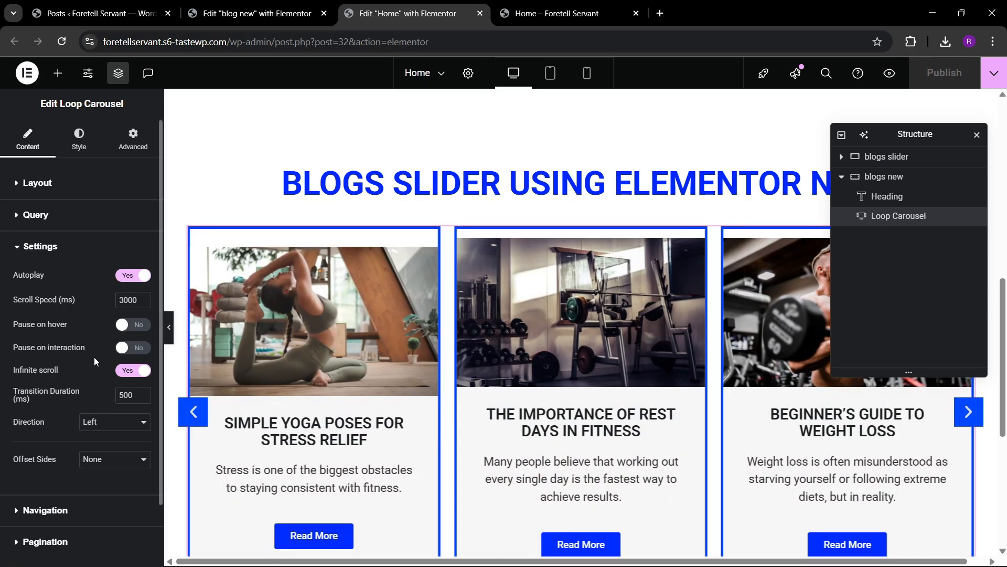
pyautogui.scroll(-2, 65, 373)
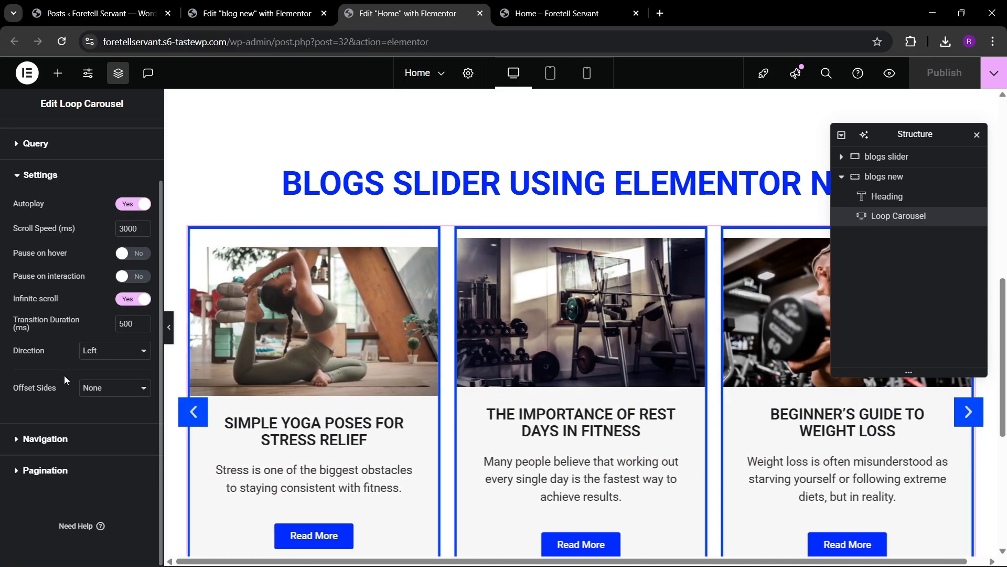
pyautogui.click(124, 228)
pyautogui.press('BackSpace')
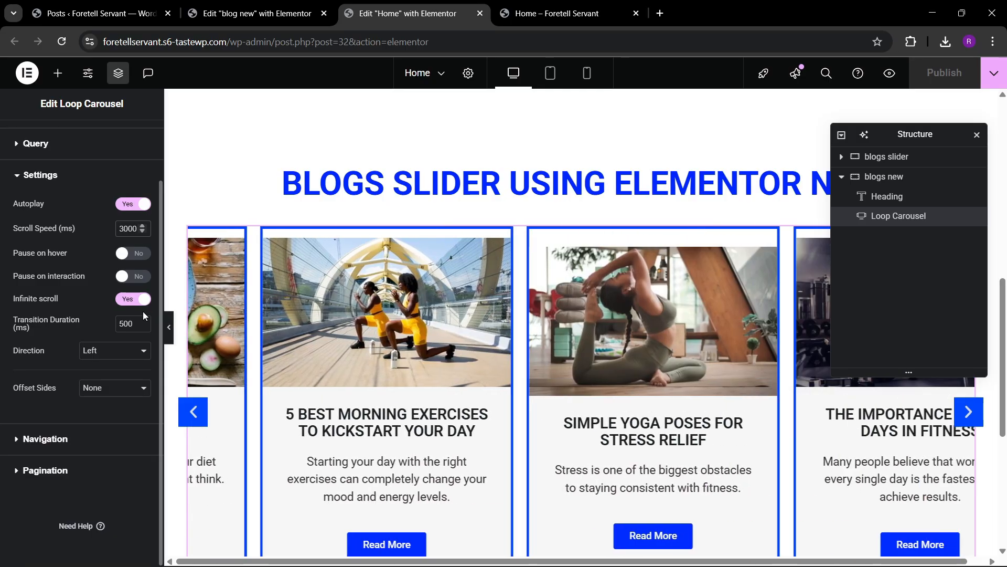
pyautogui.write('2')
pyautogui.click(966, 79)
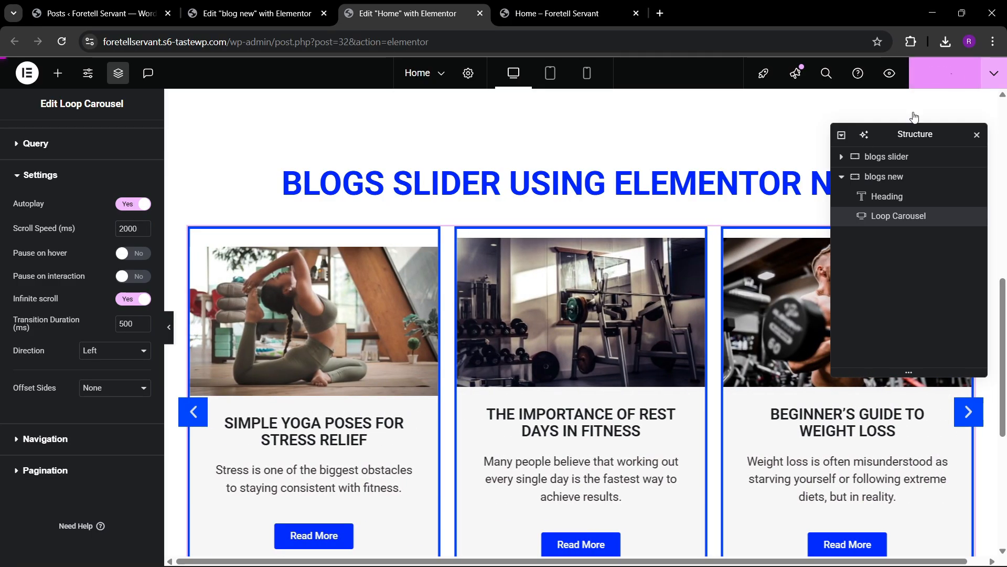
# Reload the live Home page and test the Read More link of the Simple Yoga Poses card, closing the opened post
pyautogui.click(535, 14)
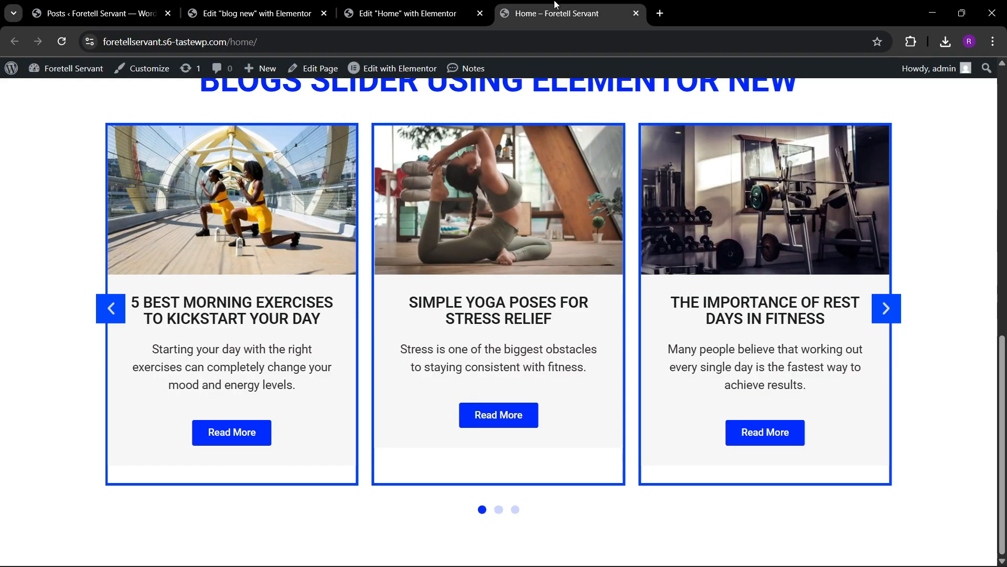
pyautogui.click(297, 39)
pyautogui.press('Return')
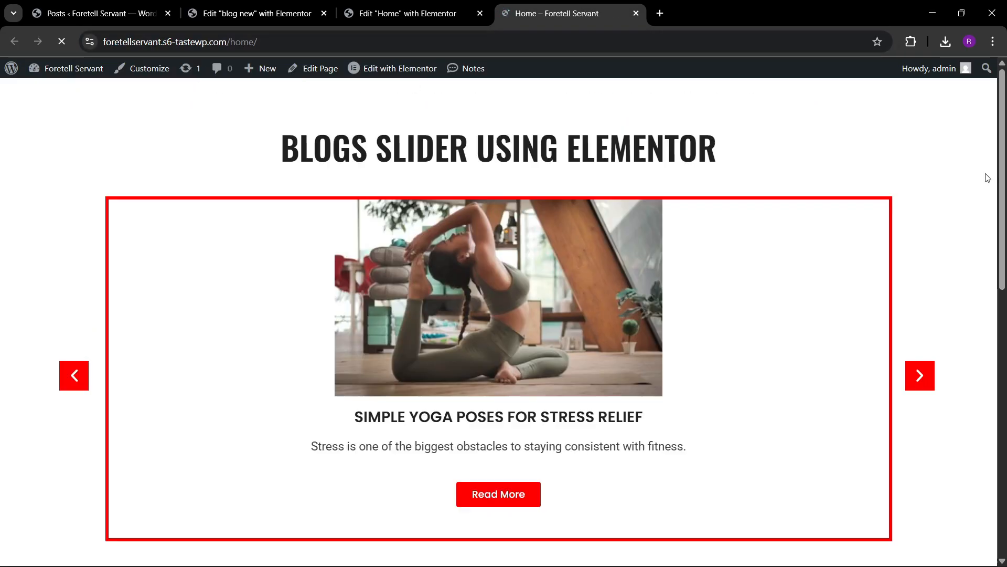
pyautogui.scroll(-4, 926, 196)
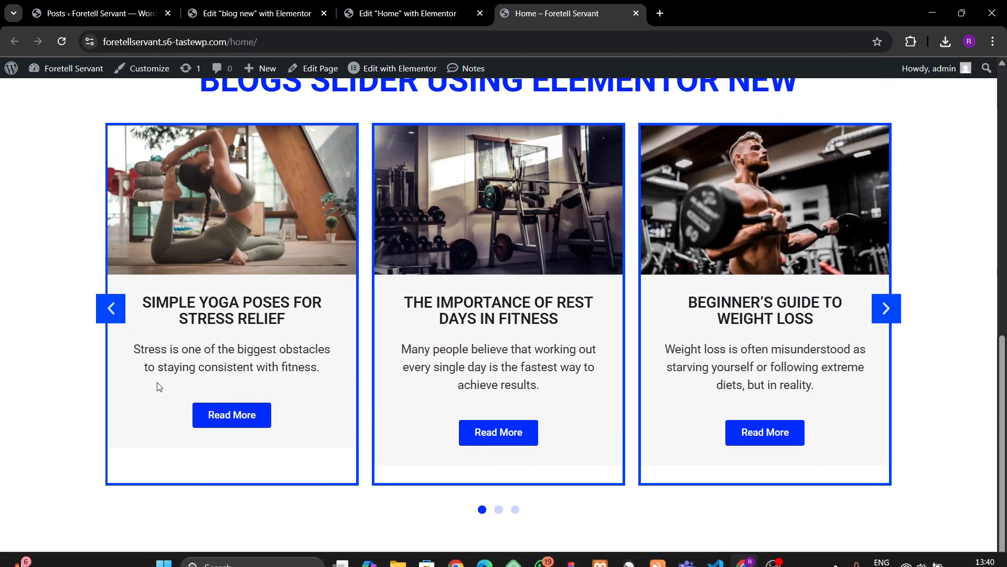
pyautogui.click(228, 429)
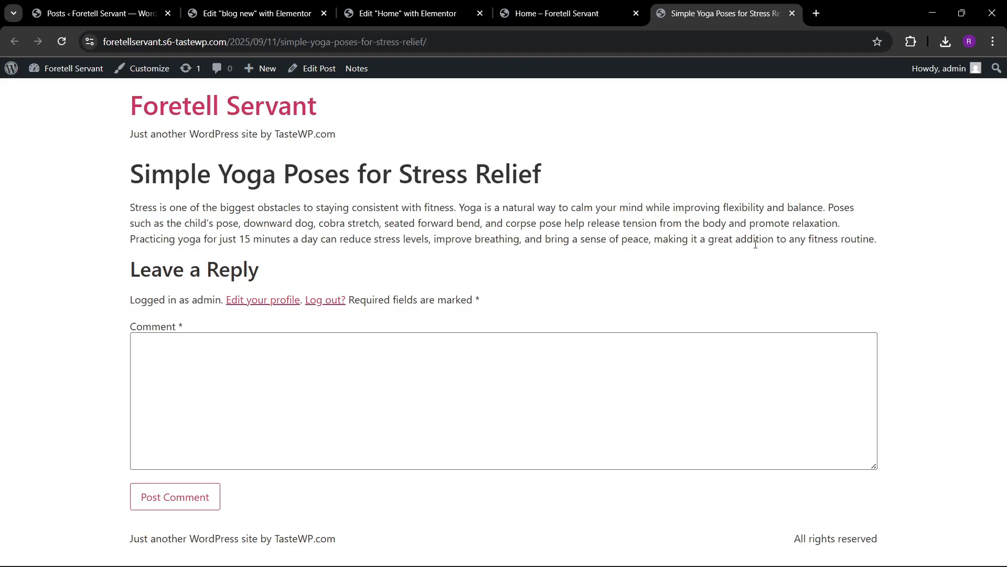
pyautogui.click(791, 13)
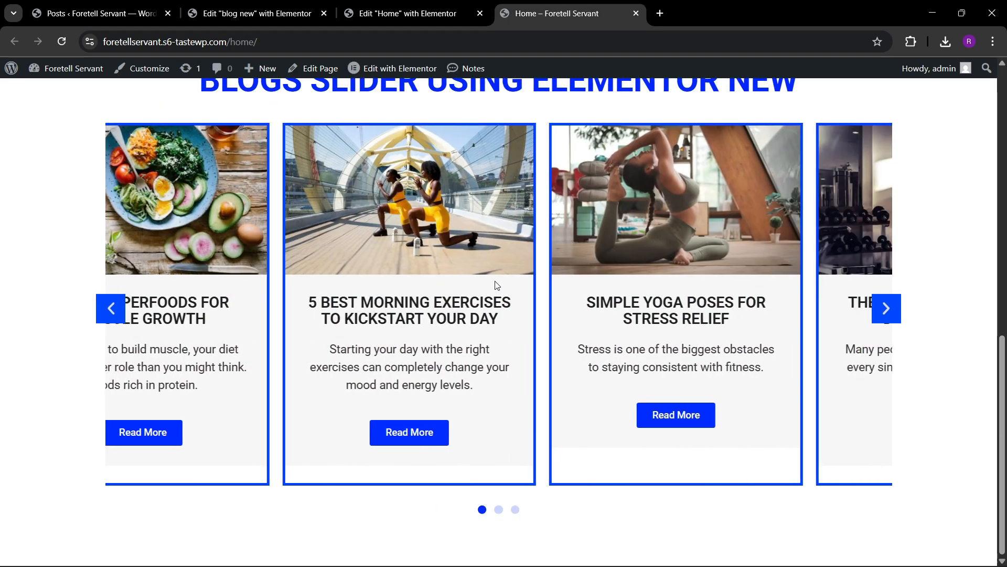
# Check the blue slider's autoplay and move through its slides with the pagination dots and the next arrow
pyautogui.scroll(1, 517, 299)
pyautogui.scroll(-1, 516, 299)
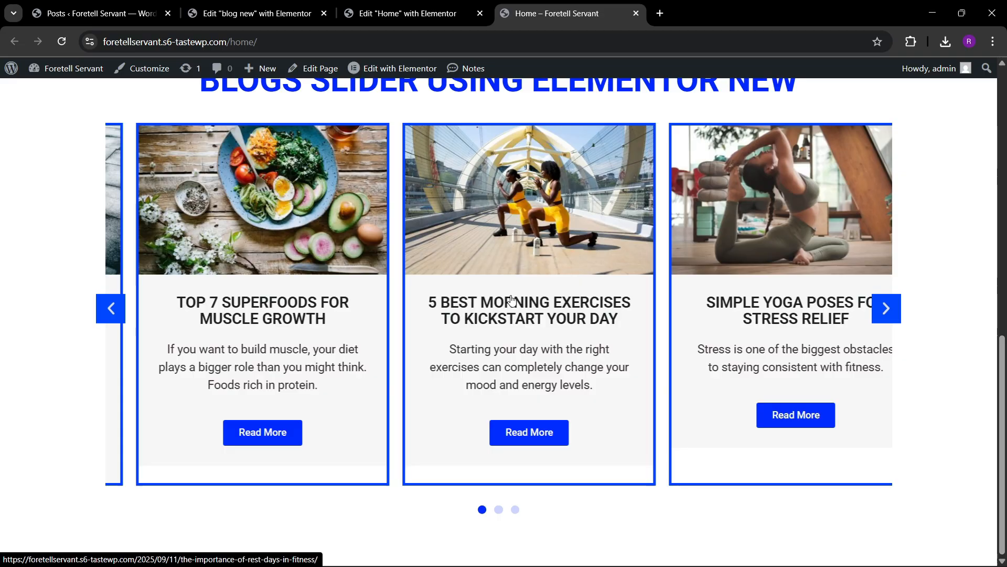
pyautogui.scroll(4, 512, 299)
pyautogui.scroll(-4, 513, 299)
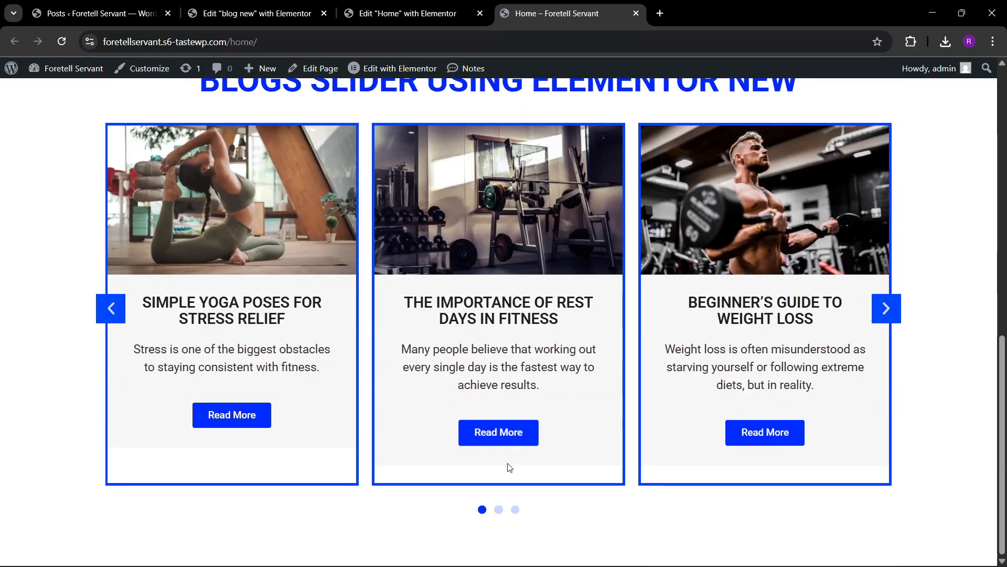
pyautogui.click(498, 509)
pyautogui.click(515, 509)
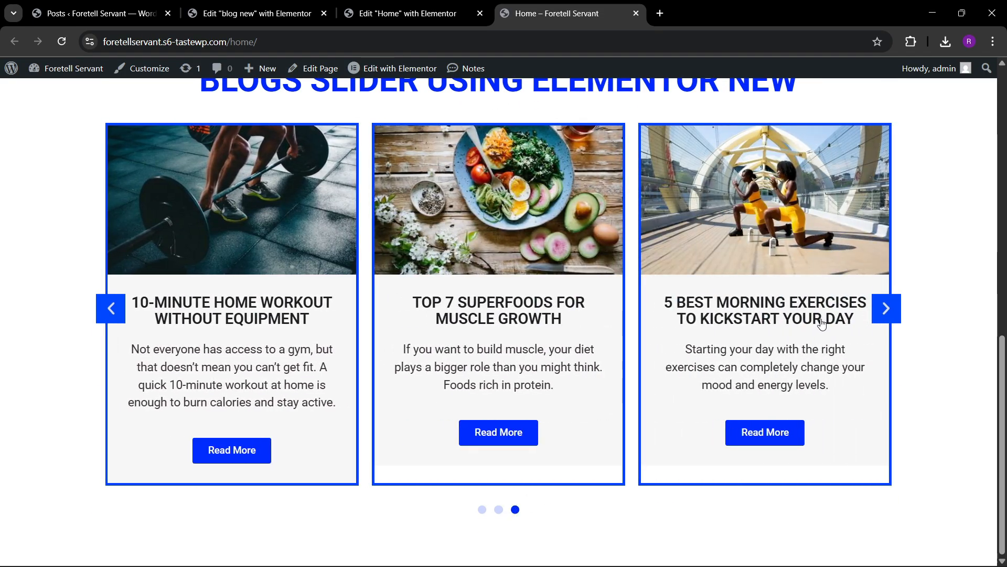
pyautogui.click(885, 309)
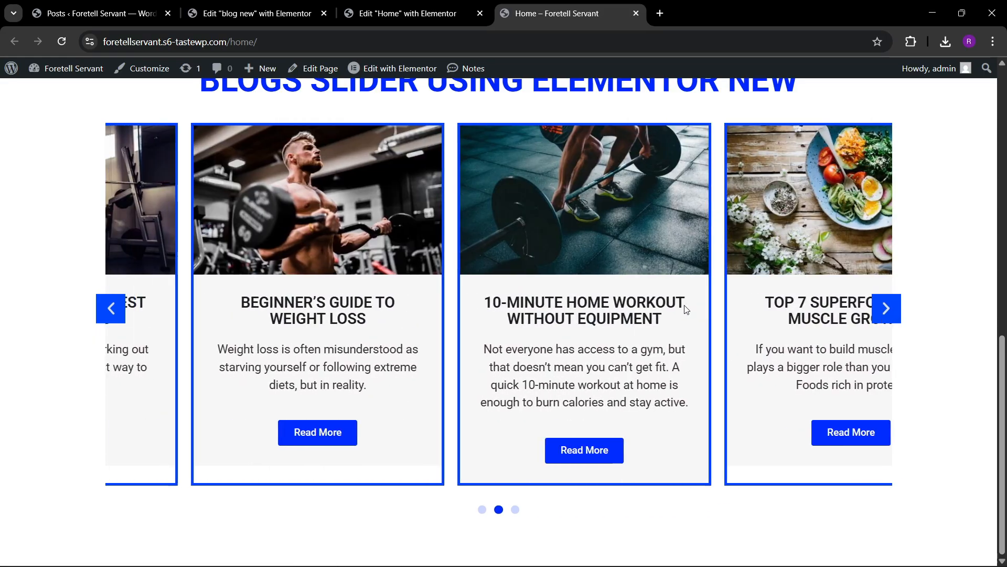
# Inspect the live Home page in the browser's mobile-width responsive preview and examine the blue slider's heading and cards
pyautogui.scroll(1, 462, 298)
pyautogui.scroll(2, 463, 297)
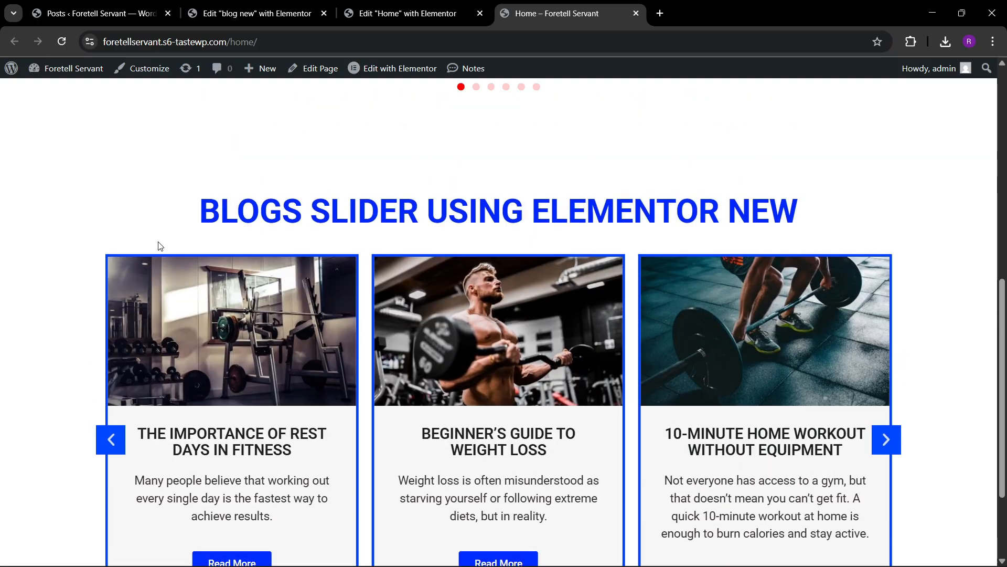
pyautogui.rightClick(103, 196)
pyautogui.click(158, 508)
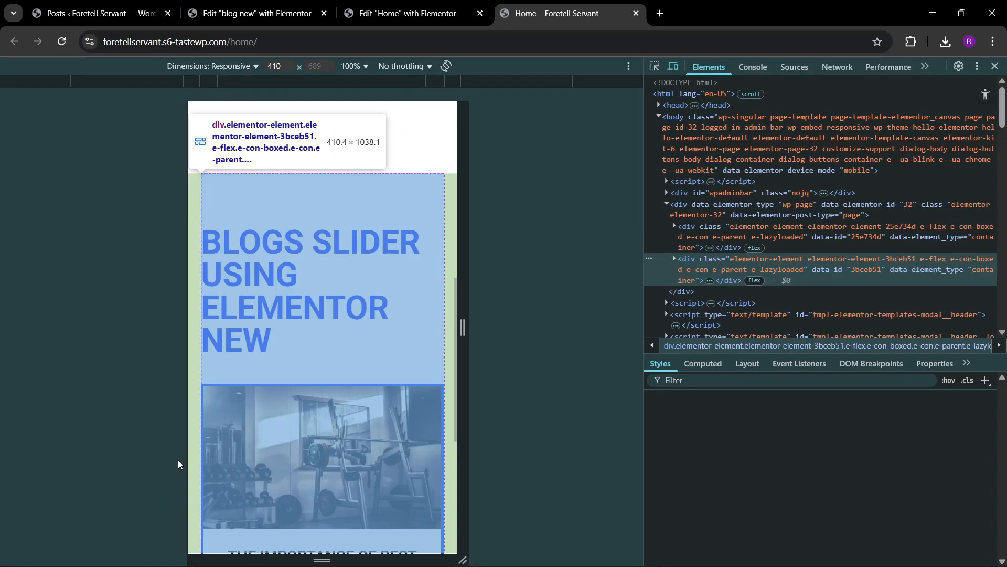
pyautogui.scroll(-5, 266, 333)
pyautogui.scroll(2, 266, 336)
pyautogui.scroll(-3, 266, 357)
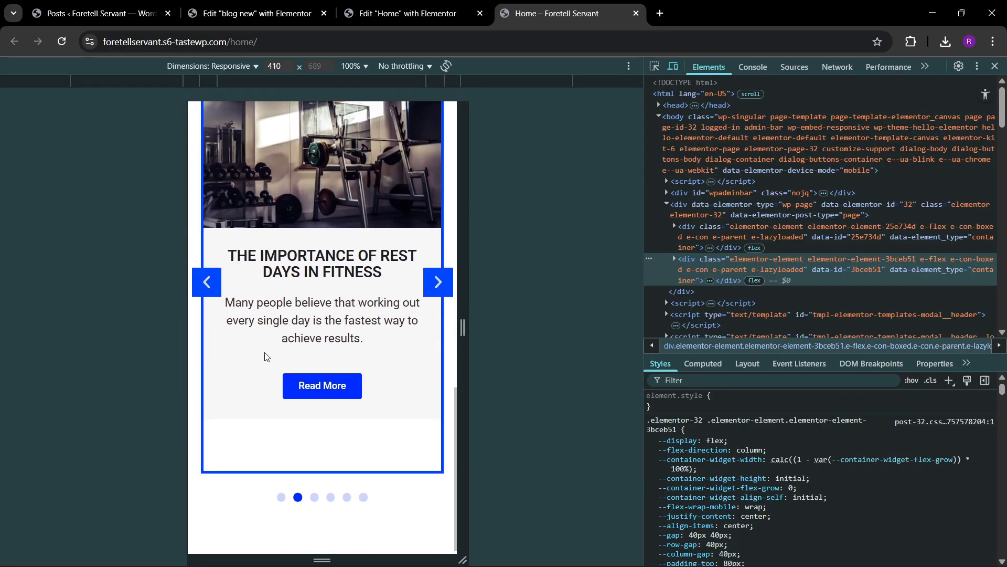
pyautogui.scroll(6, 266, 356)
pyautogui.scroll(-5, 266, 357)
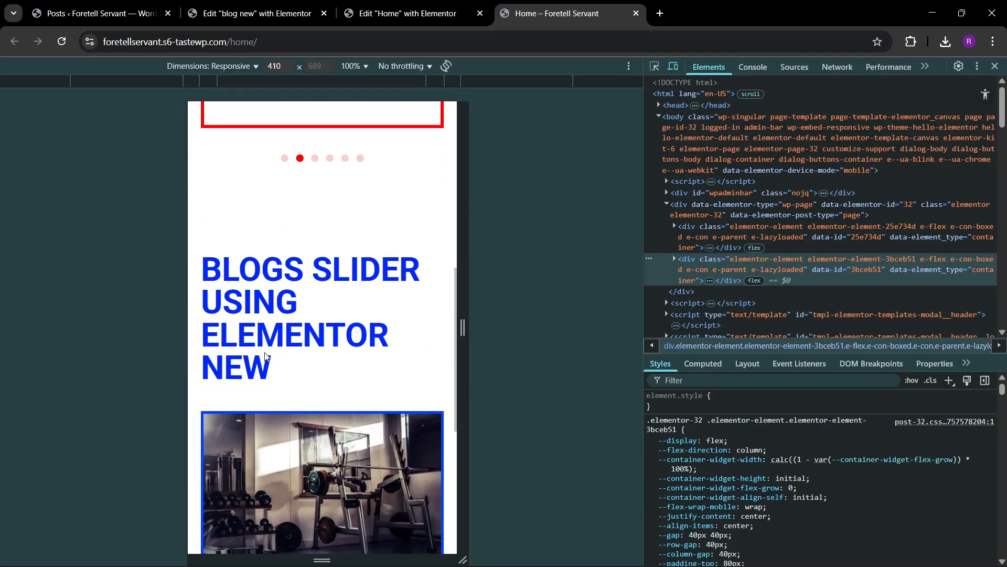
pyautogui.scroll(-2, 264, 355)
pyautogui.scroll(6, 294, 335)
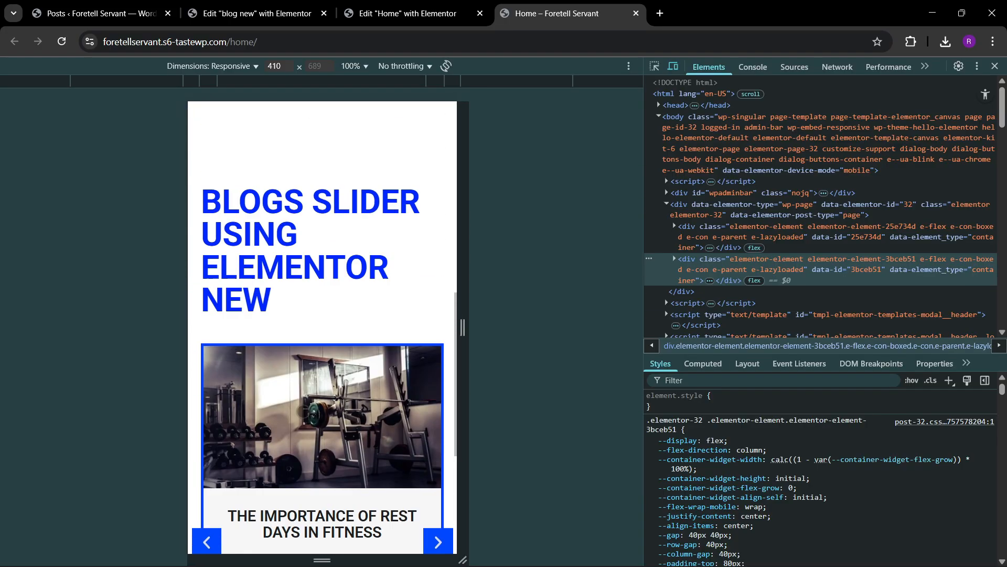
# In the Home page editor's mobile view, set the blue slider heading's font size to 30 px
pyautogui.click(407, 13)
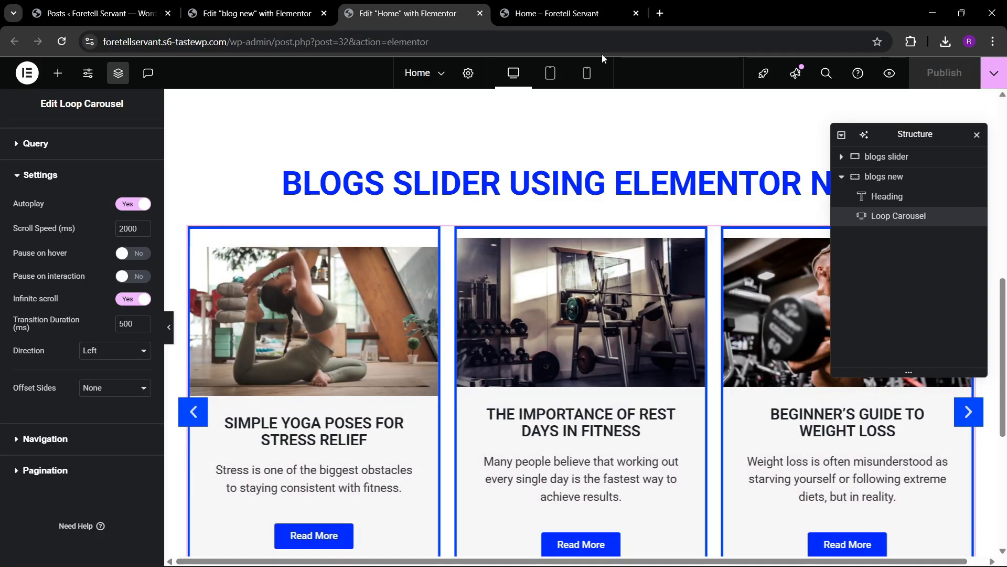
pyautogui.click(587, 78)
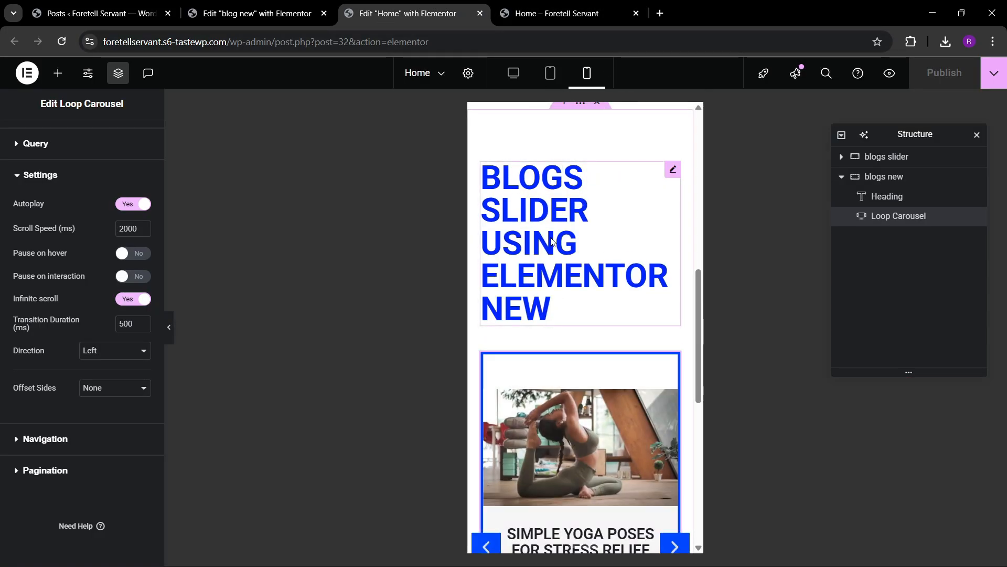
pyautogui.click(549, 309)
pyautogui.click(141, 253)
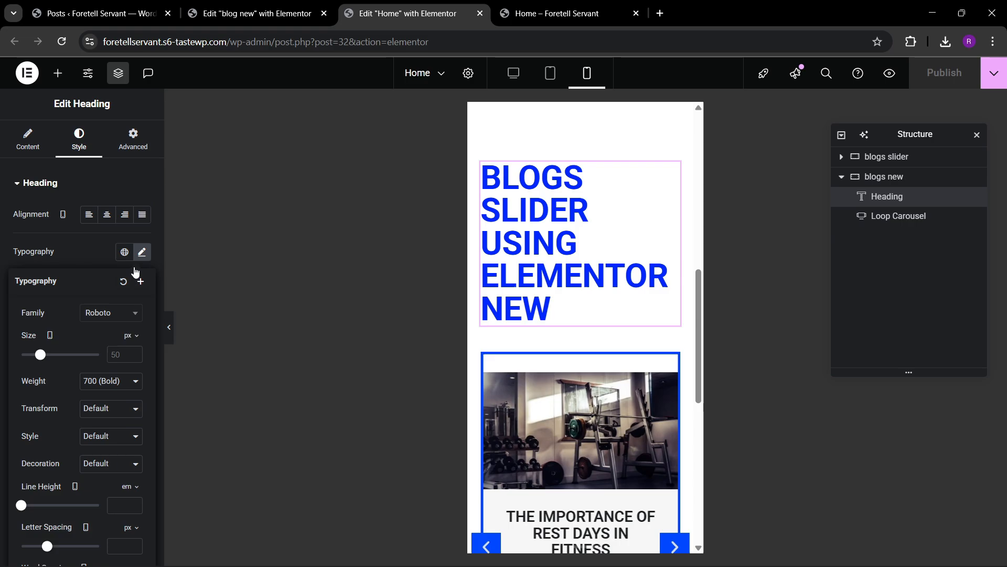
pyautogui.click(120, 355)
pyautogui.write('30')
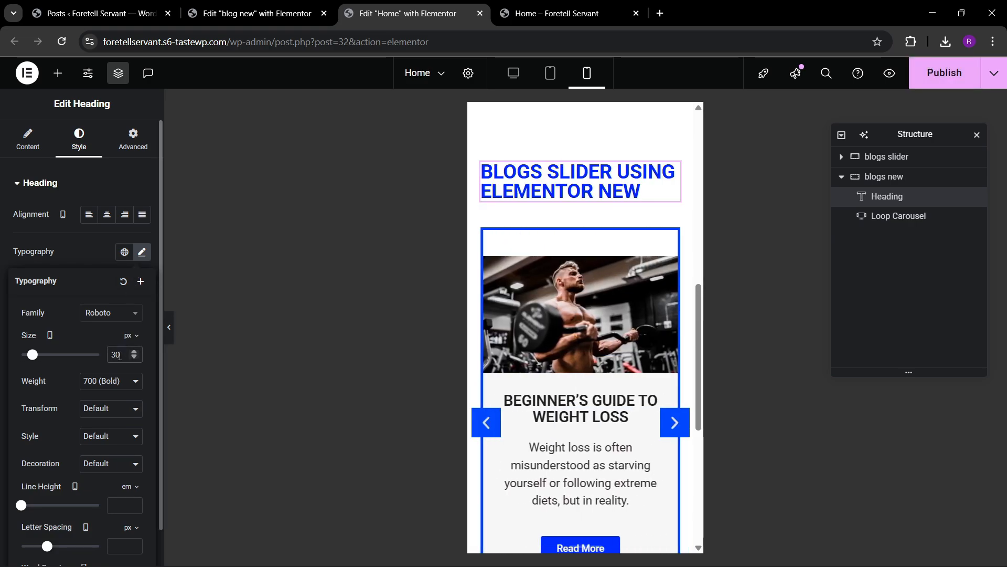
# Center the blue heading for mobile, check the mobile layout of its carousel and publish the Home page
pyautogui.click(106, 214)
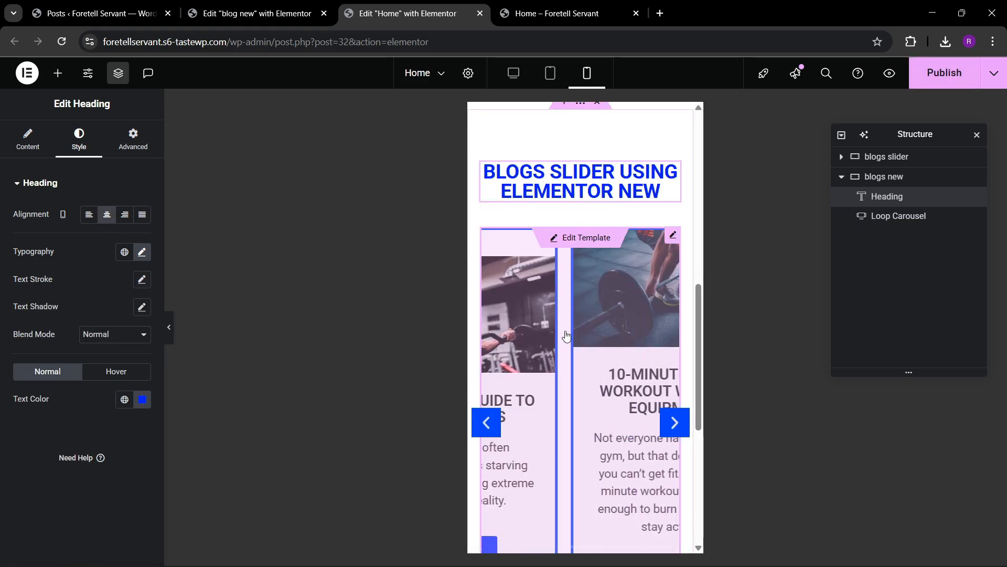
pyautogui.scroll(-3, 580, 356)
pyautogui.scroll(-4, 584, 395)
pyautogui.scroll(5, 582, 315)
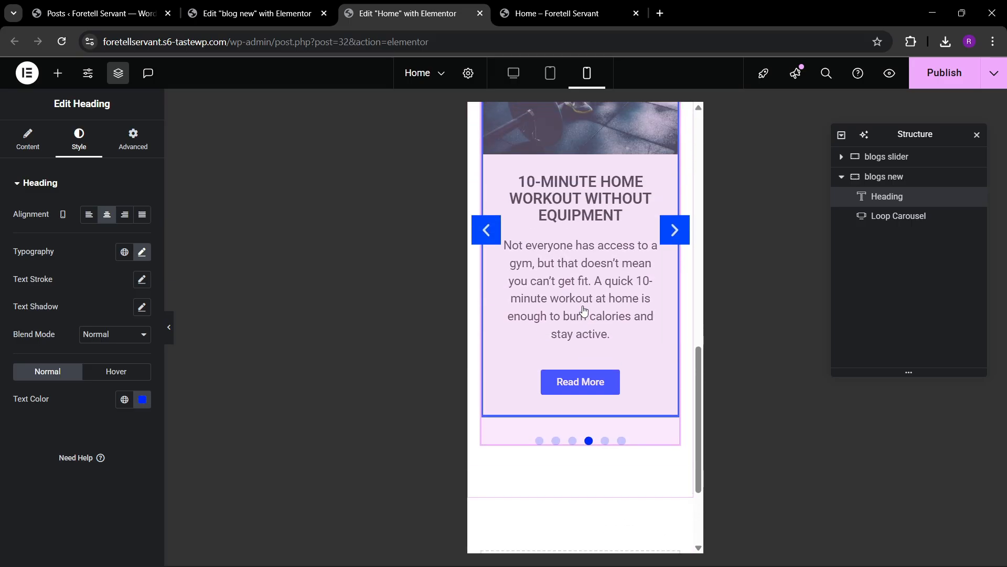
pyautogui.scroll(3, 584, 311)
pyautogui.click(944, 73)
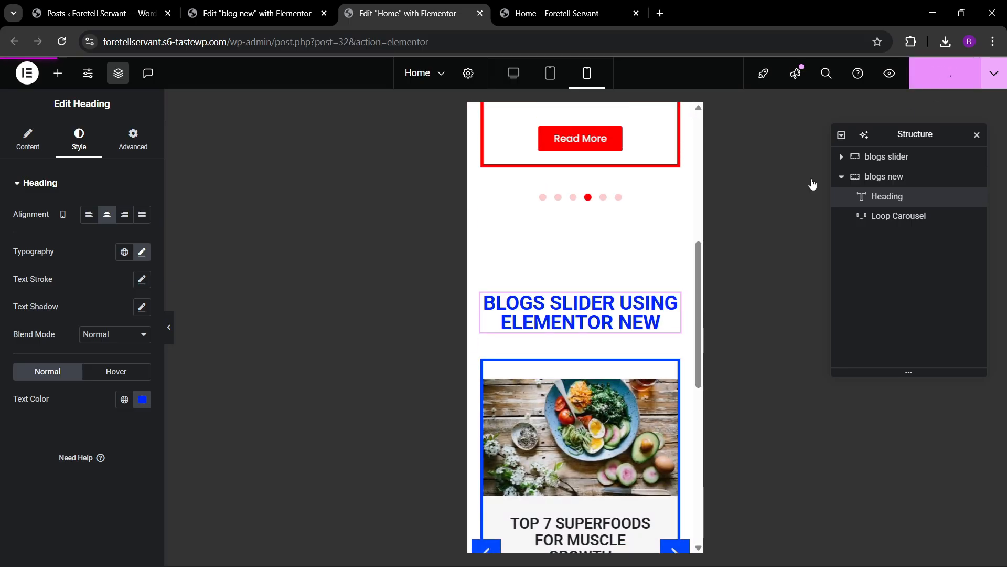
pyautogui.scroll(-1, 562, 339)
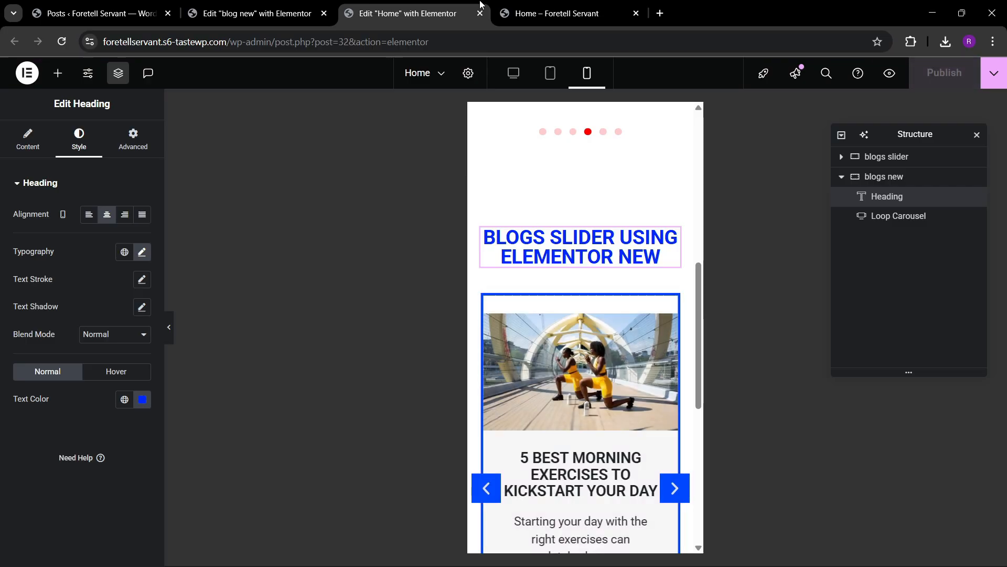
# Reload the live Home page in the mobile preview and test the blue slider's next and previous arrows
pyautogui.click(572, 13)
pyautogui.click(222, 48)
pyautogui.press('Return')
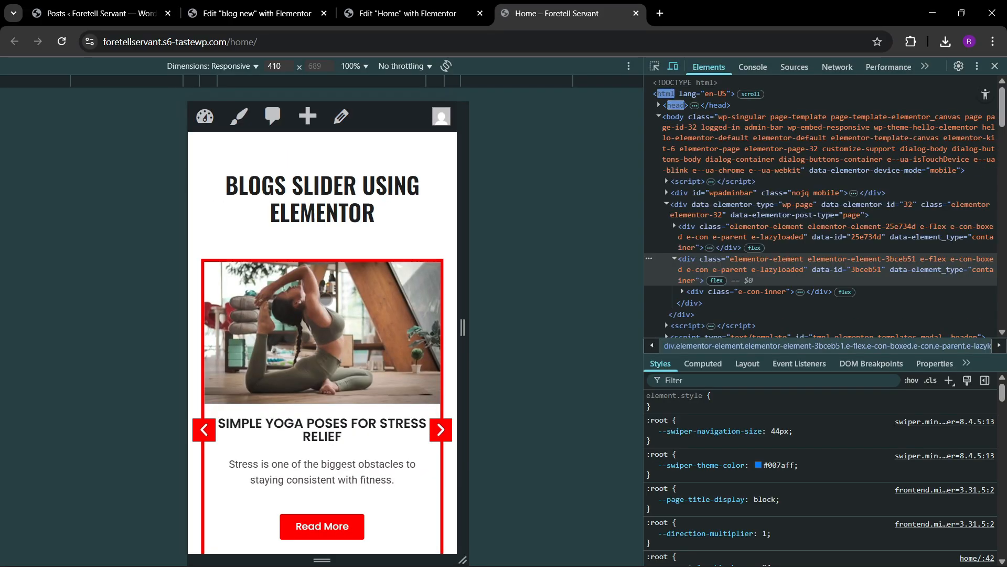
pyautogui.scroll(-4, 323, 315)
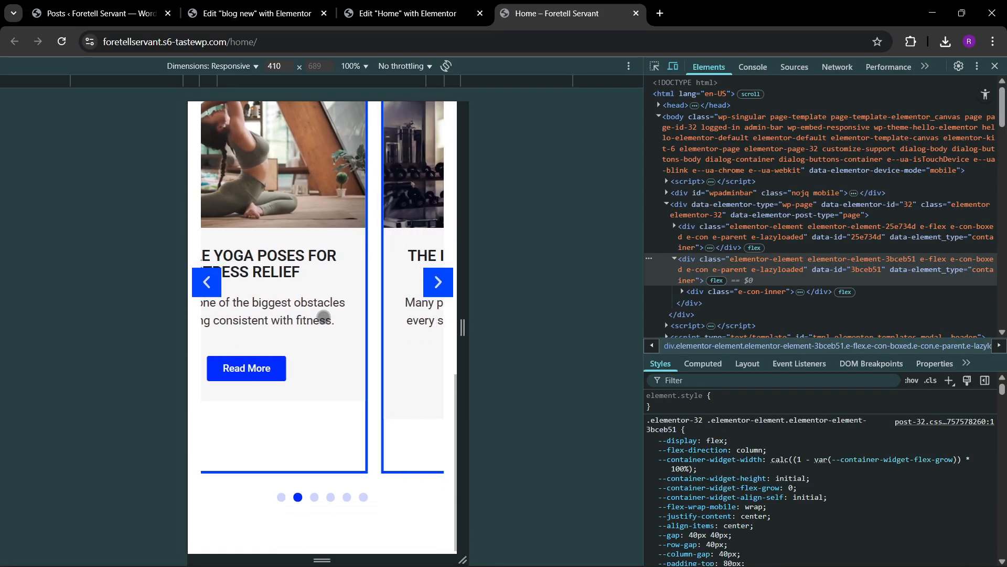
pyautogui.click(438, 282)
pyautogui.click(438, 284)
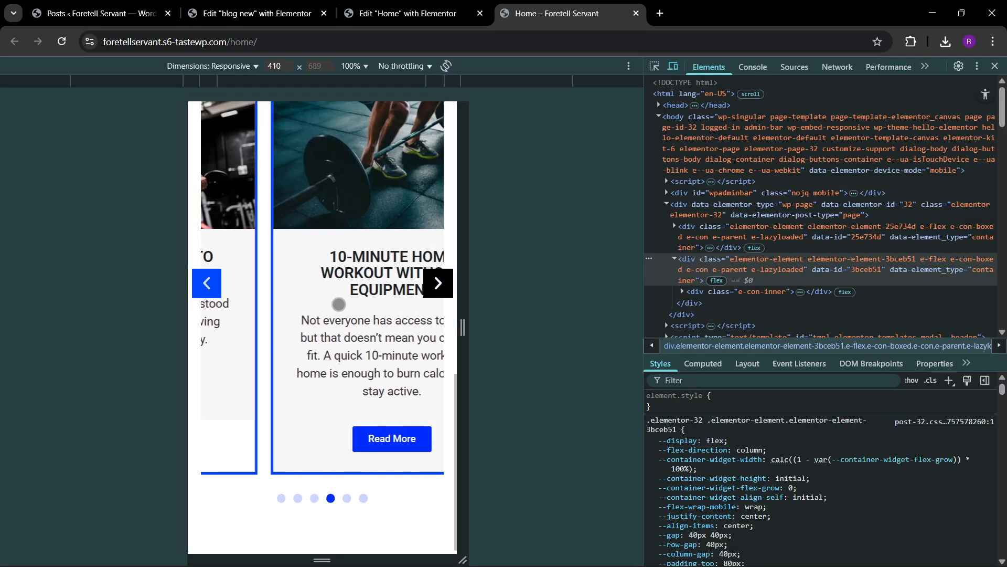
pyautogui.scroll(1, 336, 310)
pyautogui.click(206, 350)
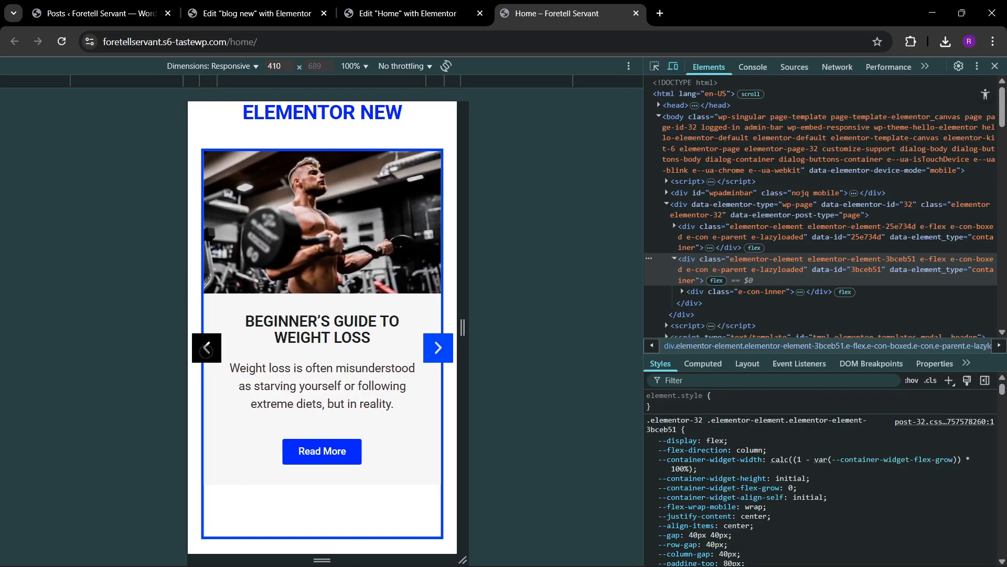
pyautogui.click(206, 349)
pyautogui.scroll(1, 206, 351)
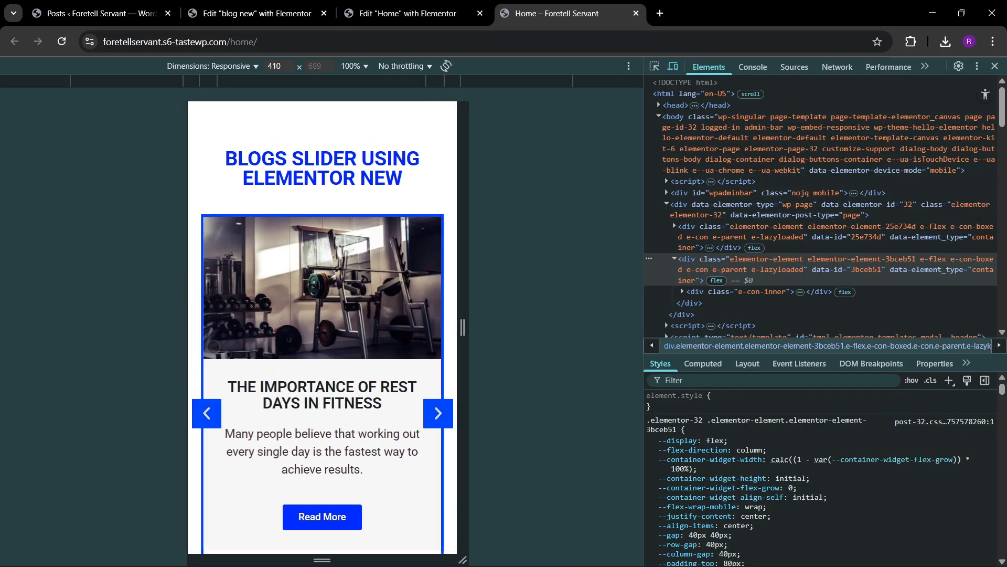
pyautogui.click(207, 413)
# Close the developer tools and review the red and blue blog sliders on the full-width Home page
pyautogui.click(995, 66)
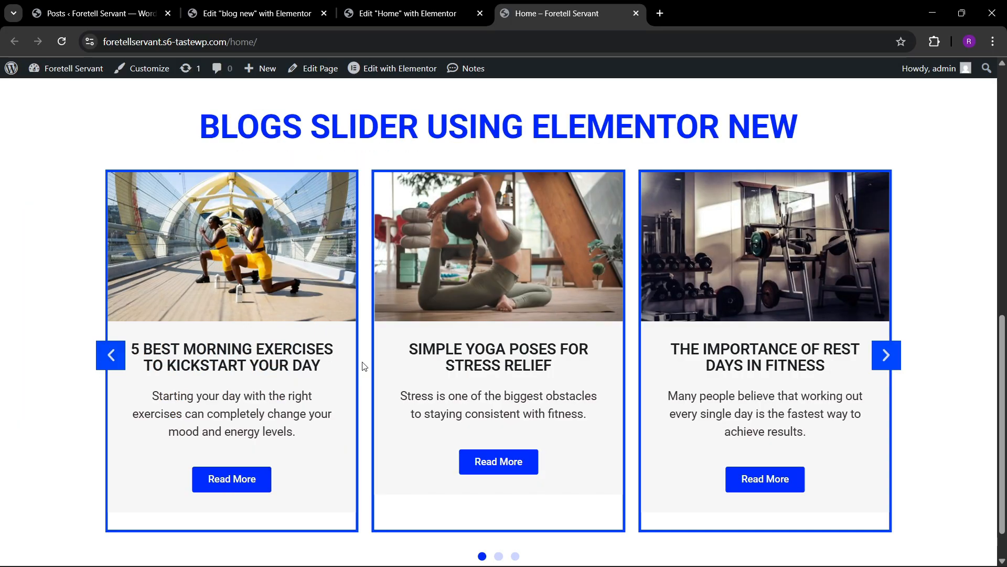
pyautogui.scroll(7, 412, 349)
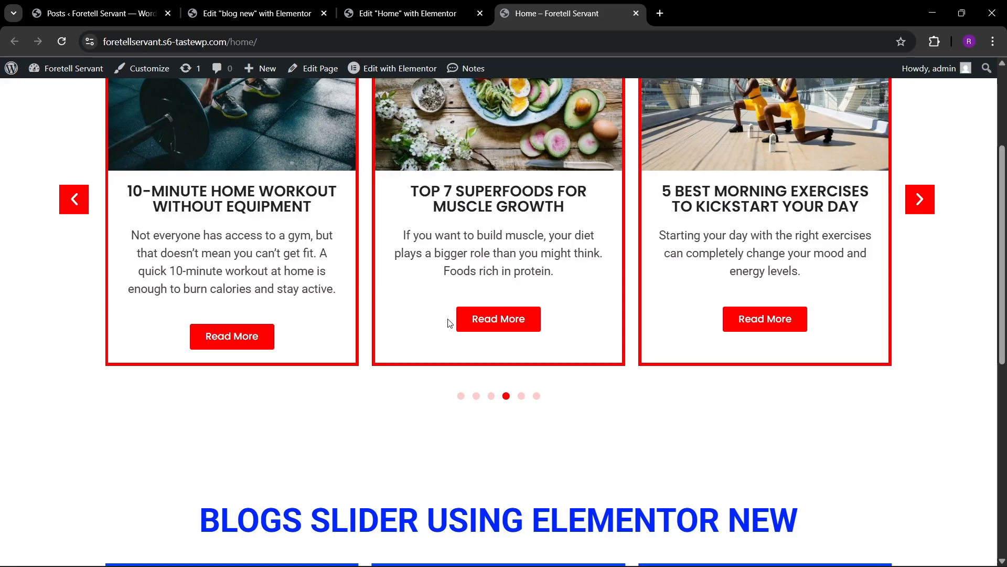
pyautogui.scroll(-8, 474, 304)
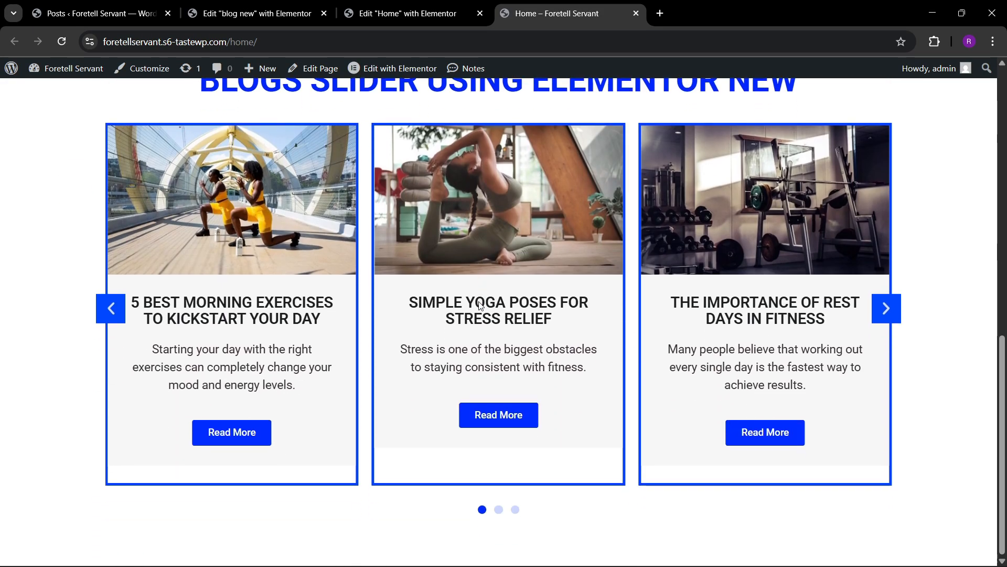